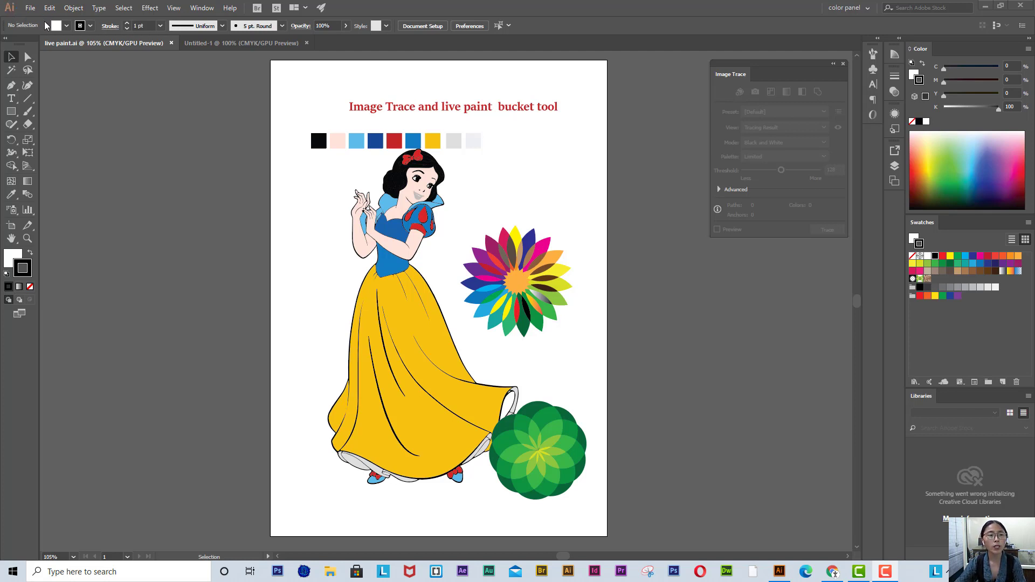
# Switch to the blank Untitled-1 document and place the pig line drawing unnamed.png at about 394 × 496 pt.
pyautogui.click(209, 44)
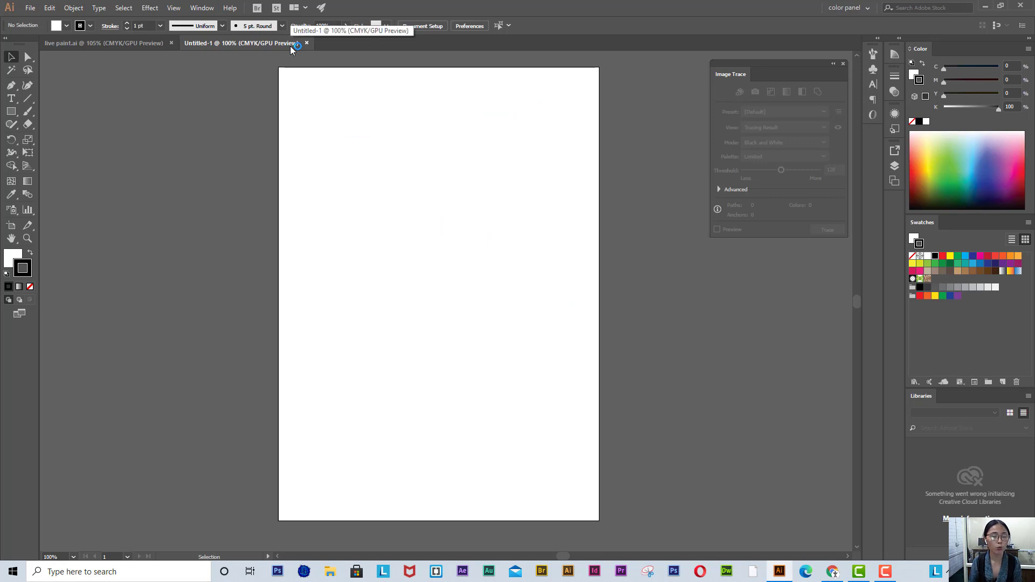
pyautogui.click(31, 8)
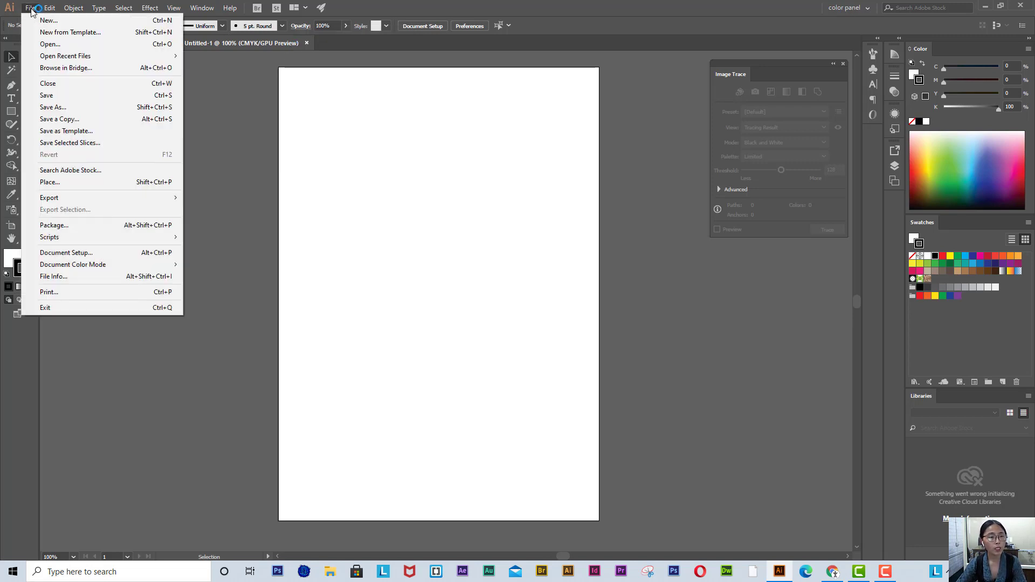
pyautogui.click(61, 183)
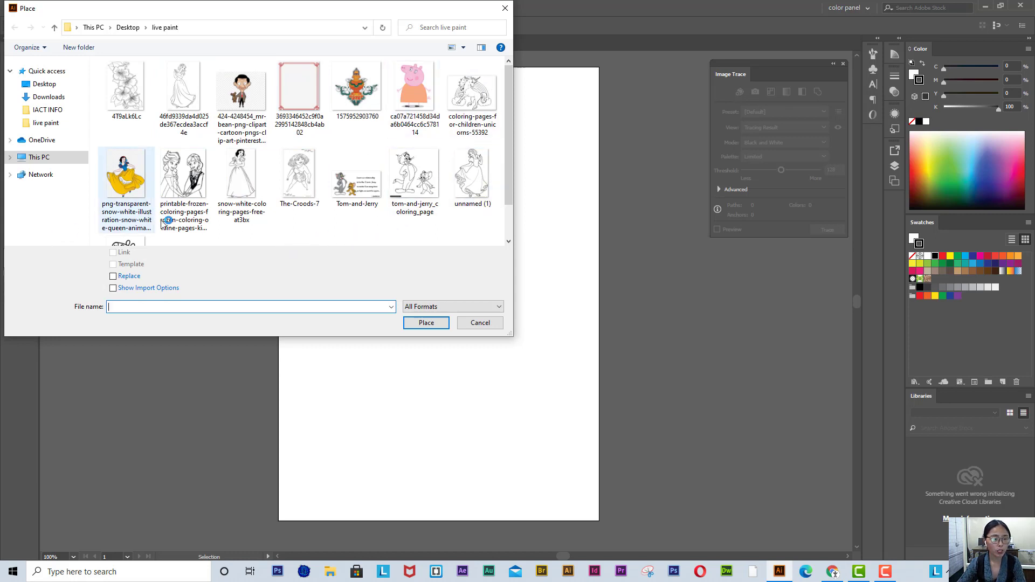
pyautogui.scroll(-1, 155, 245)
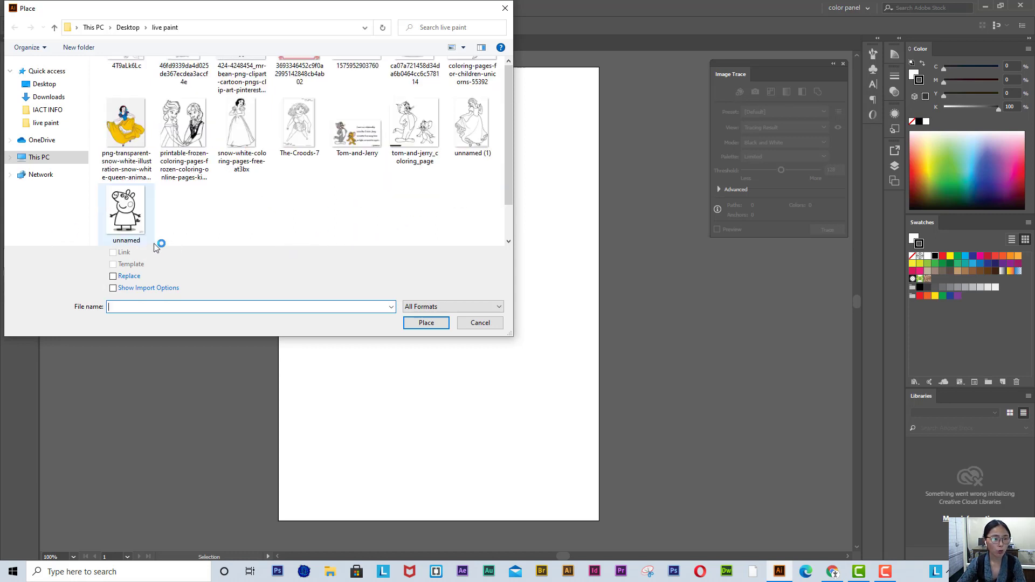
pyautogui.click(132, 227)
pyautogui.click(429, 324)
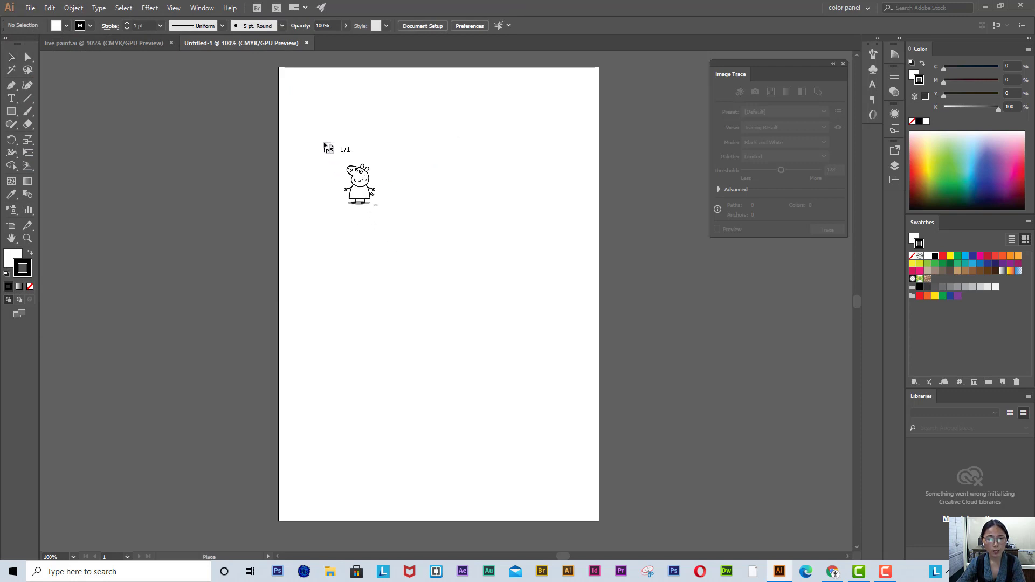
pyautogui.moveTo(324, 144); pyautogui.dragTo(479, 313)
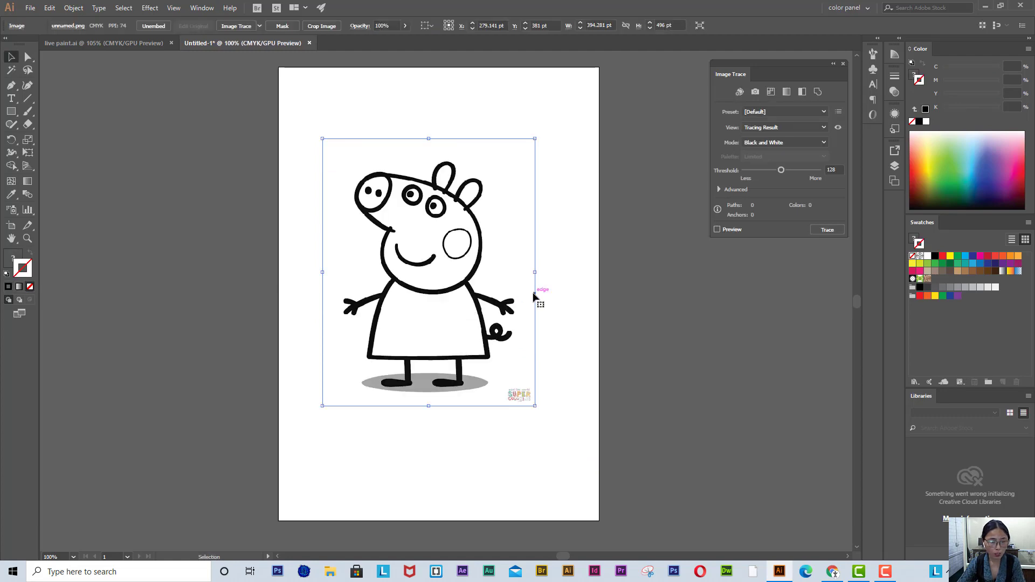
# Trace the pig drawing using the default Image Trace preset and compare its outline quality up close before and after.
pyautogui.hotkey('ctrl', '=')
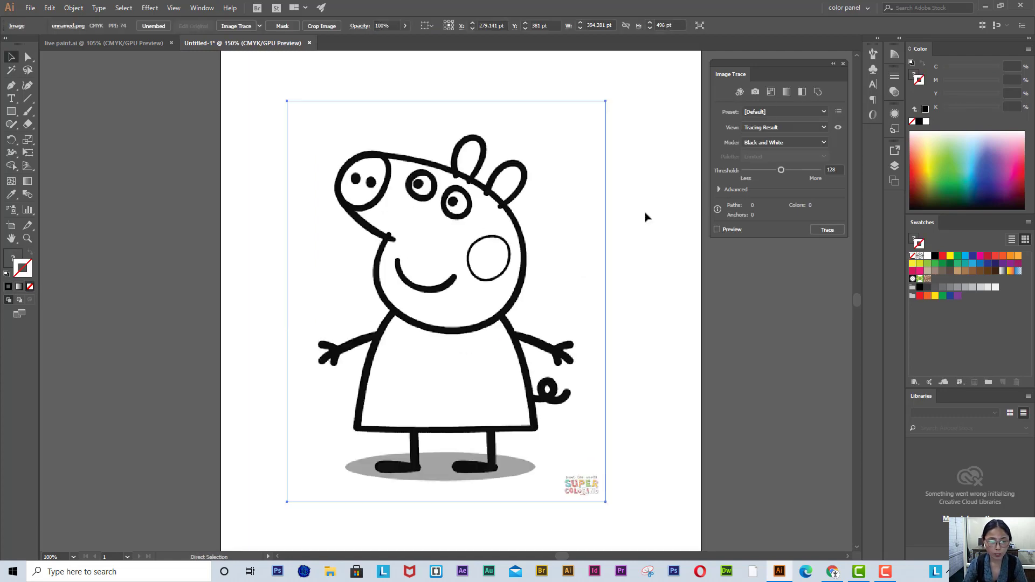
pyautogui.hotkey('ctrl', '=')
pyautogui.hotkey('ctrl', '=')
pyautogui.hotkey('ctrl', '=')
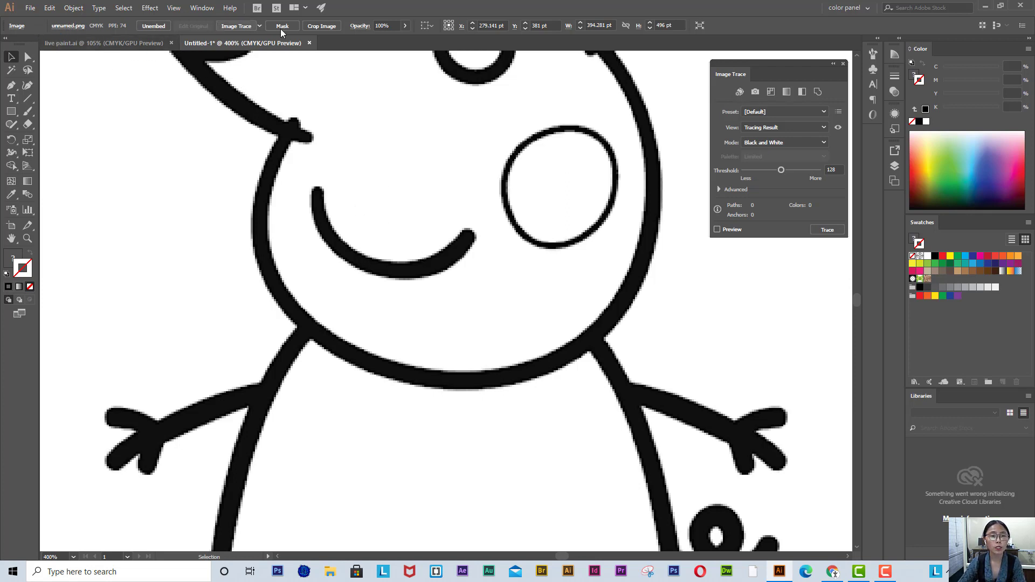
pyautogui.click(249, 28)
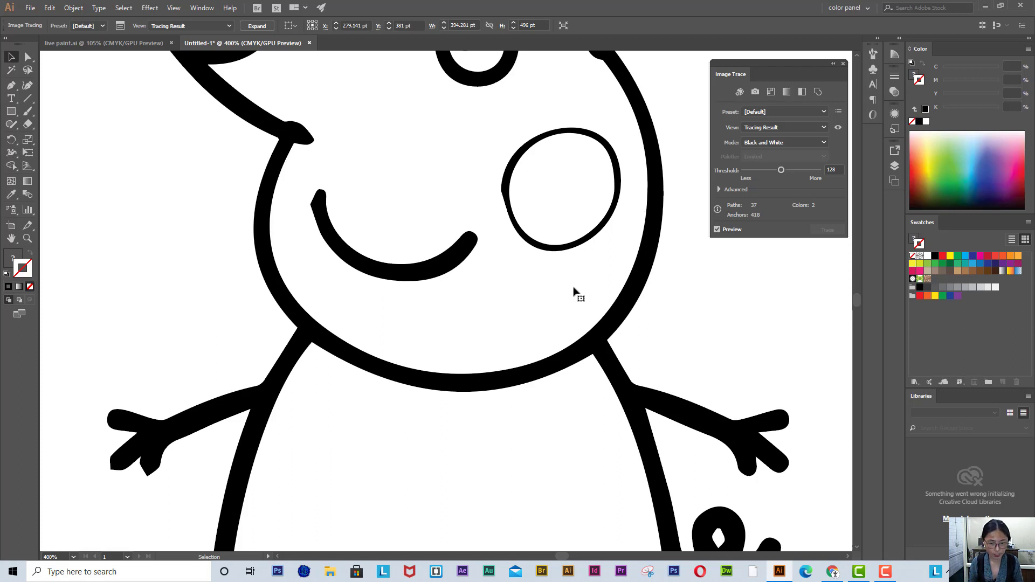
pyautogui.press('ctrl')
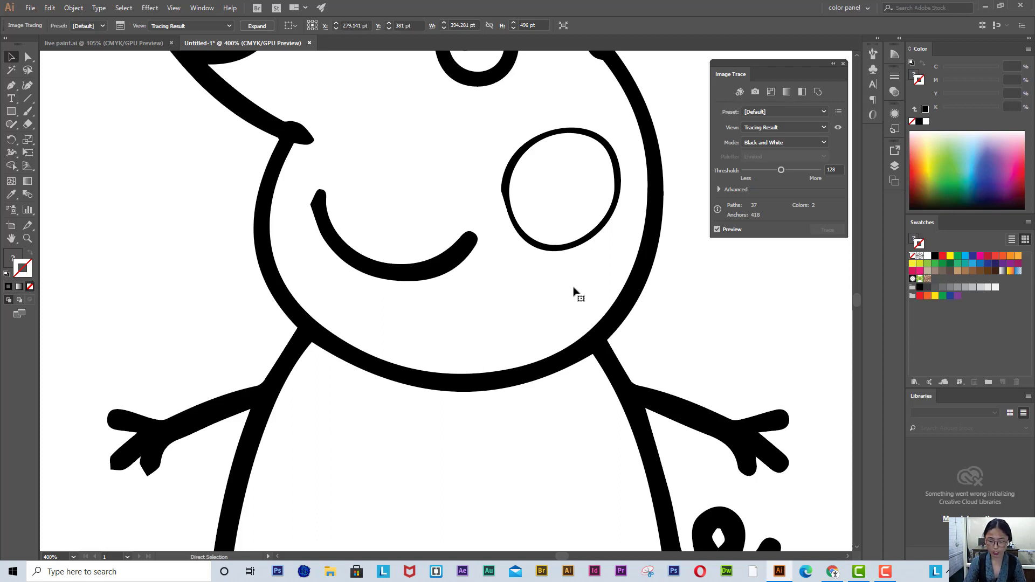
pyautogui.hotkey('ctrl', '+')
pyautogui.hotkey('ctrl', '+')
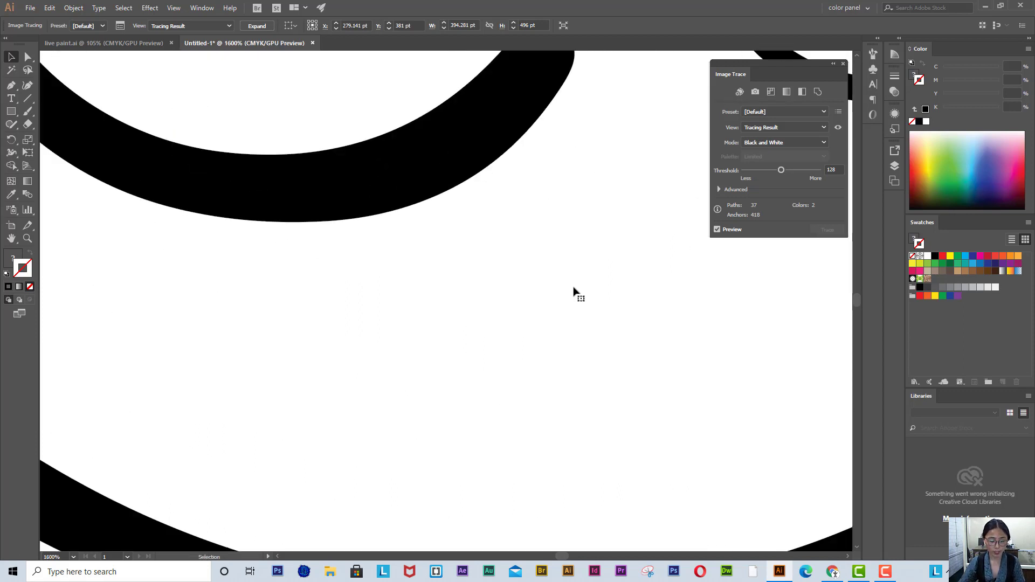
pyautogui.hotkey('ctrl', '0')
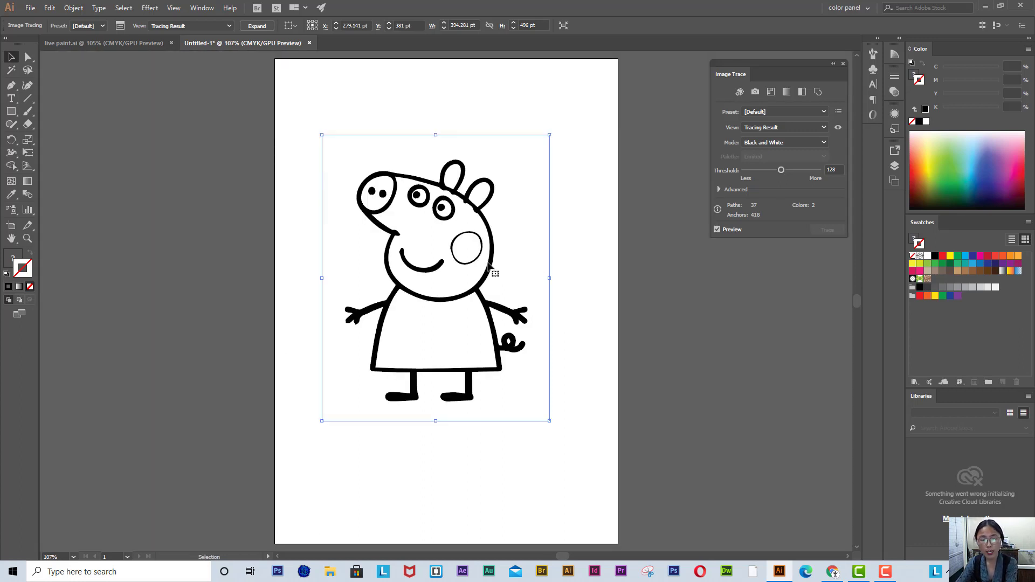
# Delete the traced pig and place the ornate vase image 1575952903760.png at about 460 × 460 pt in the upper middle of the artboard.
pyautogui.press('Delete')
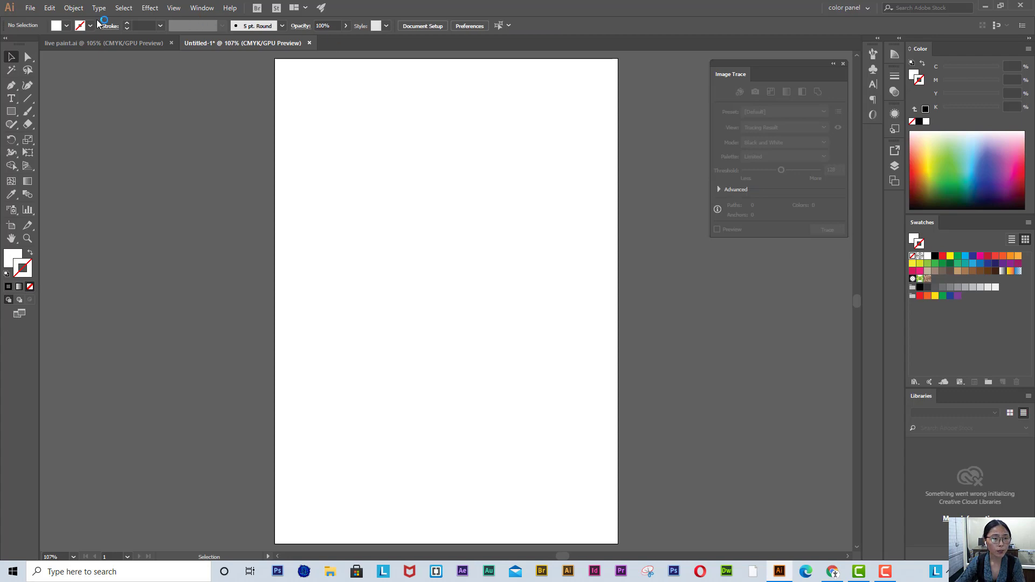
pyautogui.click(30, 7)
pyautogui.click(64, 182)
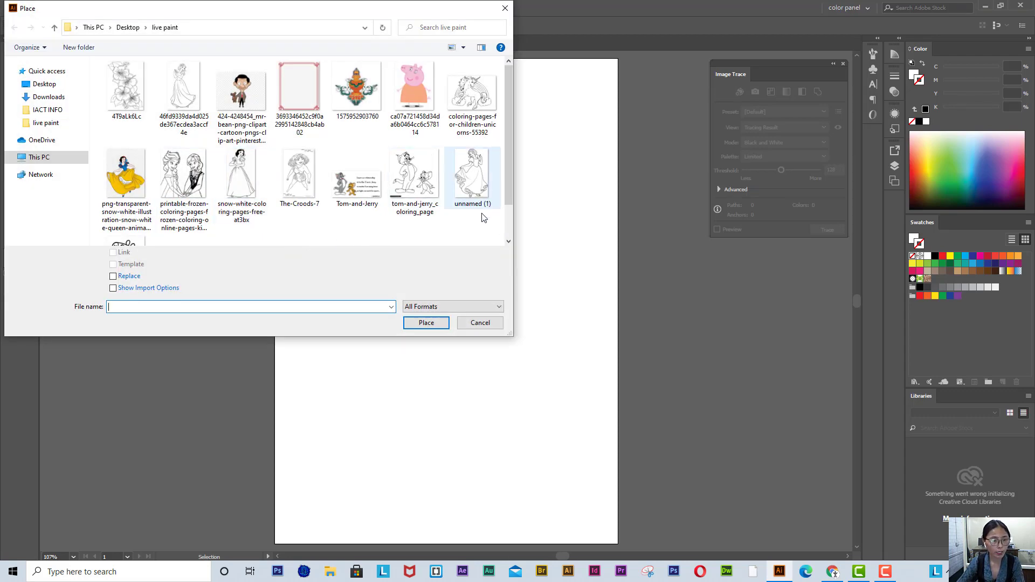
pyautogui.click(252, 181)
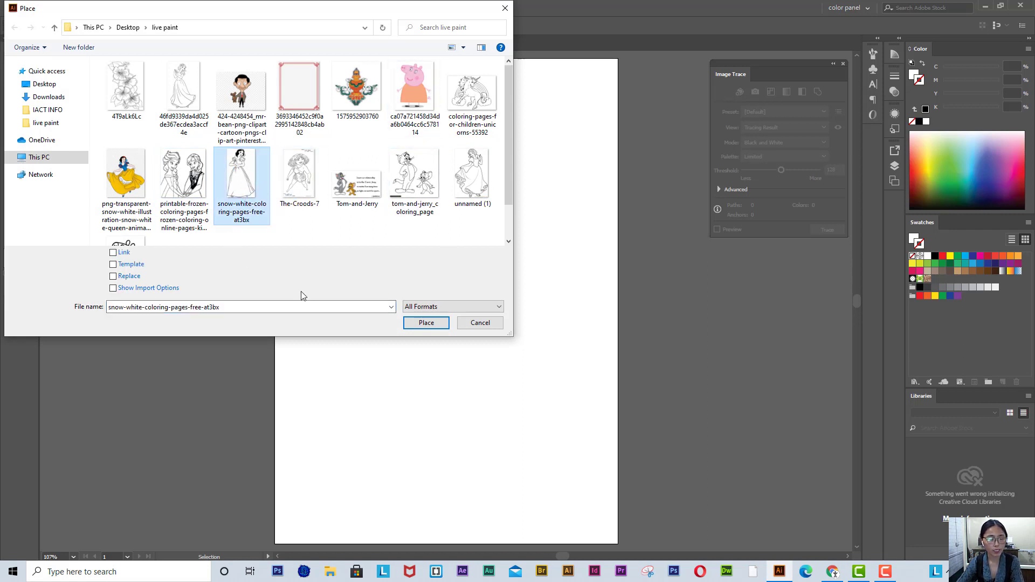
pyautogui.click(361, 96)
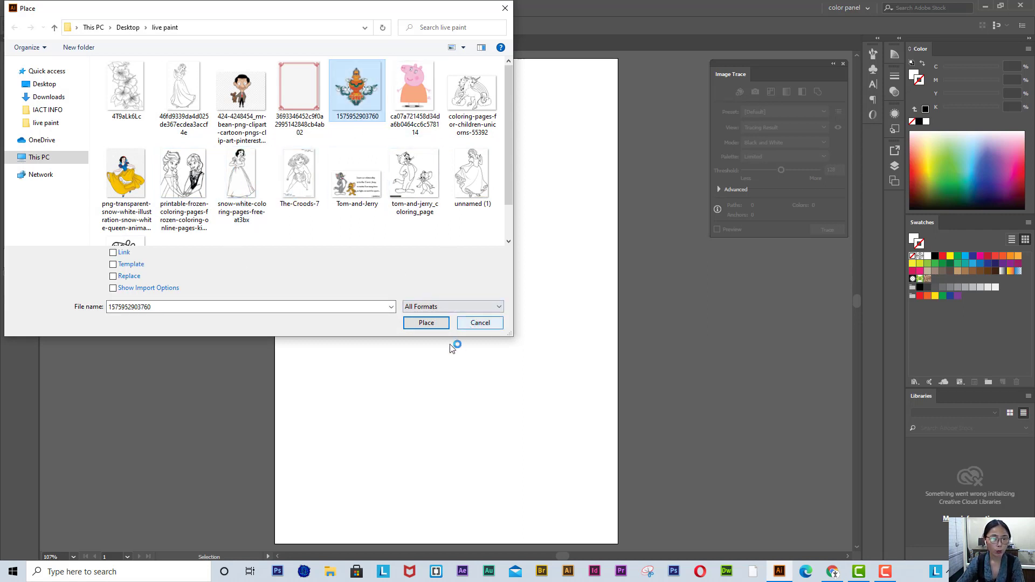
pyautogui.click(434, 325)
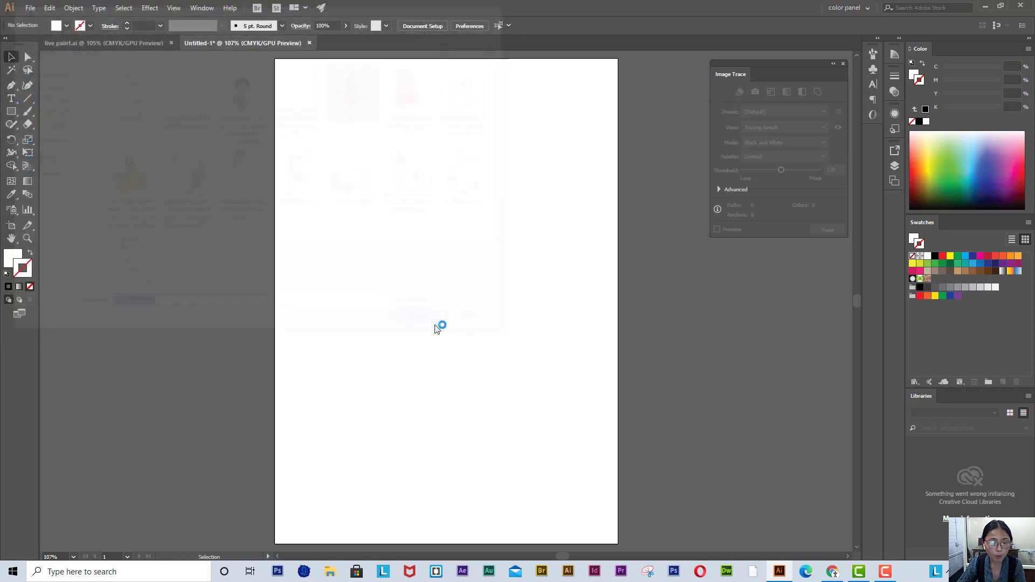
pyautogui.moveTo(338, 147); pyautogui.dragTo(608, 458)
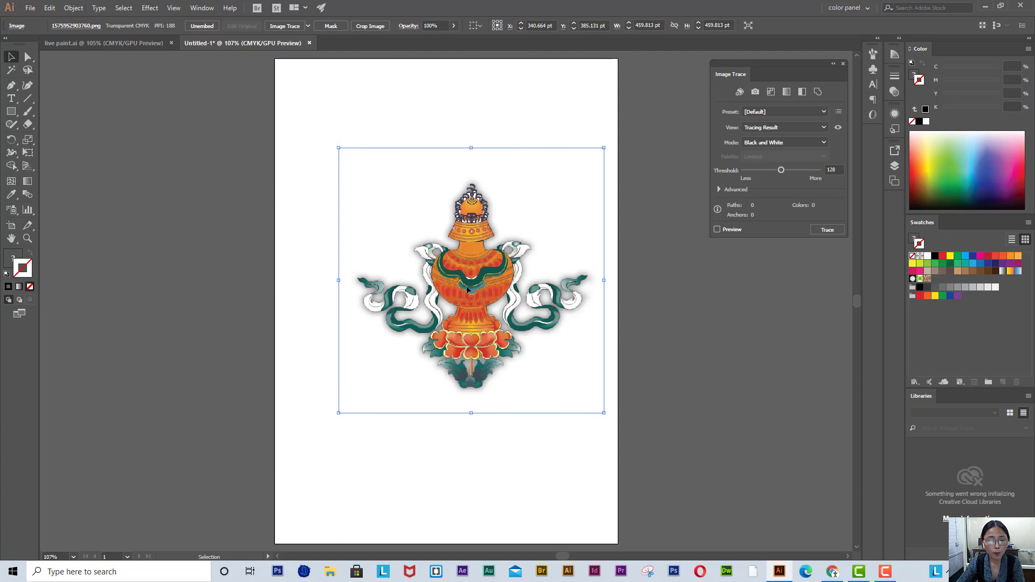
pyautogui.moveTo(476, 288); pyautogui.dragTo(440, 262)
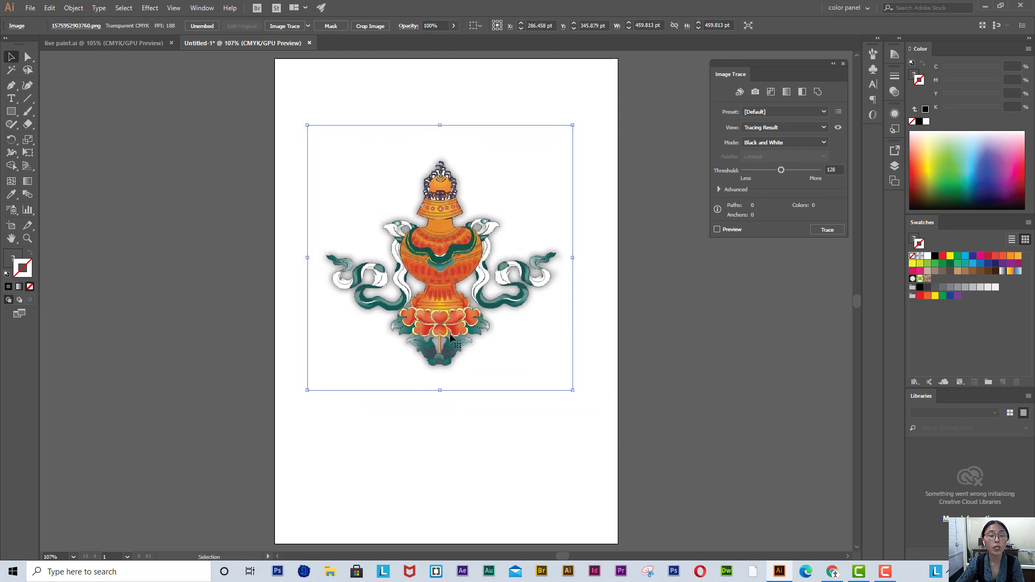
# Try tracing the vase image with the default Black and White preset, inspect its detail, and undo the trace.
pyautogui.press('a')
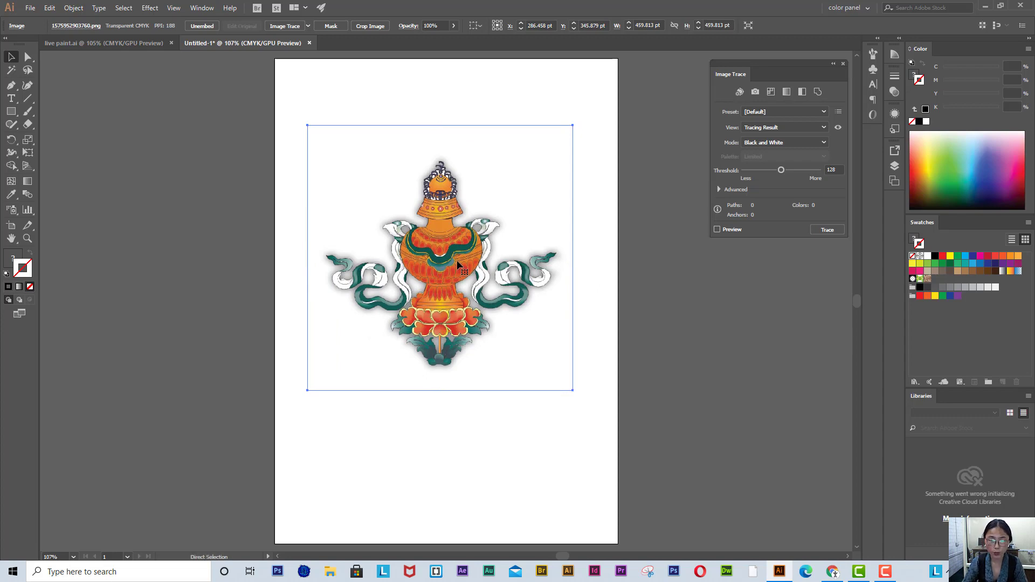
pyautogui.scroll(5, 457, 264)
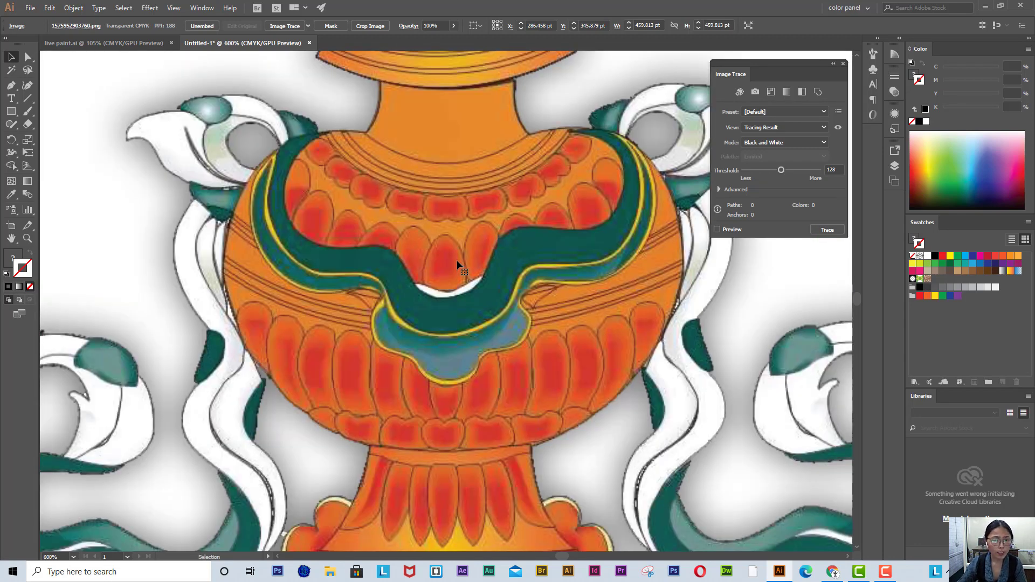
pyautogui.click(297, 28)
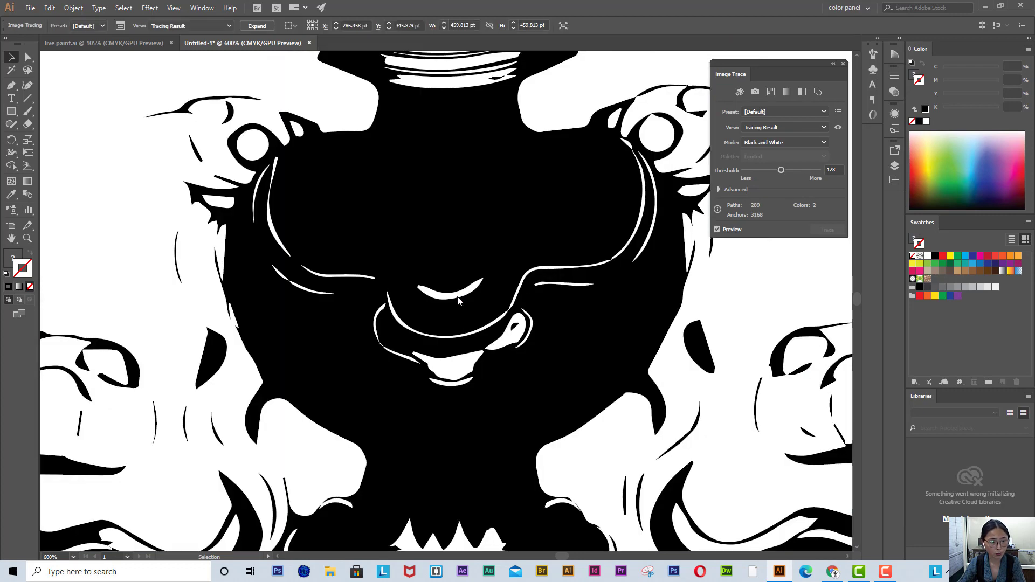
pyautogui.press('ctrl')
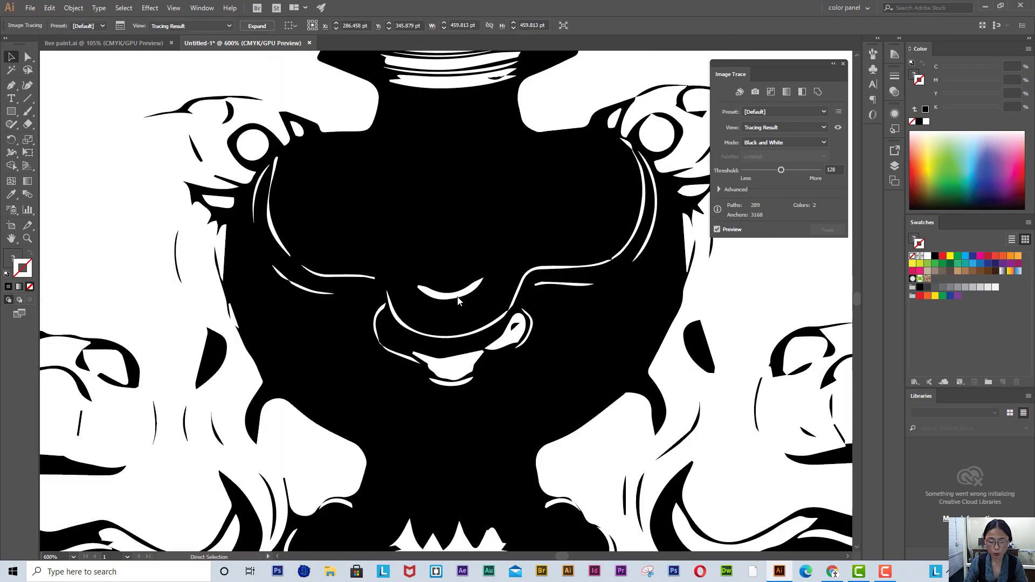
pyautogui.hotkey('ctrl', '0')
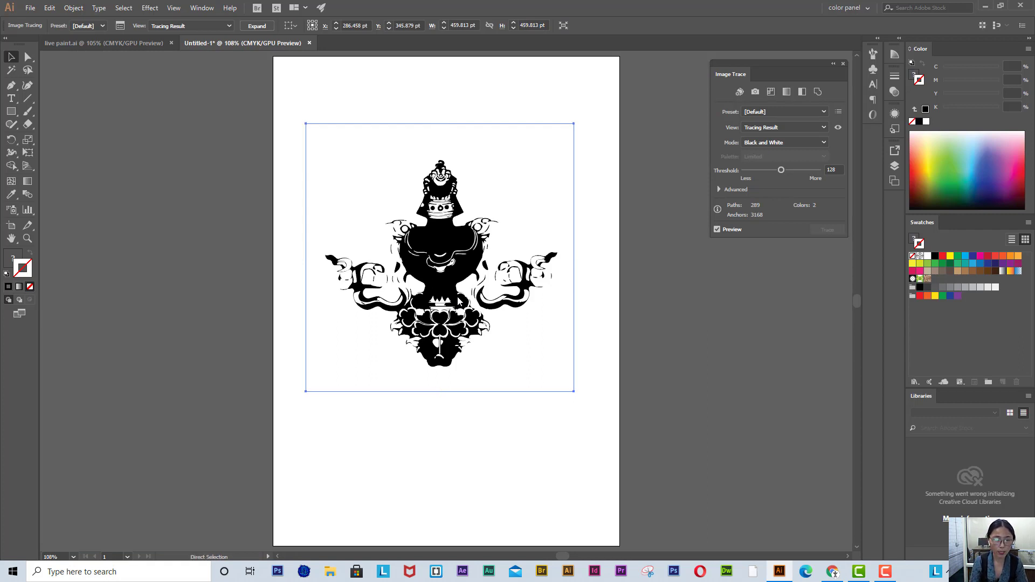
pyautogui.hotkey('ctrl', 'z')
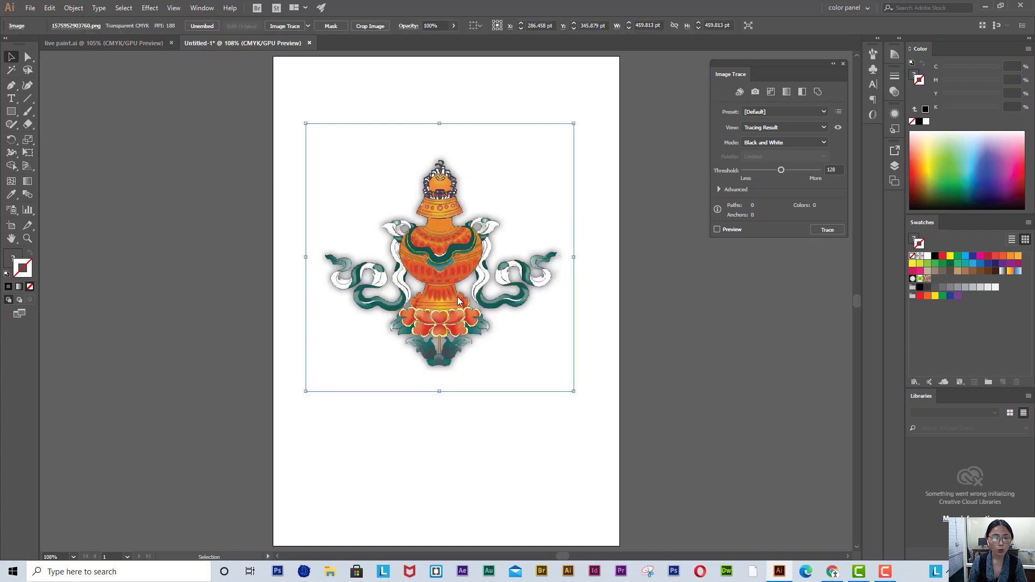
# Hide the Image Trace settings and show them again.
pyautogui.click(844, 64)
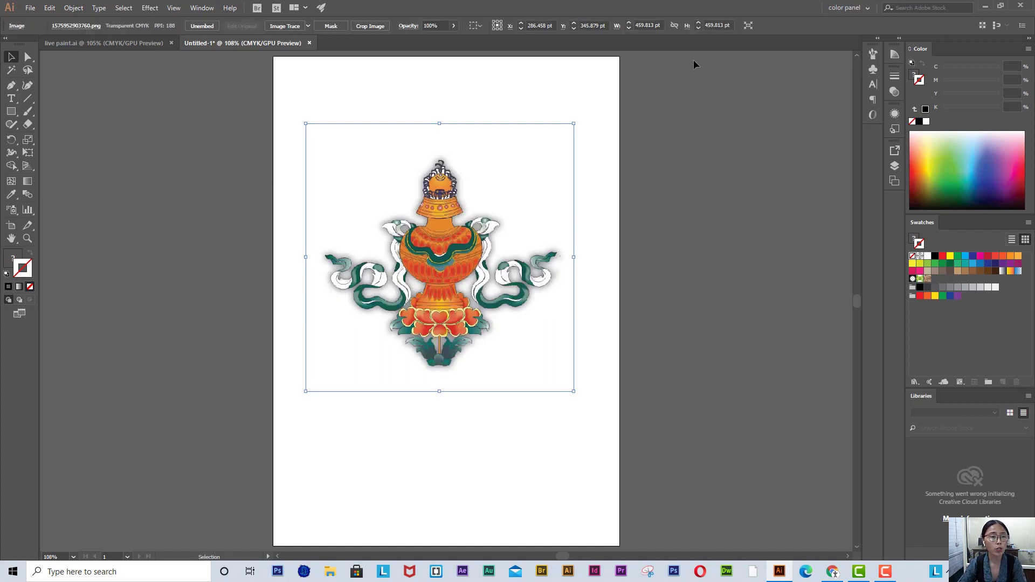
pyautogui.click(203, 9)
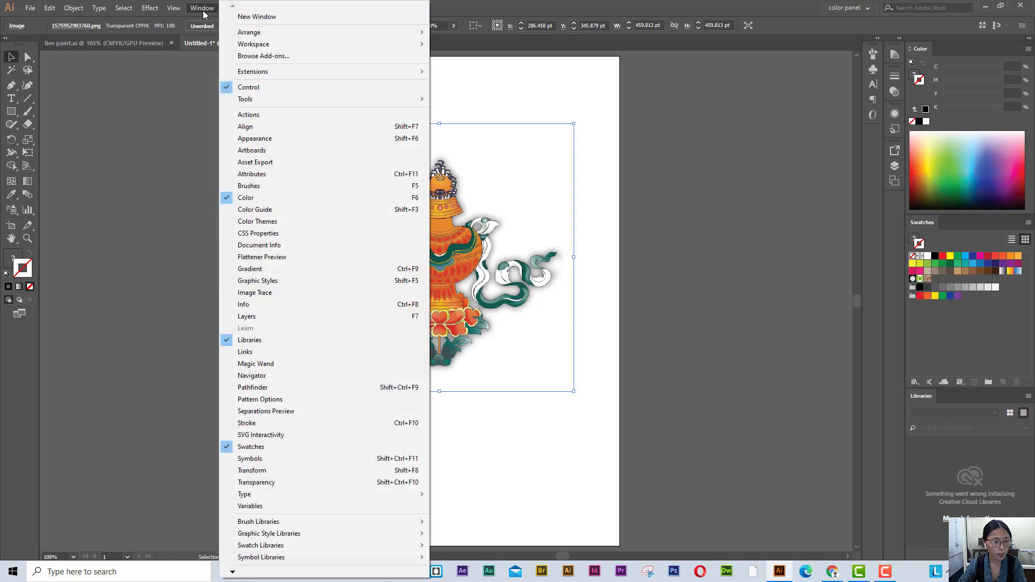
pyautogui.click(282, 292)
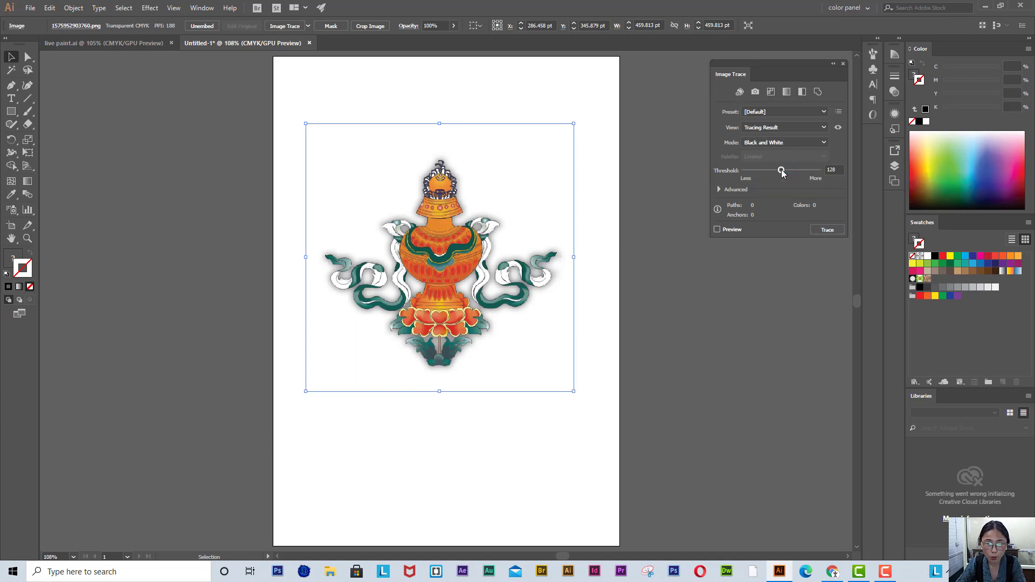
# Set the Image Trace threshold to 151, and preview the vase image traced in Grayscale mode.
pyautogui.moveTo(783, 173); pyautogui.dragTo(790, 172)
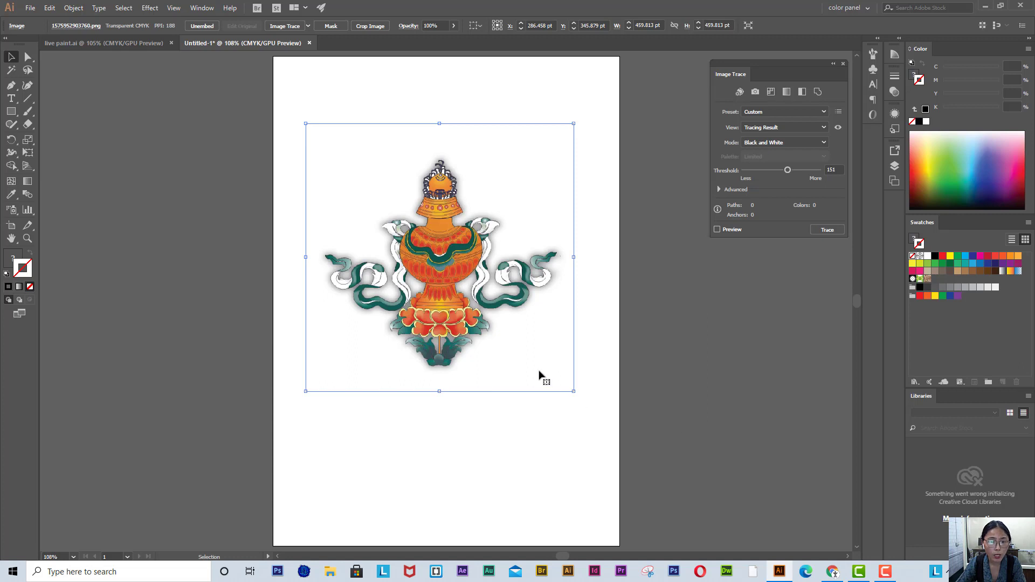
pyautogui.click(792, 146)
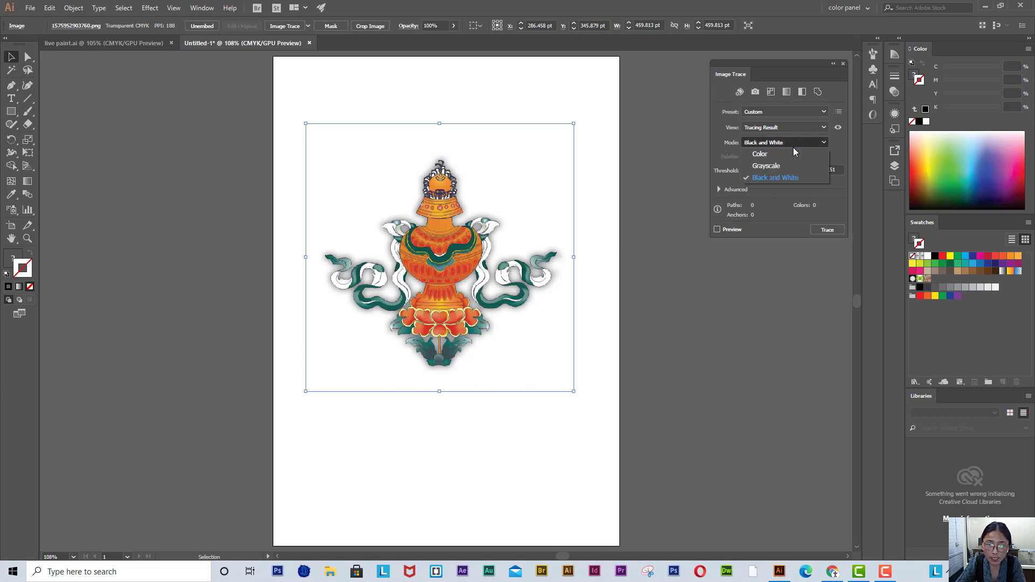
pyautogui.click(784, 164)
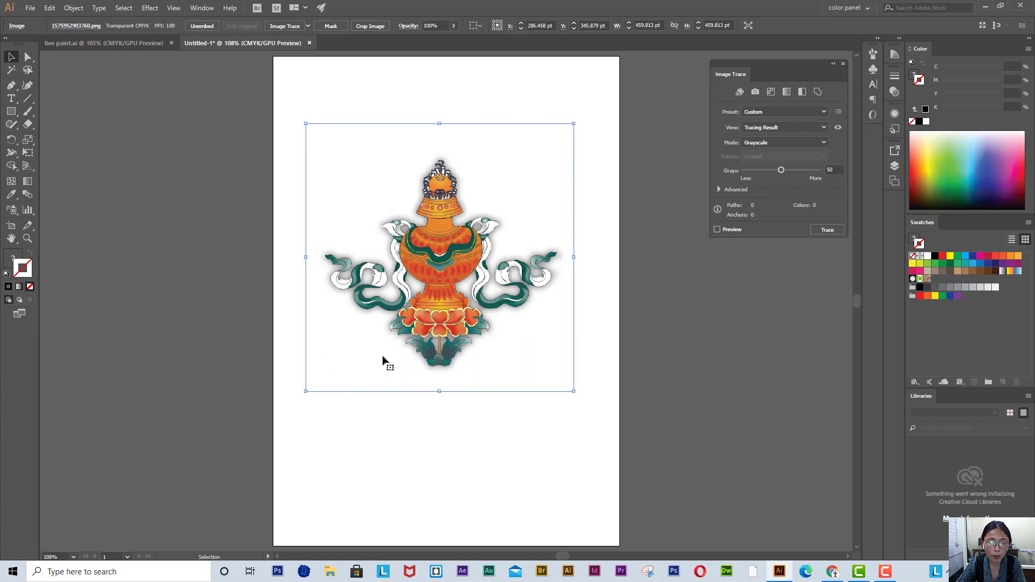
pyautogui.click(717, 230)
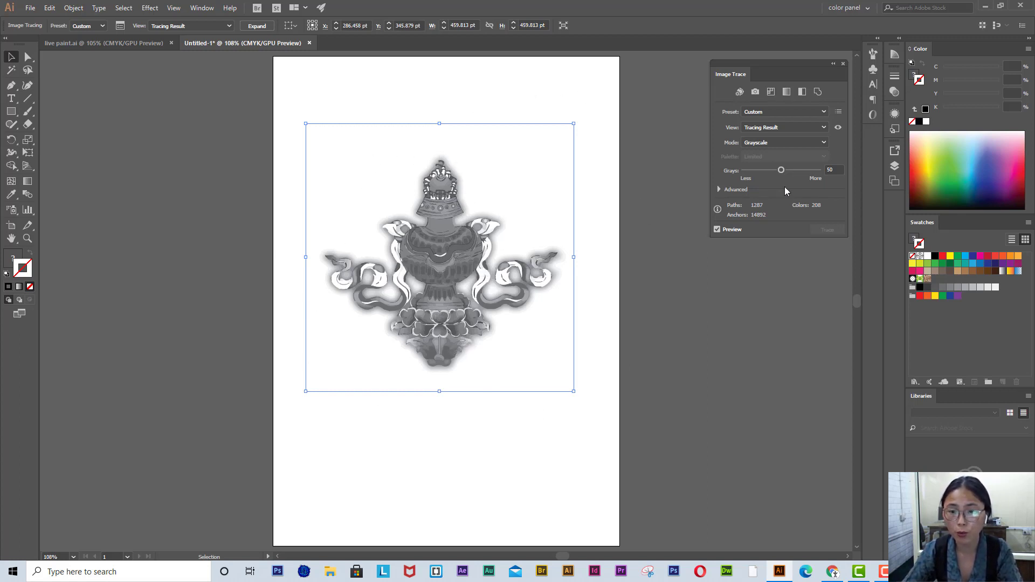
# Preview the vase trace in Black and White mode, and change its tracing mode to Color.
pyautogui.click(820, 143)
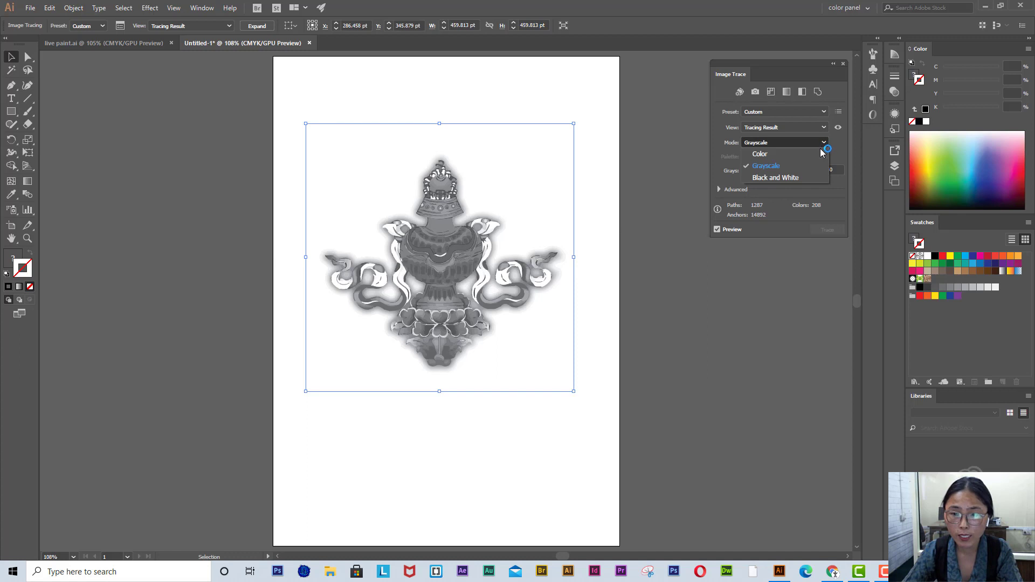
pyautogui.click(793, 178)
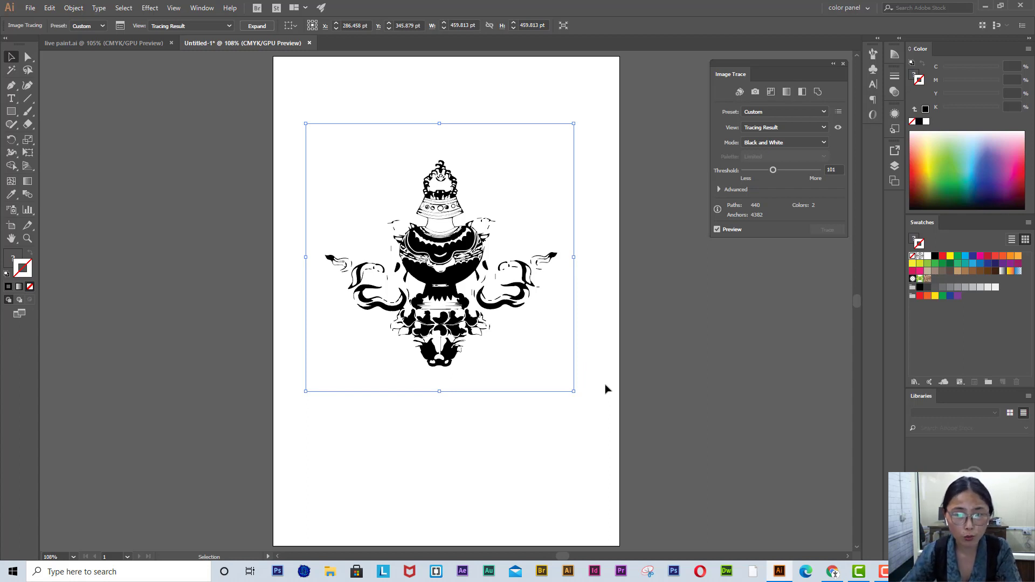
pyautogui.click(802, 144)
pyautogui.click(787, 153)
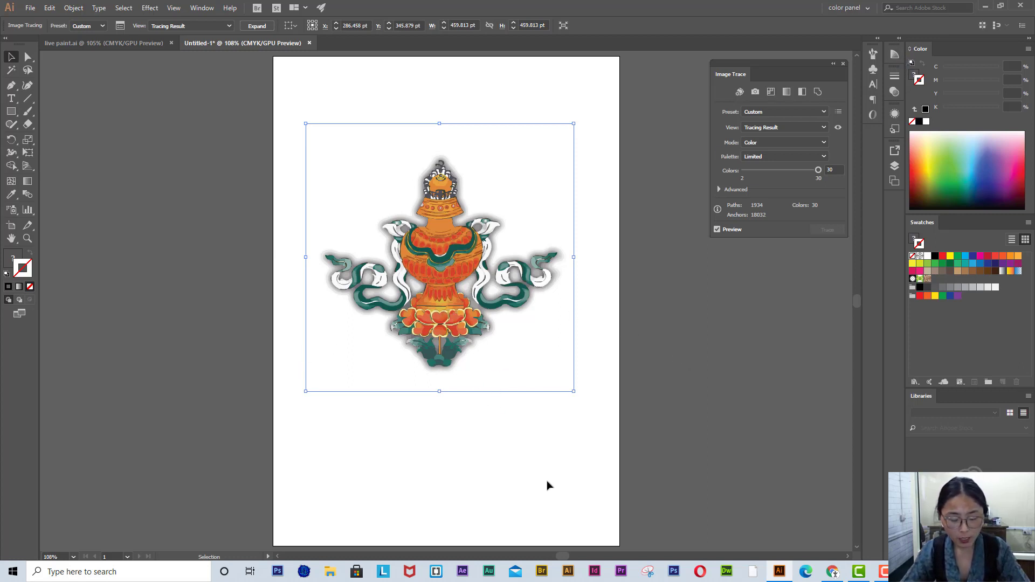
# Enlarge the color-traced vase to about 1047 pt square to inspect its detail, and delete it from the artboard.
pyautogui.moveTo(574, 392)
pyautogui.mouseDown()
pyautogui.moveTo(611, 447)
pyautogui.moveTo(737, 529)
pyautogui.mouseUp()
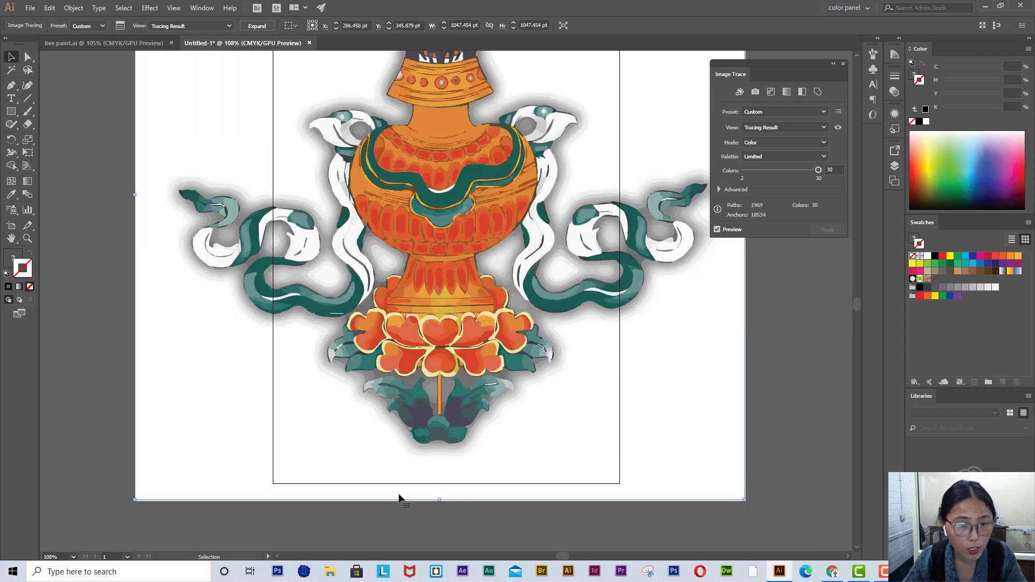
pyautogui.scroll(5, 402, 499)
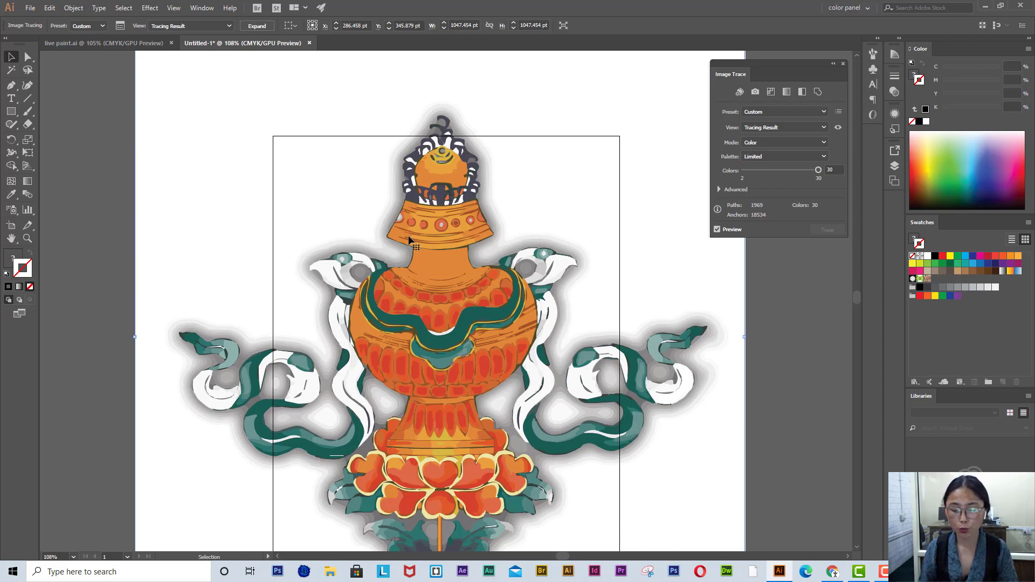
pyautogui.press('Delete')
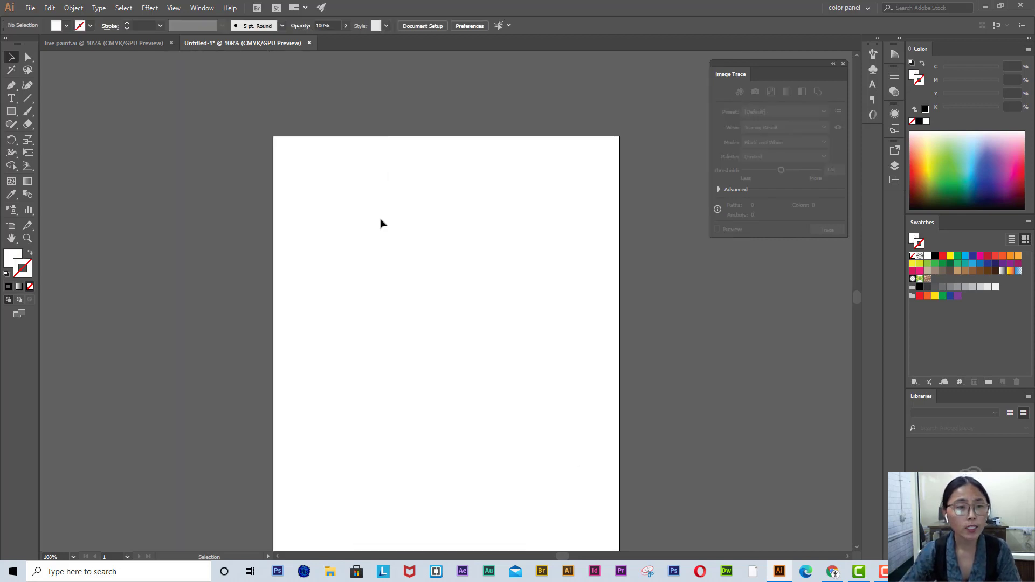
# Place the flower line drawing 4T9aLk6Lc on the empty artboard at about 320 by 427 pt.
pyautogui.click(30, 8)
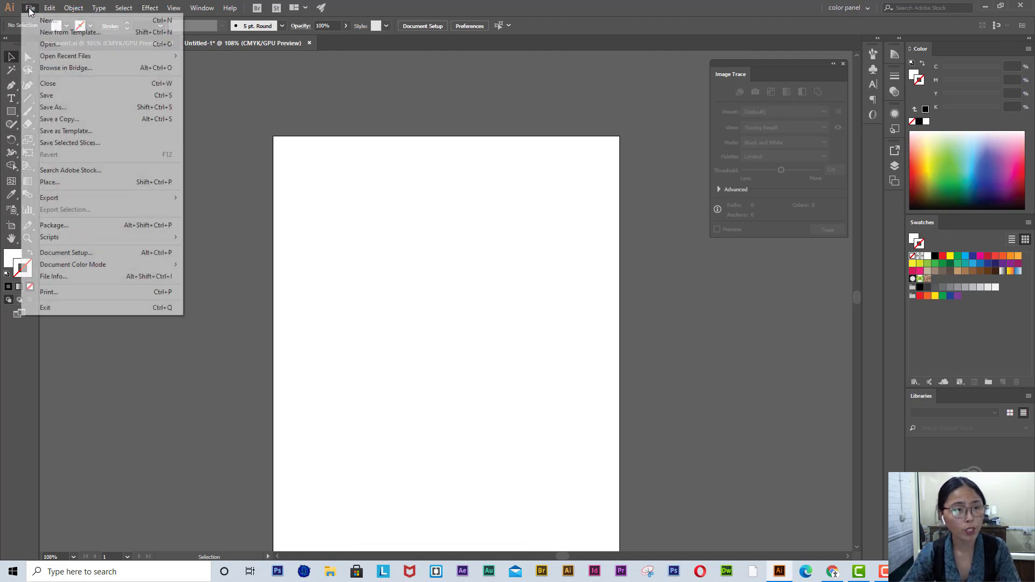
pyautogui.click(83, 182)
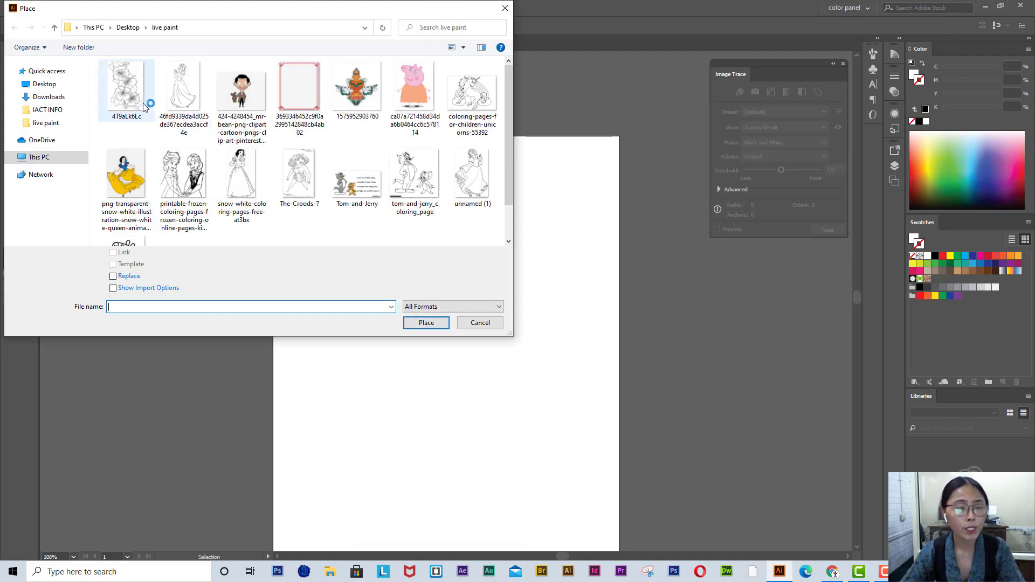
pyautogui.click(124, 94)
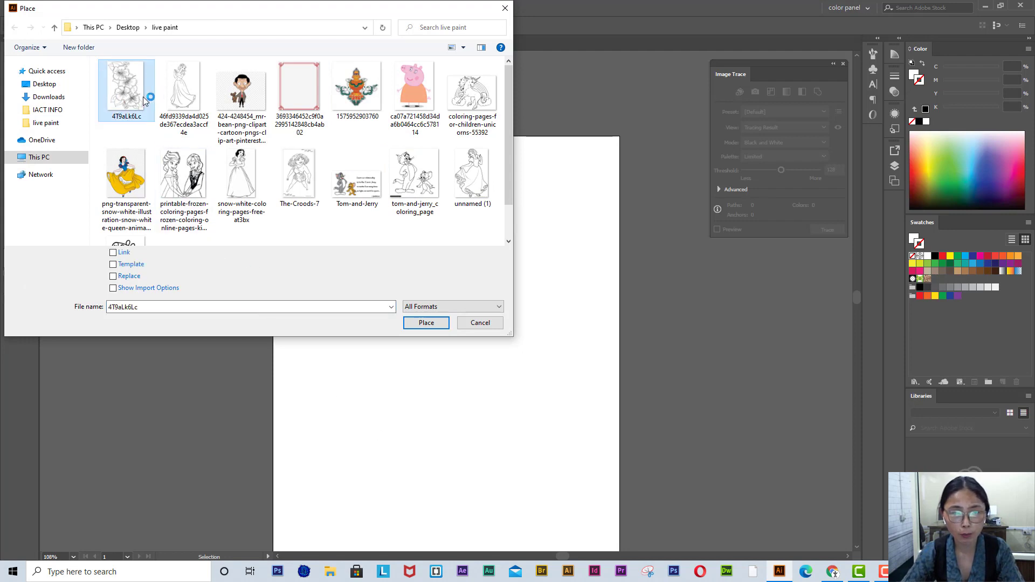
pyautogui.click(426, 323)
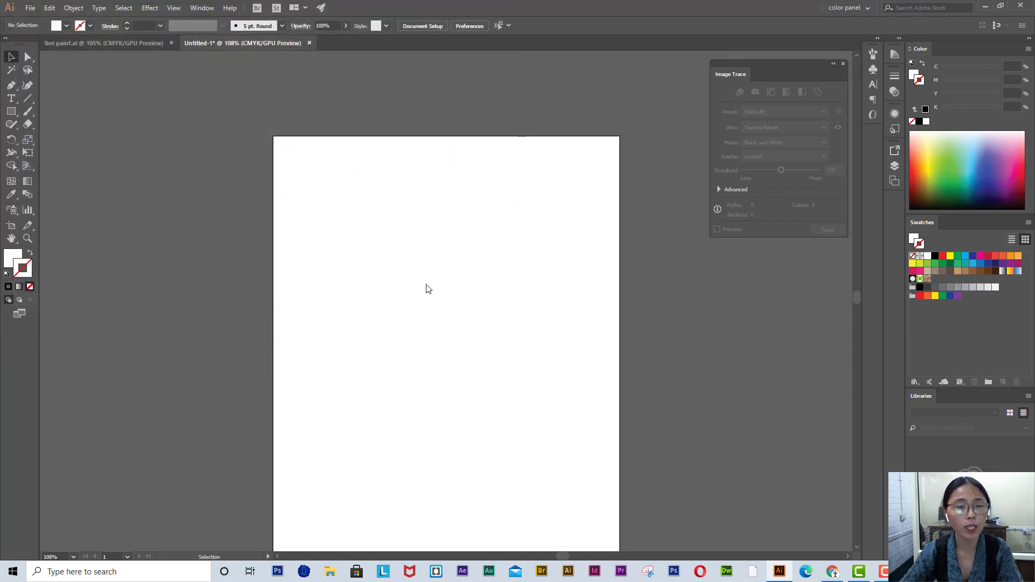
pyautogui.moveTo(350, 237); pyautogui.dragTo(538, 509)
pyautogui.scroll(-3, 552, 365)
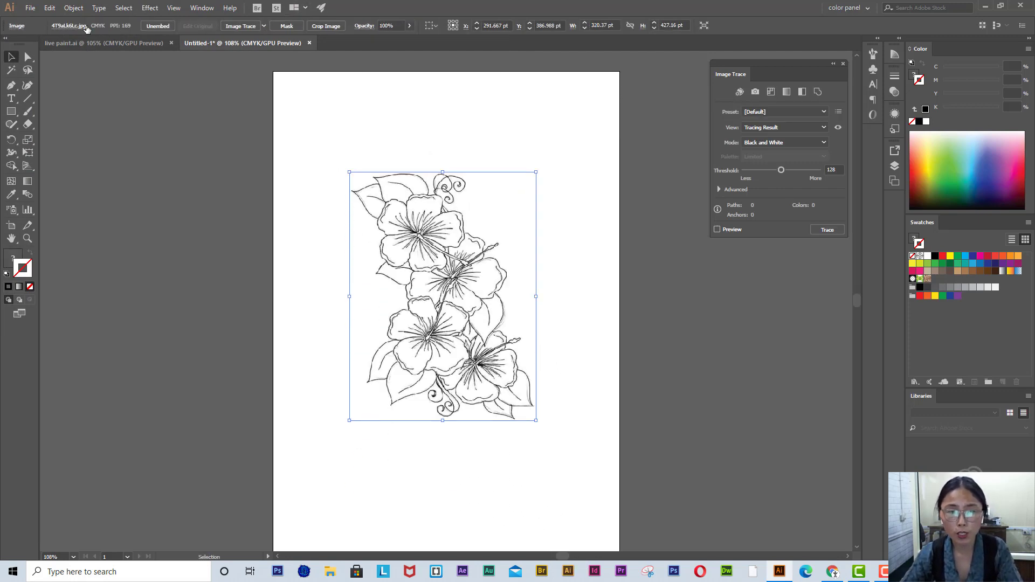
# Trace the flower image in Black and White with a threshold of 154, and enlarge it to about 452 by 602 pt.
pyautogui.click(245, 26)
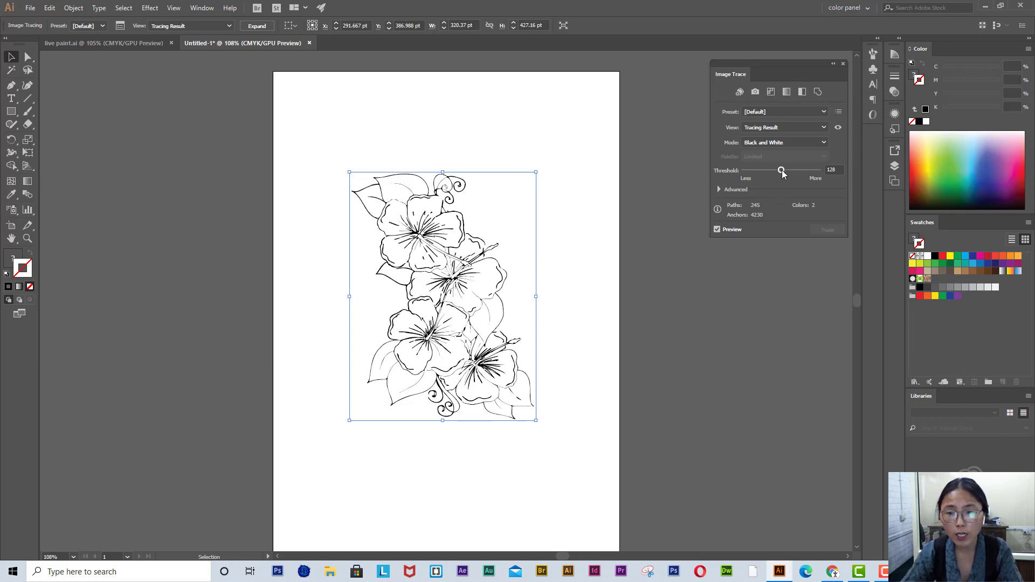
pyautogui.moveTo(783, 172); pyautogui.dragTo(791, 173)
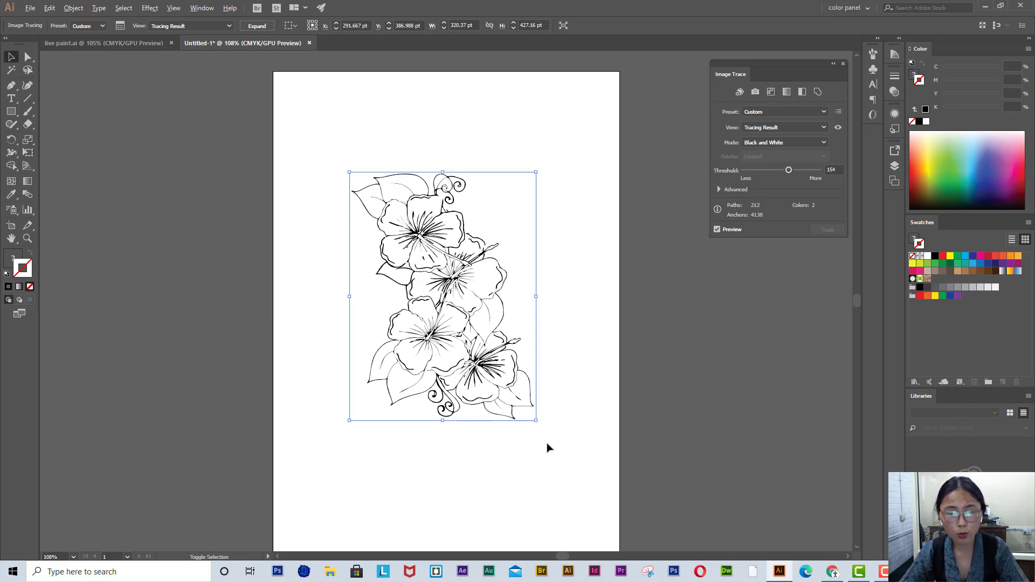
pyautogui.moveTo(539, 424); pyautogui.dragTo(586, 473)
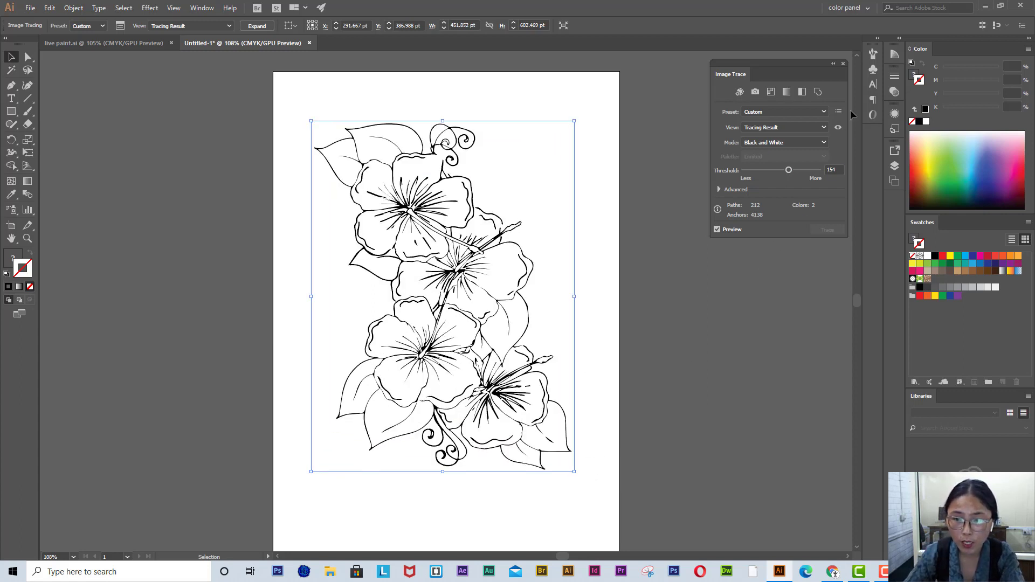
# Set the flower trace's threshold to 180, and its advanced settings to 65% paths and 35% corners.
pyautogui.moveTo(791, 178); pyautogui.dragTo(796, 174)
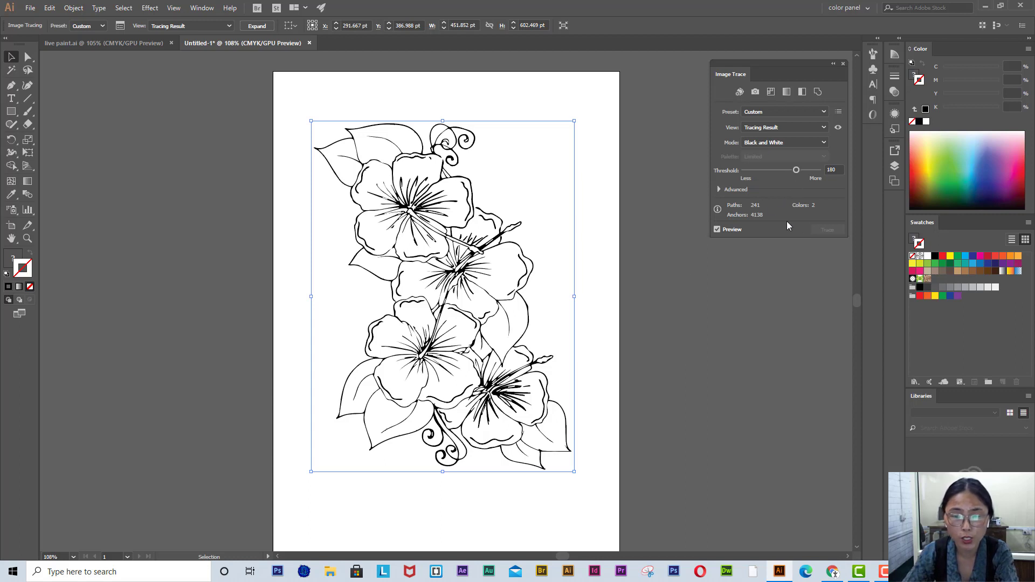
pyautogui.click(720, 189)
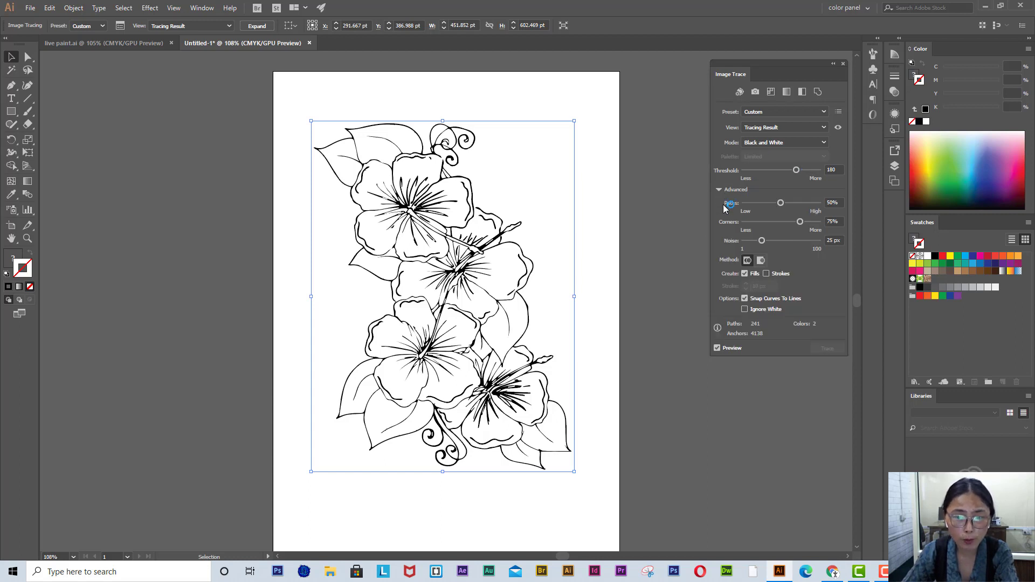
pyautogui.click(783, 203)
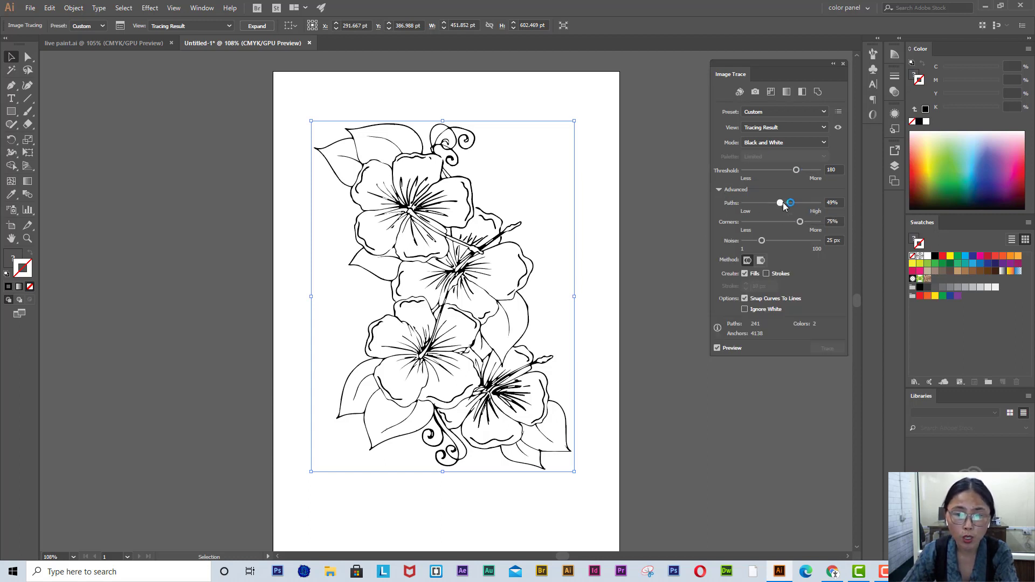
pyautogui.moveTo(783, 204); pyautogui.dragTo(787, 204)
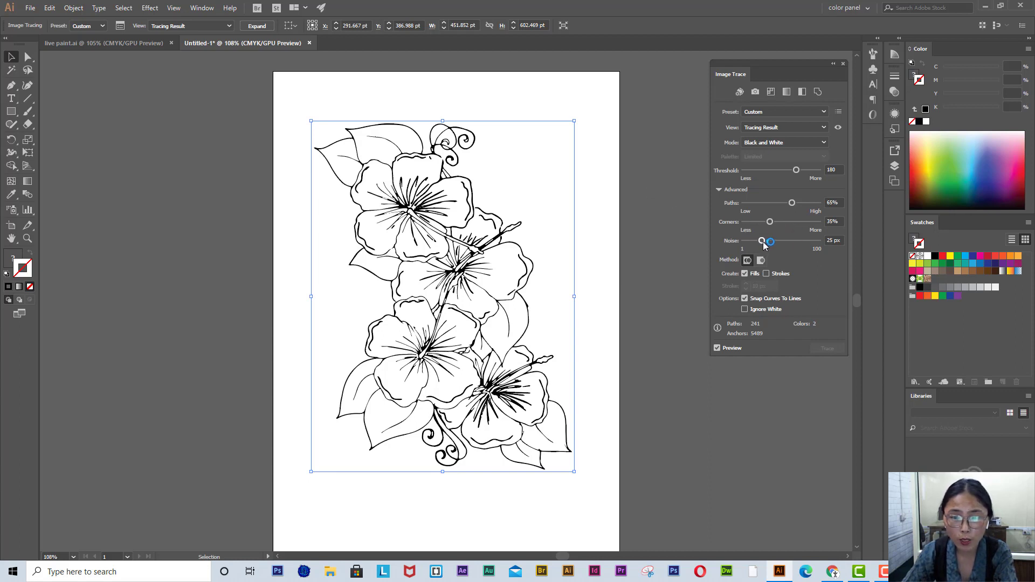
# Compare noise values of 59, 86 and 1 px on the flower trace, and set the noise to 36 px.
pyautogui.moveTo(763, 246); pyautogui.dragTo(789, 246)
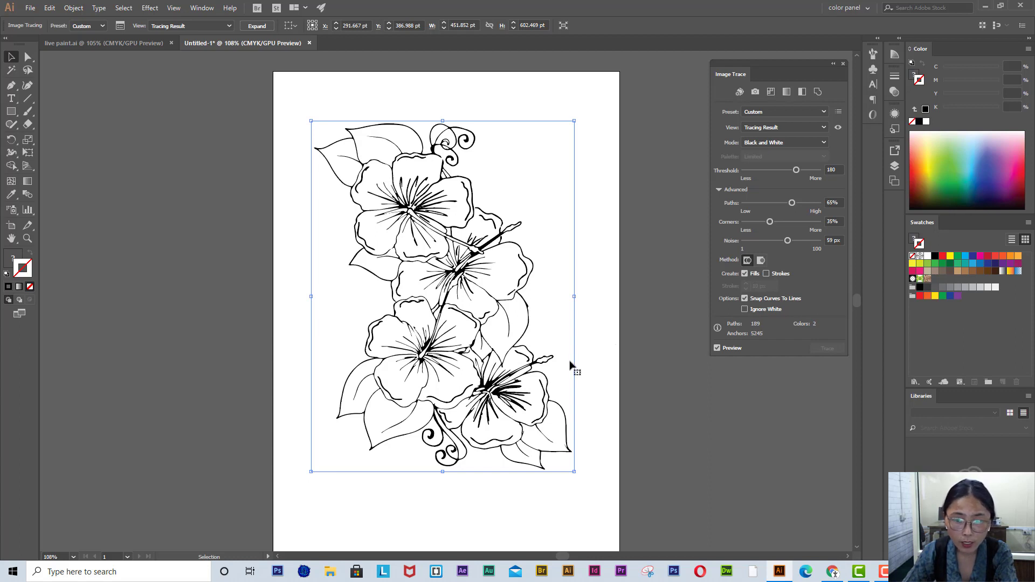
pyautogui.click(808, 243)
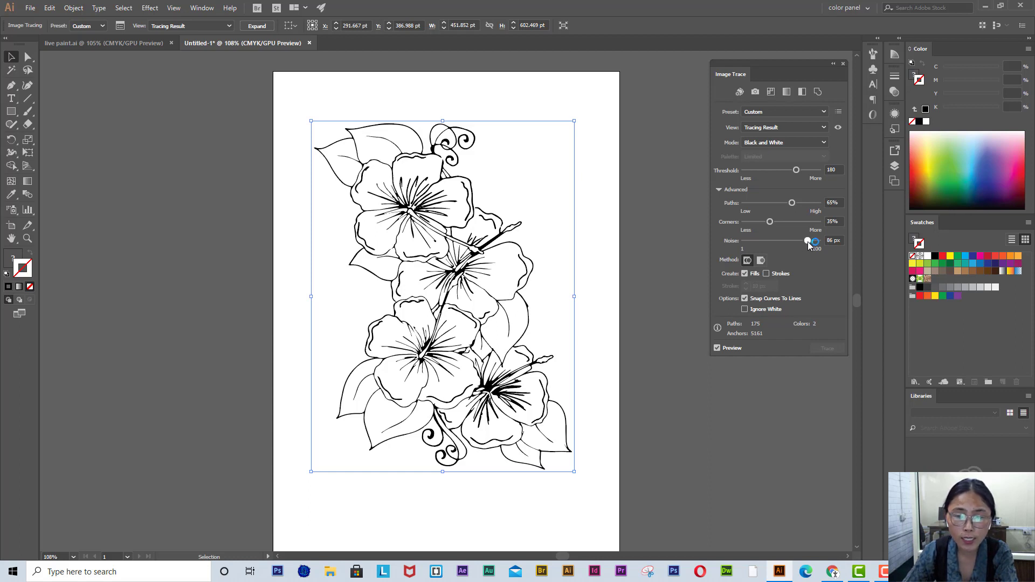
pyautogui.moveTo(773, 256); pyautogui.dragTo(747, 261)
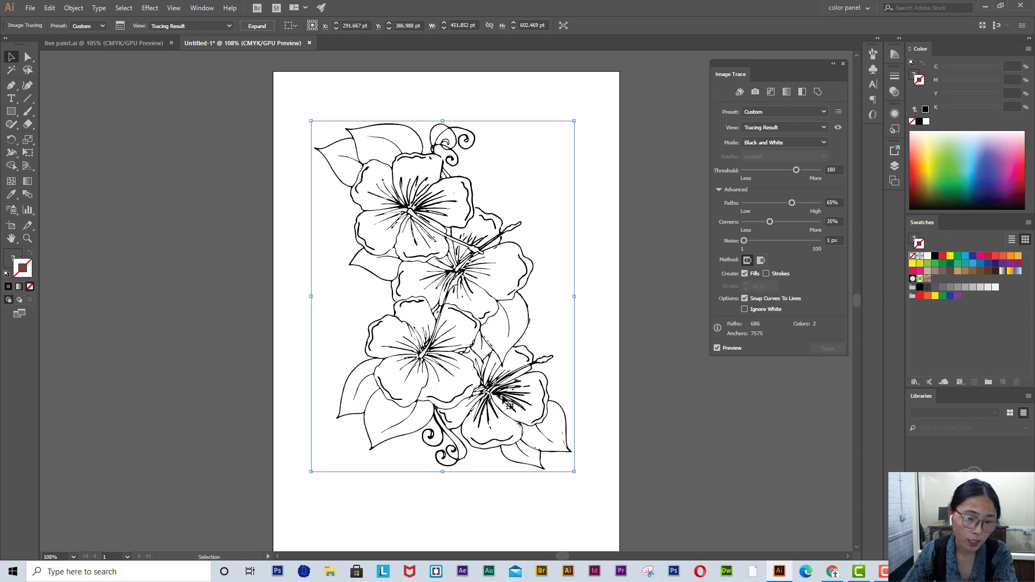
pyautogui.click(766, 274)
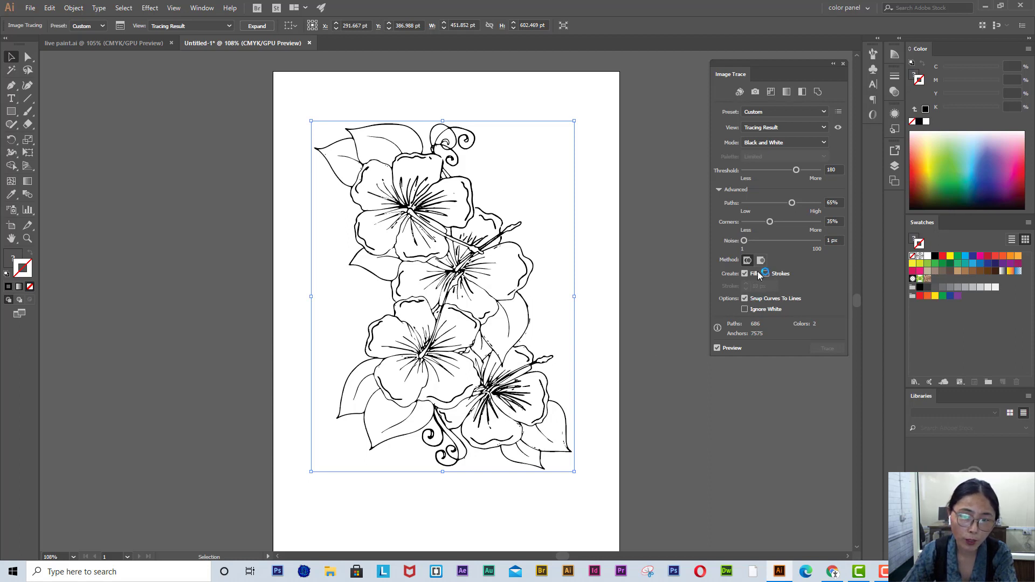
pyautogui.moveTo(745, 241); pyautogui.dragTo(771, 245)
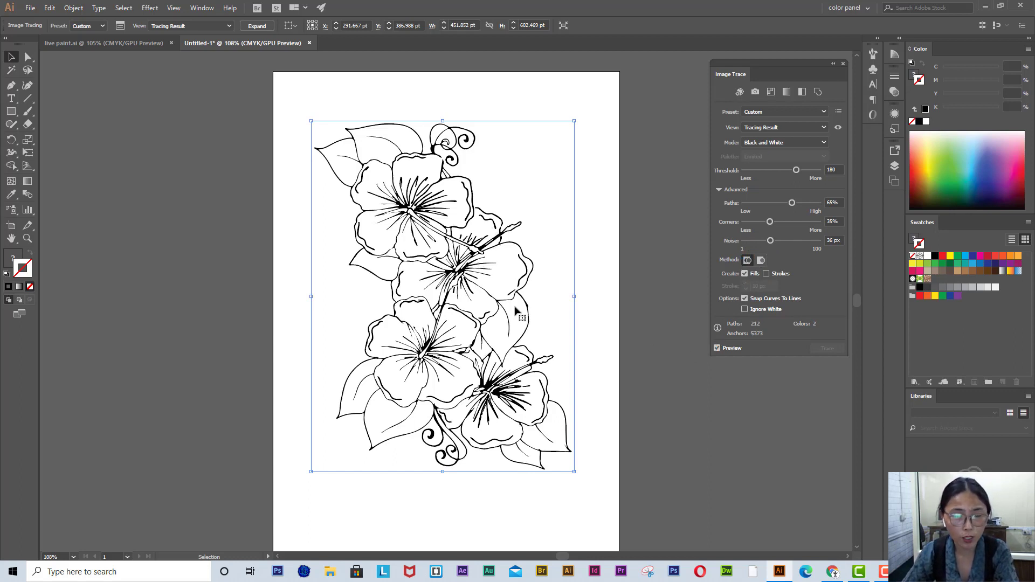
# Move the flower trace partly over the artboard's right edge, and preview it with Ignore White on before turning that option off.
pyautogui.moveTo(461, 280)
pyautogui.mouseDown()
pyautogui.moveTo(503, 311)
pyautogui.moveTo(564, 312)
pyautogui.mouseUp()
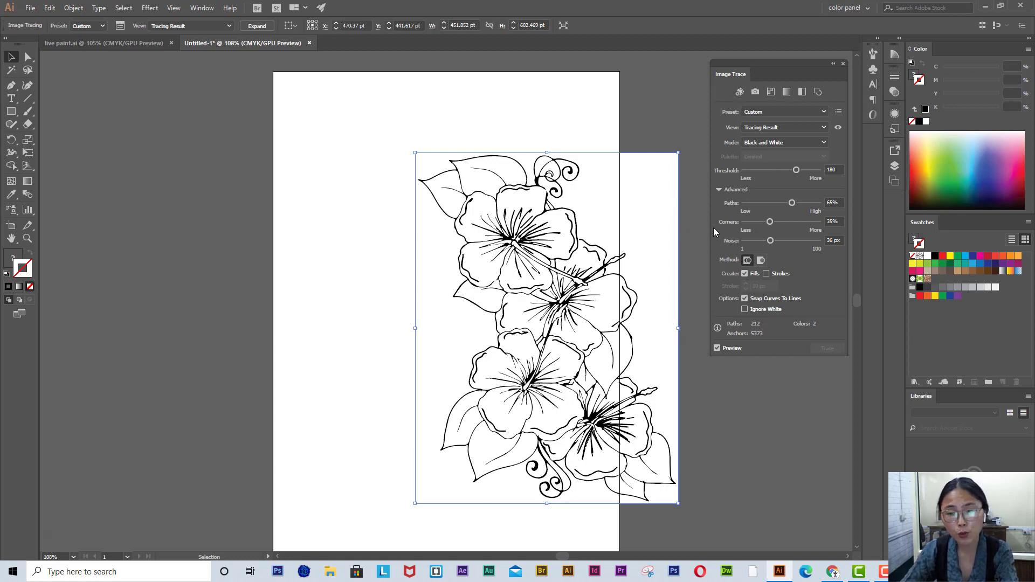
pyautogui.click(745, 310)
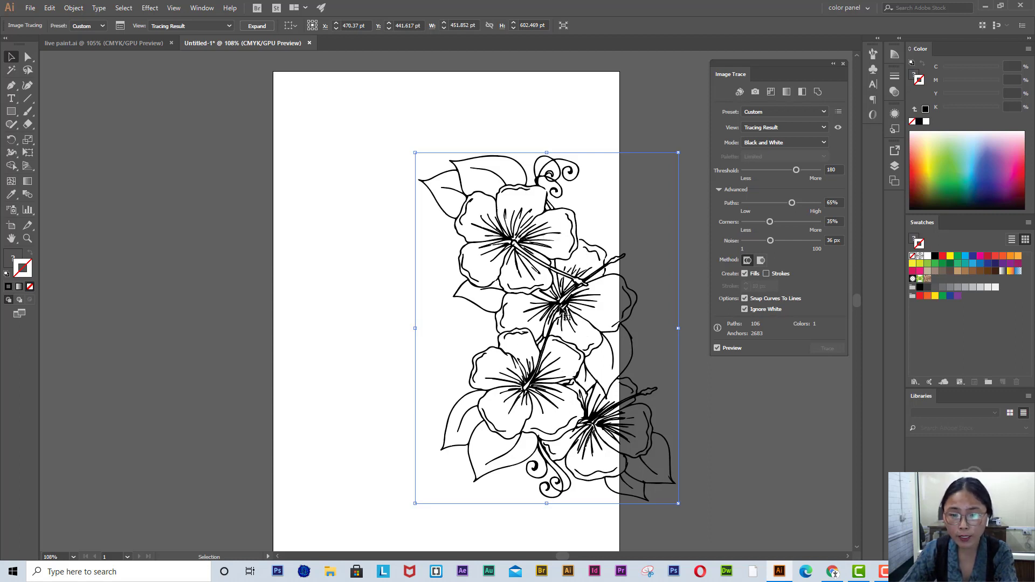
pyautogui.click(744, 310)
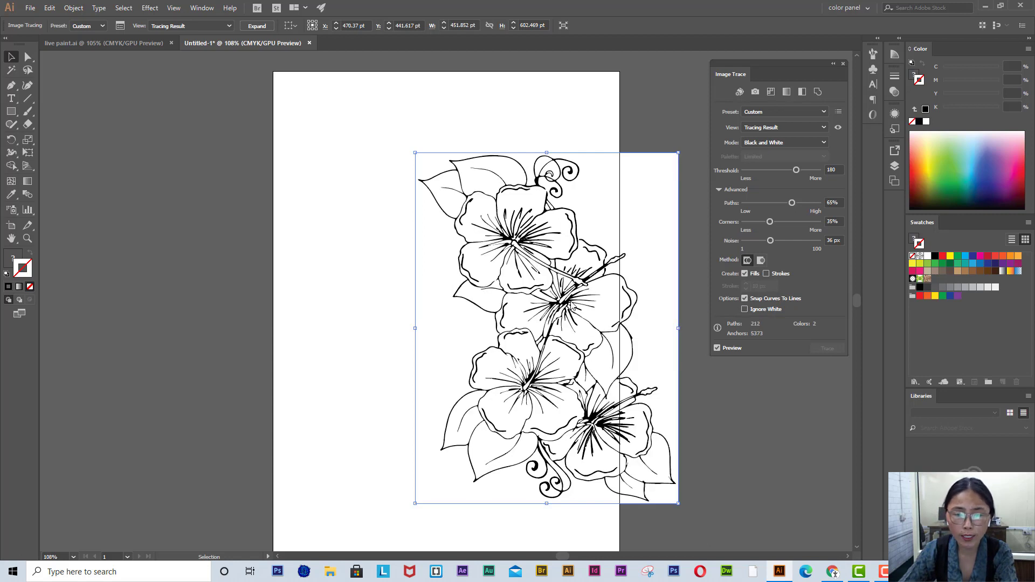
pyautogui.moveTo(570, 306)
pyautogui.mouseDown()
pyautogui.moveTo(493, 302)
pyautogui.moveTo(542, 293)
pyautogui.mouseUp()
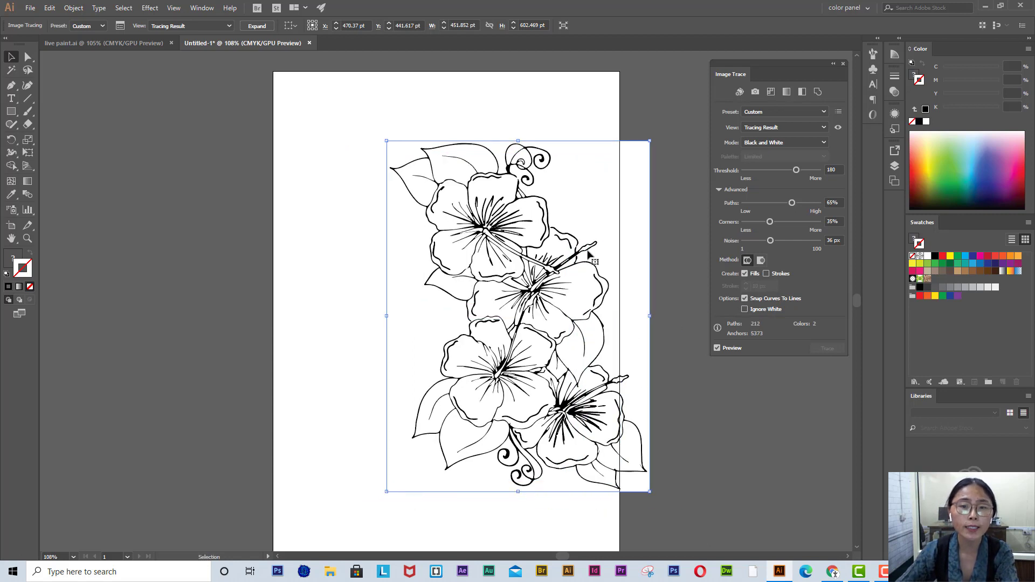
# Expand the flower trace into paths, and delete all its white areas using the Magic Wand tool.
pyautogui.click(263, 27)
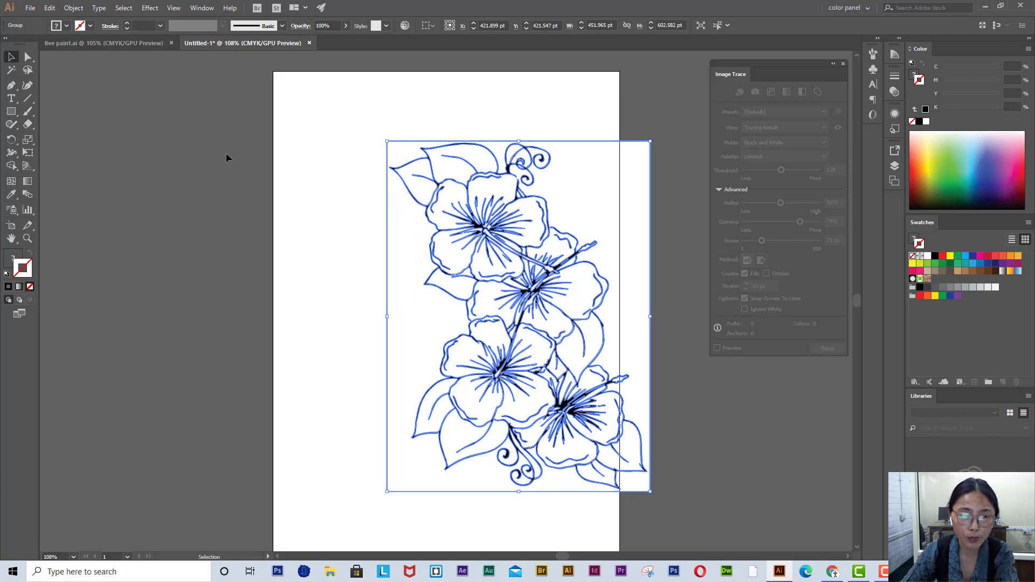
pyautogui.click(13, 70)
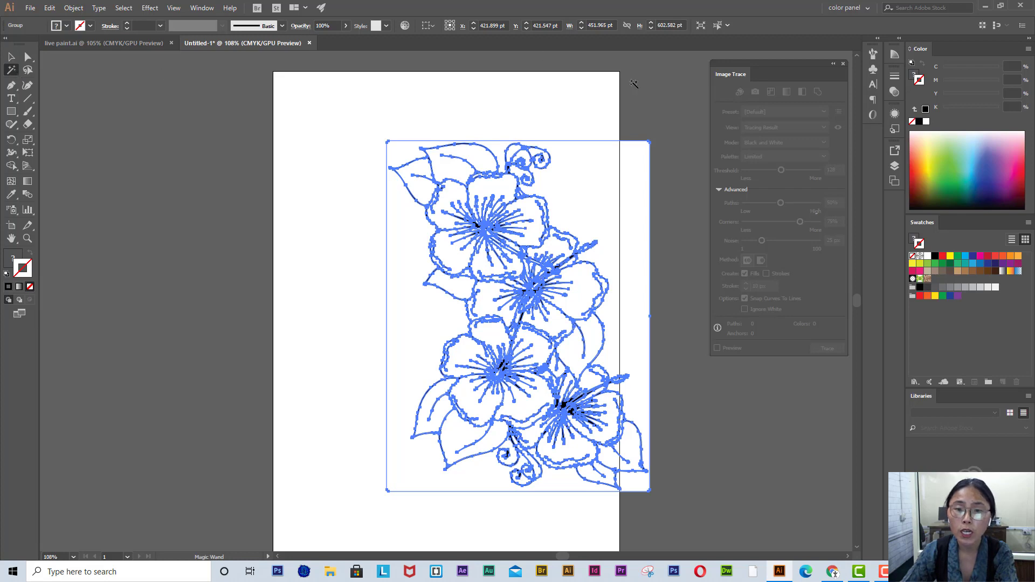
pyautogui.click(637, 168)
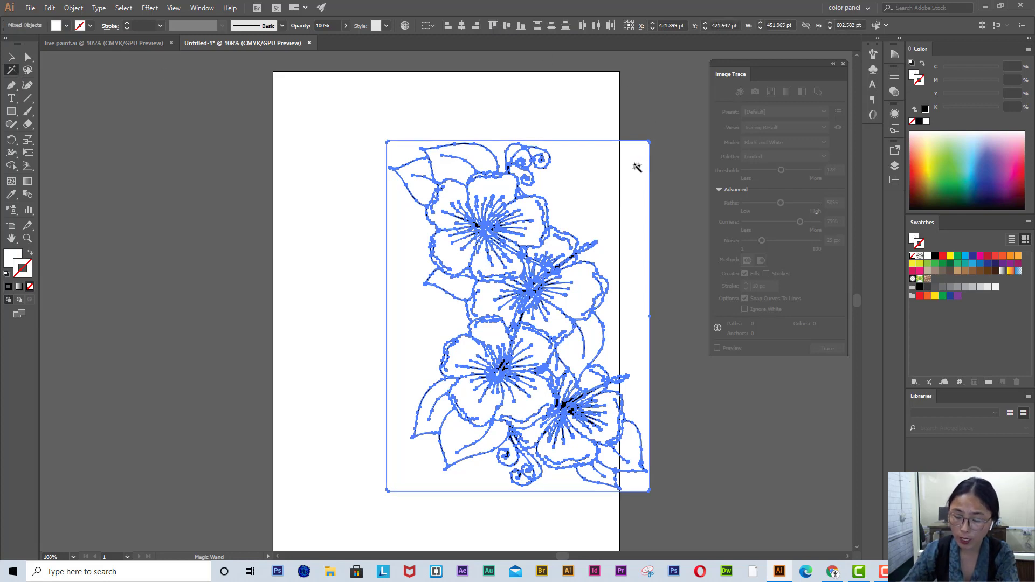
pyautogui.press('Delete')
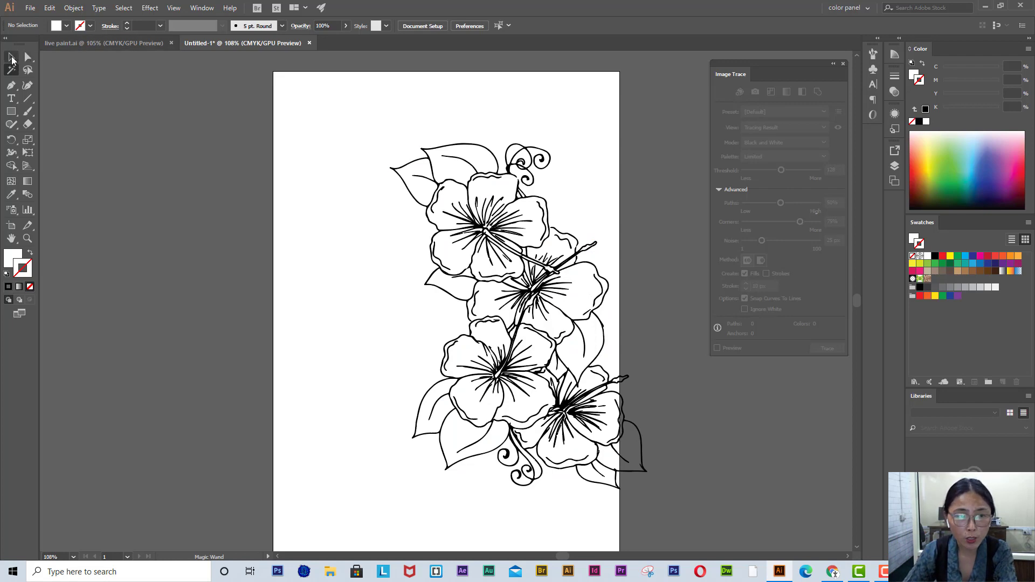
# Move the black flower line art further past the artboard's right edge to check its transparency, and delete it.
pyautogui.press('v')
pyautogui.moveTo(564, 351); pyautogui.dragTo(565, 352)
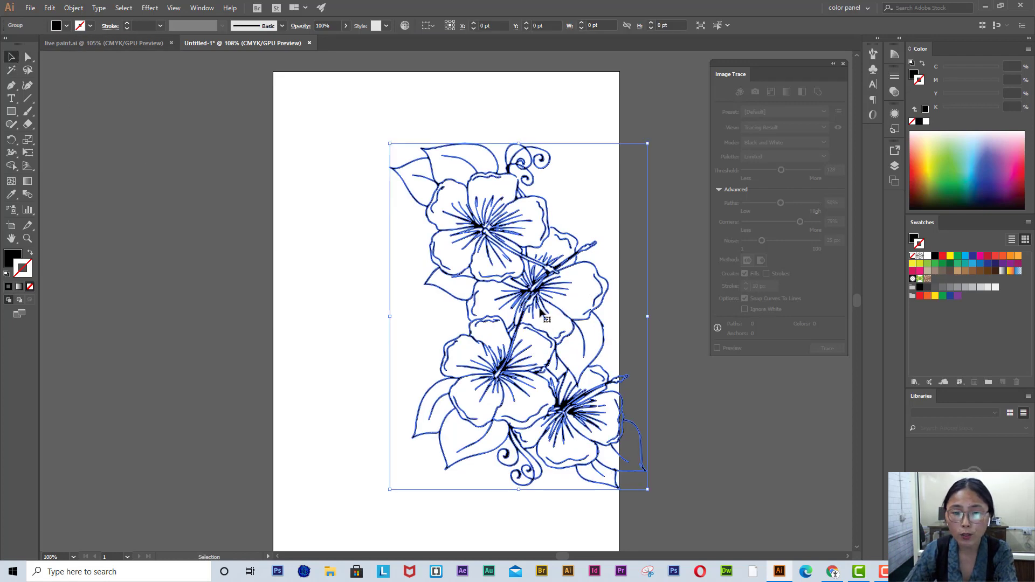
pyautogui.moveTo(549, 292); pyautogui.dragTo(569, 305)
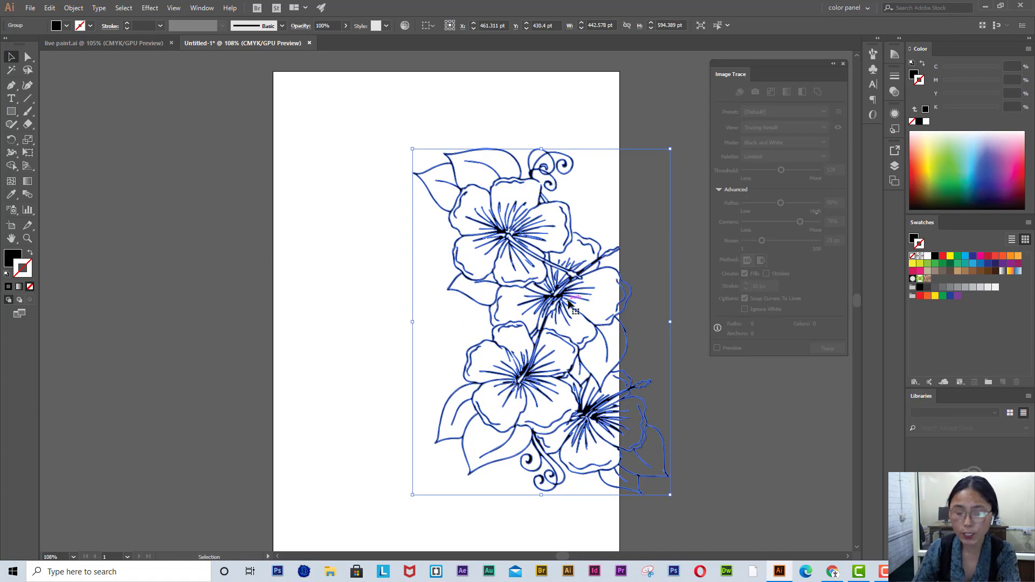
pyautogui.press('Delete')
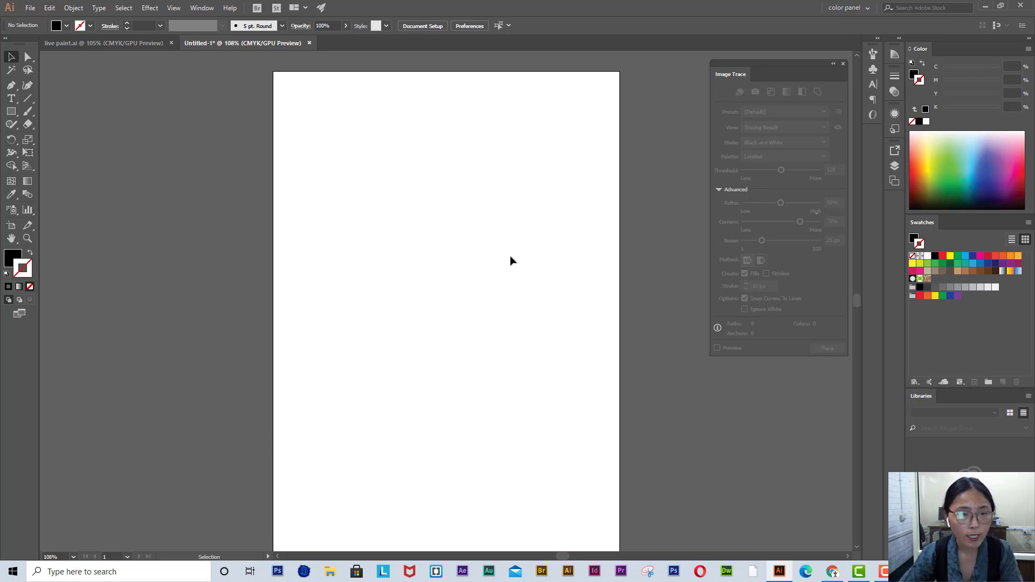
# Switch to the live paint.ai document, magnify its vector artwork to 600% to examine the edges, and fit the artboard in view.
pyautogui.click(153, 44)
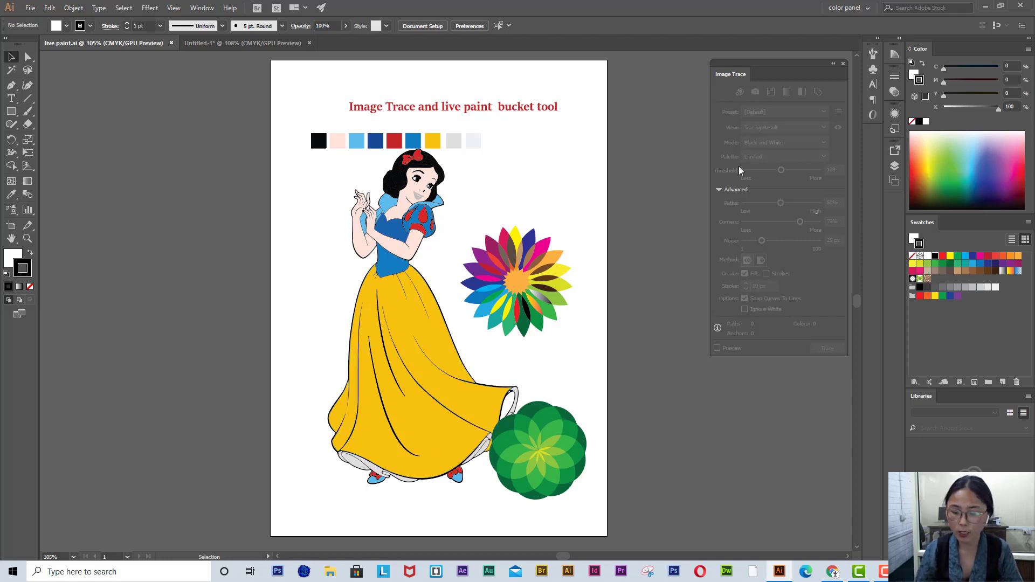
pyautogui.hotkey('ctrl', '+')
pyautogui.hotkey('ctrl', '+')
pyautogui.hotkey('ctrl', '+')
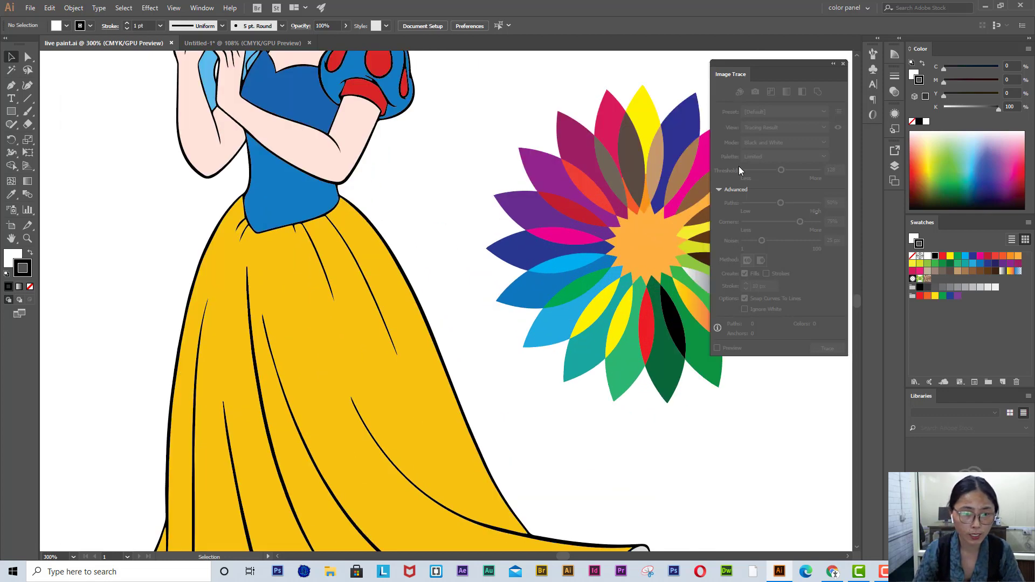
pyautogui.hotkey('ctrl', '+')
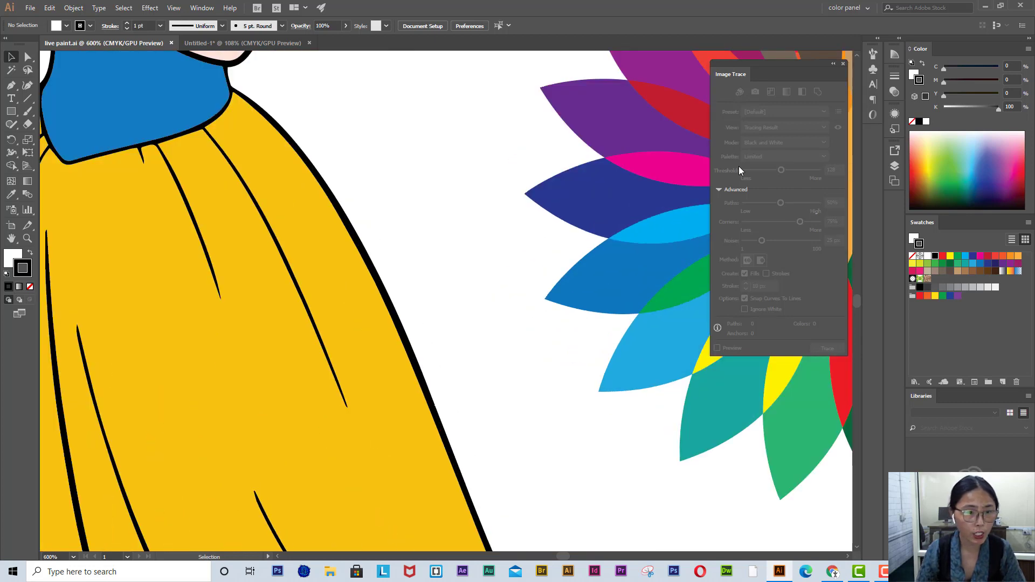
pyautogui.hotkey('ctrl', '0')
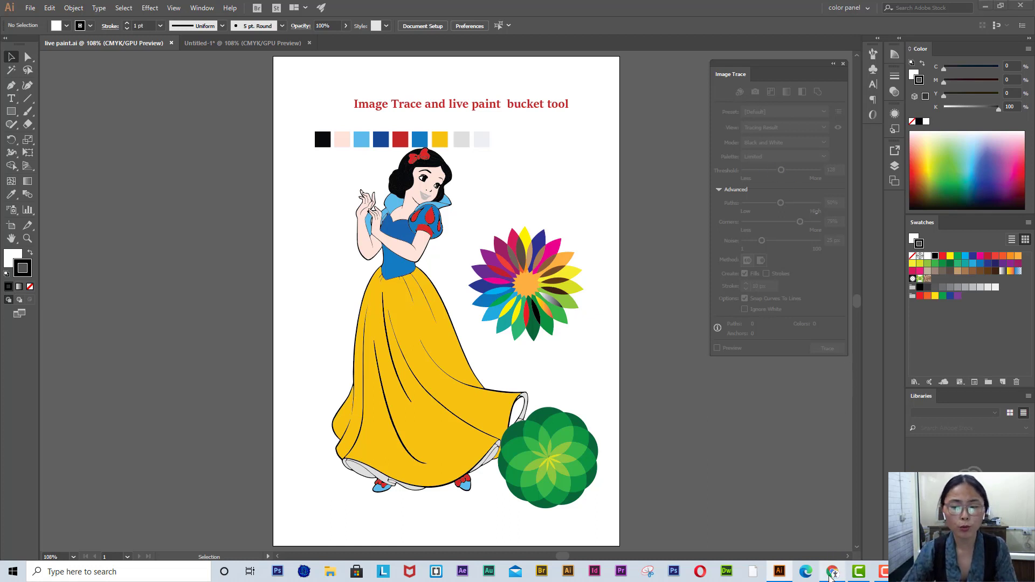
# Switch to Chrome, filter the Snow White coloring-page image results to large size, and view the coloured Snow White image results.
pyautogui.click(832, 573)
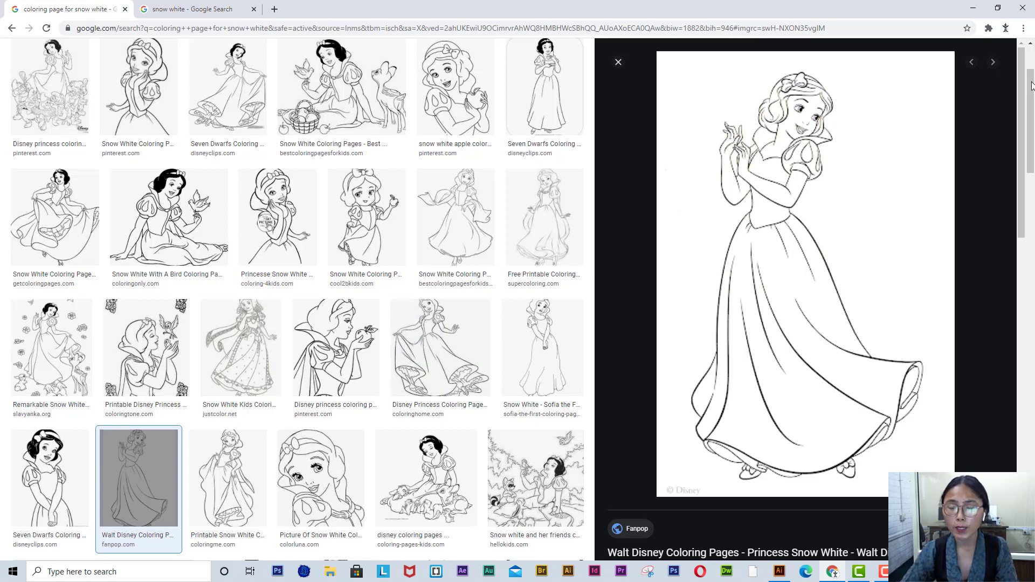
pyautogui.scroll(2, 370, 270)
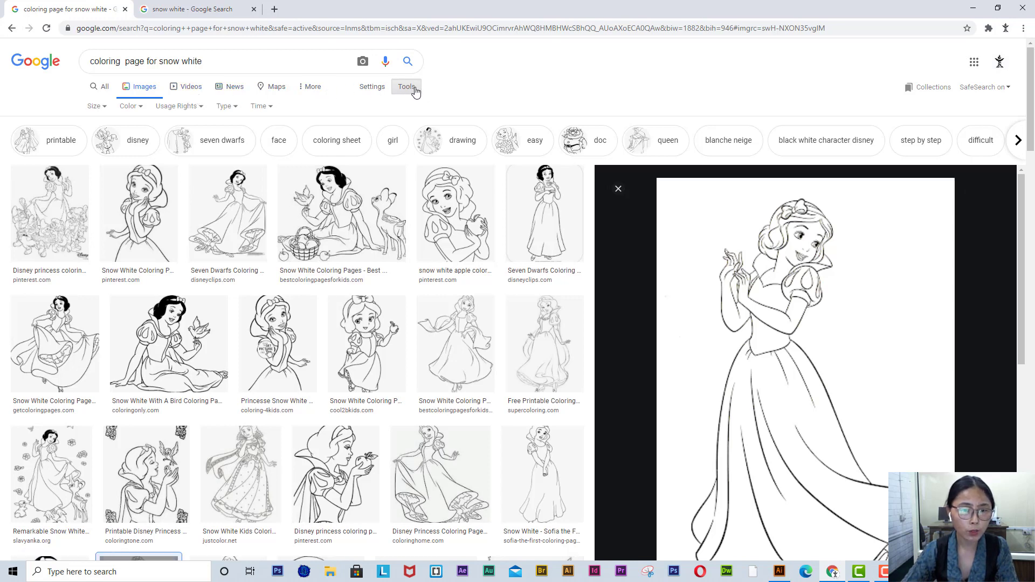
pyautogui.click(104, 107)
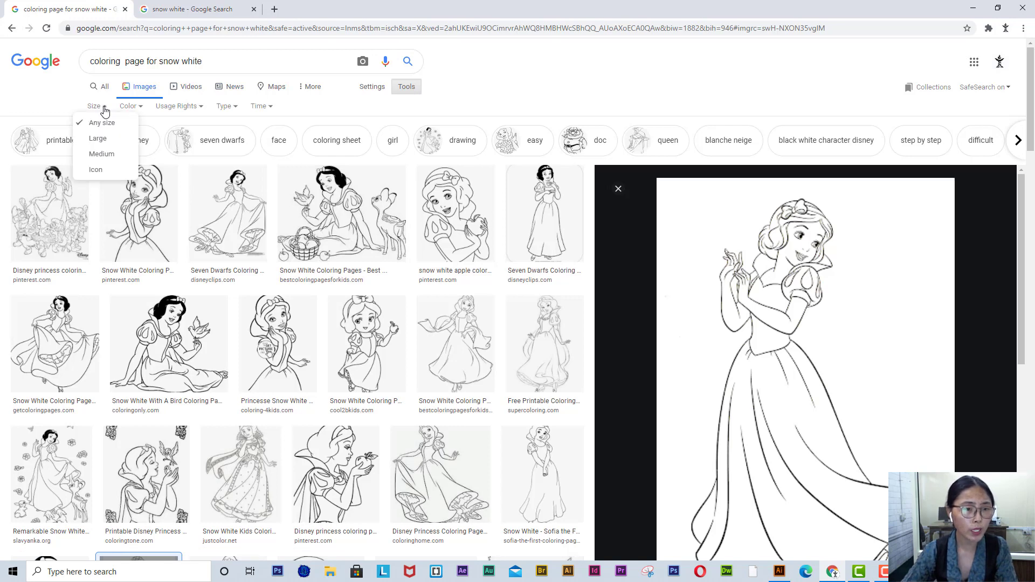
pyautogui.click(100, 141)
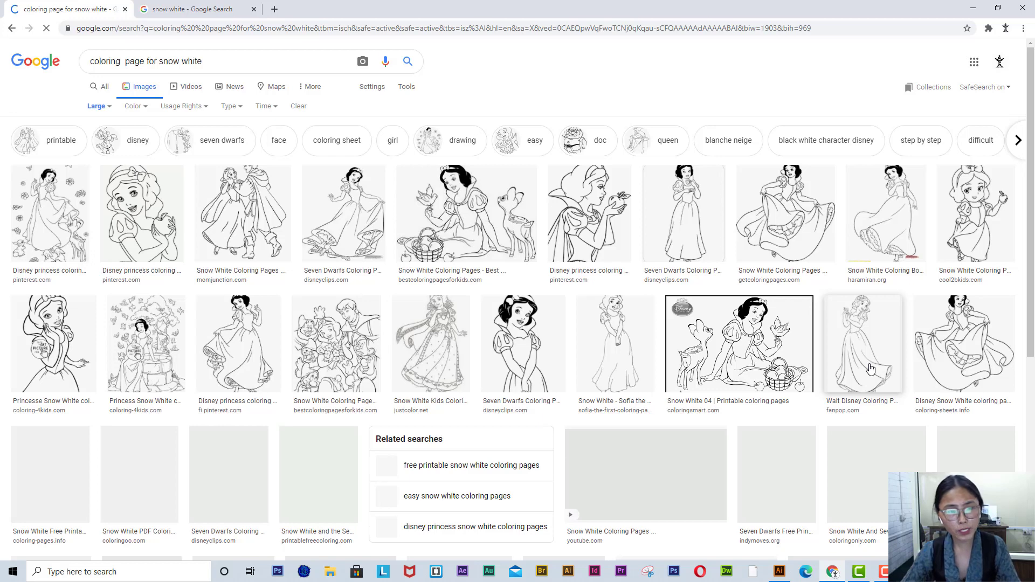
pyautogui.click(205, 11)
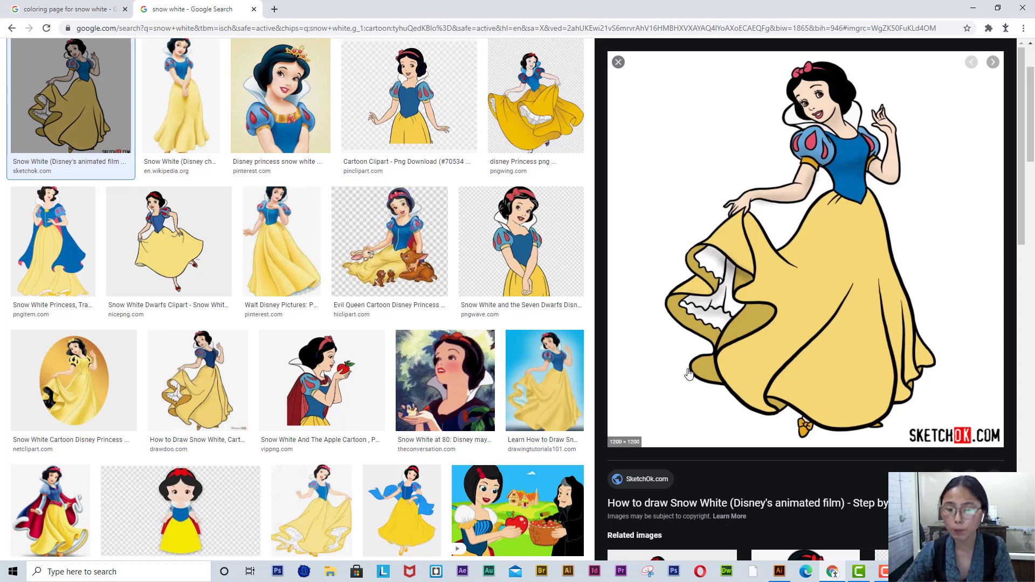
# Return to the Untitled-1 document in Illustrator, and place the 46fd9339da4d025de367ecdea3accf4e line art on the artboard at about 406 × 608 pt.
pyautogui.click(781, 577)
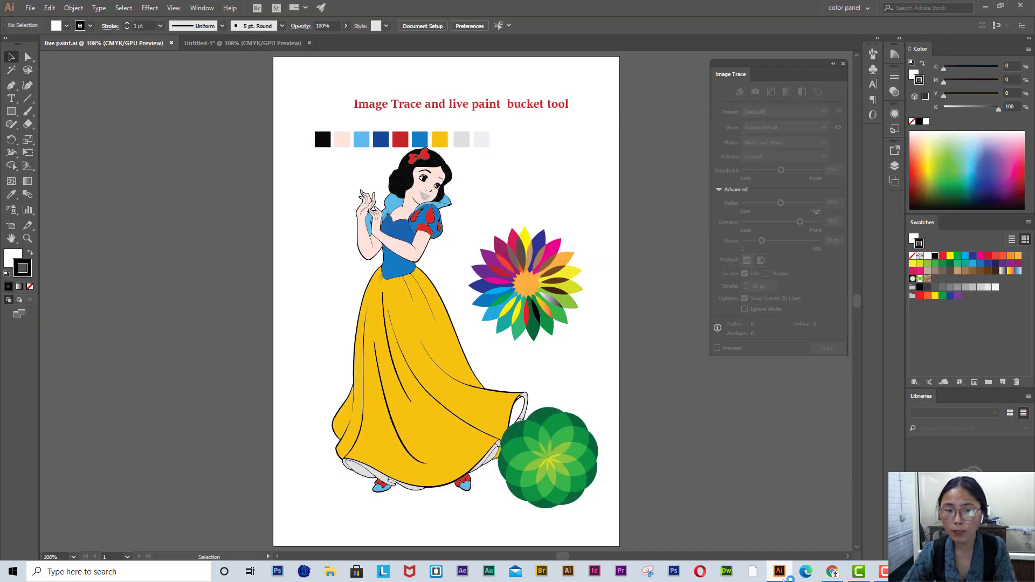
pyautogui.click(243, 43)
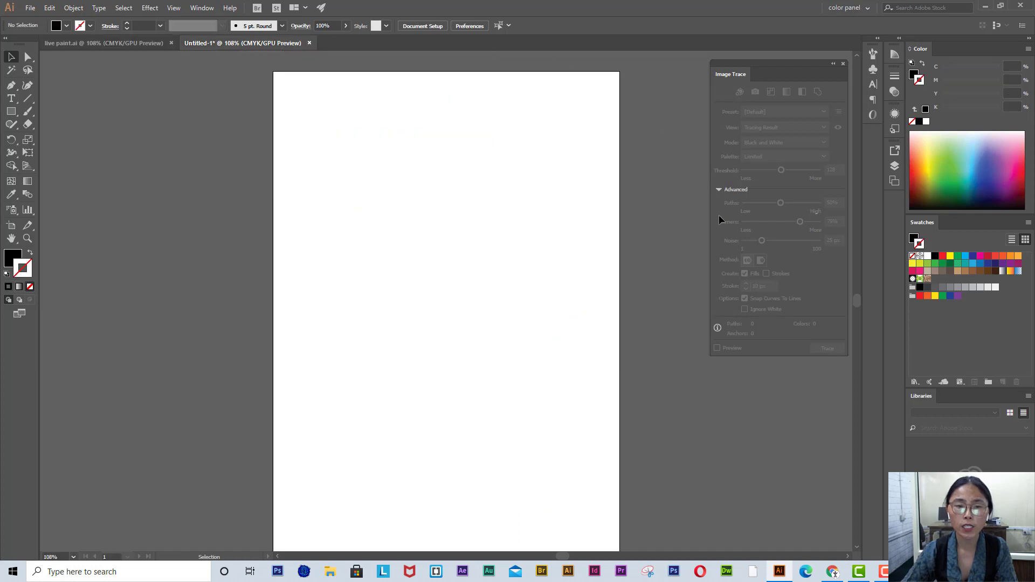
pyautogui.click(29, 8)
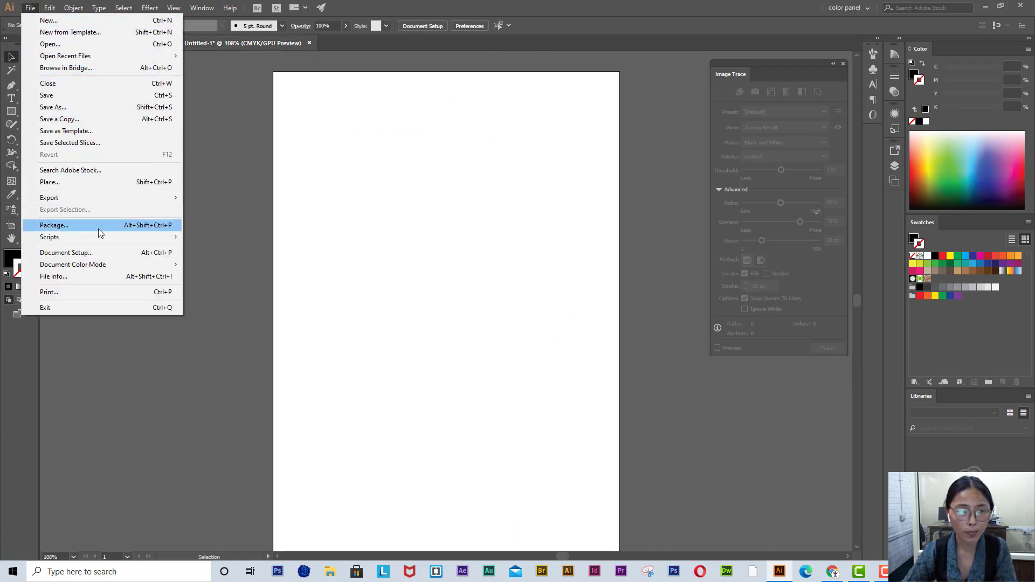
pyautogui.click(108, 183)
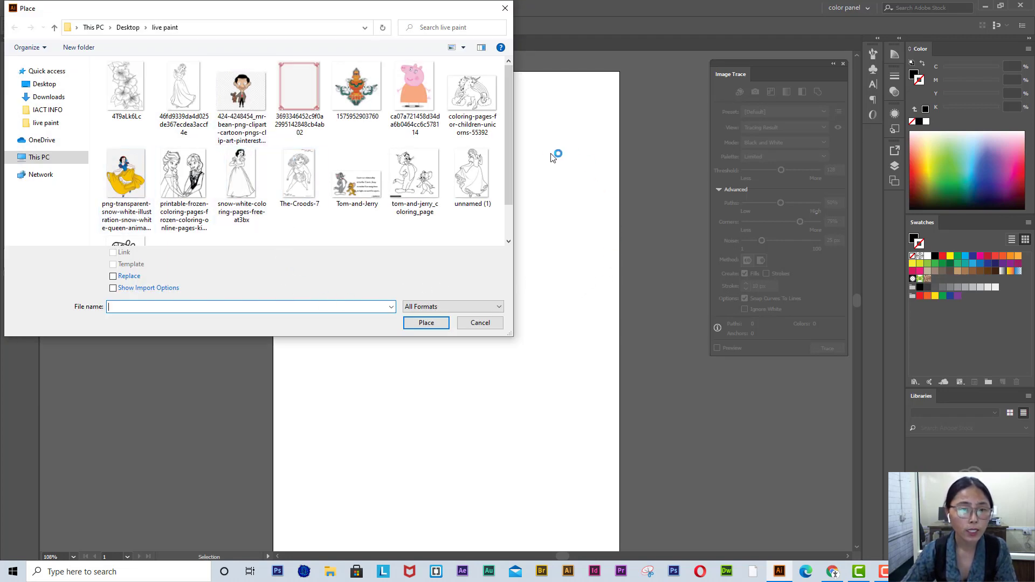
pyautogui.click(183, 101)
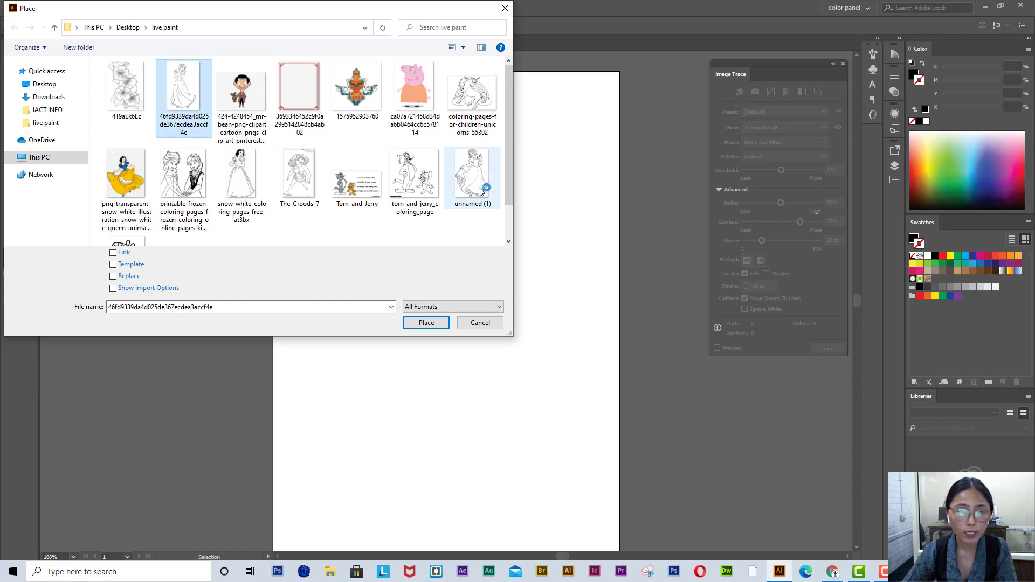
pyautogui.click(472, 186)
pyautogui.click(183, 100)
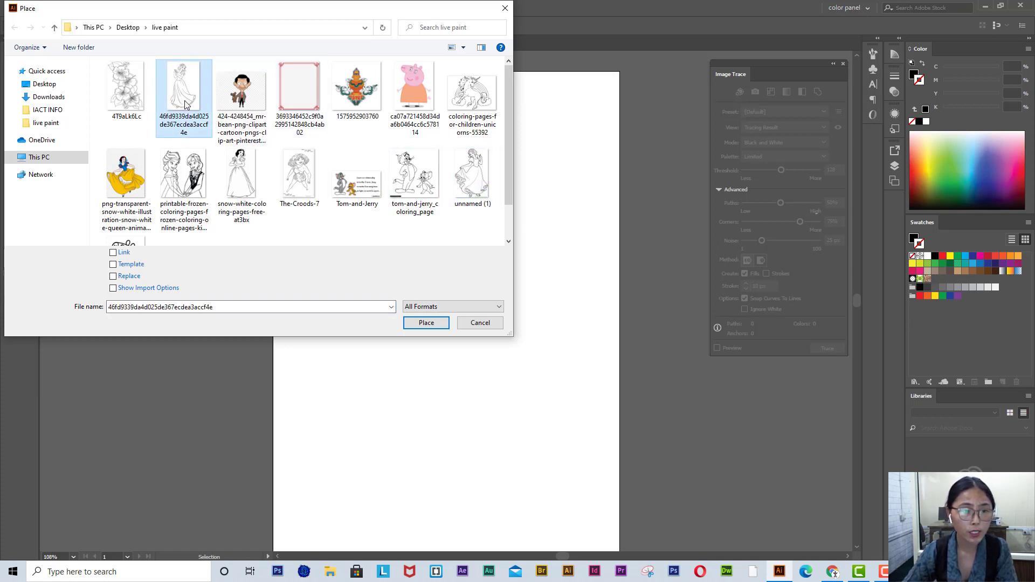
pyautogui.click(424, 322)
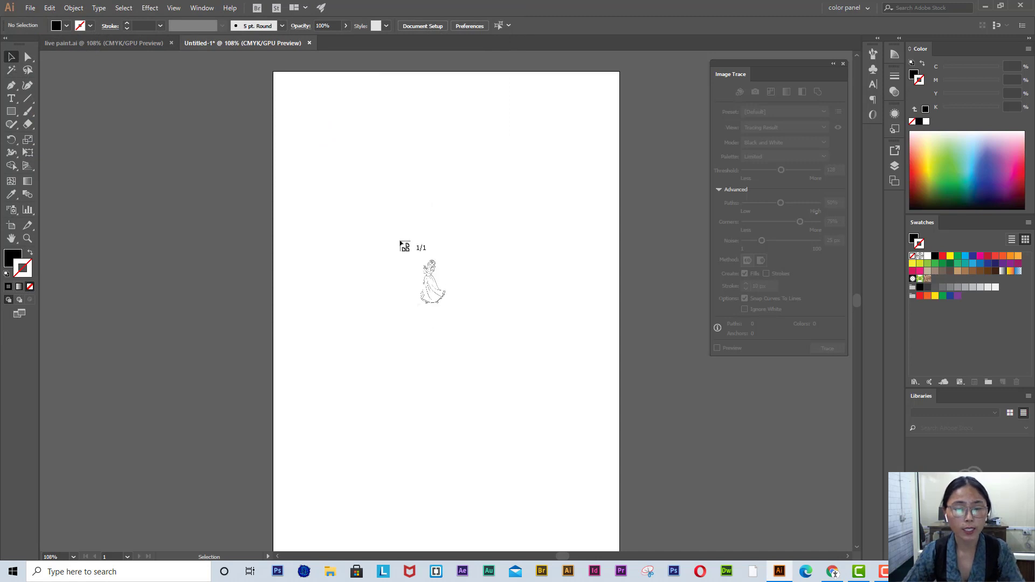
pyautogui.moveTo(355, 151); pyautogui.dragTo(593, 532)
pyautogui.moveTo(459, 273); pyautogui.dragTo(435, 274)
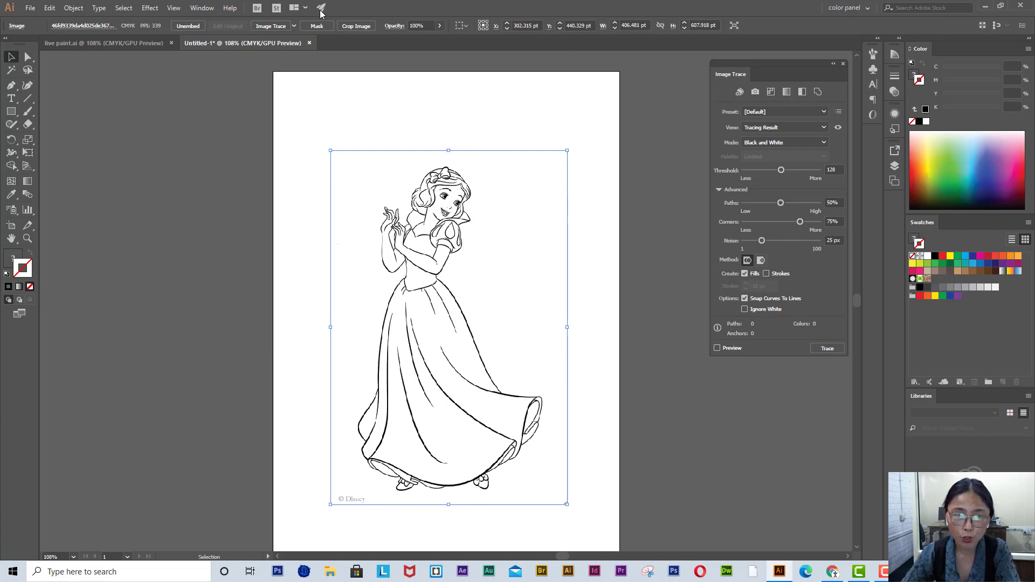
# Image Trace the Snow White line art with a threshold of 170, and shift it slightly to the right.
pyautogui.click(273, 27)
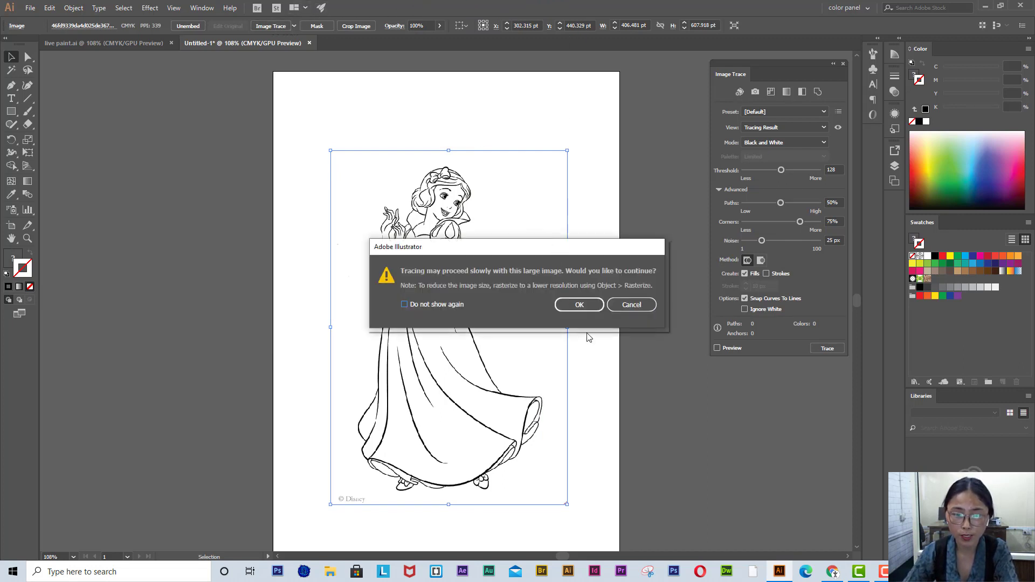
pyautogui.click(578, 306)
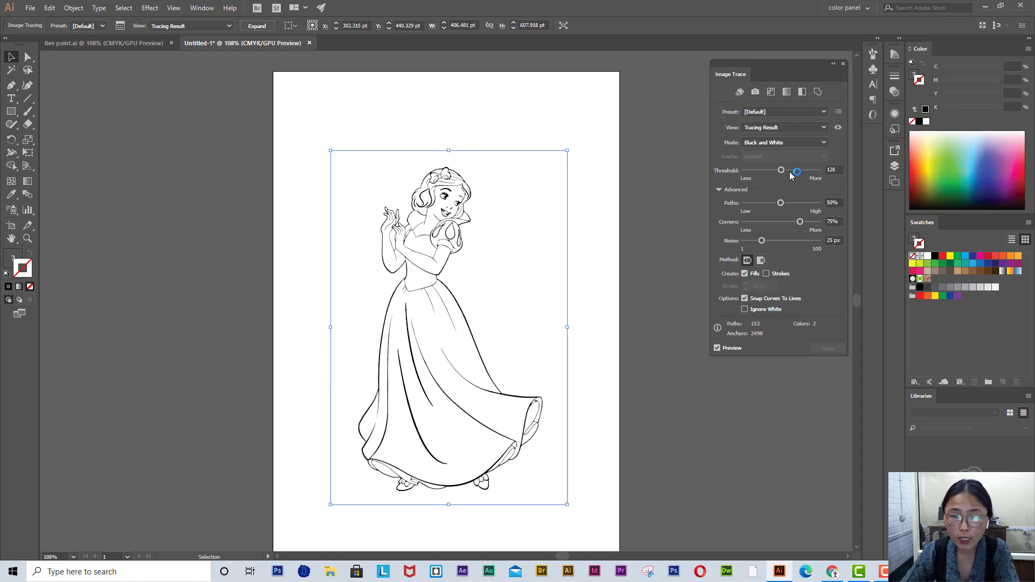
pyautogui.moveTo(784, 172)
pyautogui.mouseDown()
pyautogui.moveTo(799, 203)
pyautogui.moveTo(794, 172)
pyautogui.mouseUp()
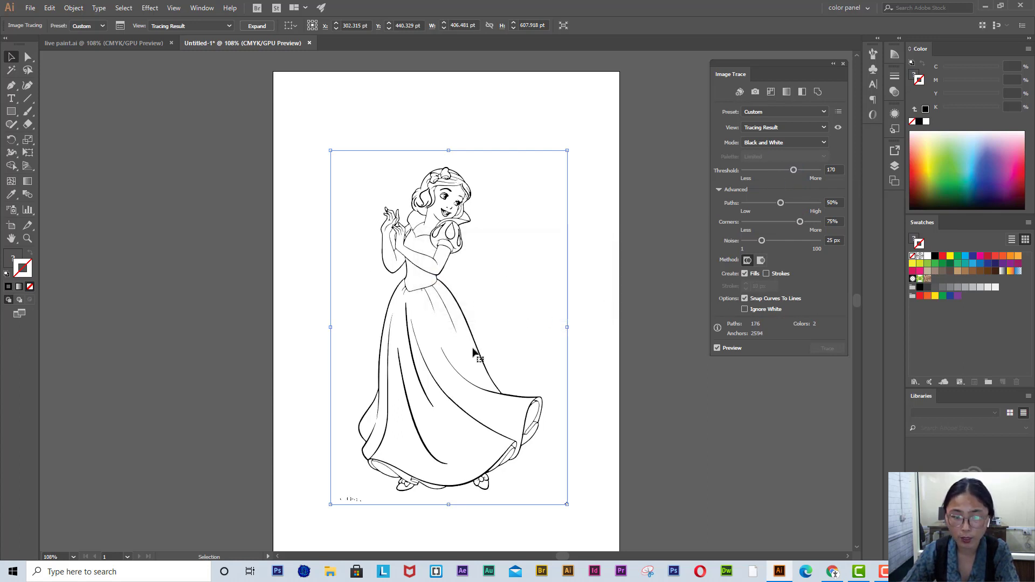
pyautogui.moveTo(434, 329); pyautogui.dragTo(464, 329)
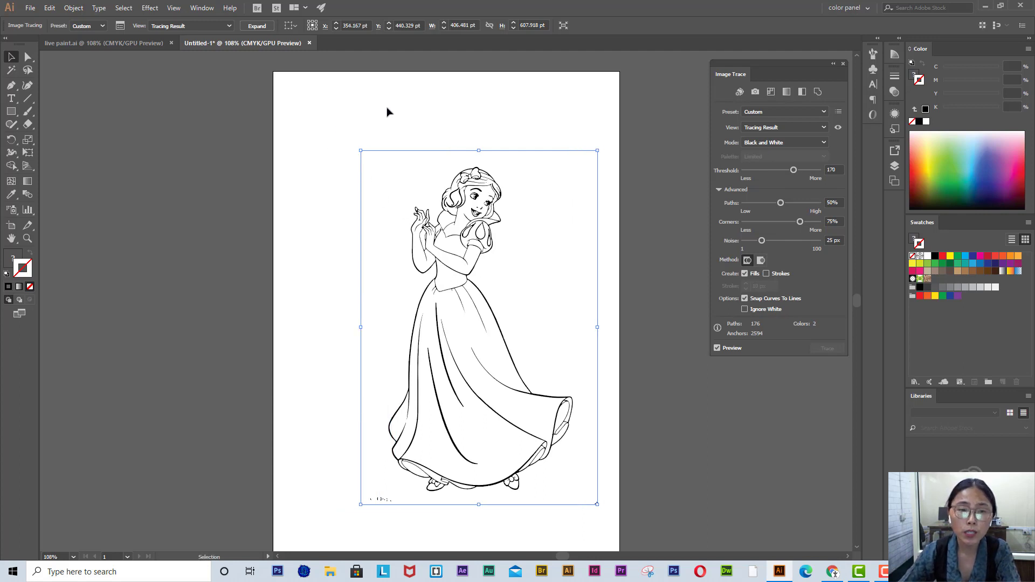
# Place the coloured png-transparent-snow-white image beside the artboard's left edge as a colour reference, about 296 × 380 pt.
pyautogui.click(30, 7)
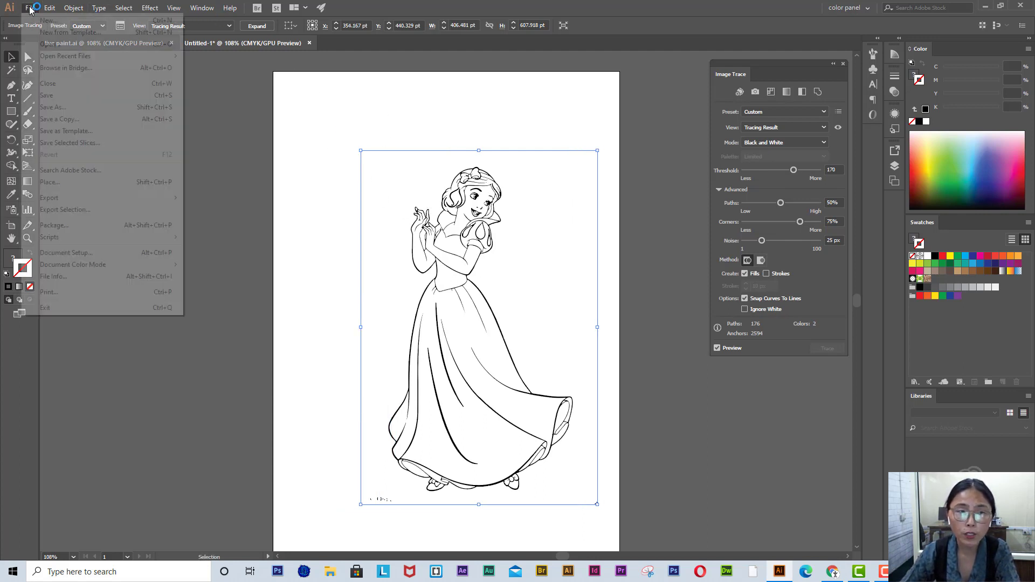
pyautogui.click(81, 182)
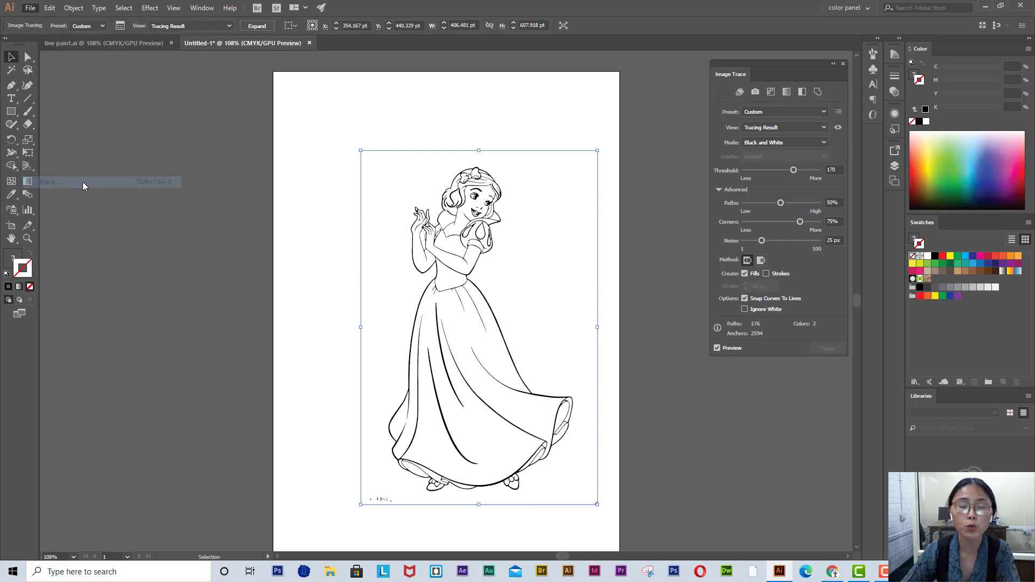
pyautogui.click(125, 183)
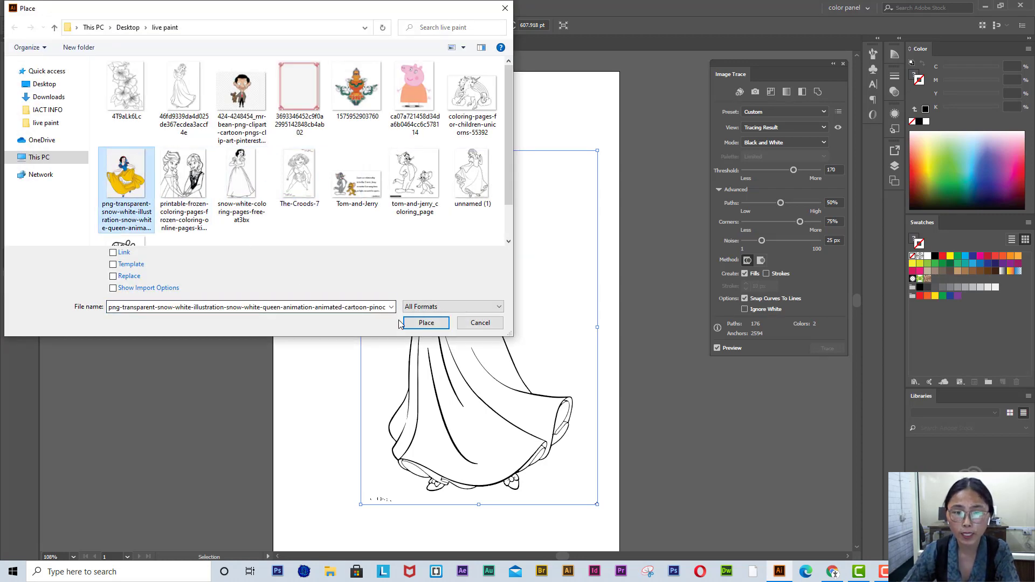
pyautogui.click(426, 323)
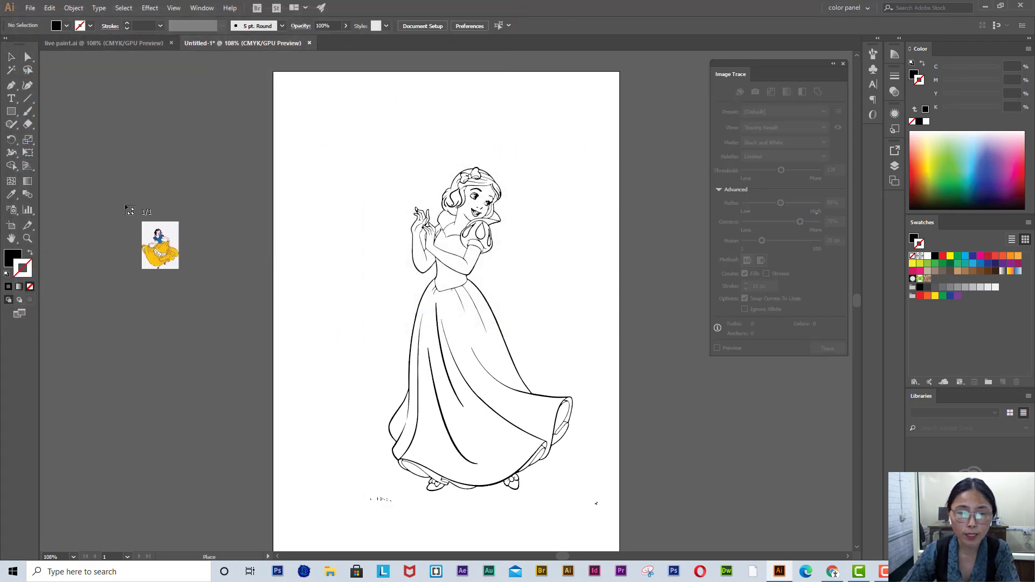
pyautogui.moveTo(99, 201); pyautogui.dragTo(236, 439)
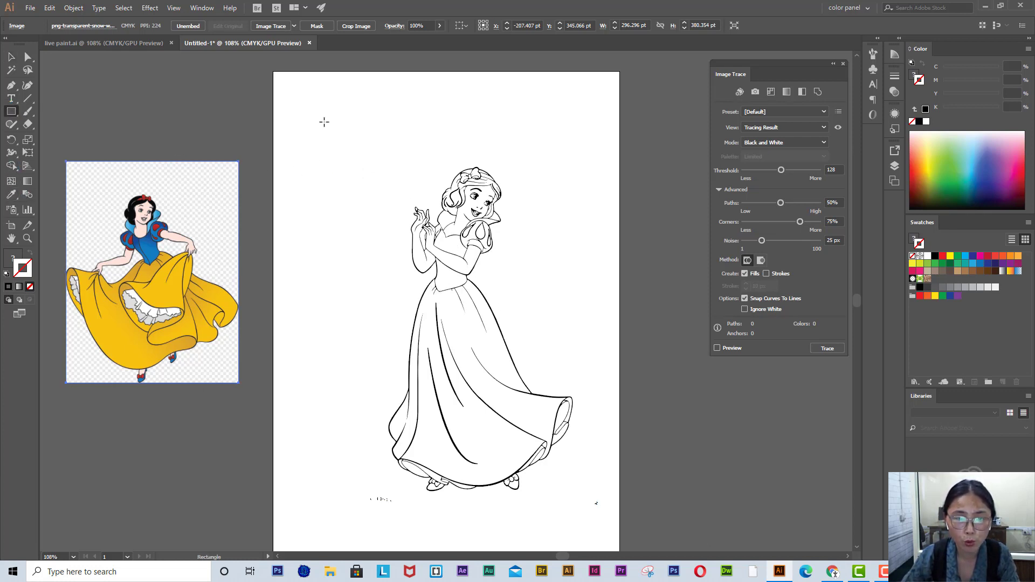
# Draw a black square about 31 pt wide near the artboard's upper-left corner, and place a copy just to its right.
pyautogui.moveTo(290, 90); pyautogui.dragTo(309, 108)
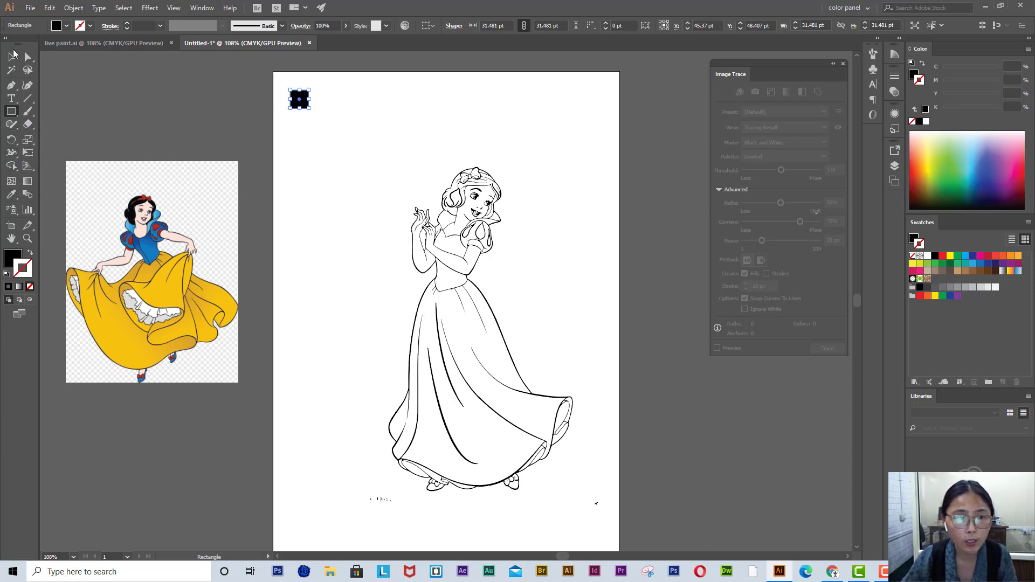
pyautogui.click(13, 54)
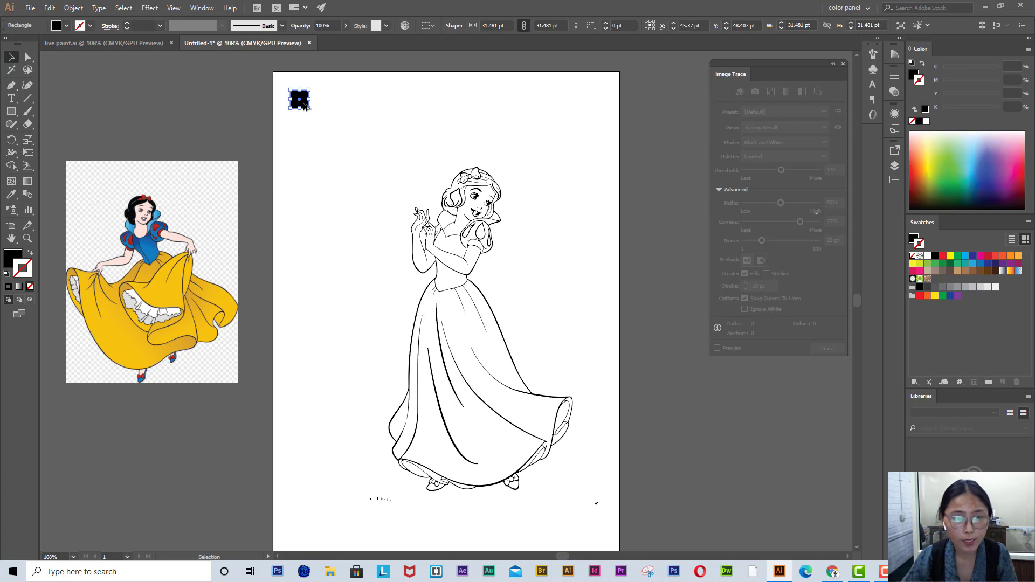
pyautogui.moveTo(316, 106); pyautogui.dragTo(339, 105)
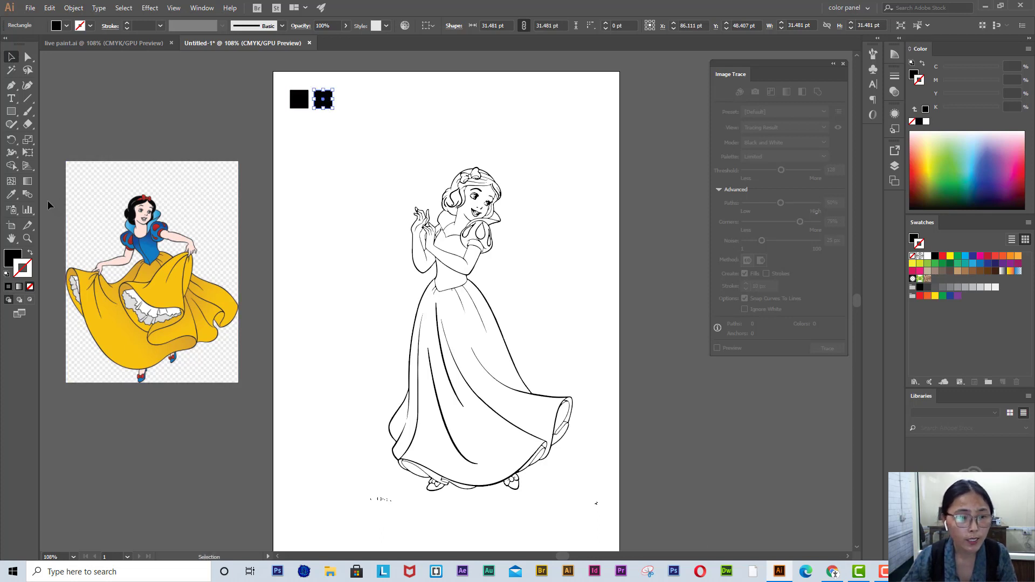
# Fill the second square with red sampled from the reference image's hair bow, and repeat copies of it into a row of eight red squares.
pyautogui.click(11, 197)
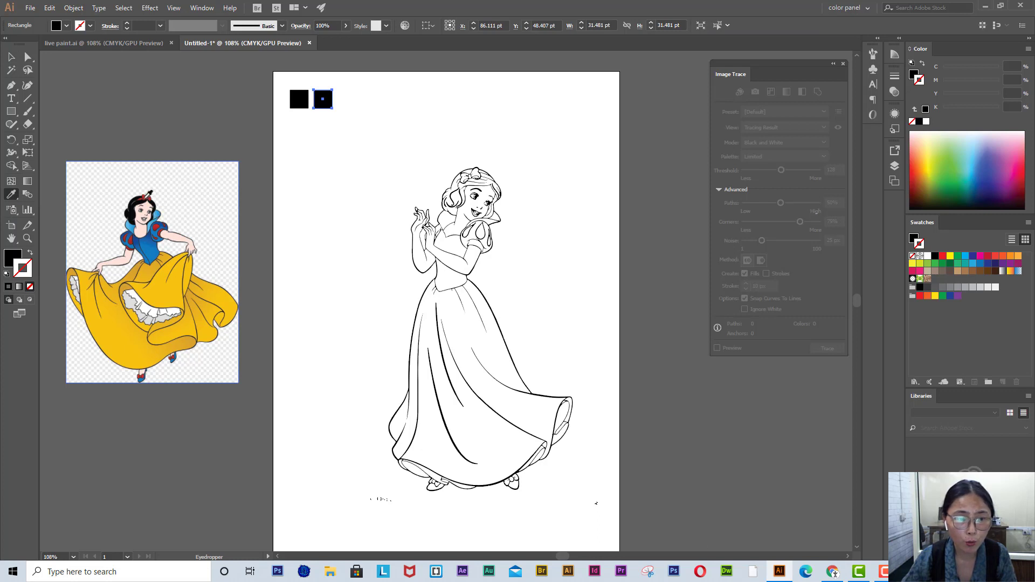
pyautogui.click(144, 198)
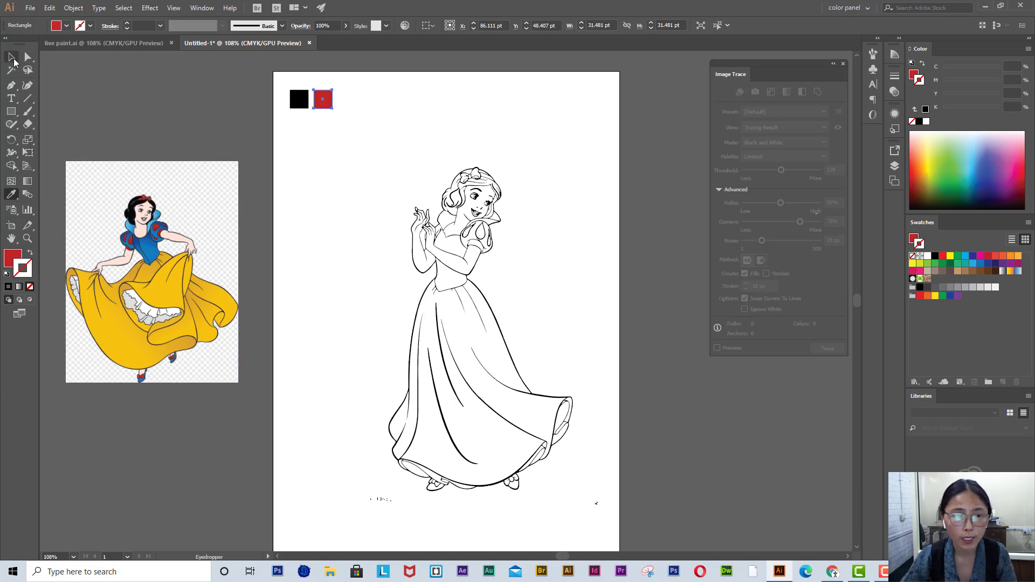
pyautogui.click(14, 58)
pyautogui.moveTo(323, 101); pyautogui.dragTo(357, 94)
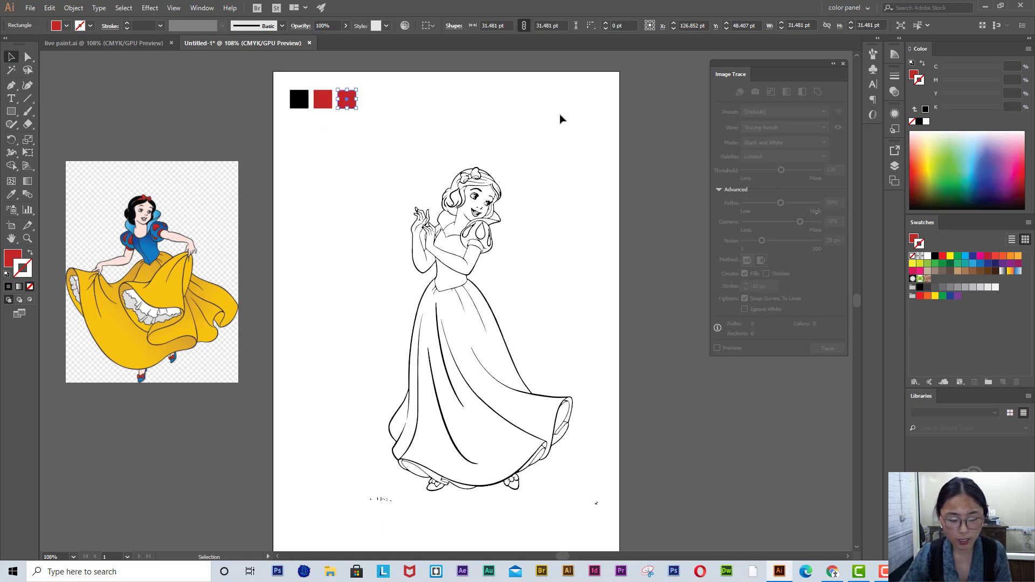
pyautogui.press('a')
pyautogui.hotkey('ctrl', 'd')
pyautogui.hotkey('ctrl', 'd')
pyautogui.hotkey('ctrl', 'd')
pyautogui.hotkey('ctrl', 'd')
pyautogui.hotkey('ctrl', 'd')
pyautogui.hotkey('ctrl', 'd')
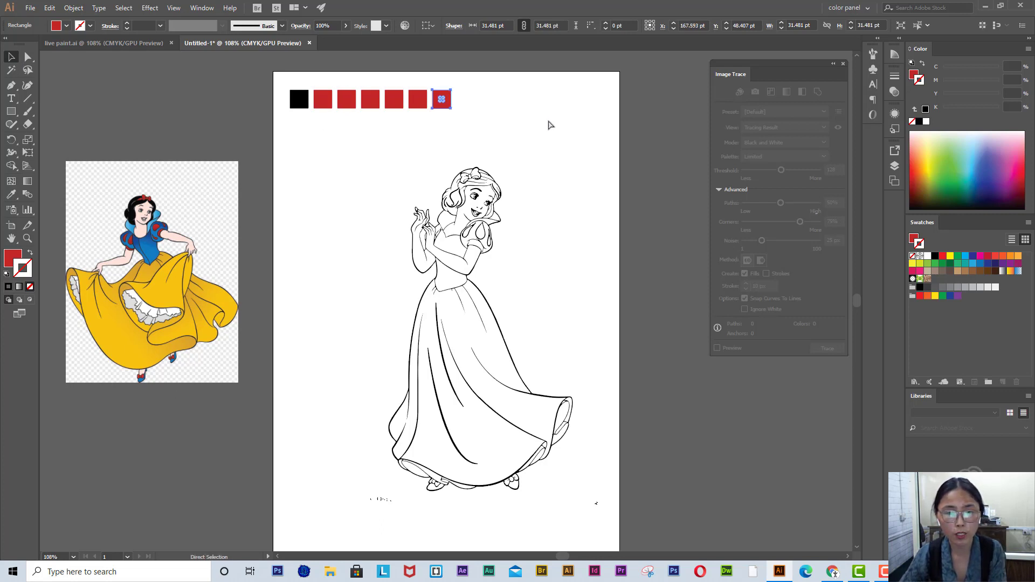
pyautogui.press('v')
# Recolour the third square in the row with the light skin tone sampled from the reference image's face.
pyautogui.click(346, 105)
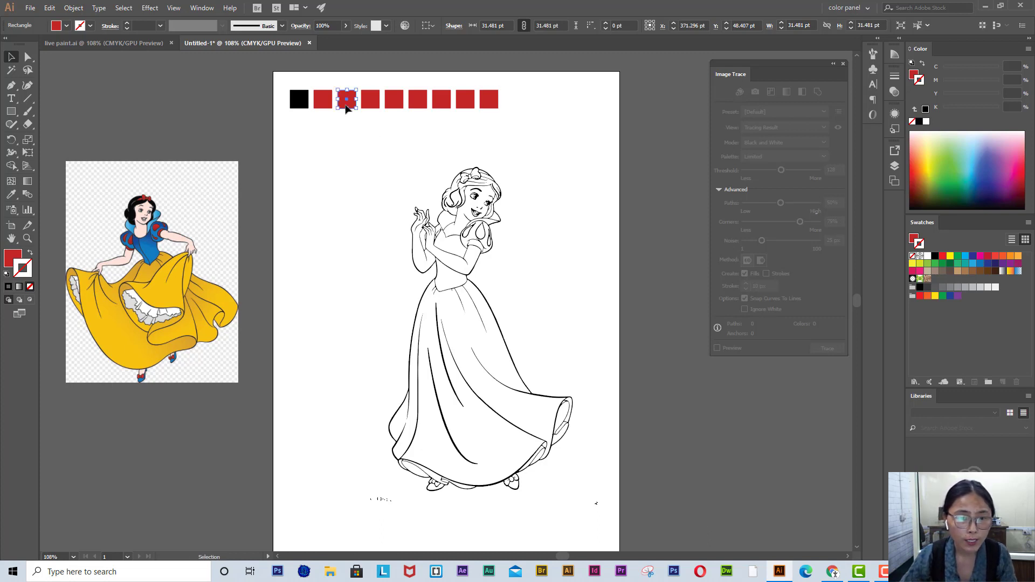
pyautogui.click(8, 196)
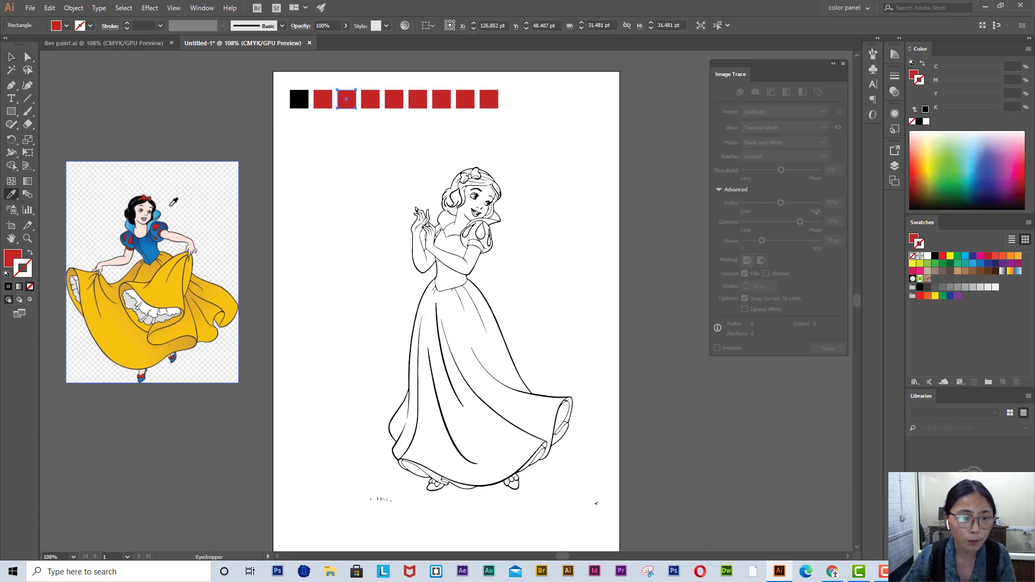
pyautogui.click(147, 213)
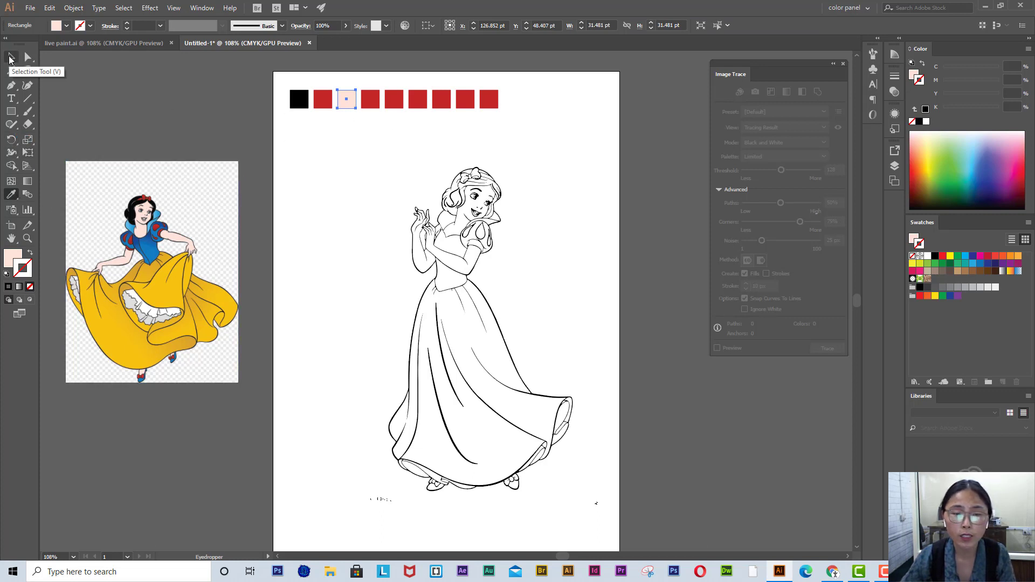
pyautogui.press('v')
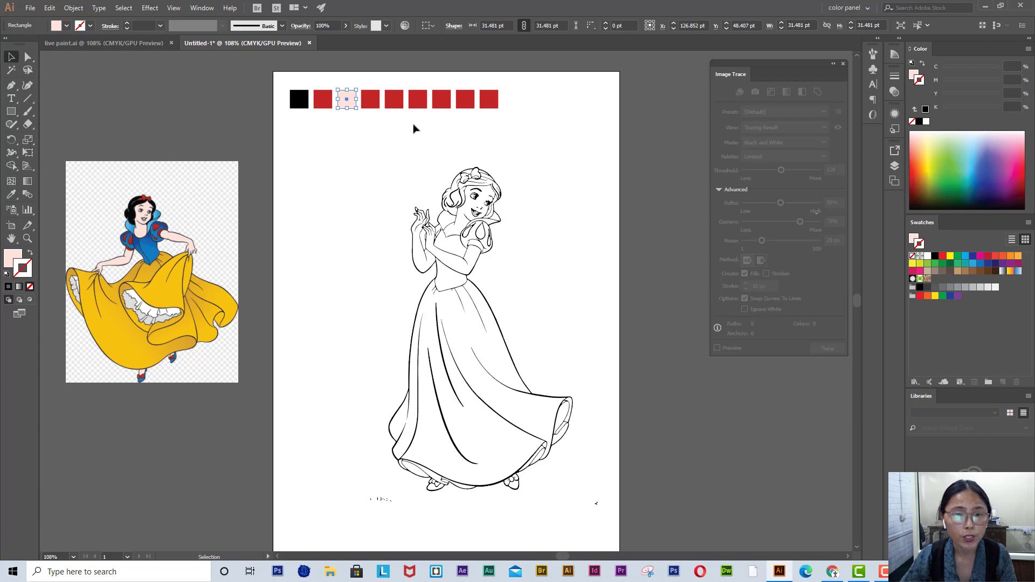
# Recolour the fourth square in the row with the light blue sampled from the reference image's collar and sleeve area.
pyautogui.click(370, 99)
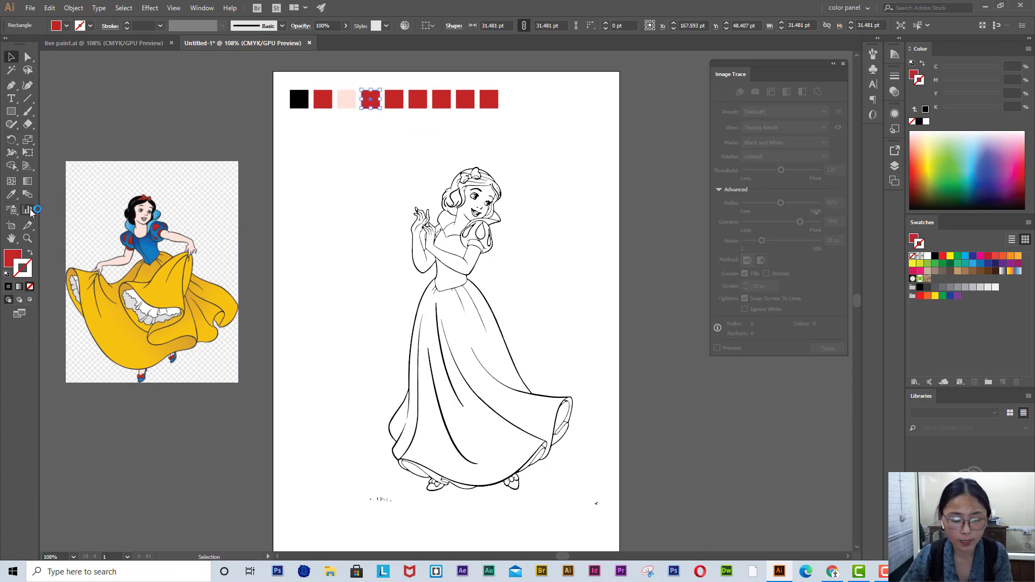
pyautogui.press('i')
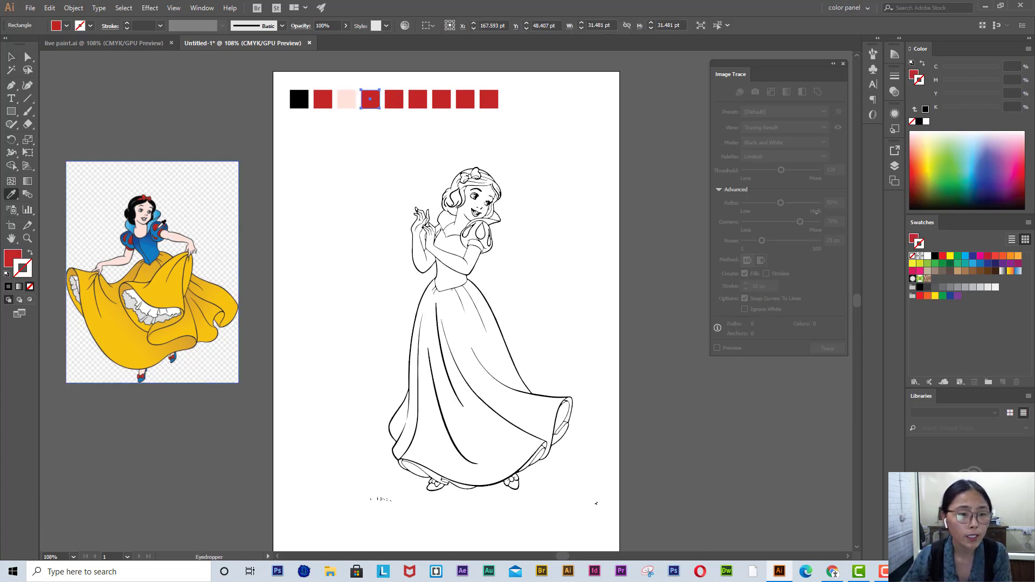
pyautogui.click(159, 210)
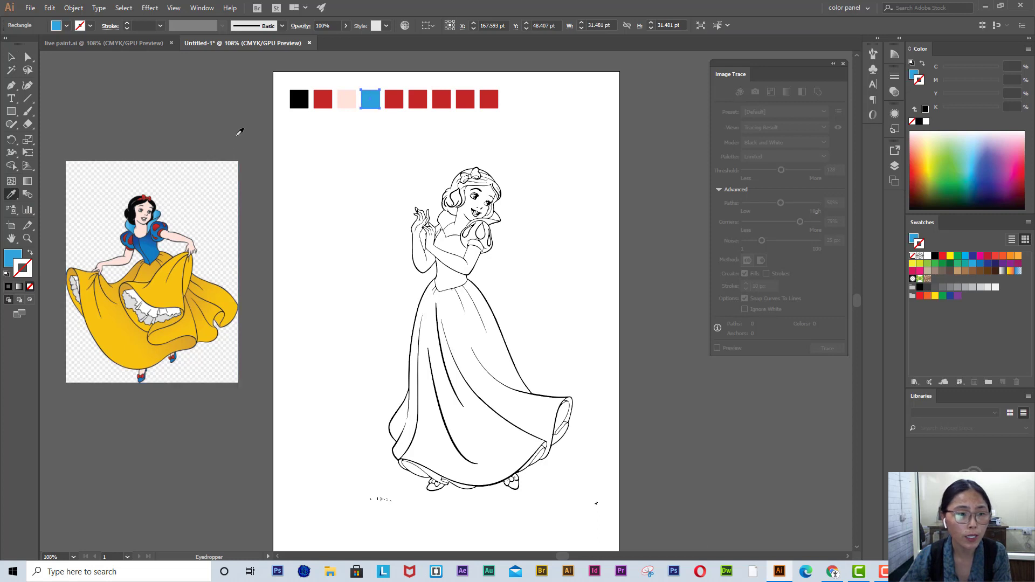
pyautogui.press('v')
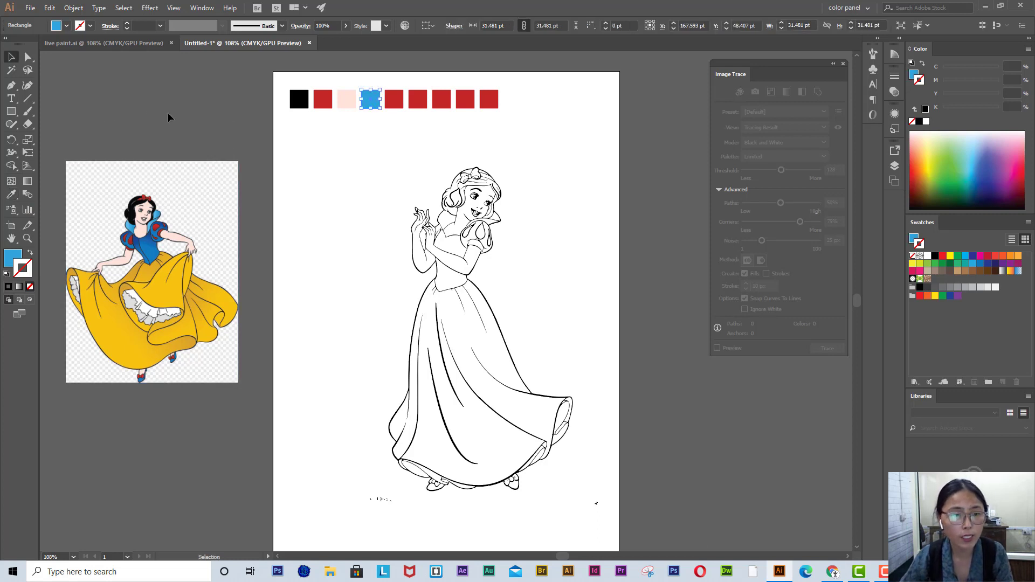
# Recolour the fifth square in the row with the darker blue sampled from the reference image's bodice.
pyautogui.click(399, 101)
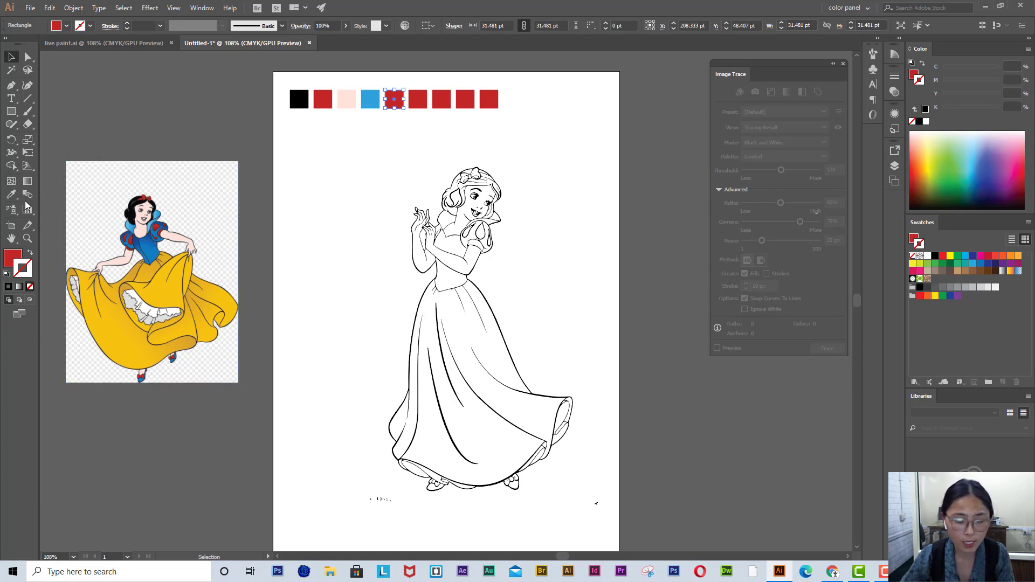
pyautogui.press('i')
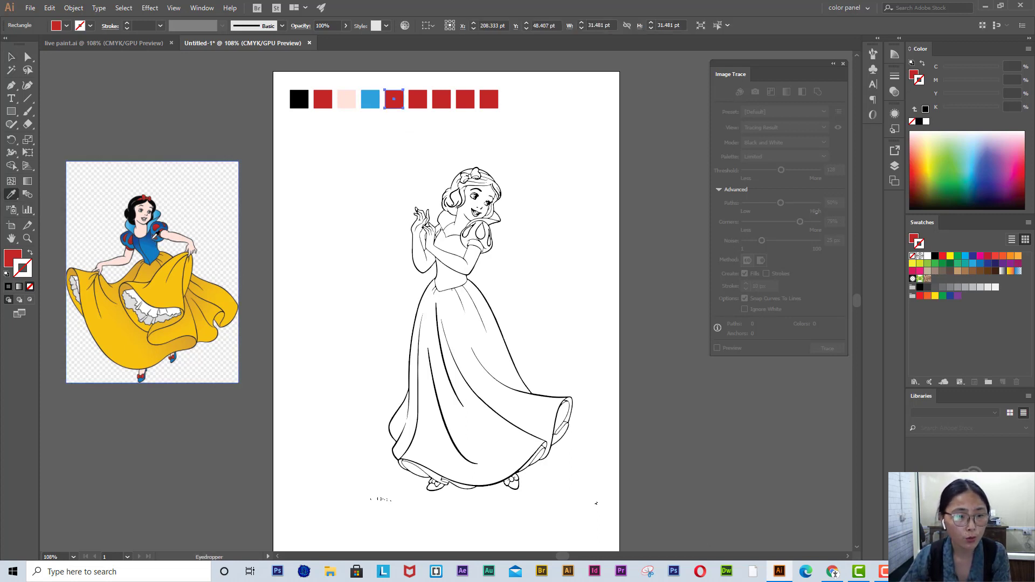
pyautogui.click(151, 235)
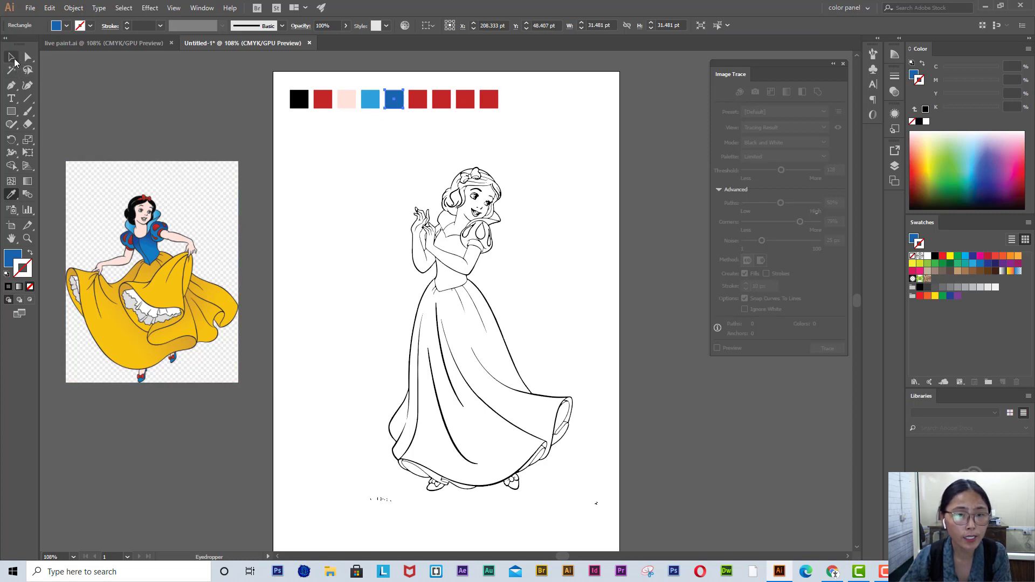
pyautogui.press('v')
# Recolour the sixth square in the row with the dark golden yellow sampled near the waist of the reference image's skirt.
pyautogui.click(421, 96)
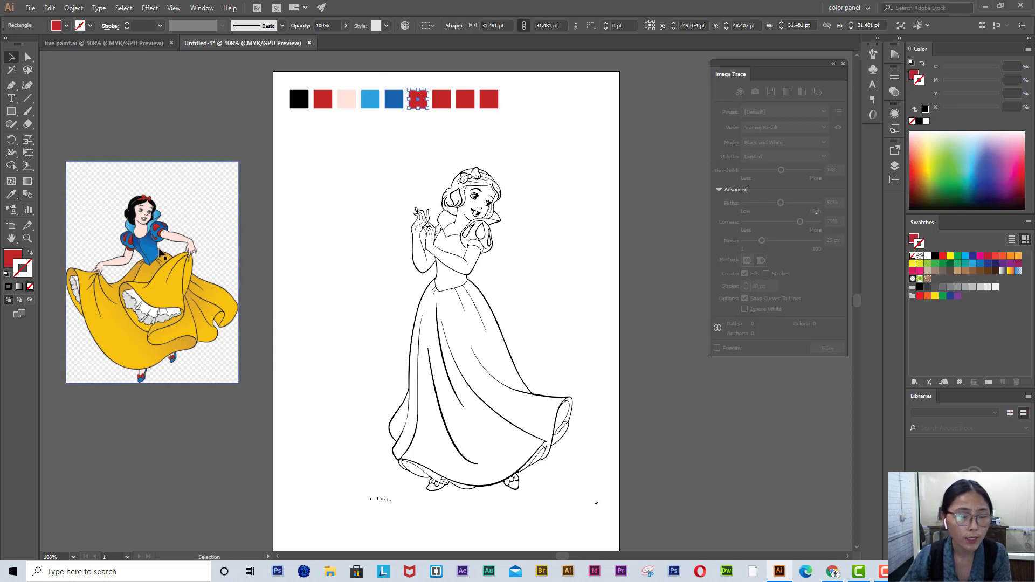
pyautogui.click(11, 194)
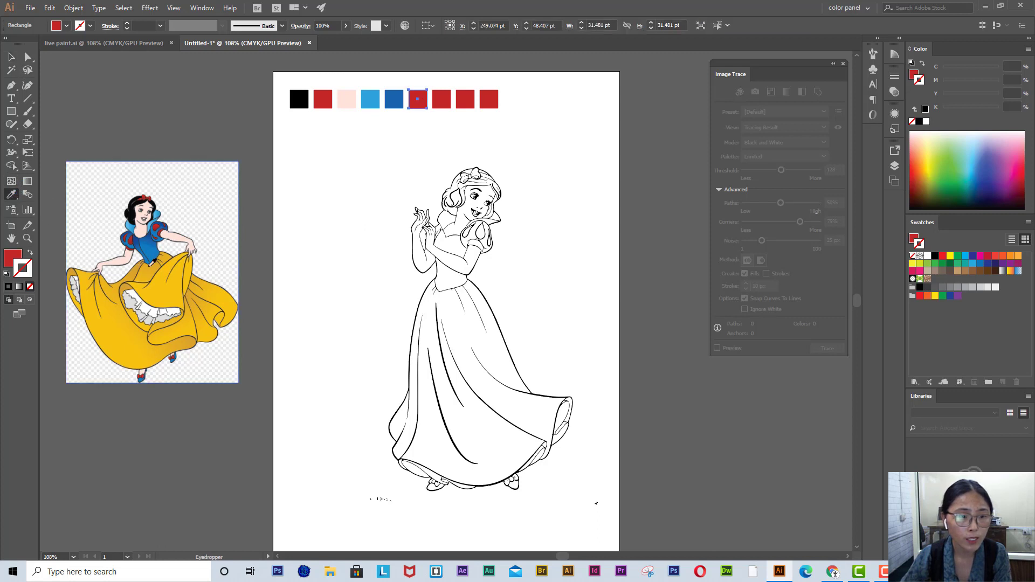
pyautogui.click(146, 264)
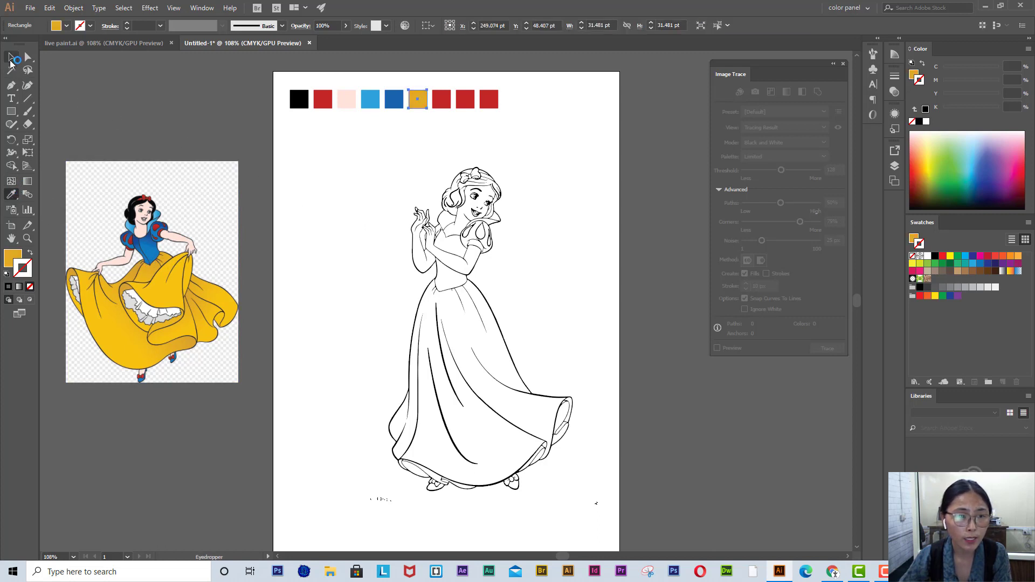
pyautogui.click(11, 56)
# Recolour the seventh square in the row with the bright yellow sampled from the reference image's skirt.
pyautogui.click(441, 99)
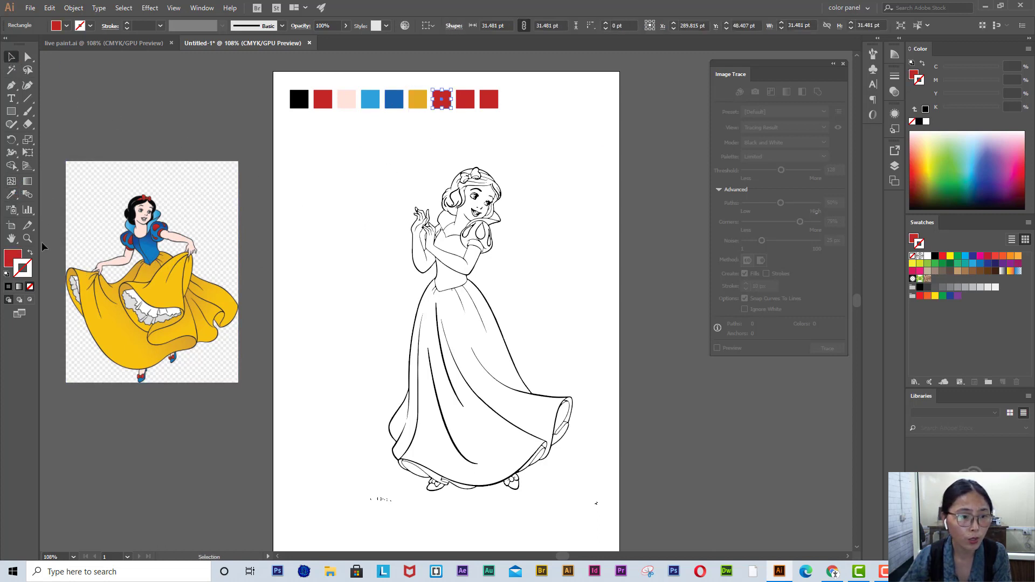
pyautogui.click(12, 197)
pyautogui.click(171, 293)
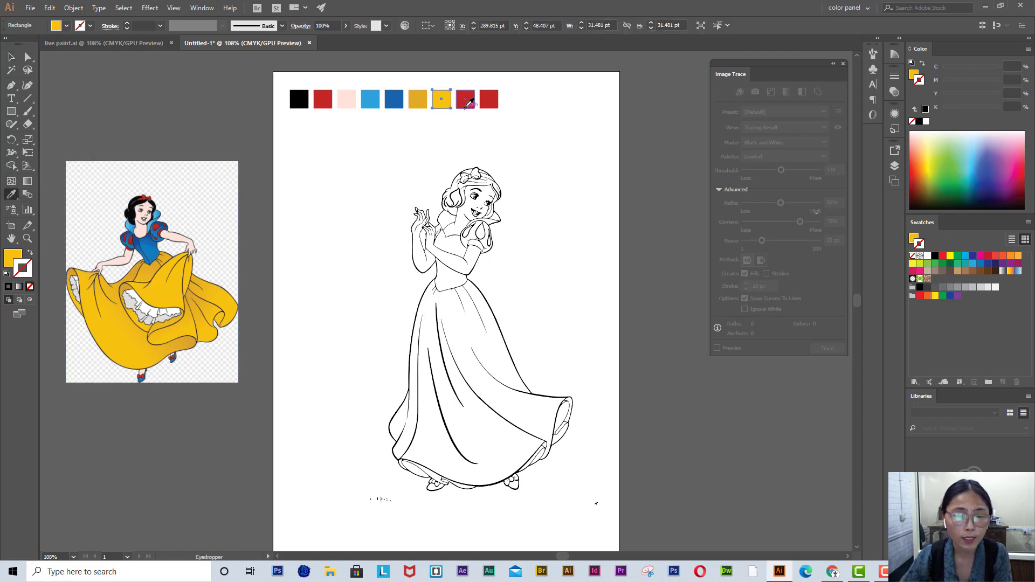
pyautogui.click(11, 58)
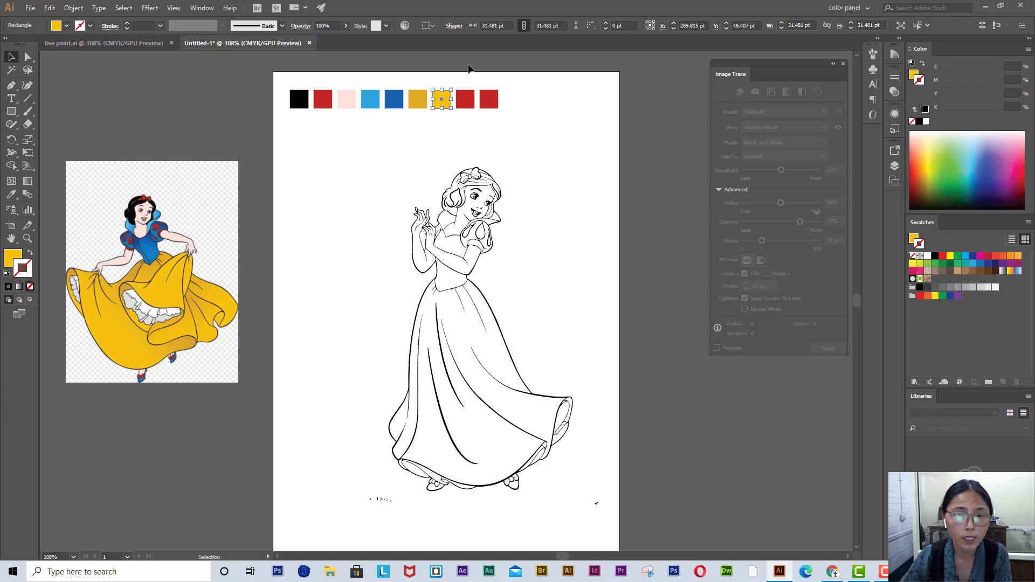
# Recolour the eighth square in the row with the light grey sampled from the reference image's petticoat.
pyautogui.click(466, 99)
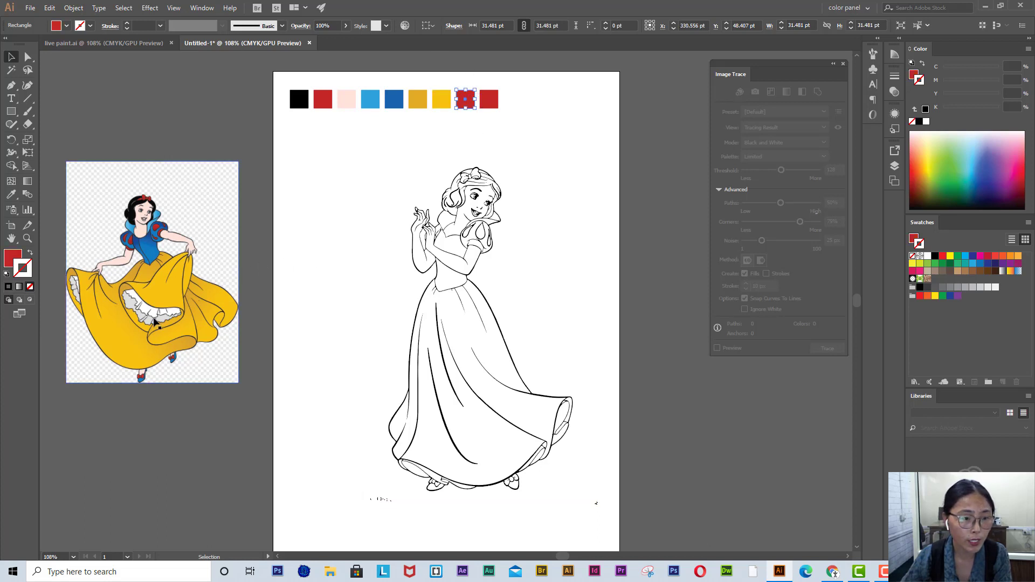
pyautogui.press('i')
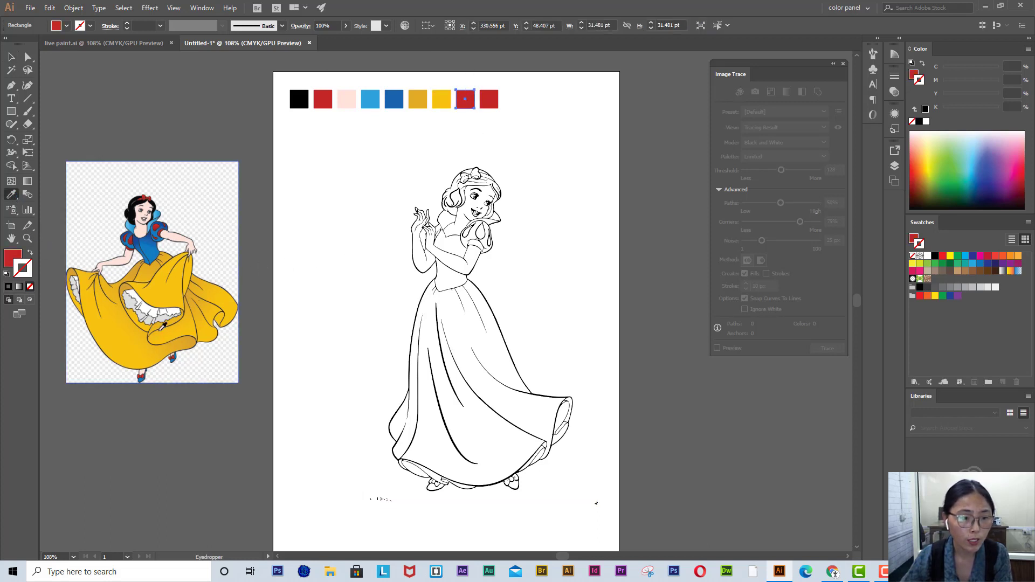
pyautogui.click(150, 315)
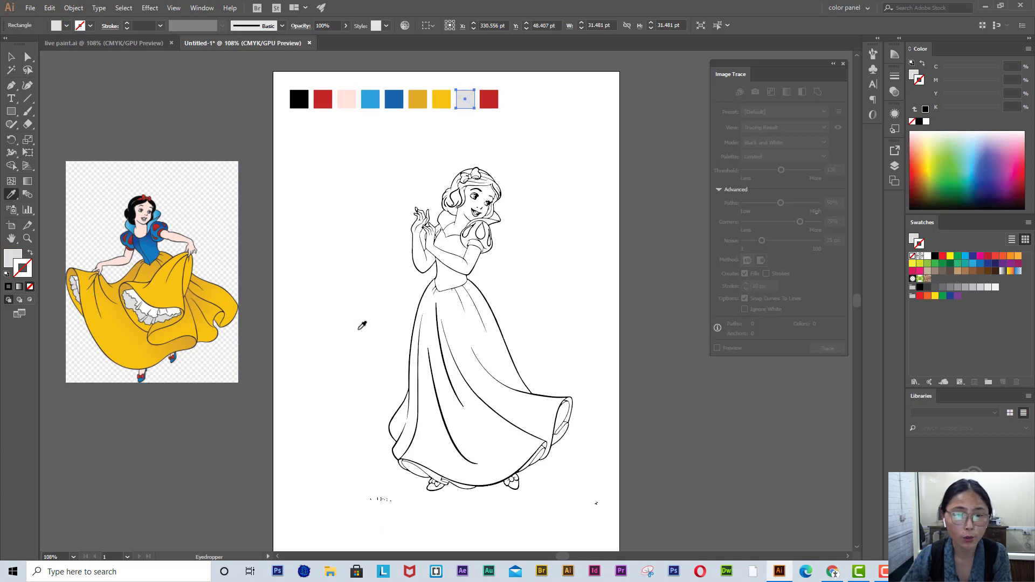
pyautogui.press('v')
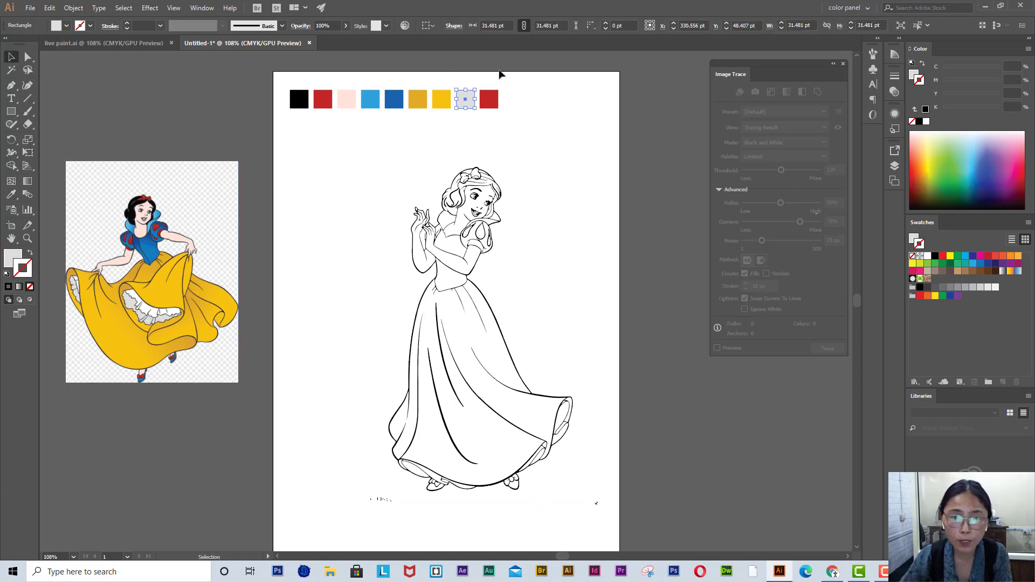
# Delete the leftover red square at the row's end and move the remaining eight palette squares slightly right and down.
pyautogui.click(493, 99)
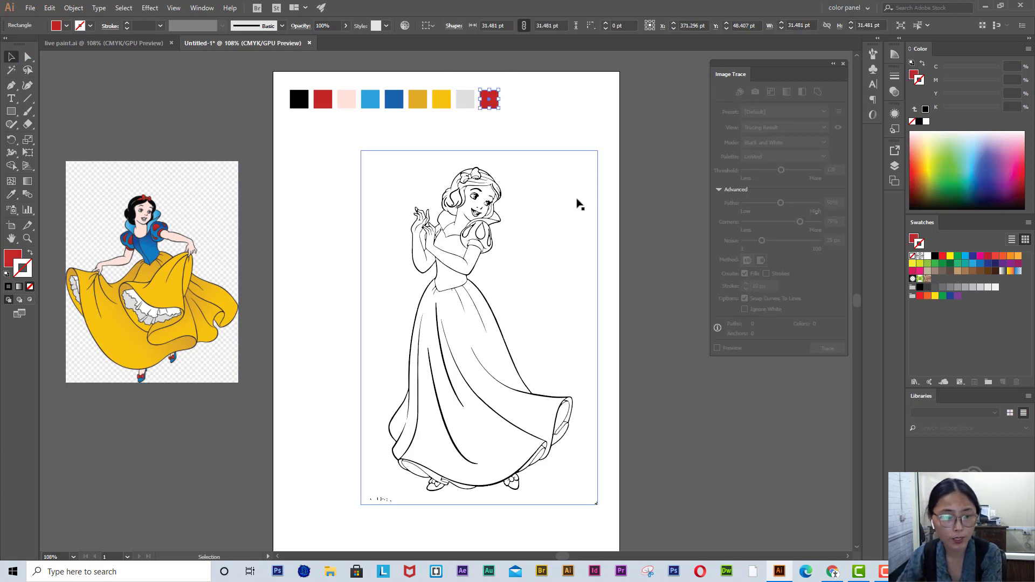
pyautogui.press('Delete')
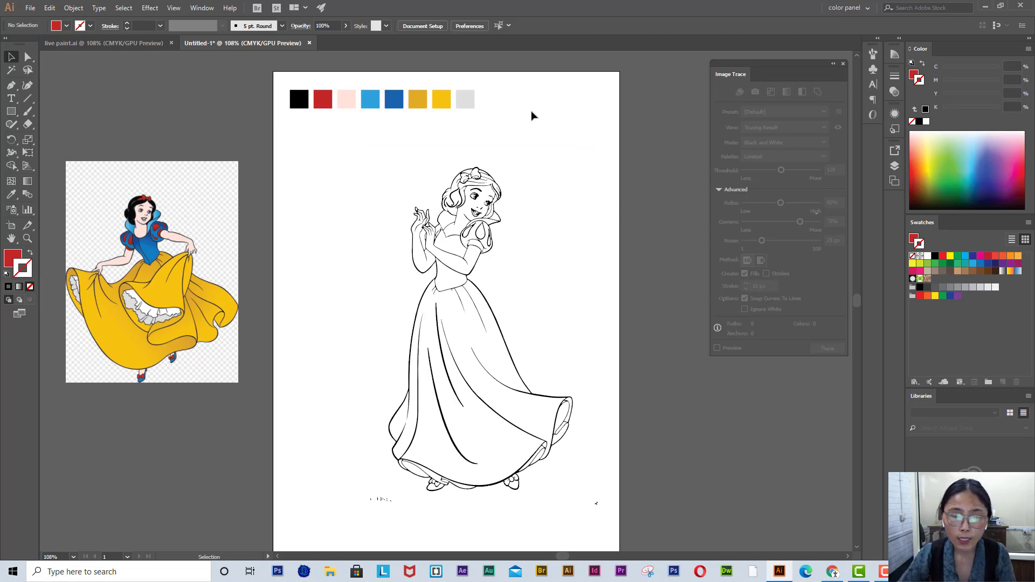
pyautogui.moveTo(281, 82); pyautogui.dragTo(495, 106)
pyautogui.moveTo(456, 103); pyautogui.dragTo(483, 109)
# Expand the Snow White Image Trace result into editable vector paths.
pyautogui.click(501, 235)
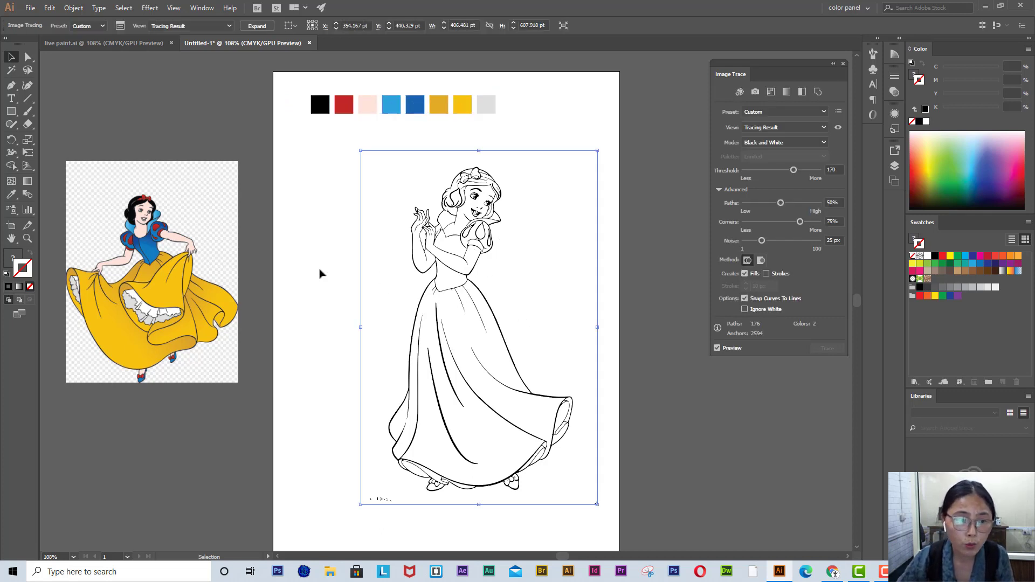
pyautogui.doubleClick(27, 276)
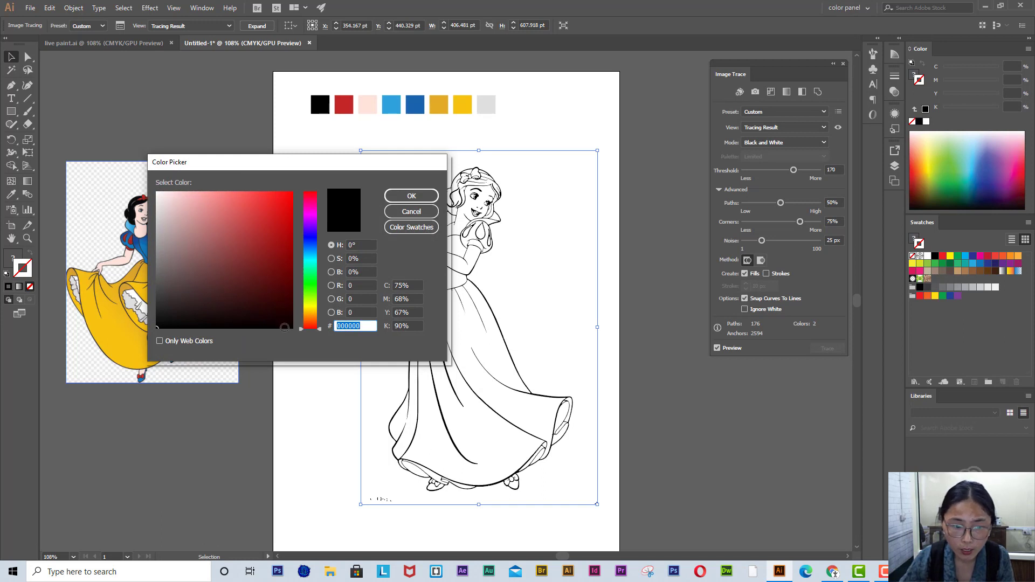
pyautogui.click(428, 199)
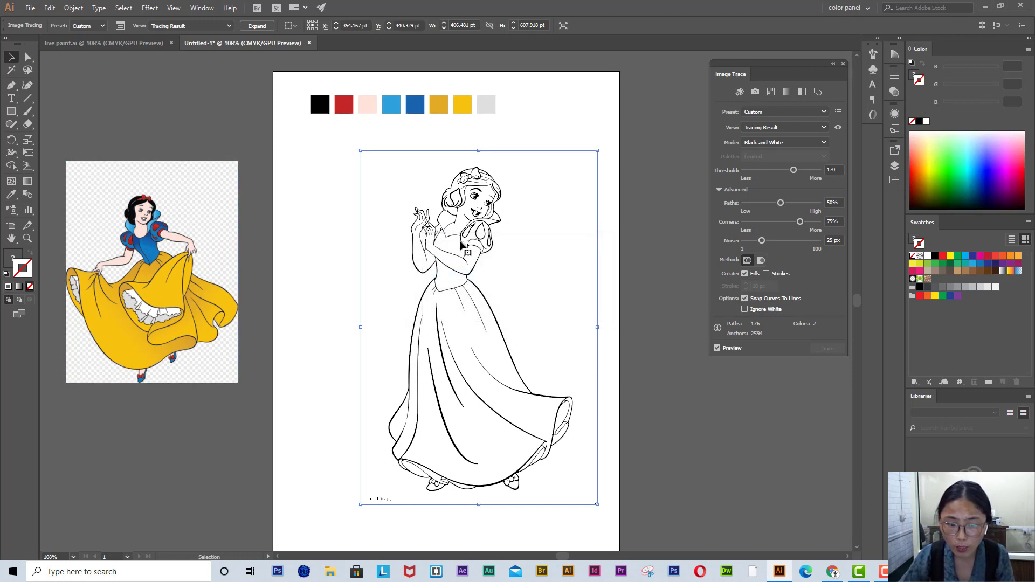
pyautogui.click(262, 27)
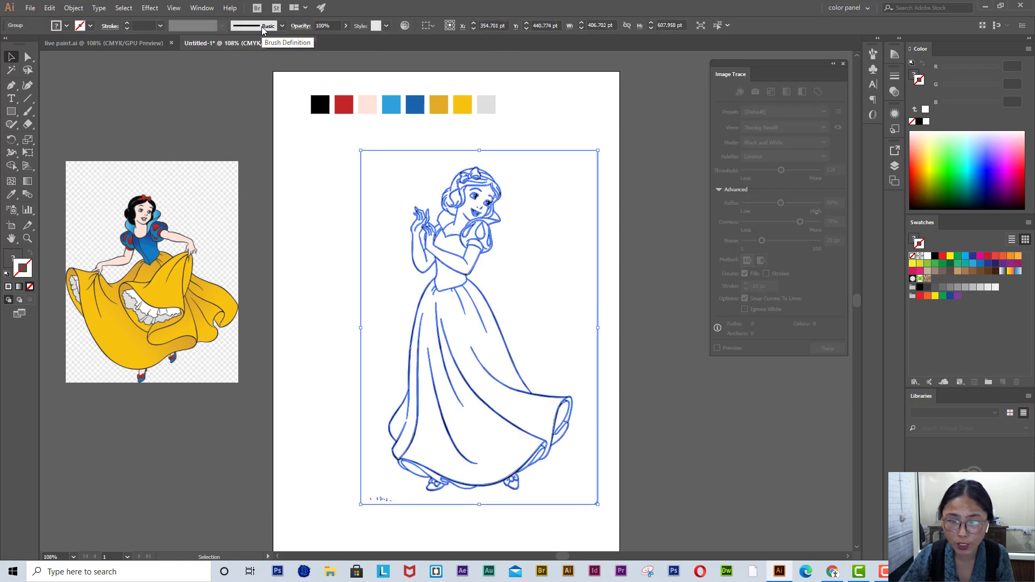
# Move the expanded tracing partly off the artboard's right edge and delete its white fill areas using the Magic Wand.
pyautogui.moveTo(461, 246); pyautogui.dragTo(546, 247)
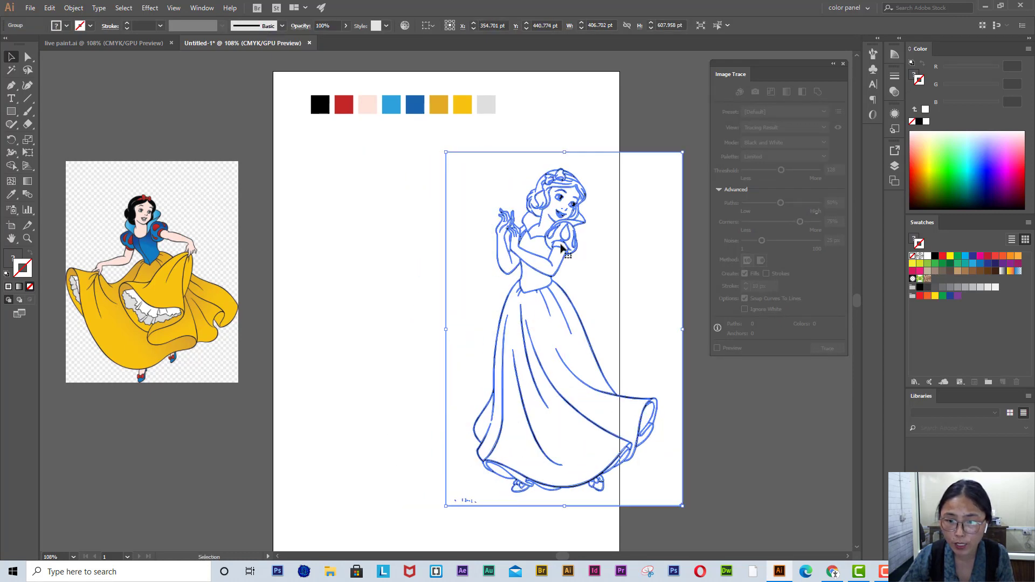
pyautogui.click(11, 70)
pyautogui.click(462, 180)
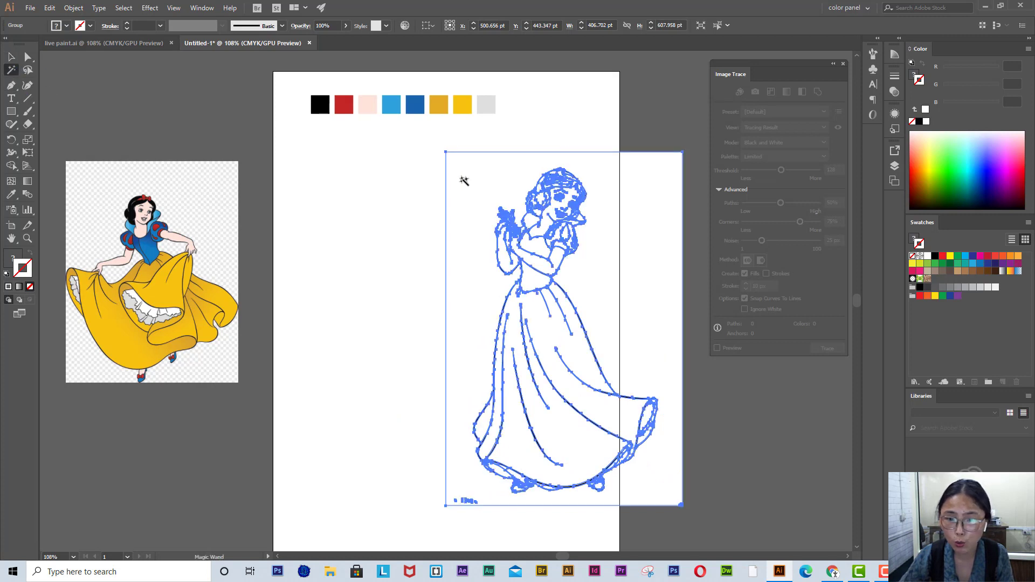
pyautogui.press('Delete')
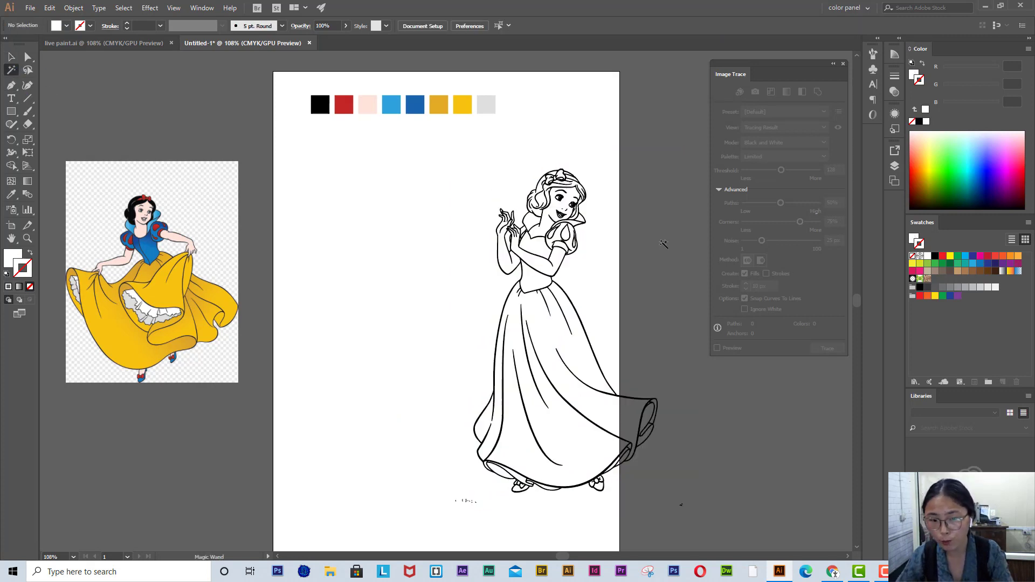
# Move the remaining black line art back onto the artboard below the palette squares.
pyautogui.click(11, 57)
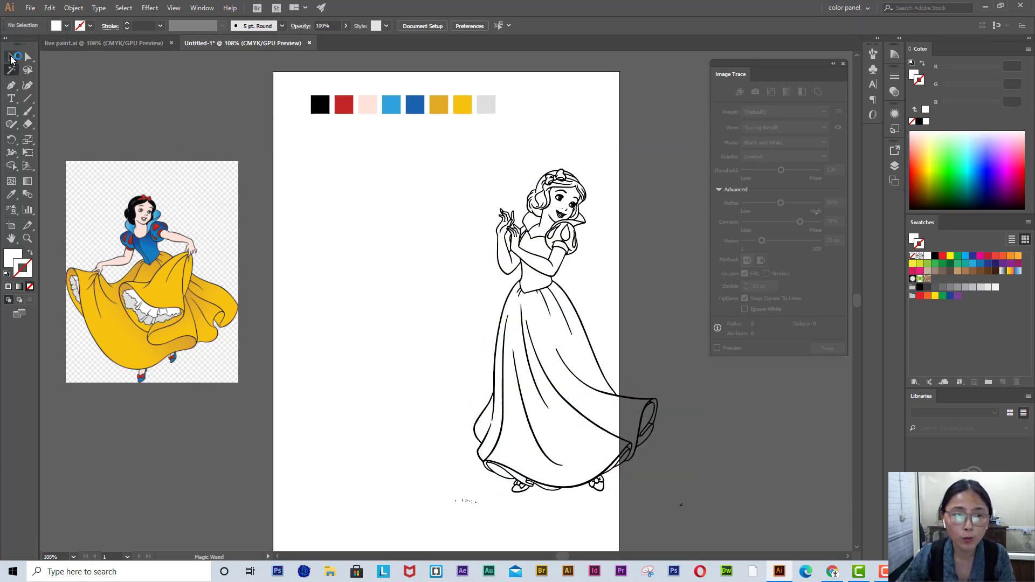
pyautogui.click(521, 237)
pyautogui.click(501, 256)
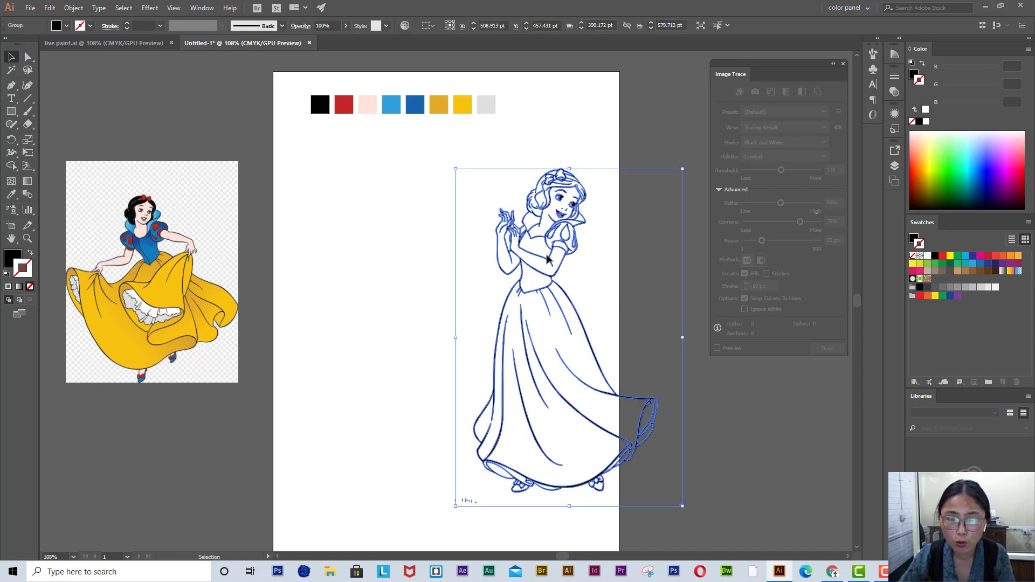
pyautogui.moveTo(550, 302); pyautogui.dragTo(467, 306)
pyautogui.click(566, 326)
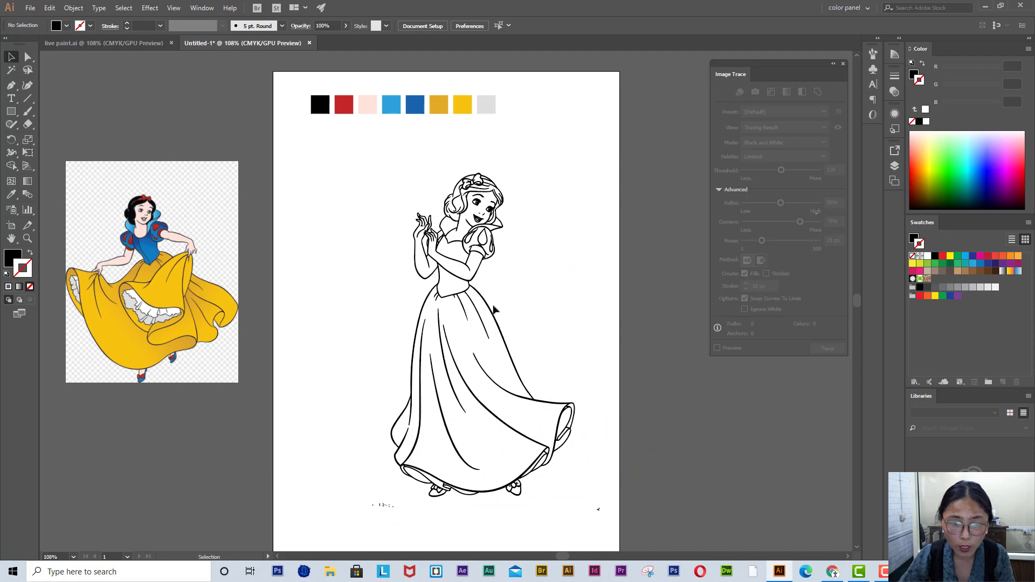
# Apply a black 1 pt stroke to the Snow White line art group to thicken its outlines.
pyautogui.click(467, 283)
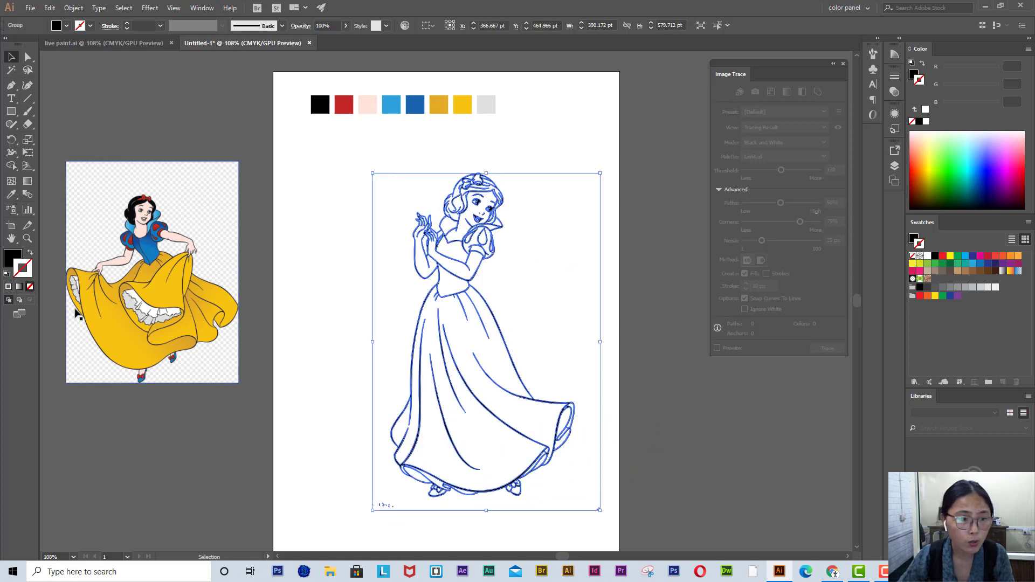
pyautogui.doubleClick(31, 277)
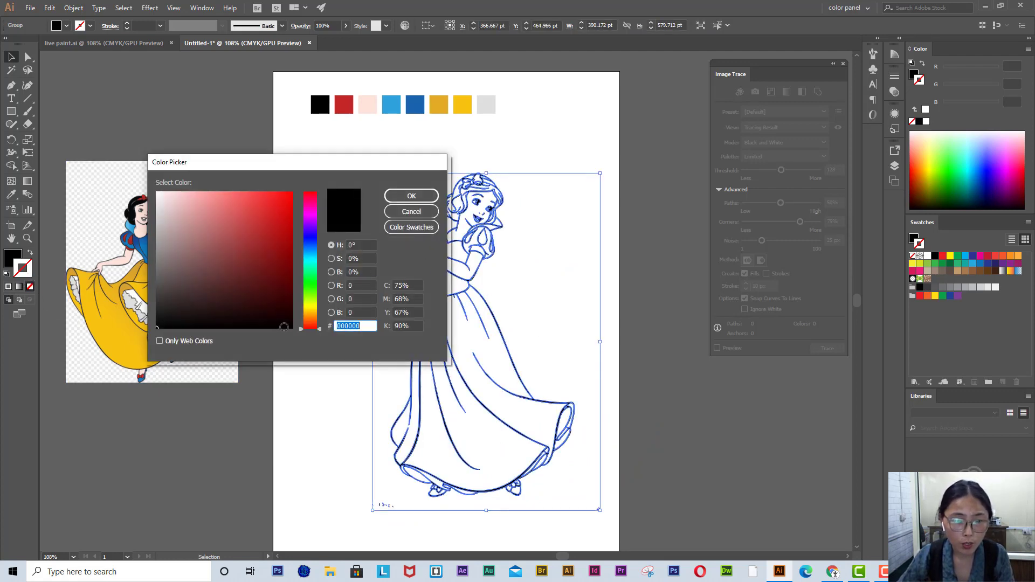
pyautogui.click(414, 196)
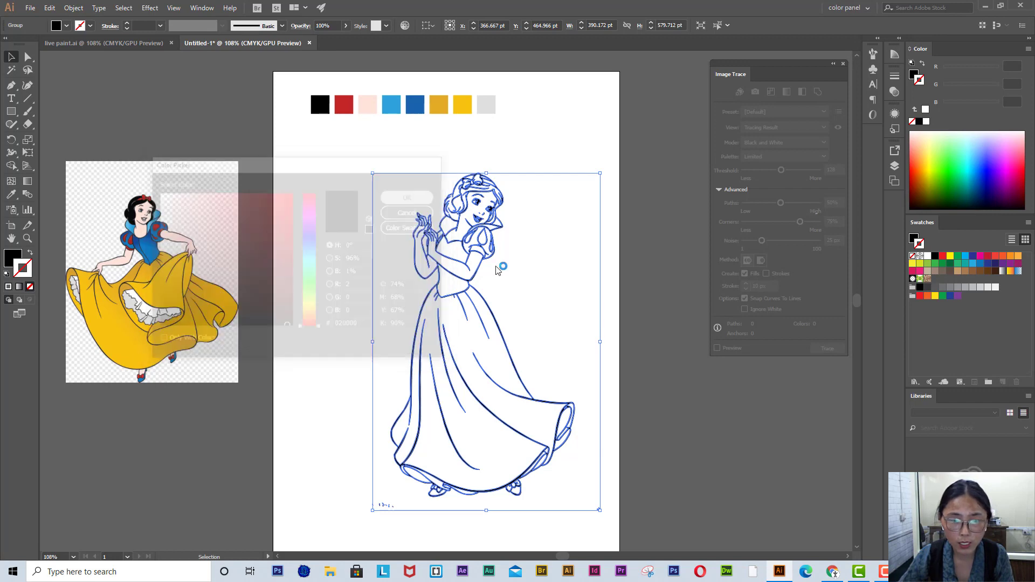
pyautogui.click(616, 252)
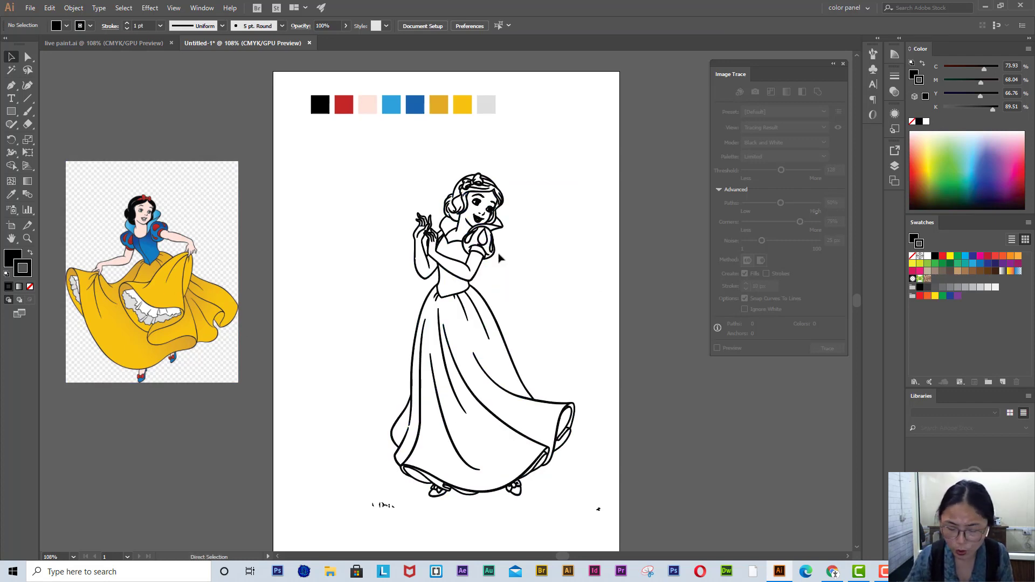
# Examine the Snow White line art up close from the waist to the face with its outlines selected.
pyautogui.hotkey('ctrl', '+')
pyautogui.hotkey('ctrl', '+')
pyautogui.hotkey('ctrl', '+')
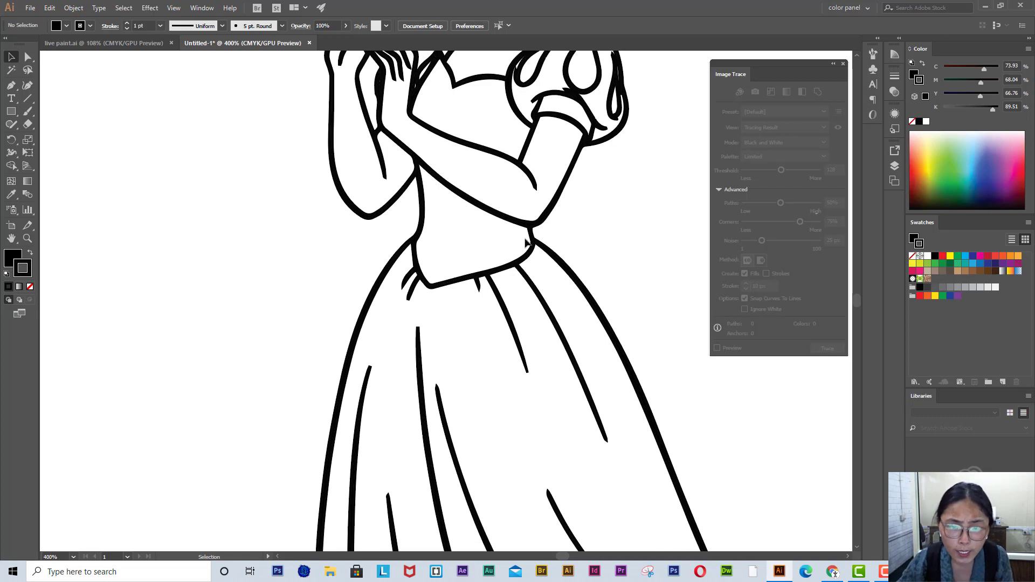
pyautogui.click(535, 231)
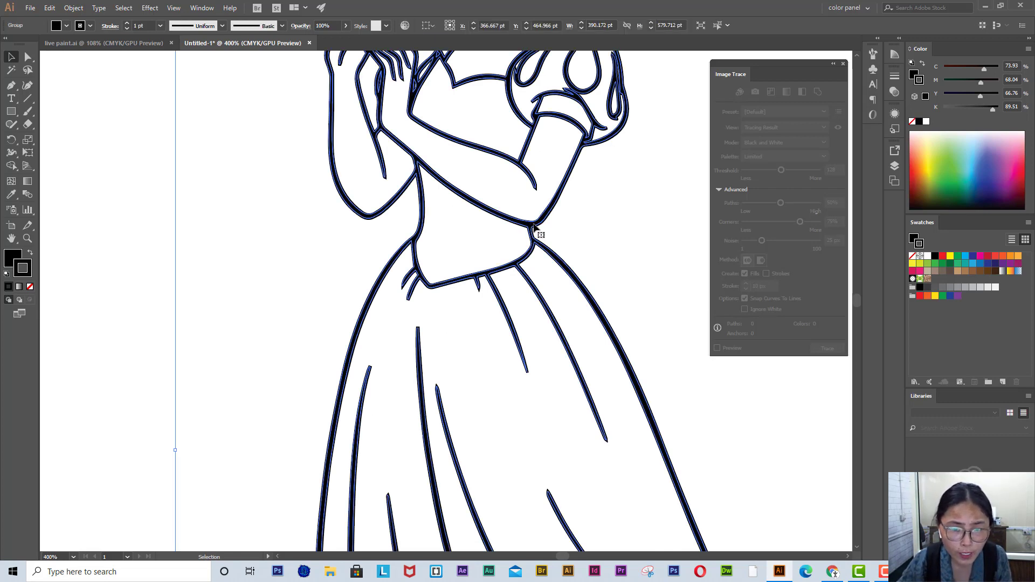
pyautogui.scroll(2, 533, 227)
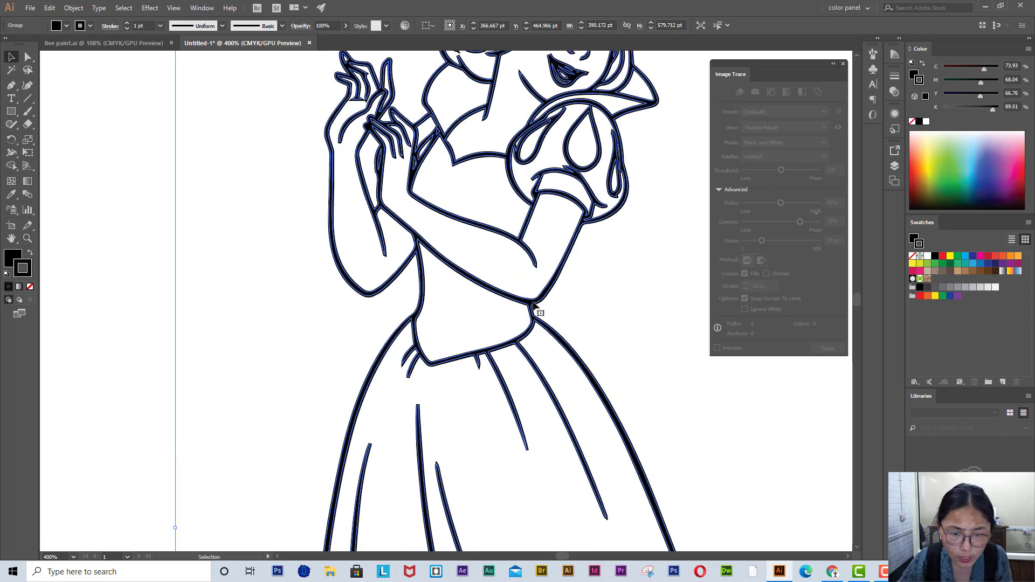
pyautogui.scroll(2, 542, 310)
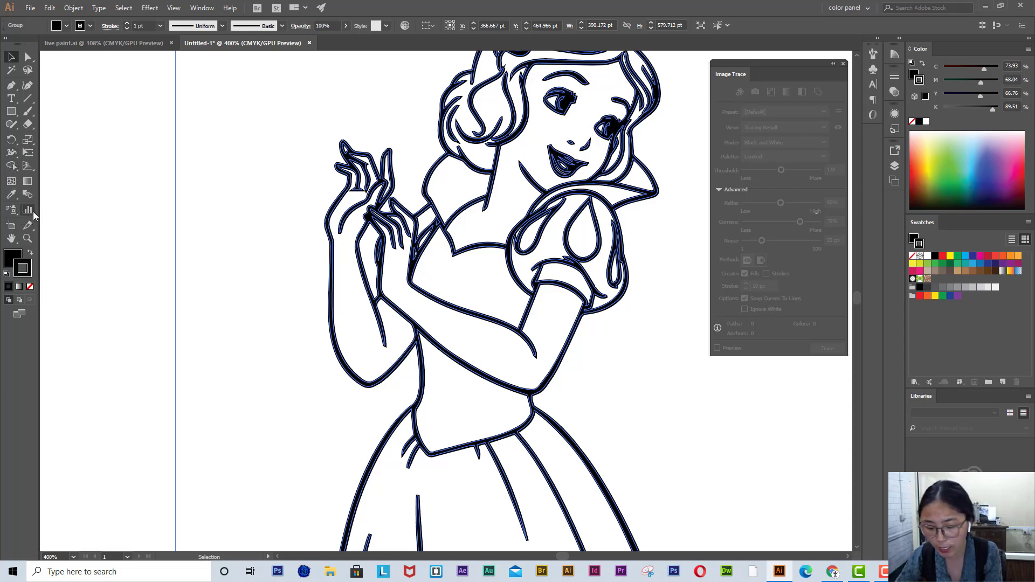
pyautogui.click(12, 166)
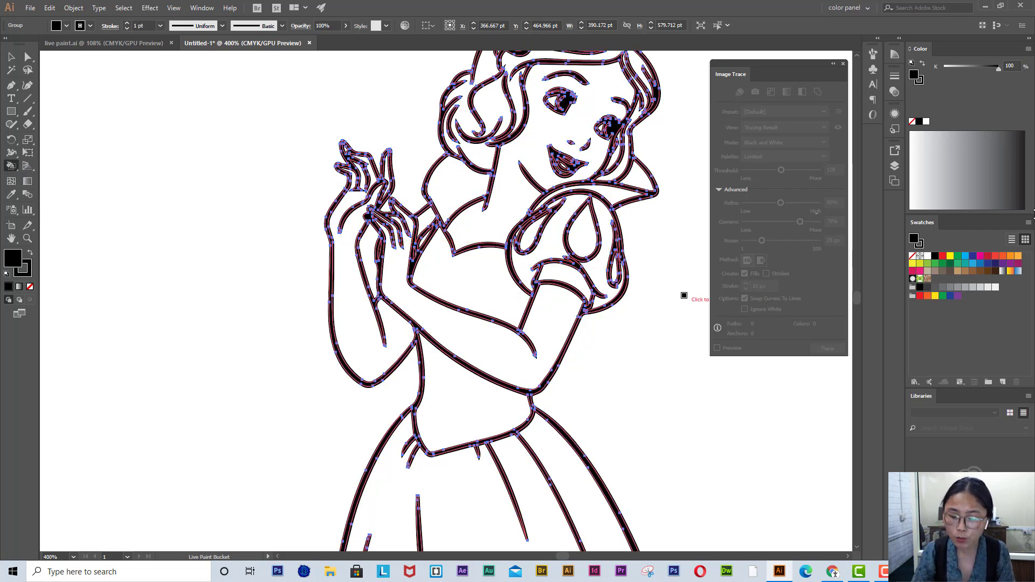
pyautogui.hotkey('ctrl', '0')
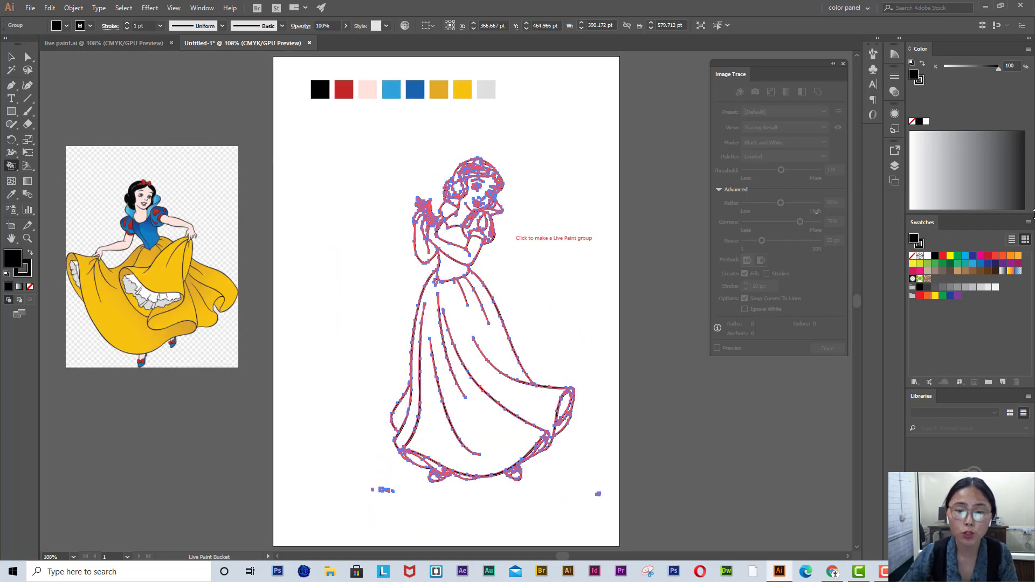
# Move the Snow White line art off the artboard onto the pasteboard, overlapping the lower part of the reference image.
pyautogui.click(14, 58)
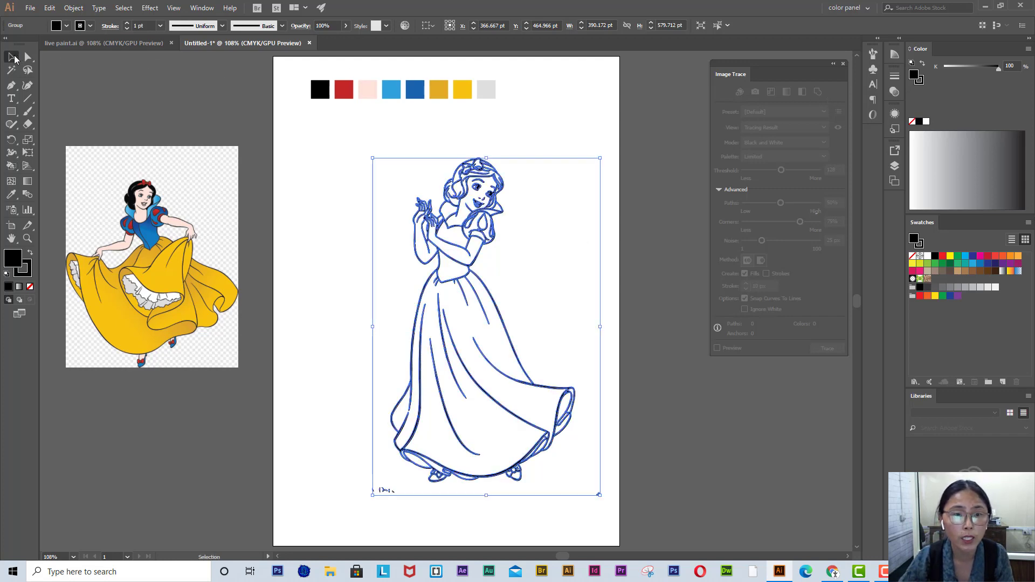
pyautogui.moveTo(464, 251)
pyautogui.mouseDown()
pyautogui.moveTo(154, 345)
pyautogui.moveTo(150, 337)
pyautogui.mouseUp()
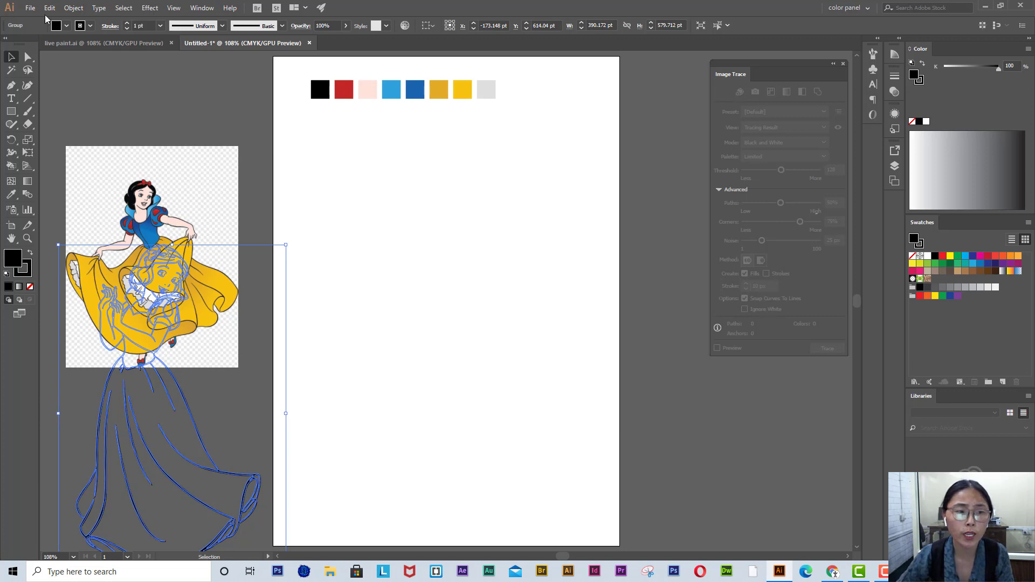
pyautogui.click(13, 113)
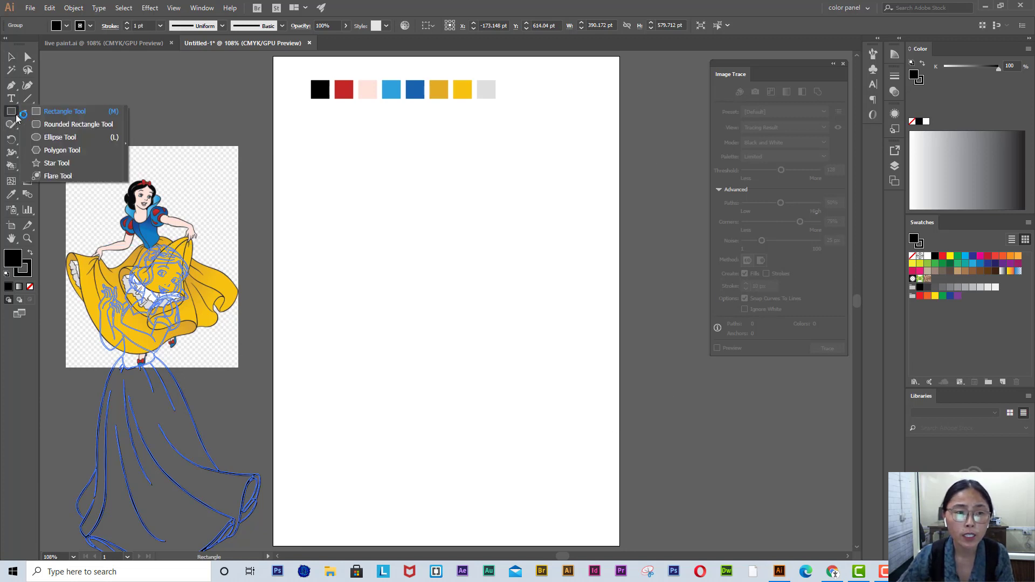
# Draw a closed upright petal with two pointed tips on the artboard using the Pen tool, about 79 pt wide and 214 pt tall.
pyautogui.click(11, 86)
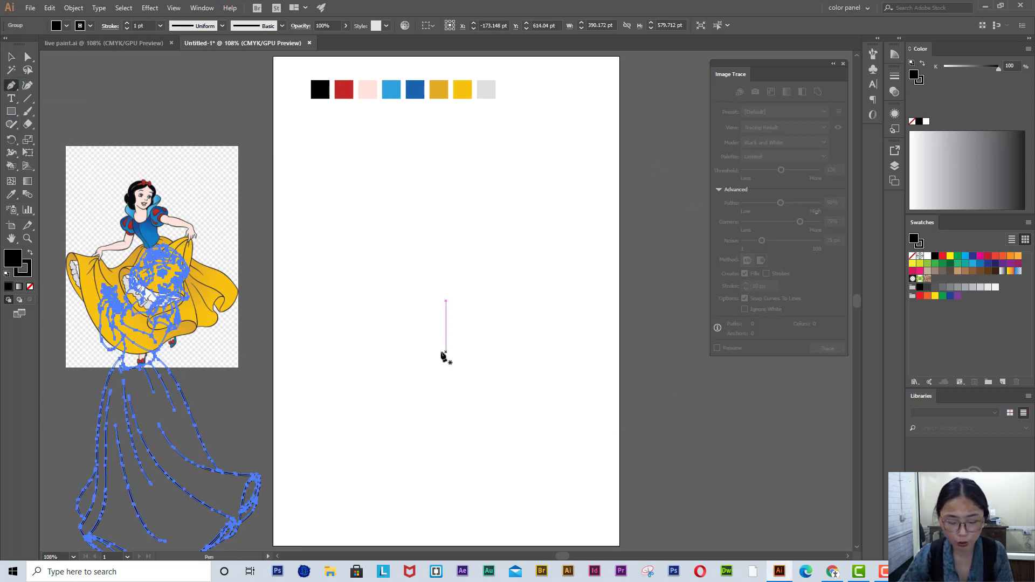
pyautogui.click(391, 334)
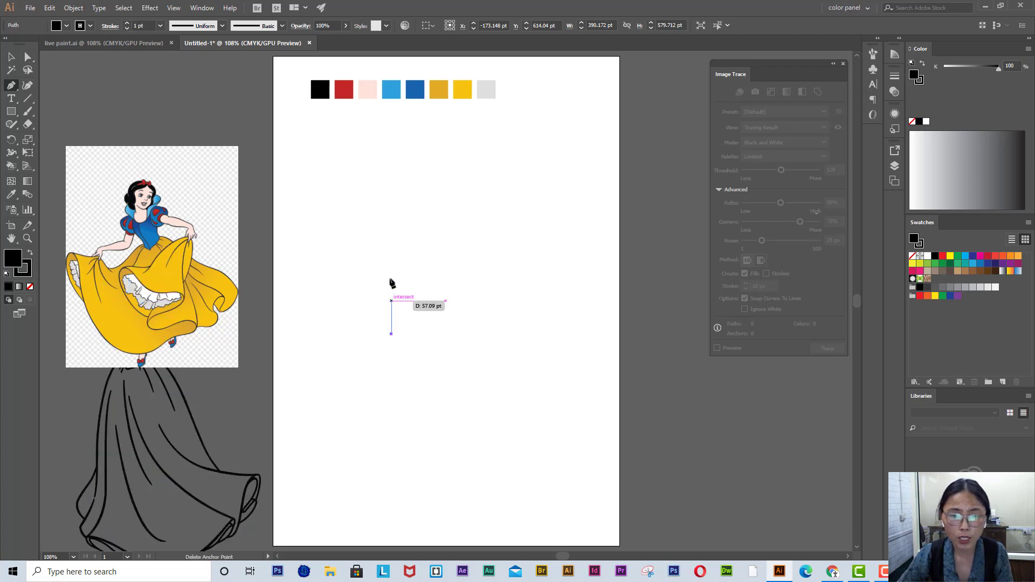
pyautogui.moveTo(398, 209); pyautogui.dragTo(452, 162)
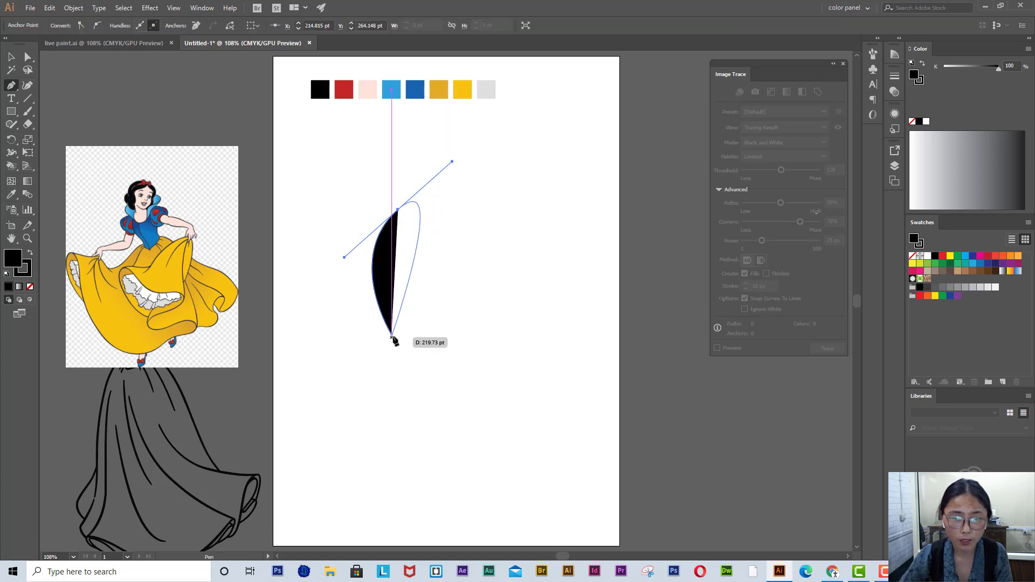
pyautogui.click(391, 334)
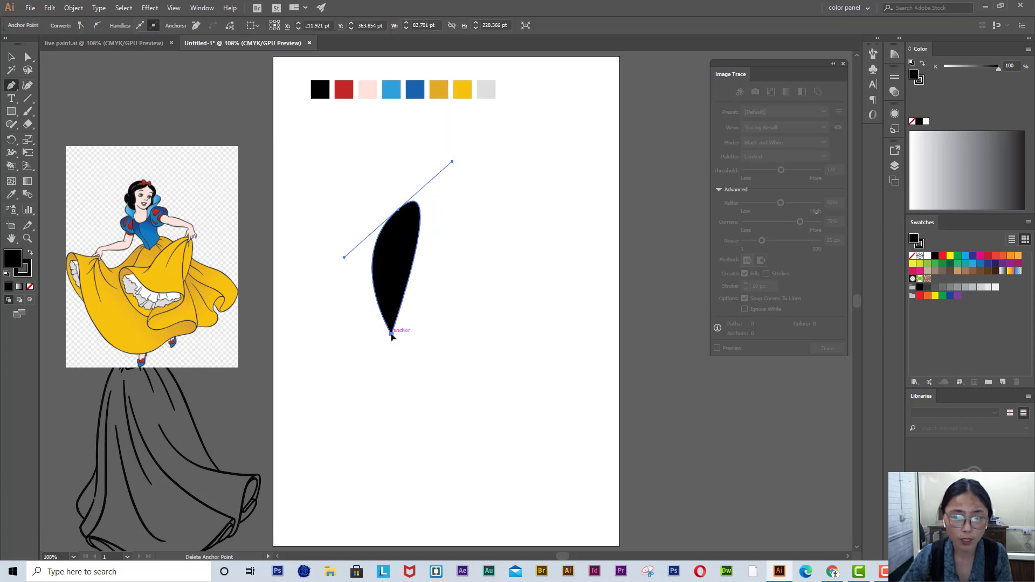
pyautogui.hotkey('ctrl', 'z')
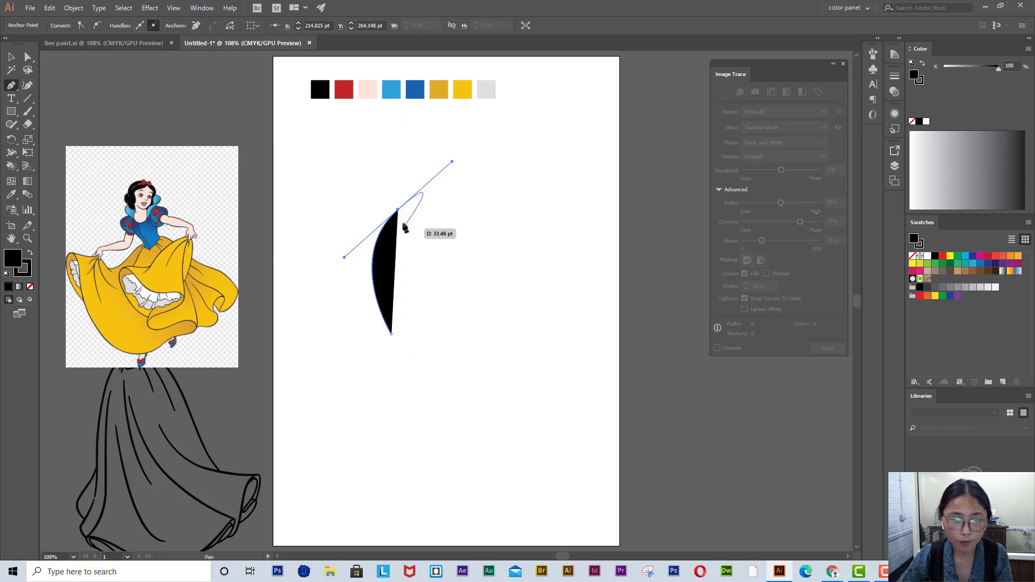
pyautogui.click(398, 210)
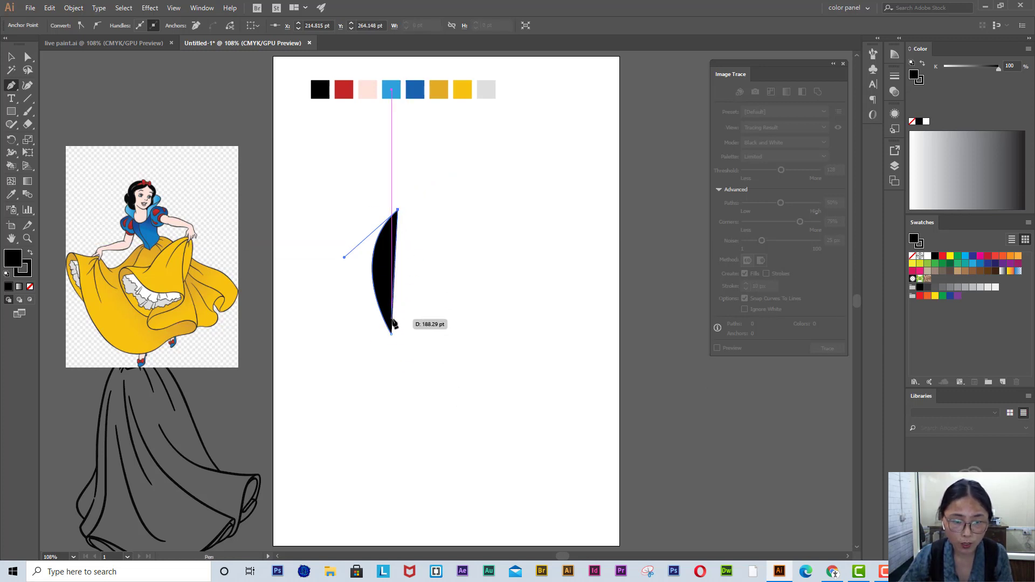
pyautogui.moveTo(392, 334); pyautogui.dragTo(335, 419)
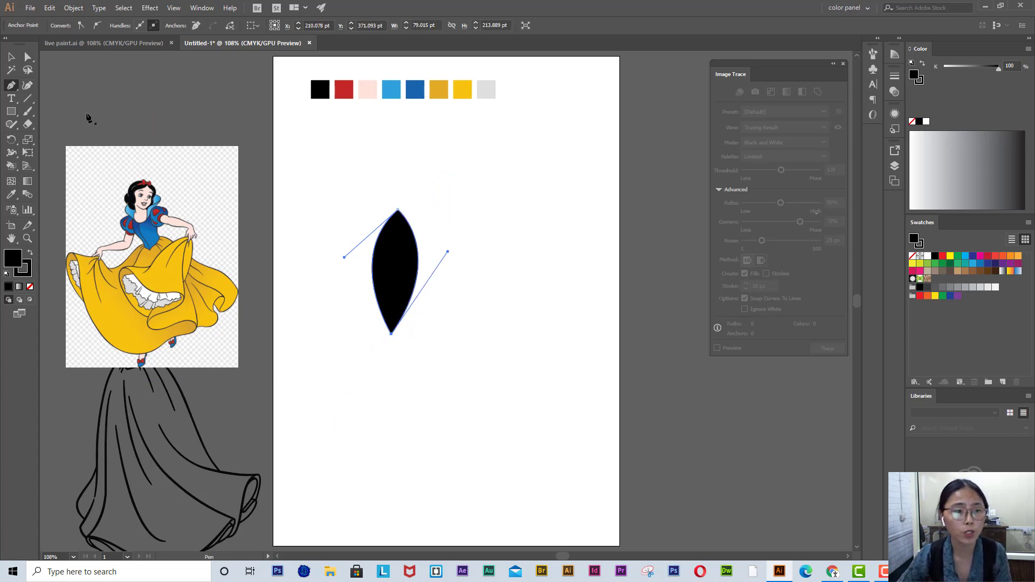
# Remove the petal's fill, keeping its black outline, and rotate it slightly counterclockwise so it stands upright.
pyautogui.click(31, 288)
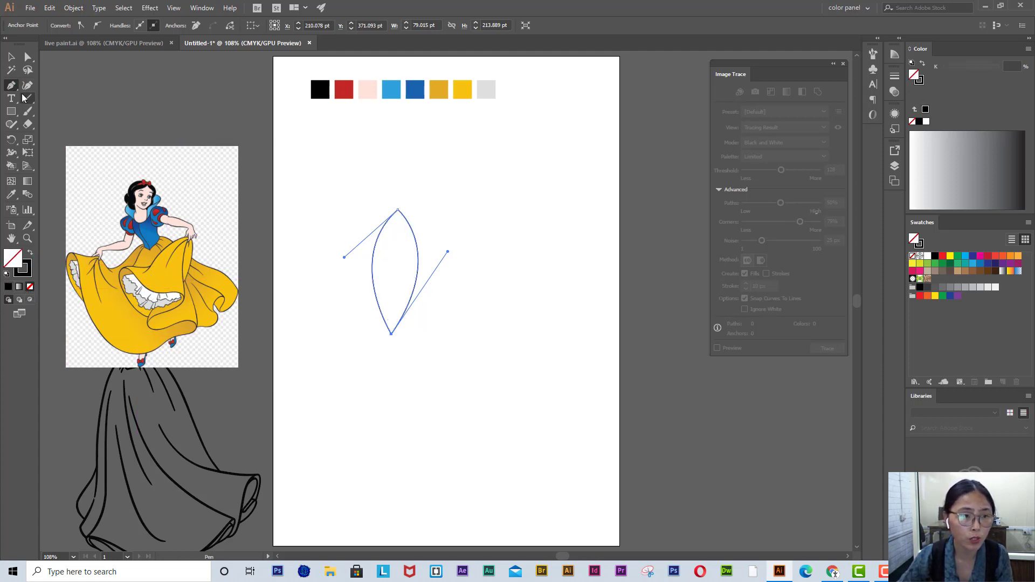
pyautogui.click(11, 58)
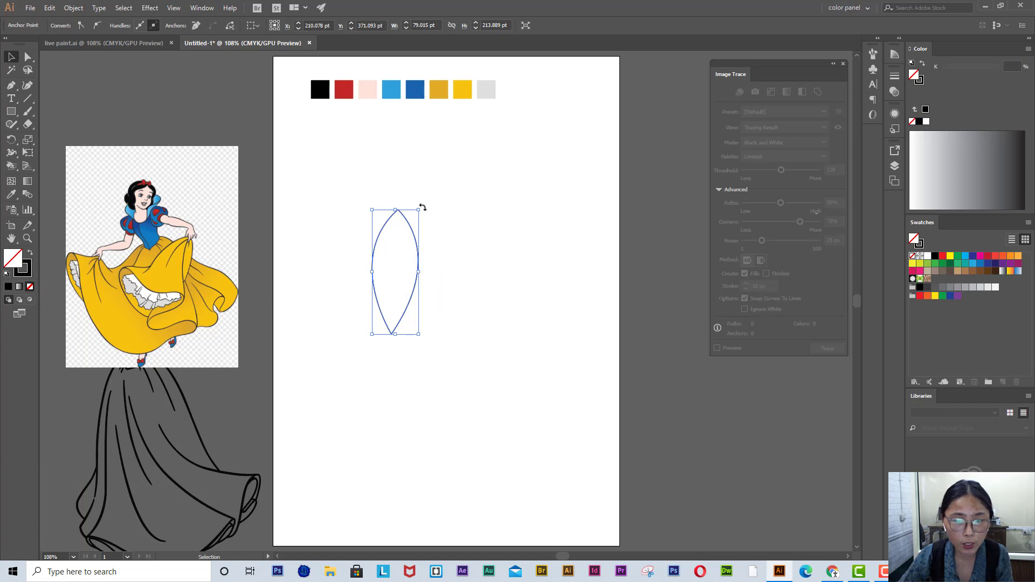
pyautogui.moveTo(421, 205); pyautogui.dragTo(421, 202)
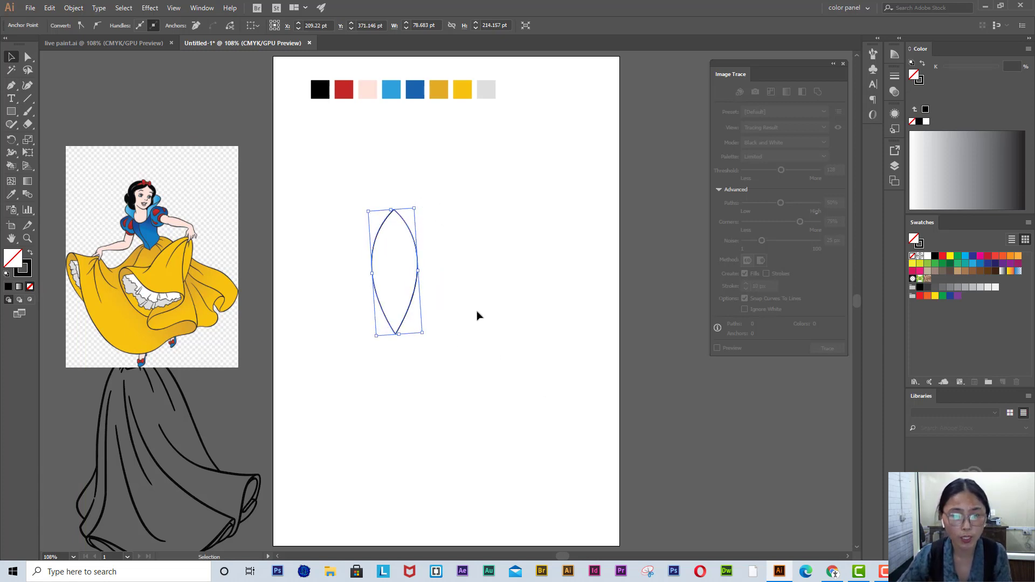
# Try to rotate the petal around a point just below its lower tip.
pyautogui.click(12, 142)
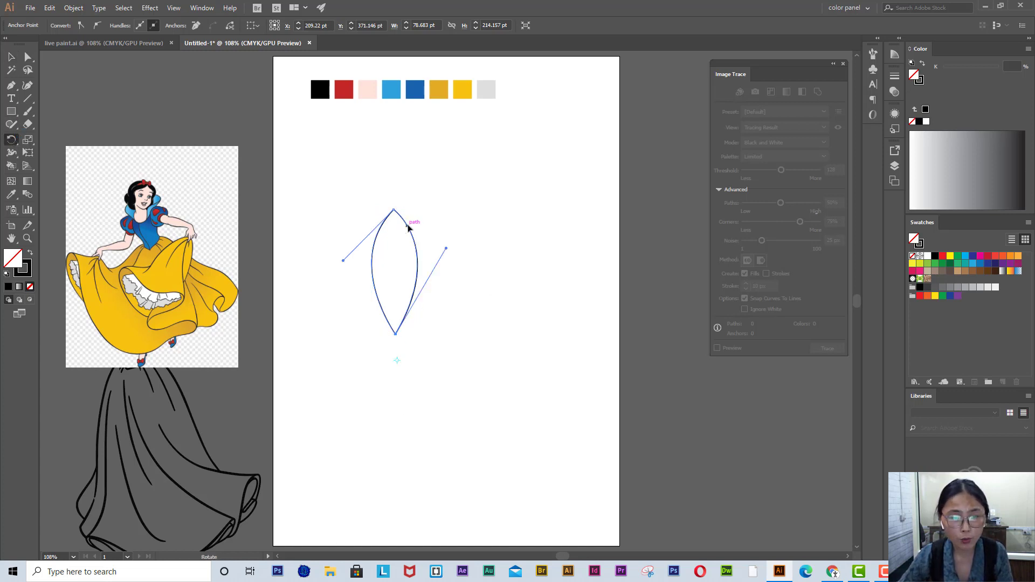
pyautogui.moveTo(410, 228)
pyautogui.mouseDown()
pyautogui.moveTo(425, 236)
pyautogui.moveTo(416, 231)
pyautogui.mouseUp()
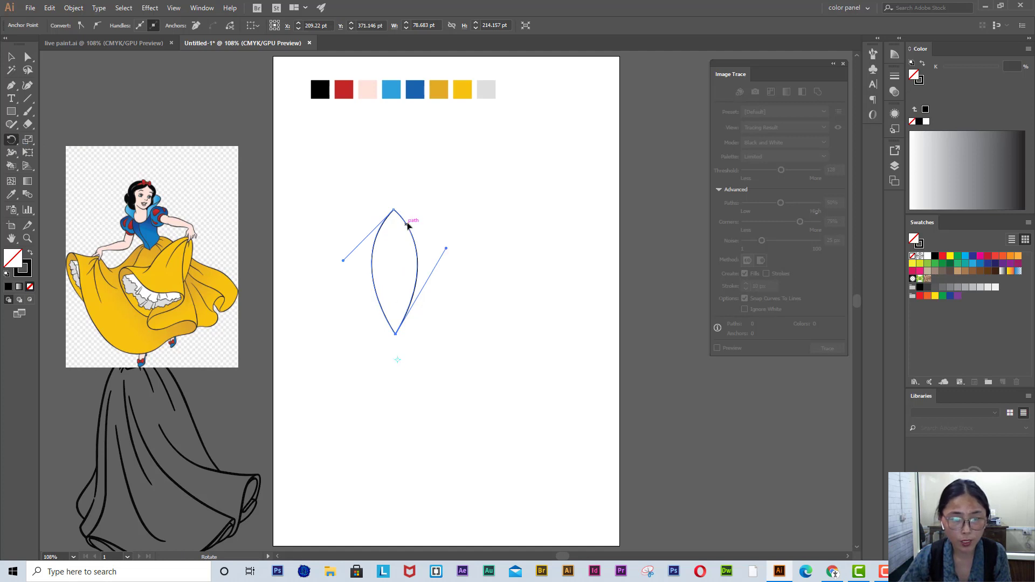
pyautogui.moveTo(408, 225)
pyautogui.mouseDown()
pyautogui.moveTo(419, 224)
pyautogui.moveTo(409, 223)
pyautogui.mouseUp()
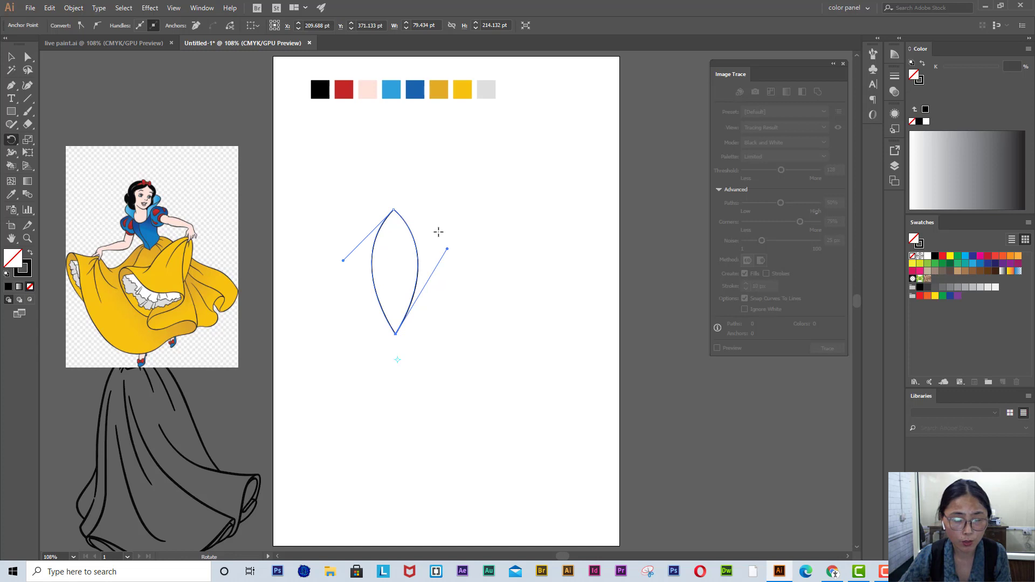
pyautogui.click(11, 57)
pyautogui.click(481, 301)
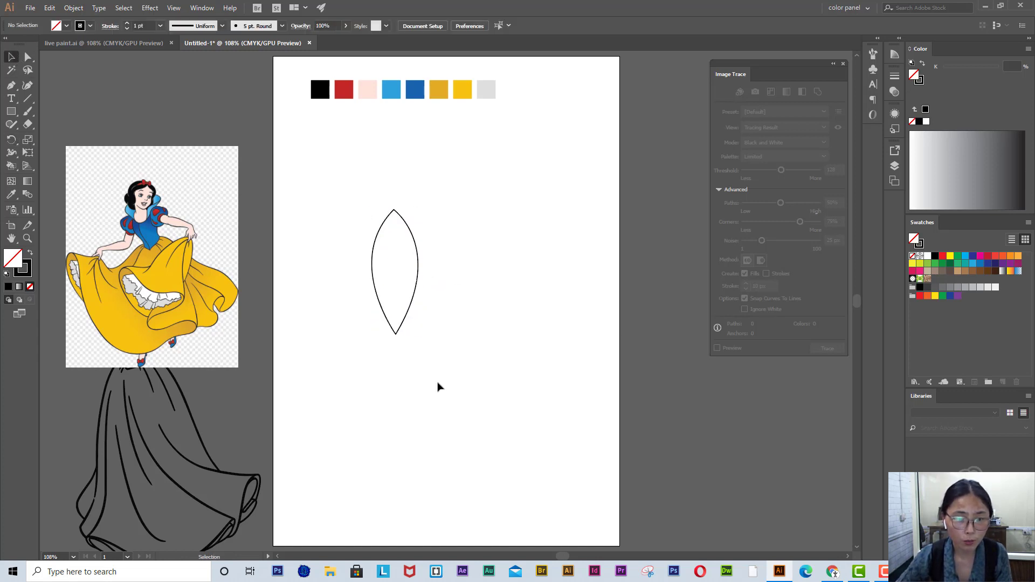
# Rotate a copy of the petal clockwise around a centre point just below its lower tip, overlapping the original.
pyautogui.click(419, 272)
pyautogui.press('r')
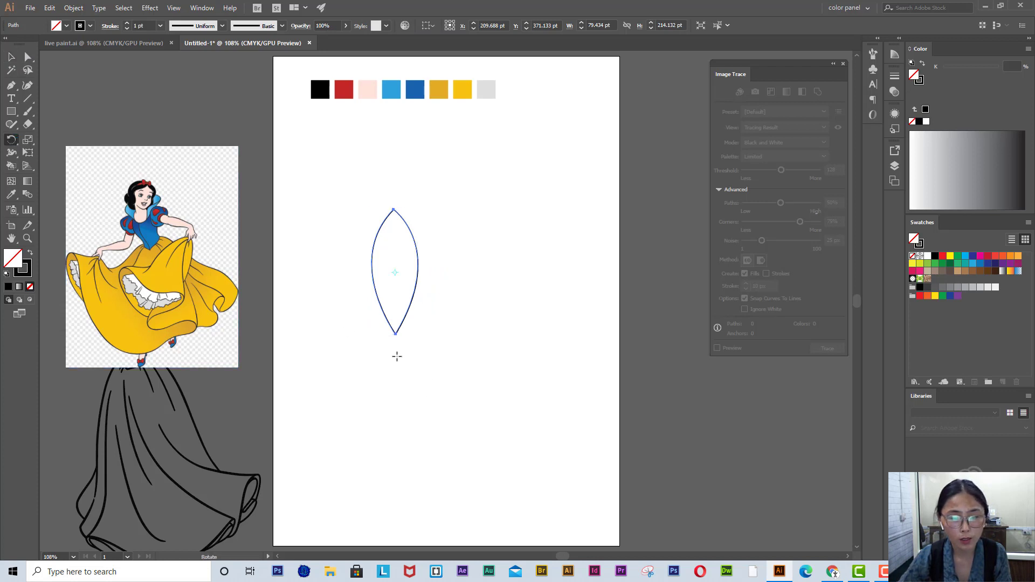
pyautogui.moveTo(418, 310); pyautogui.dragTo(436, 320)
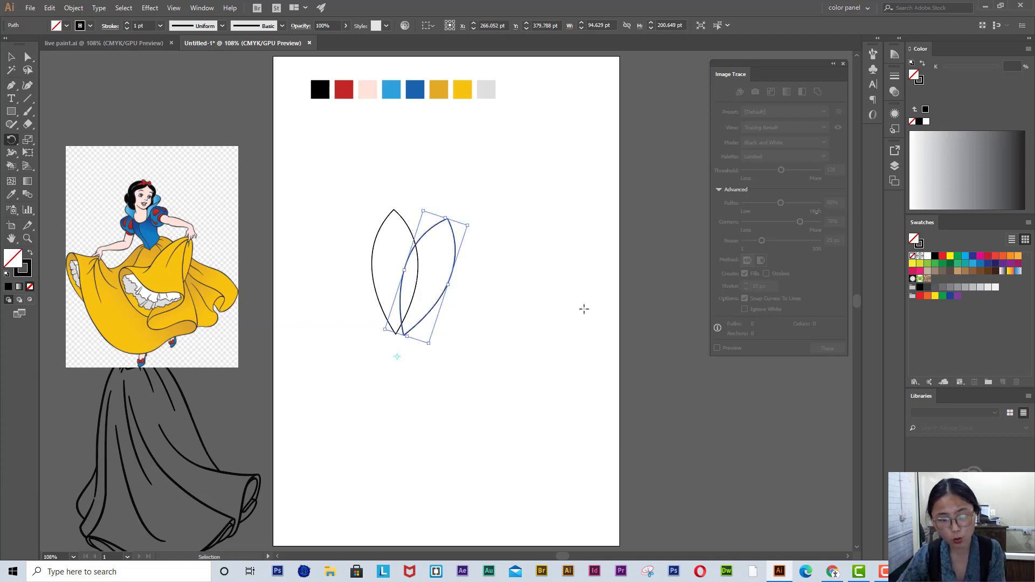
# Repeat the rotated copy of the petal until the overlapping petals form a complete flower ring.
pyautogui.hotkey('ctrl', 'd')
pyautogui.hotkey('ctrl', 'd')
pyautogui.hotkey('ctrl', 'd')
pyautogui.hotkey('ctrl', 'd')
pyautogui.hotkey('ctrl', 'd')
pyautogui.hotkey('ctrl', 'd')
pyautogui.hotkey('ctrl', 'd')
pyautogui.hotkey('ctrl', 'd')
pyautogui.hotkey('ctrl', 'd')
pyautogui.hotkey('ctrl', 'd')
pyautogui.hotkey('ctrl', 'd')
pyautogui.hotkey('ctrl', 'd')
pyautogui.hotkey('ctrl', 'd')
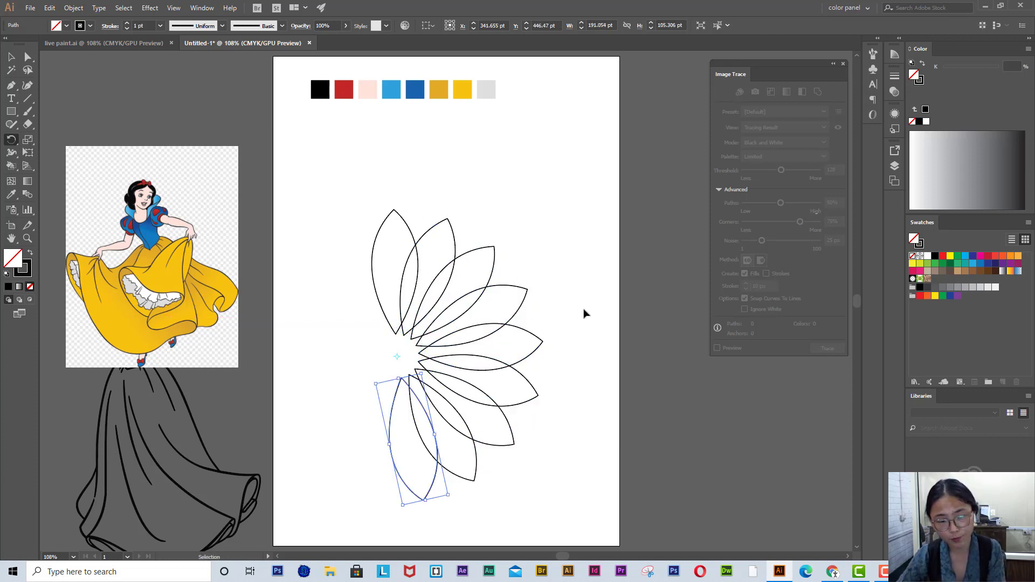
pyautogui.hotkey('ctrl', 'd')
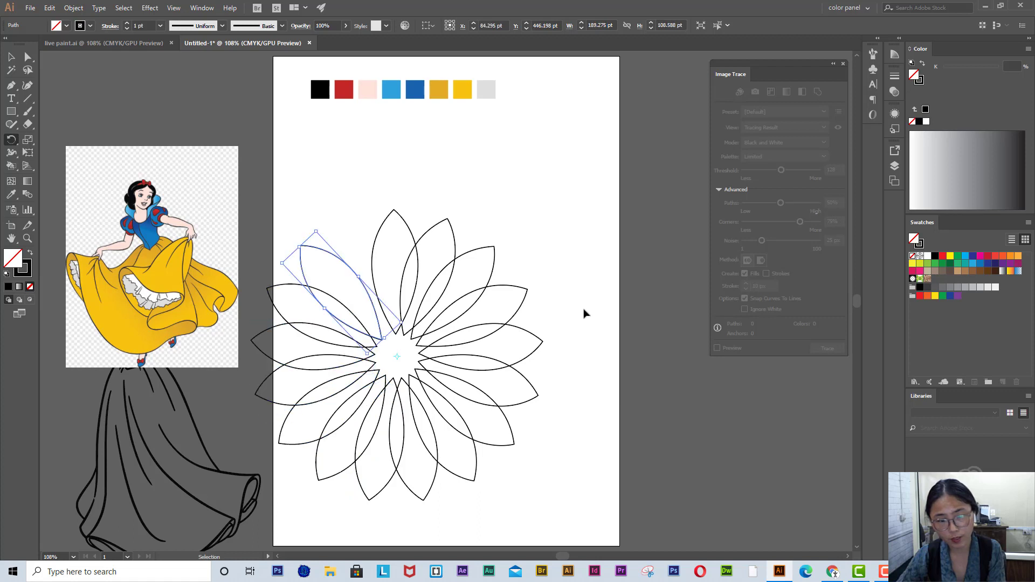
pyautogui.hotkey('ctrl', 'd')
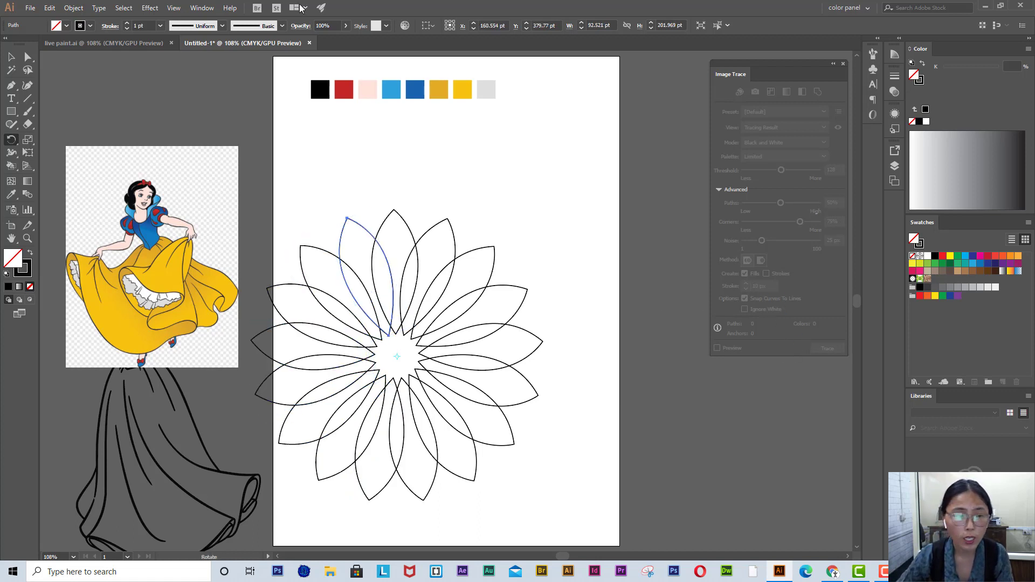
# Select all the petals together and move the flower fully onto the artboard below the palette squares.
pyautogui.press('v')
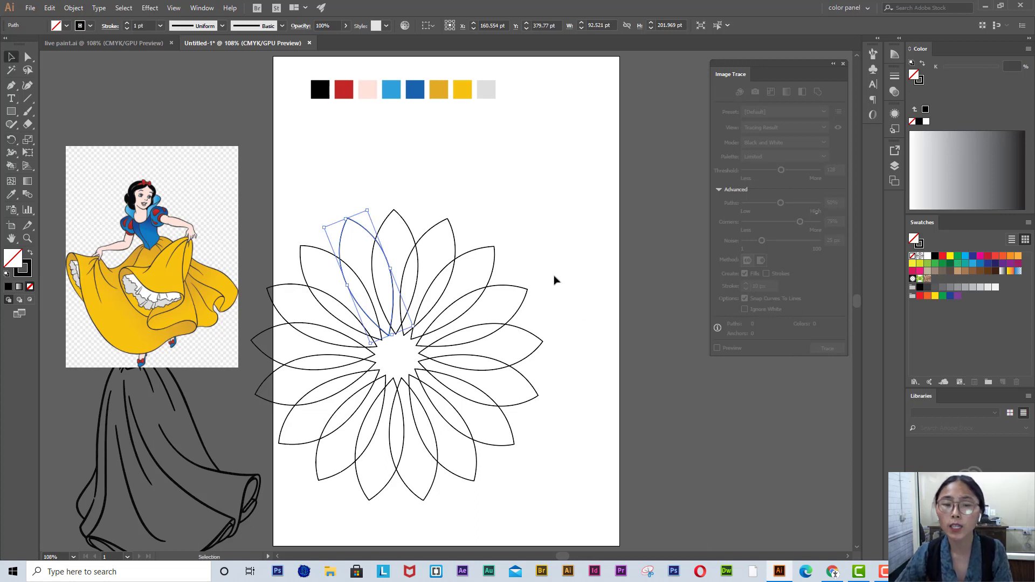
pyautogui.moveTo(254, 218); pyautogui.dragTo(566, 474)
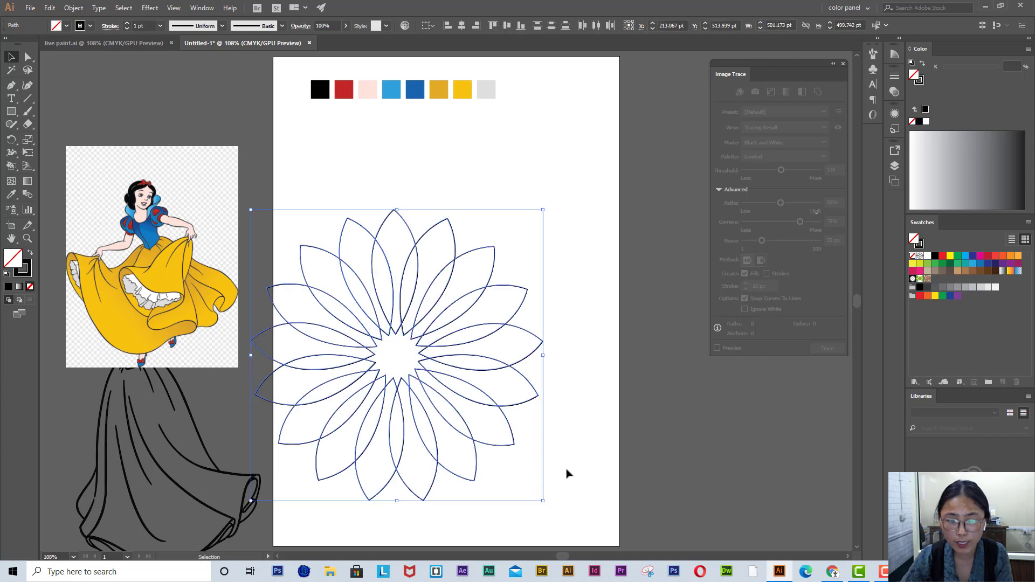
pyautogui.moveTo(435, 371); pyautogui.dragTo(484, 317)
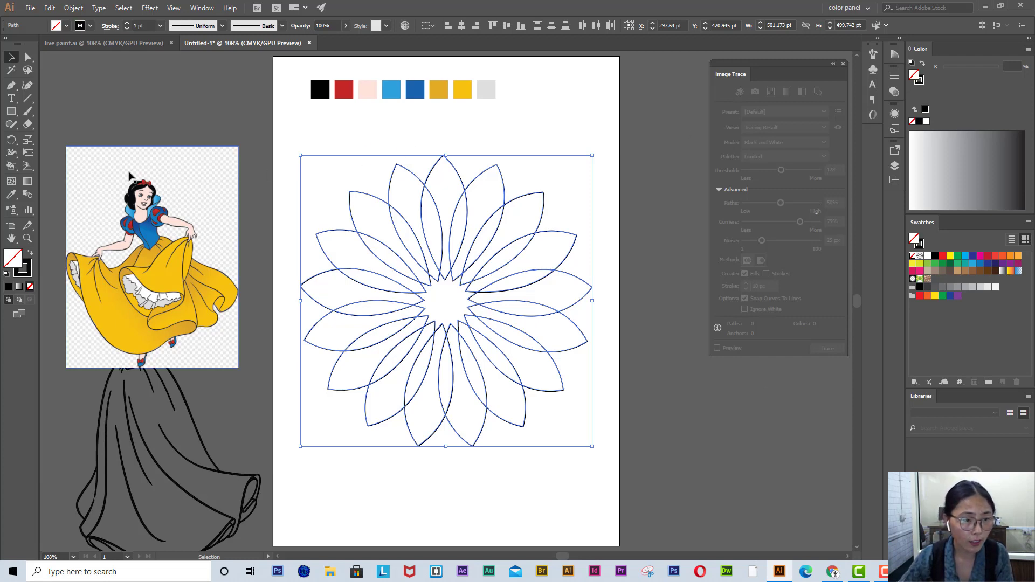
# Make the petals a Live Paint group and fill one upper-right petal section red and the next two clockwise yellow.
pyautogui.click(12, 168)
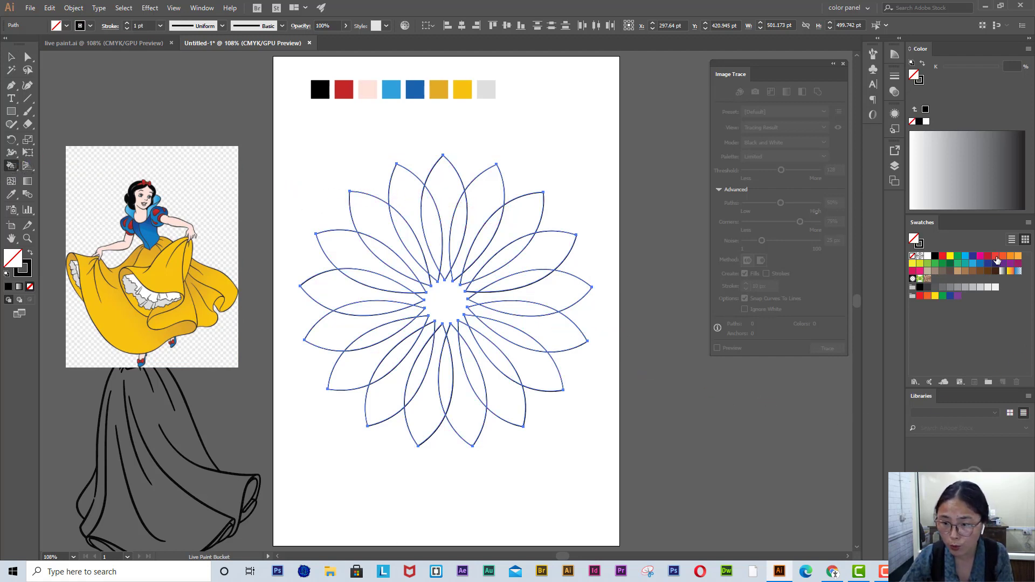
pyautogui.click(942, 258)
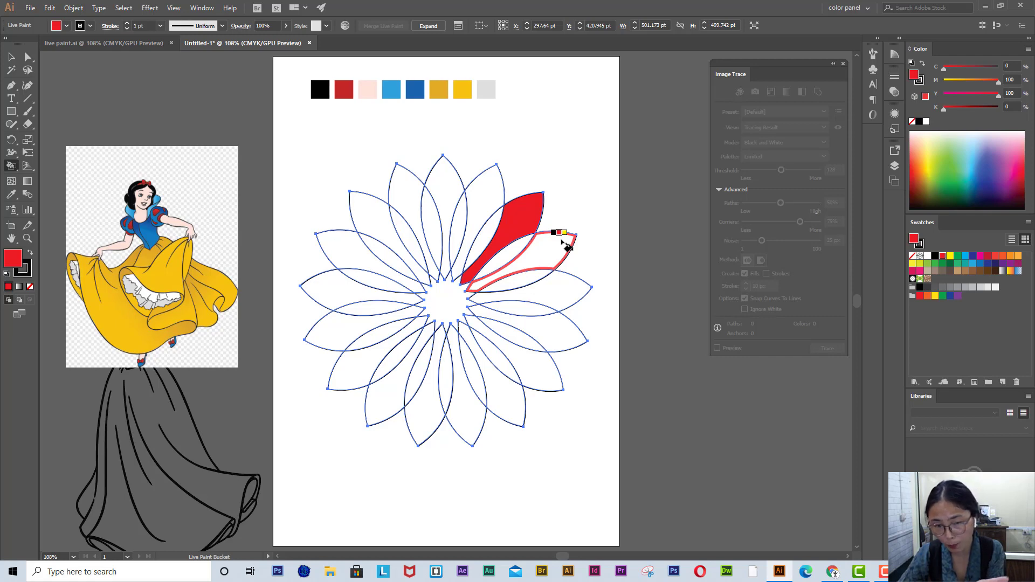
pyautogui.press('Right')
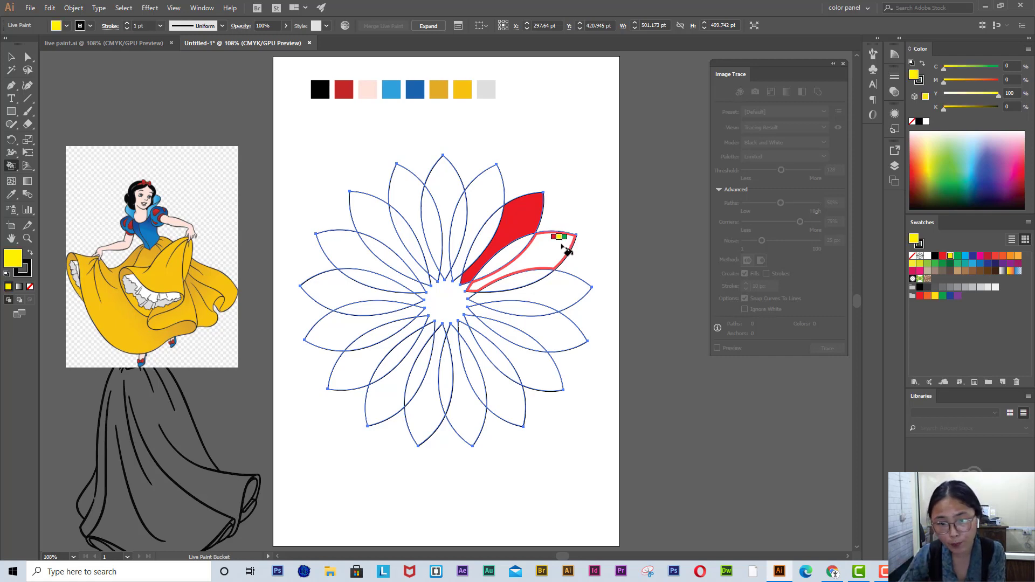
pyautogui.click(562, 246)
pyautogui.click(564, 296)
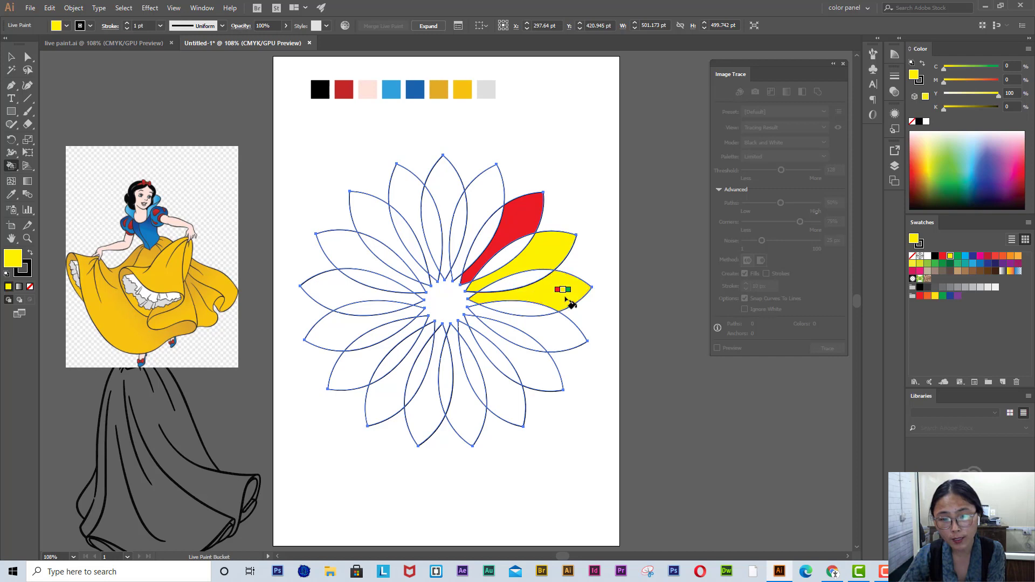
# Undo the last yellow fill and fill that petal section and the next three clockwise with green, cyan, dark blue and magenta.
pyautogui.hotkey('ctrl', 'z')
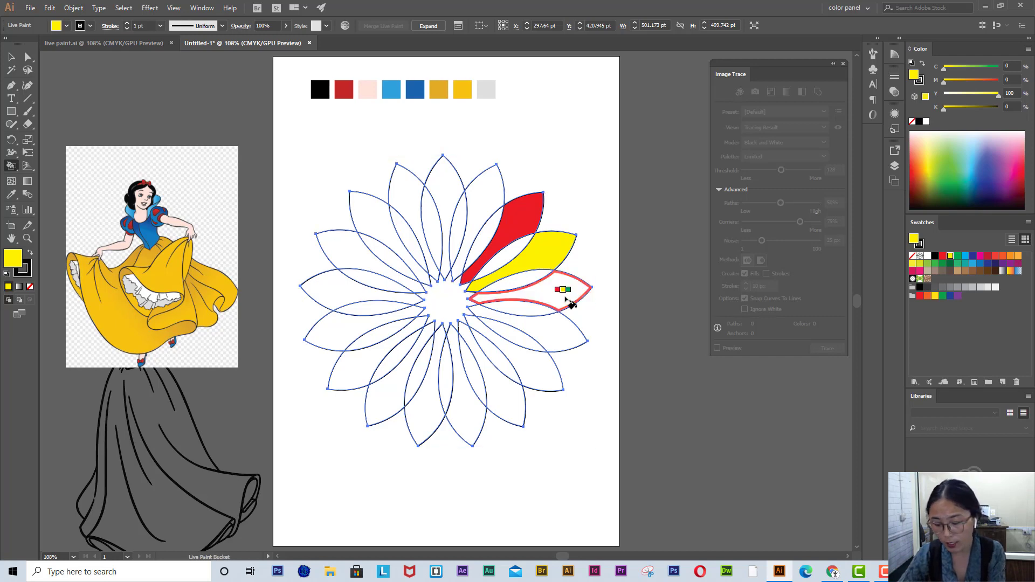
pyautogui.press('Right')
pyautogui.click(566, 302)
pyautogui.press('Right')
pyautogui.click(558, 332)
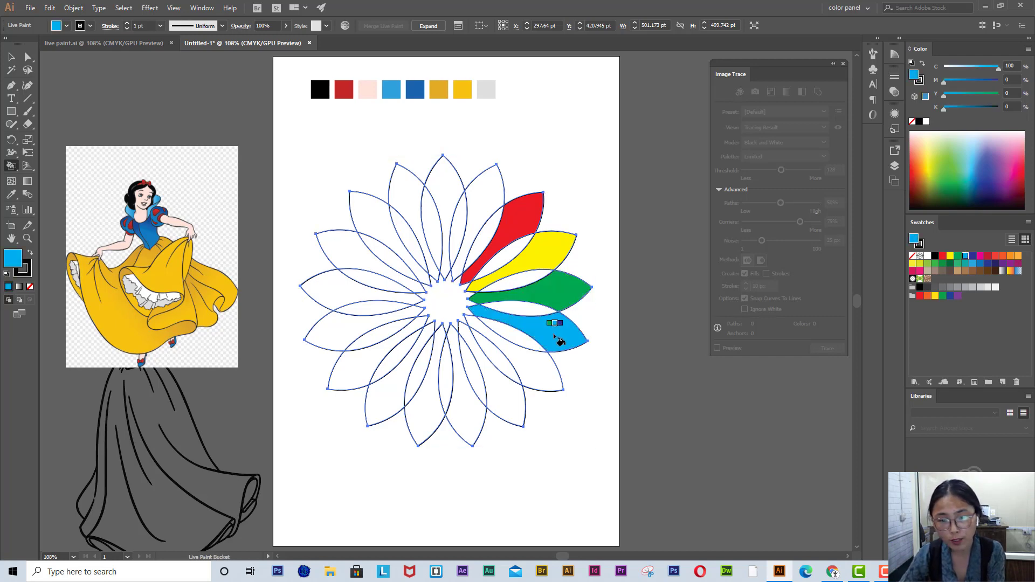
pyautogui.press('Right')
pyautogui.click(533, 369)
pyautogui.press('Right')
pyautogui.click(488, 412)
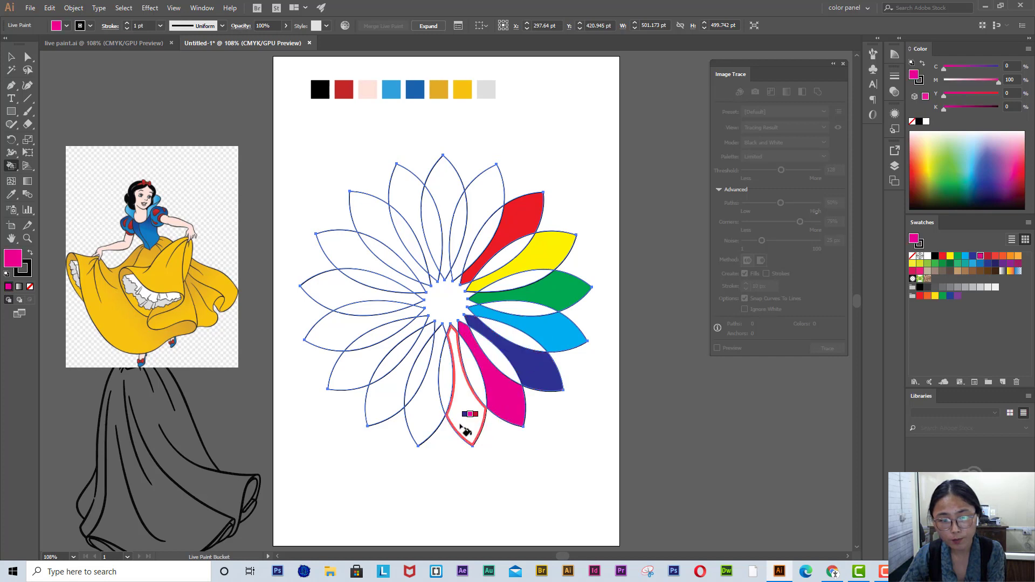
# Fill the next five outer petal sections clockwise with dark red, red, orange-red, orange and light orange.
pyautogui.press('Right')
pyautogui.click(471, 423)
pyautogui.press('Right')
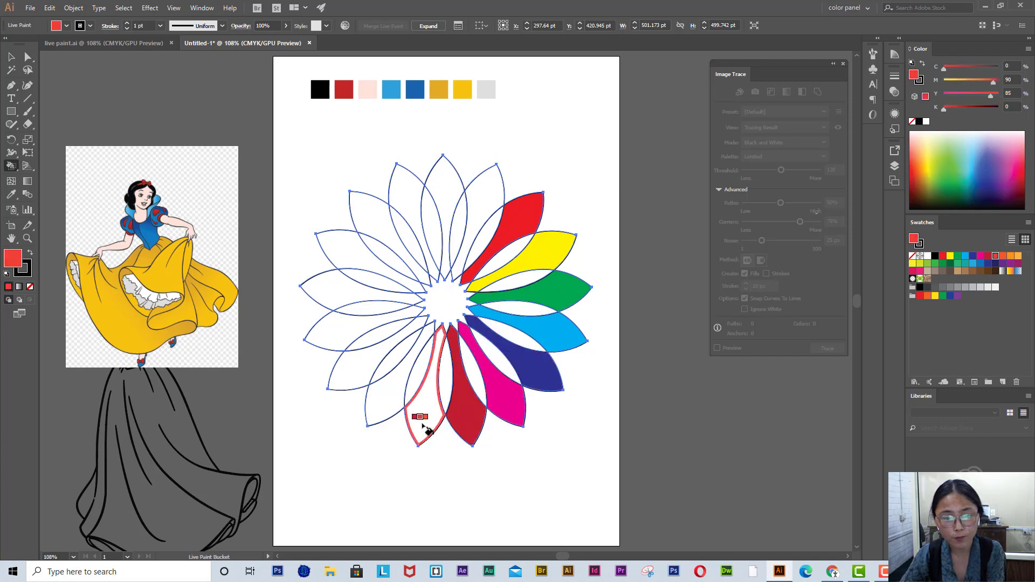
pyautogui.click(424, 418)
pyautogui.press('Right')
pyautogui.click(372, 384)
pyautogui.press('Right')
pyautogui.click(357, 359)
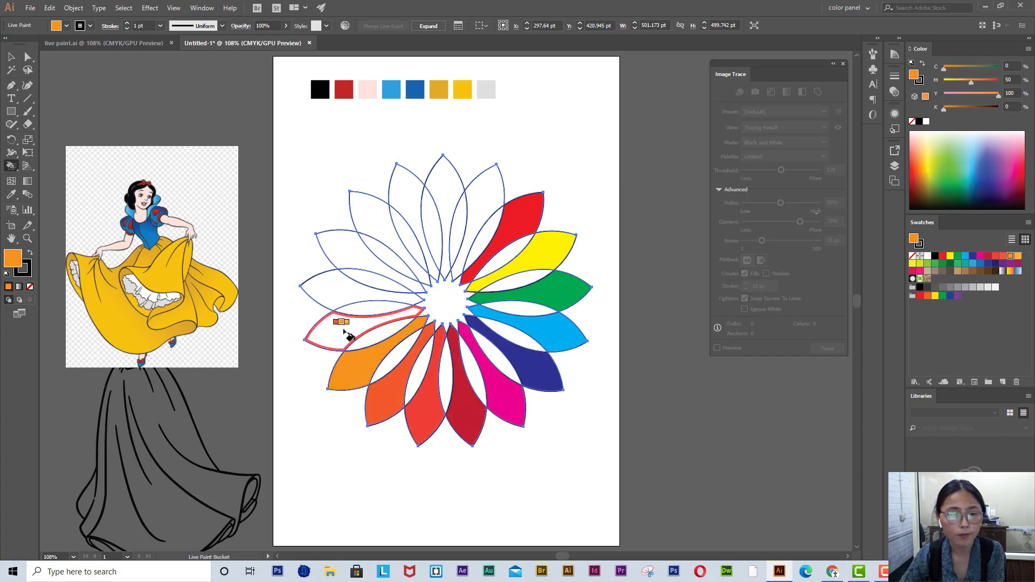
pyautogui.press('Right')
pyautogui.click(343, 322)
pyautogui.click(332, 292)
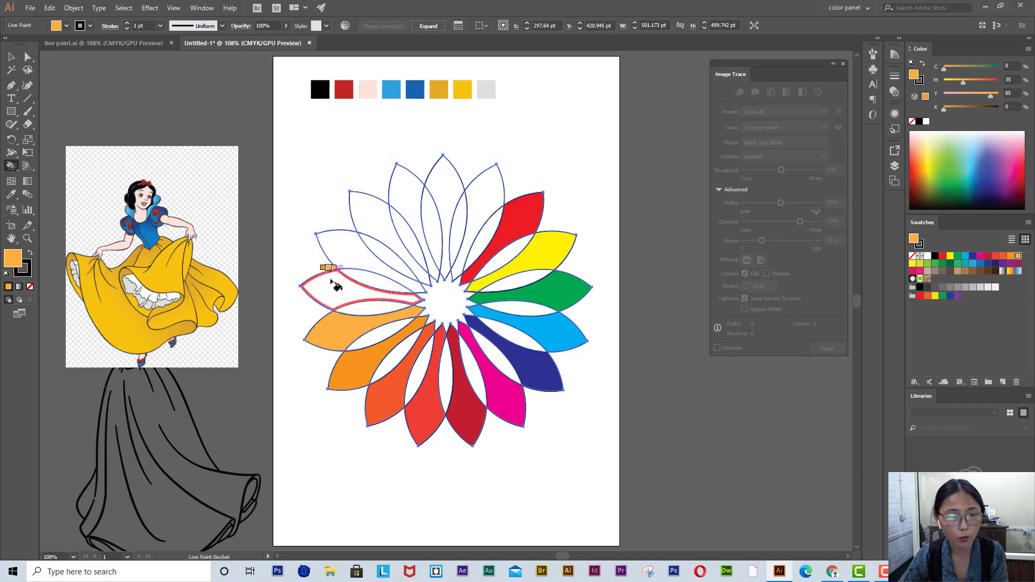
# Fill the remaining six outer petal sections clockwise with light yellow, lime, light green and three progressively darker greens.
pyautogui.press('Right')
pyautogui.click(333, 294)
pyautogui.press('Right')
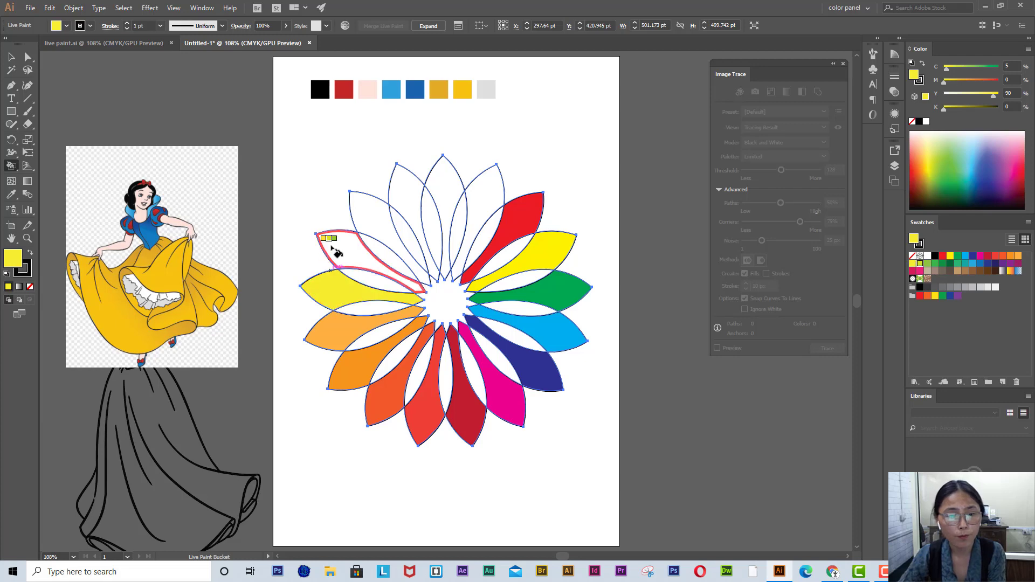
pyautogui.click(336, 247)
pyautogui.press('Right')
pyautogui.click(371, 214)
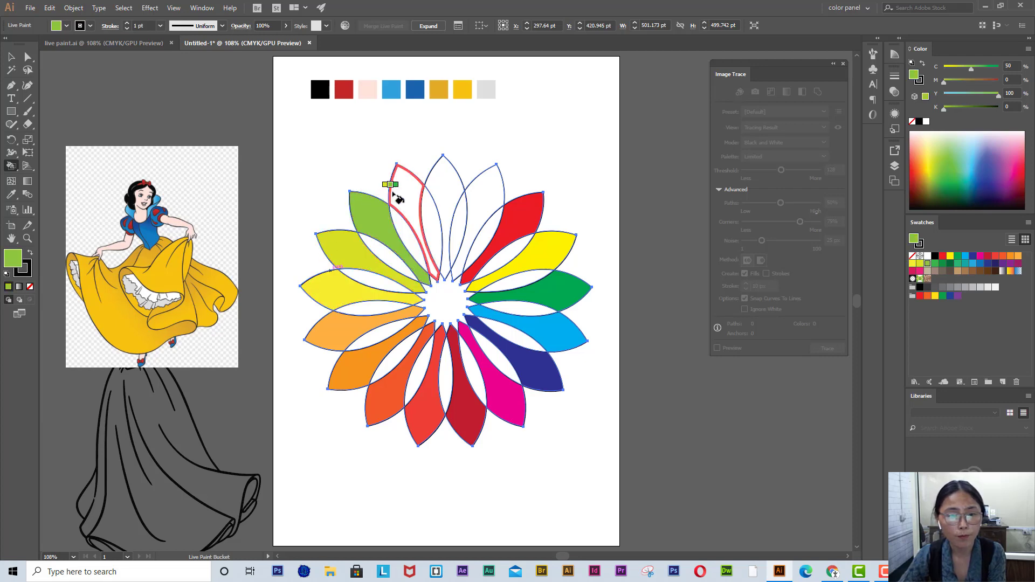
pyautogui.press('Right')
pyautogui.click(396, 220)
pyautogui.press('Right')
pyautogui.click(437, 181)
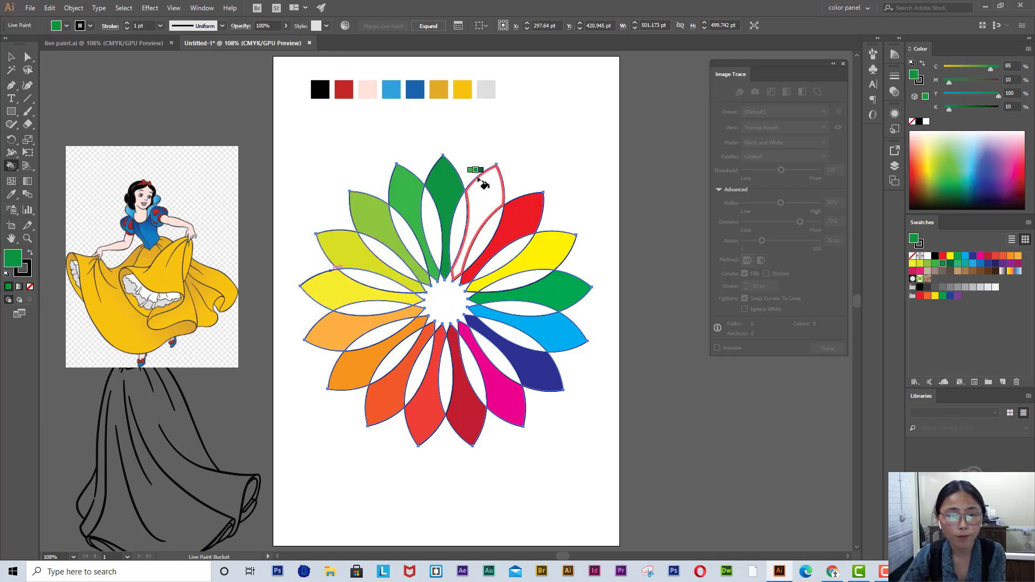
pyautogui.press('Right')
pyautogui.click(491, 204)
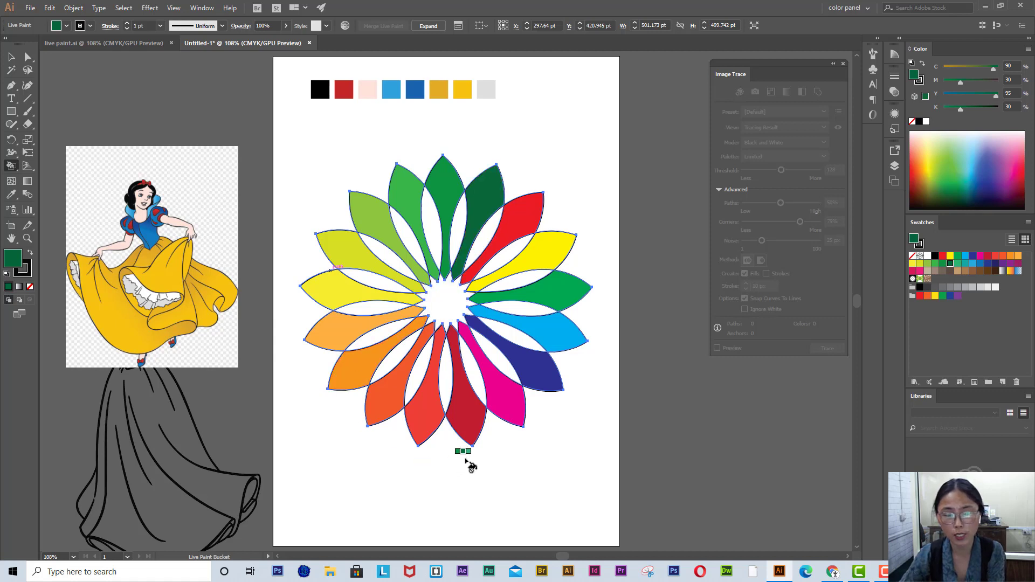
# Fill six petal overlaps clockwise from beside the red petal with mint green, teal, light blue, blue, dark blue and navy.
pyautogui.press('Right')
pyautogui.click(487, 244)
pyautogui.press('Right')
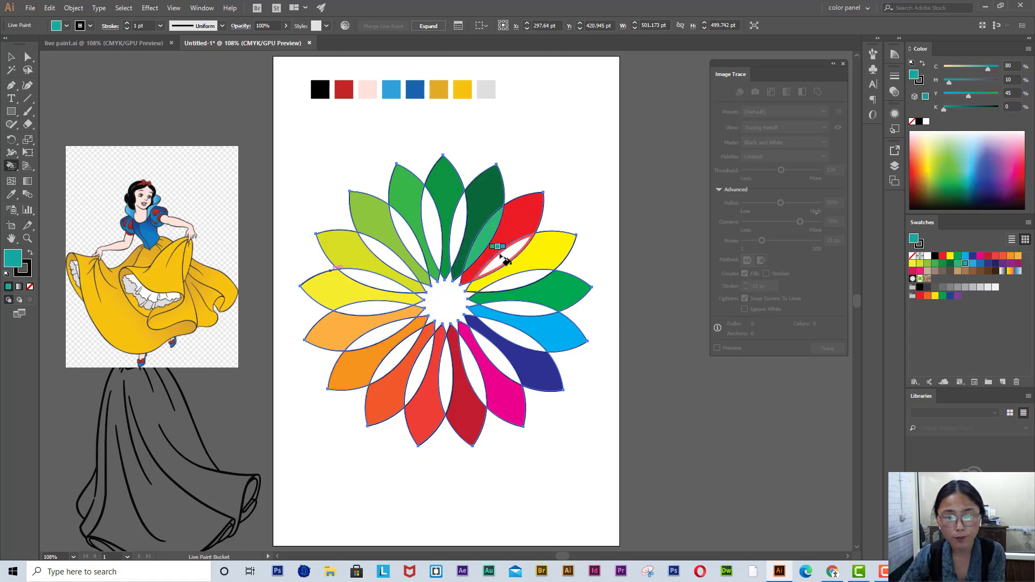
pyautogui.click(510, 264)
pyautogui.press('Right')
pyautogui.click(515, 282)
pyautogui.press('Right')
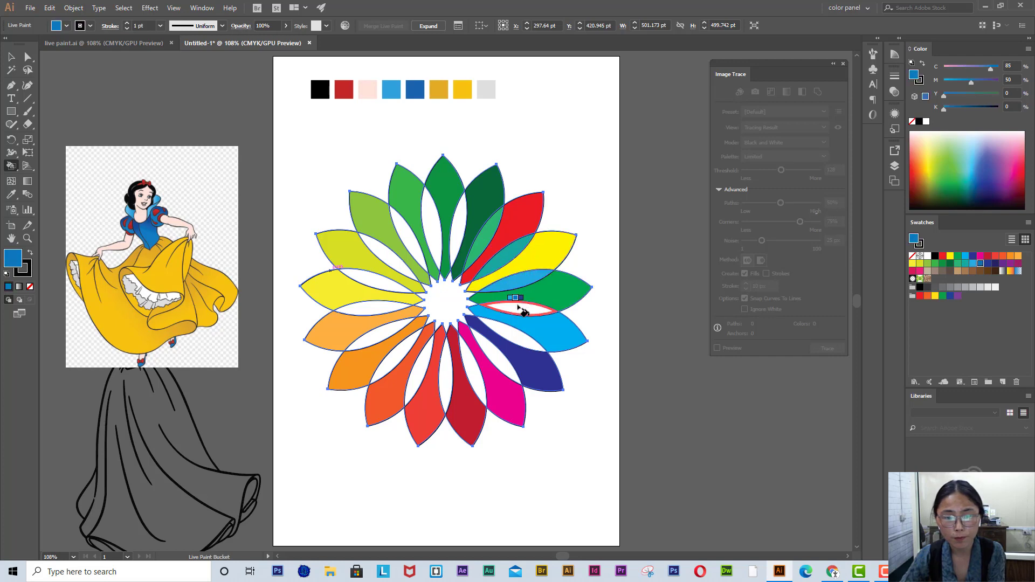
pyautogui.click(517, 307)
pyautogui.press('Right')
pyautogui.click(512, 332)
pyautogui.click(490, 345)
pyautogui.click(474, 356)
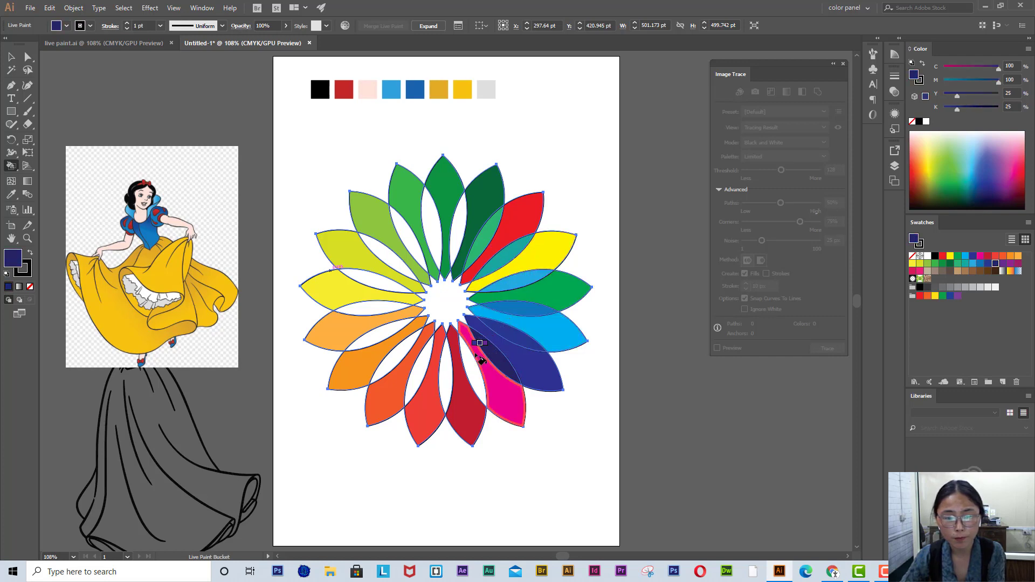
# Continue clockwise through the lower petal overlaps, filling them with purple, plum, crimson and pink.
pyautogui.press('Right')
pyautogui.click(468, 358)
pyautogui.press('Right')
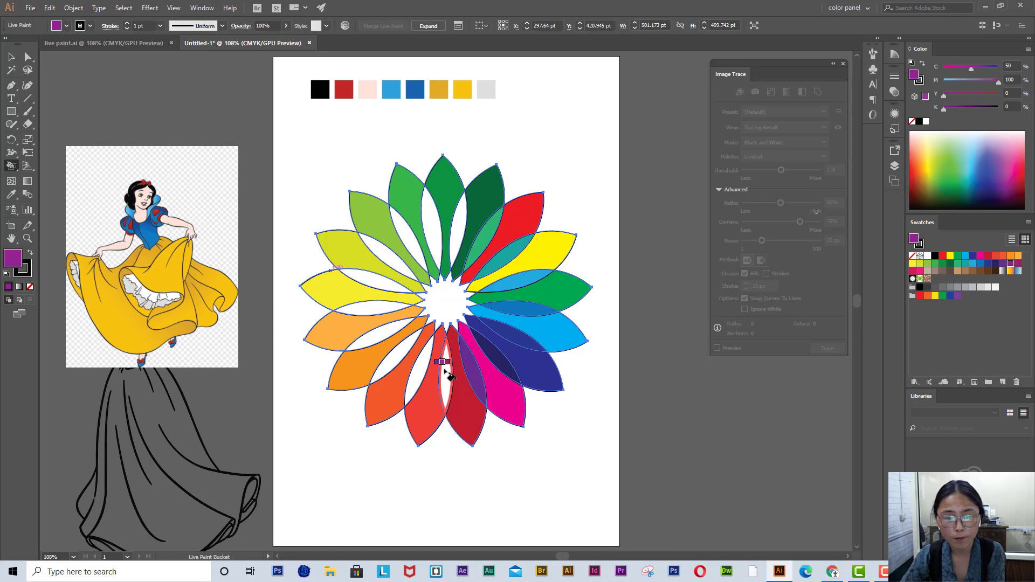
pyautogui.click(444, 370)
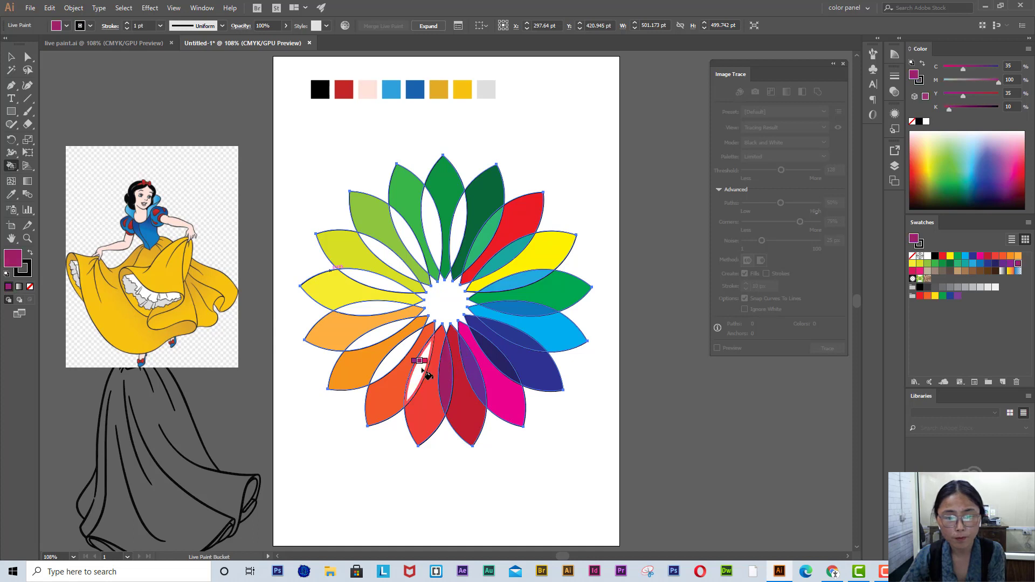
pyautogui.press('Right')
pyautogui.click(414, 363)
pyautogui.click(399, 361)
pyautogui.press('Right')
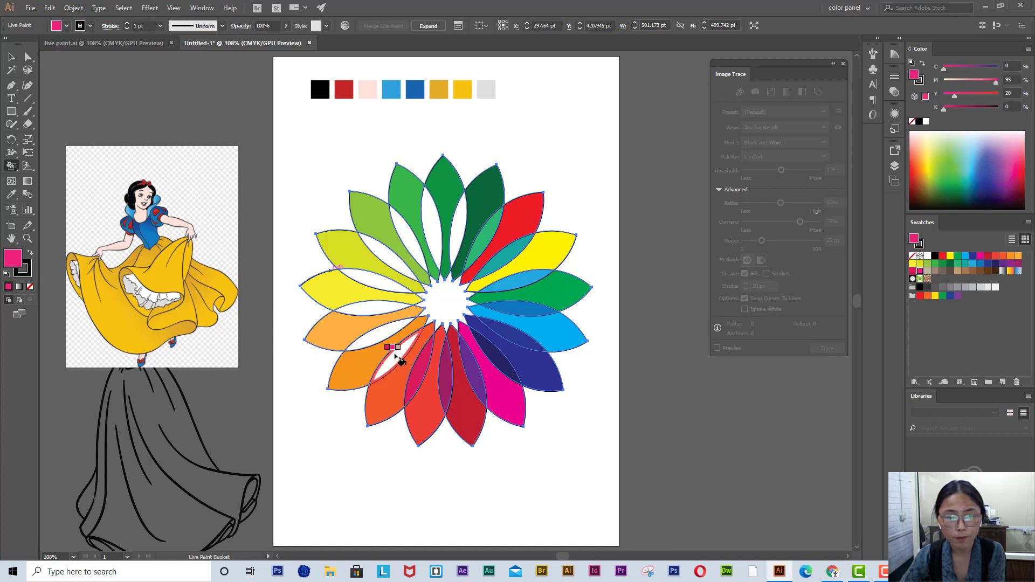
pyautogui.click(371, 308)
# Fill the last five petal overlaps clockwise with beige, grey-brown, dark brown, light tan and brown.
pyautogui.press('Right')
pyautogui.click(372, 279)
pyautogui.press('Right')
pyautogui.press('Right')
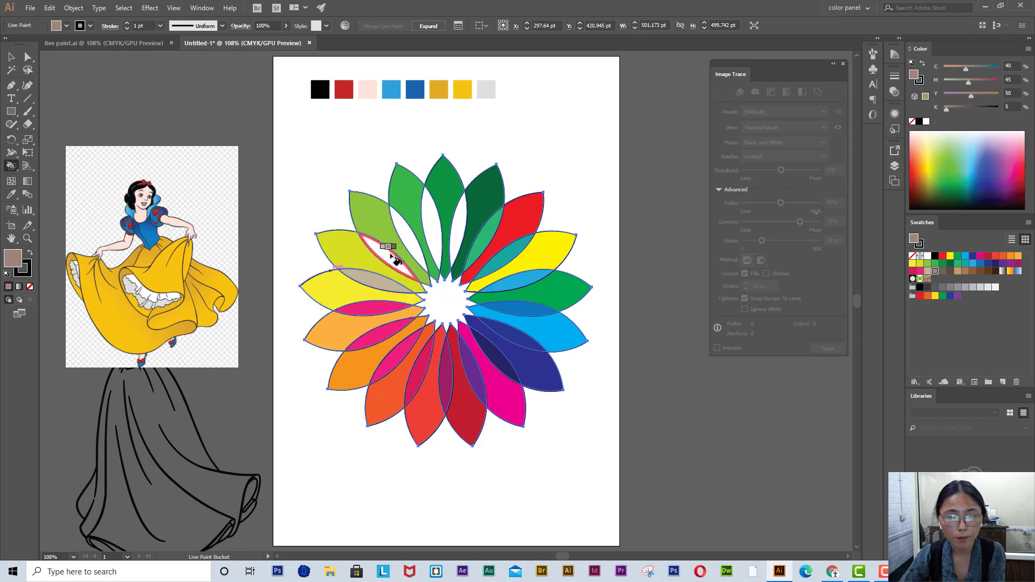
pyautogui.click(403, 247)
pyautogui.press('Right')
pyautogui.click(412, 232)
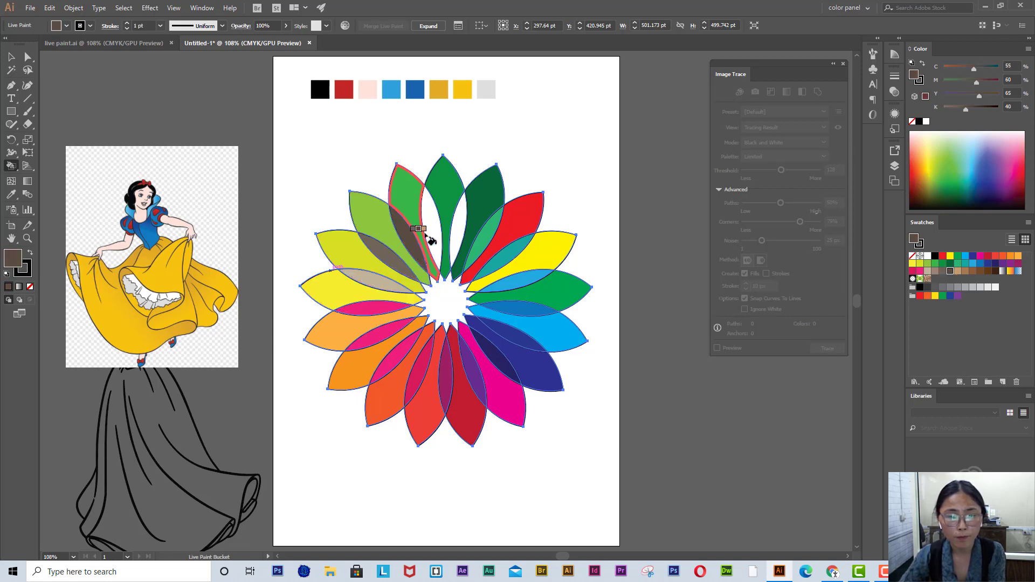
pyautogui.press('Right')
pyautogui.click(439, 229)
pyautogui.press('Right')
pyautogui.click(454, 232)
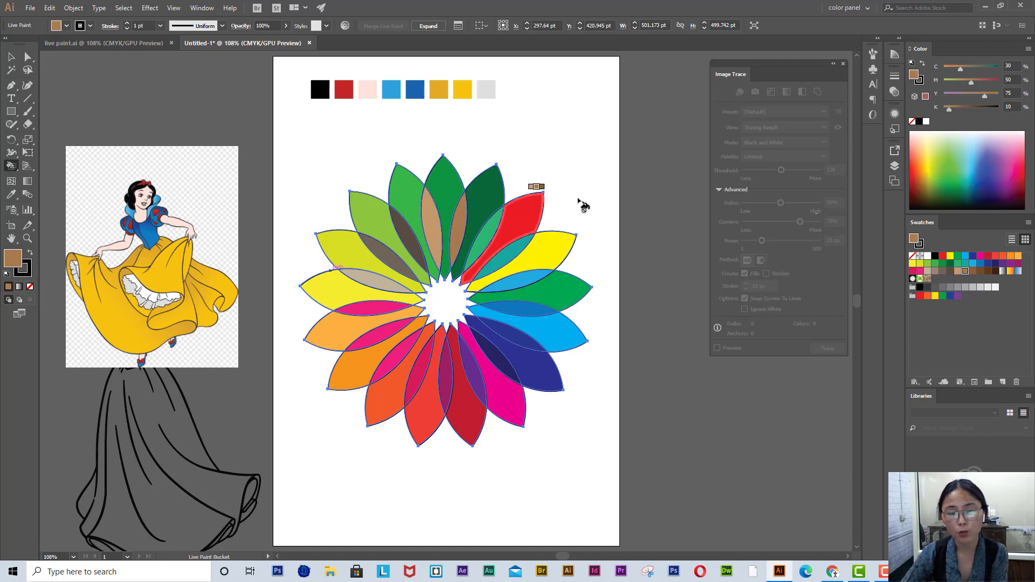
# Fill the star-shaped centre of the flower with pure yellow.
pyautogui.click(950, 263)
pyautogui.click(950, 256)
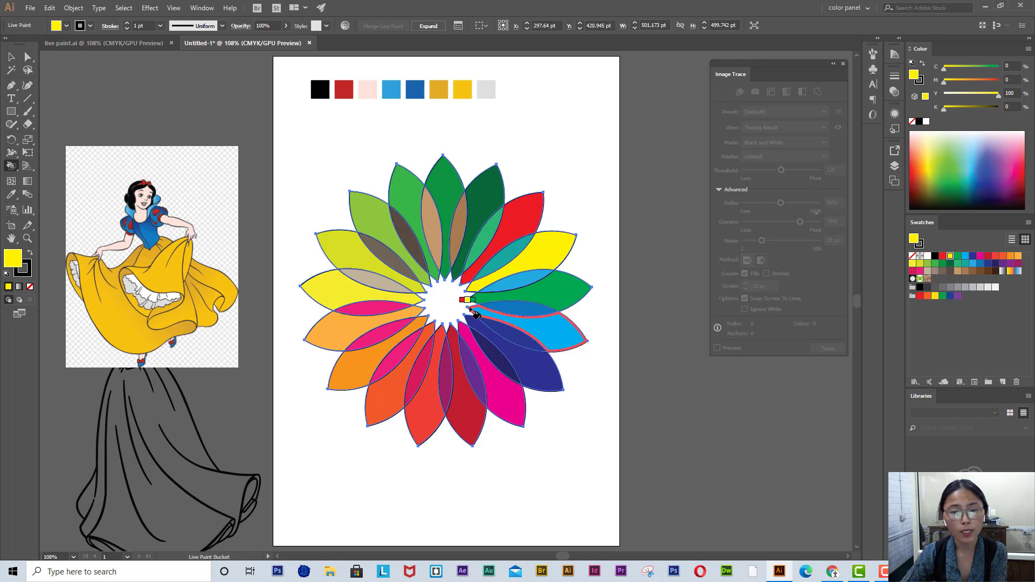
pyautogui.click(449, 300)
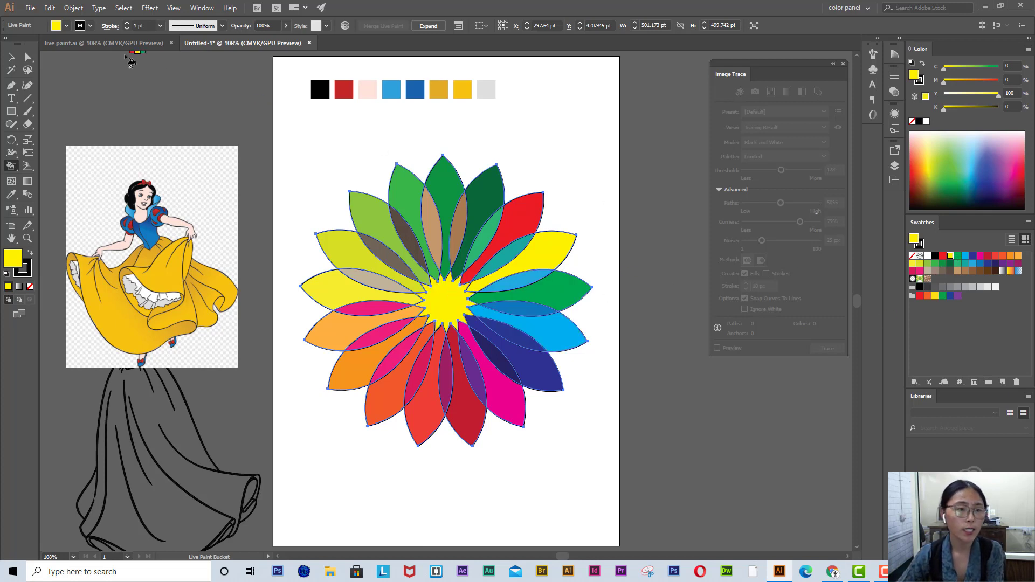
# Set the stroke of the whole painted flower to none.
pyautogui.click(11, 56)
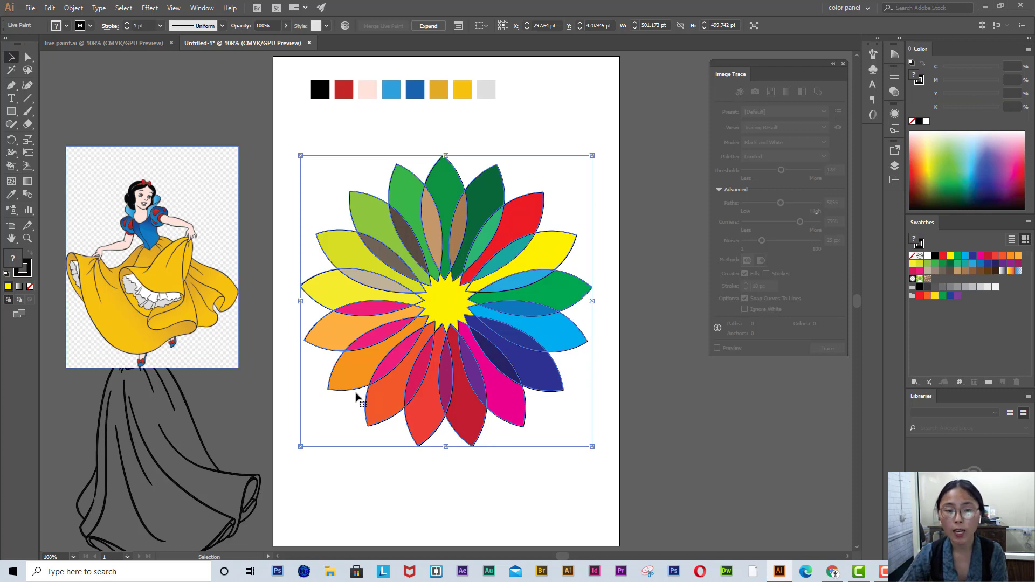
pyautogui.click(26, 272)
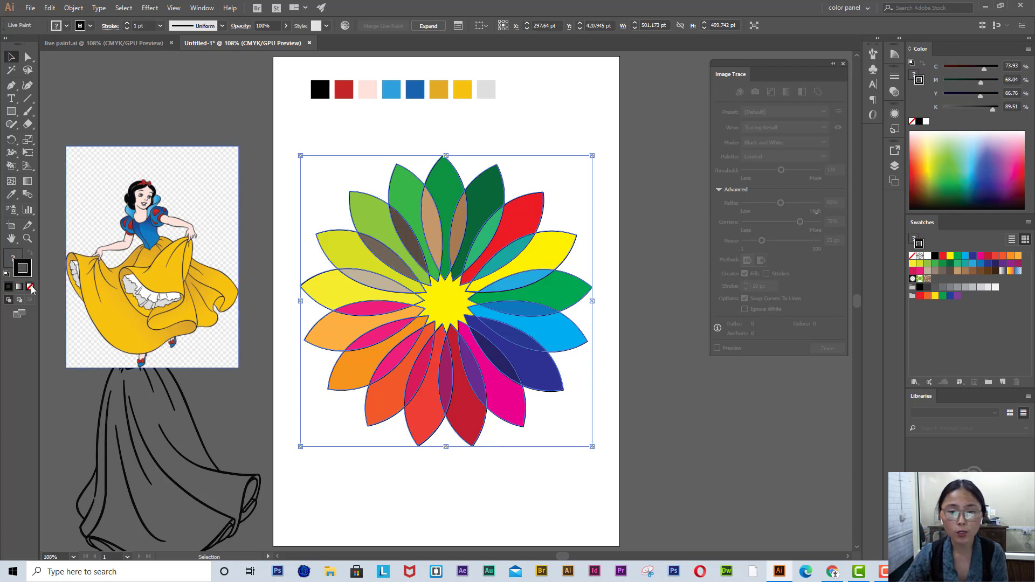
pyautogui.click(31, 287)
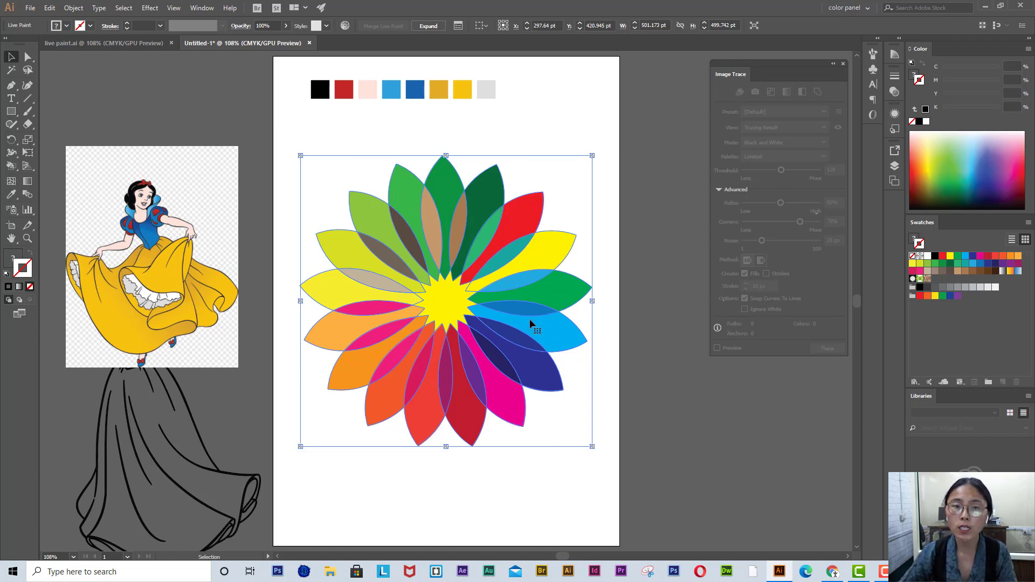
# Expand the Live Paint flower and ungroup it into separate shapes.
pyautogui.click(429, 26)
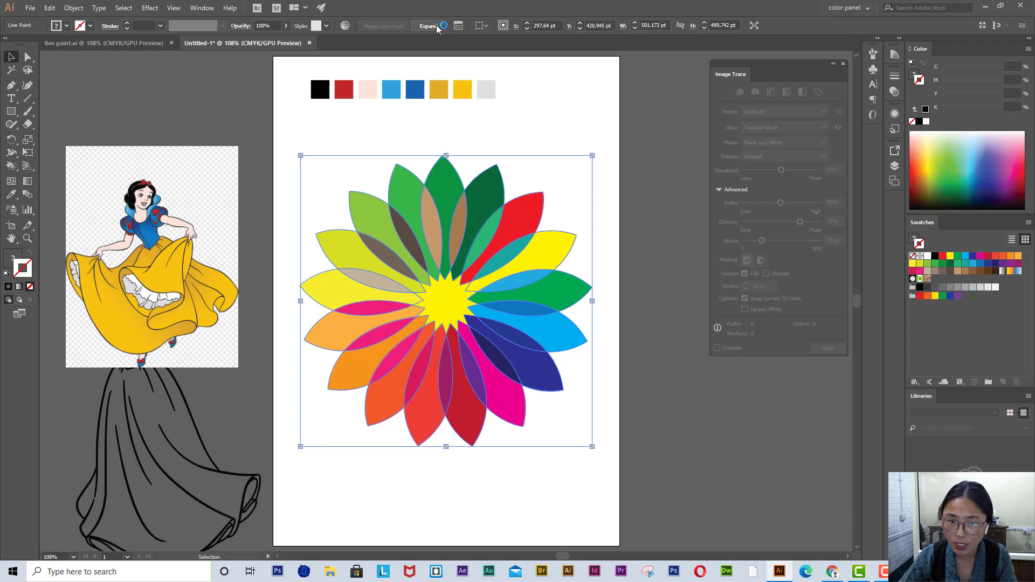
pyautogui.rightClick(511, 273)
pyautogui.click(549, 363)
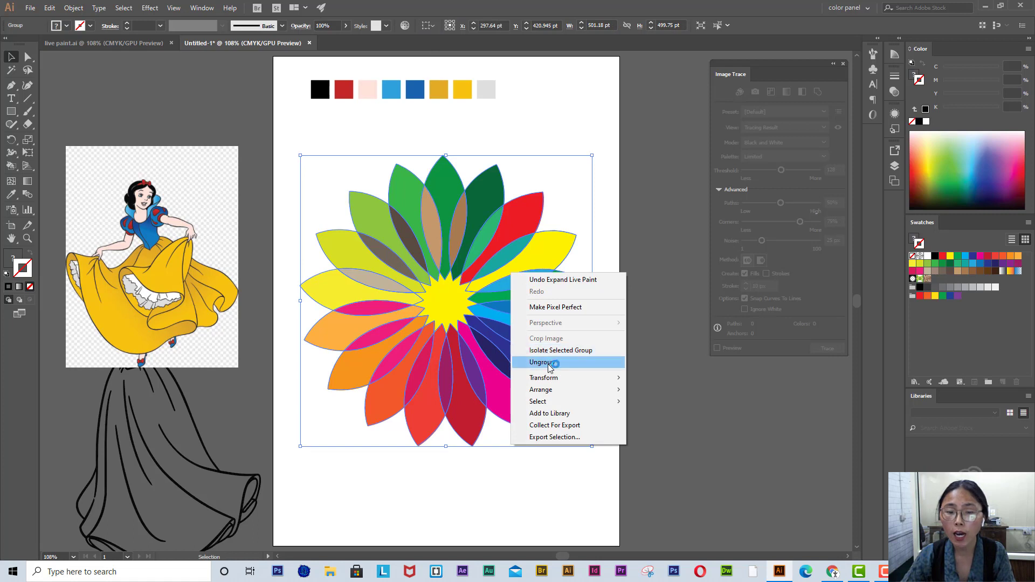
pyautogui.click(622, 261)
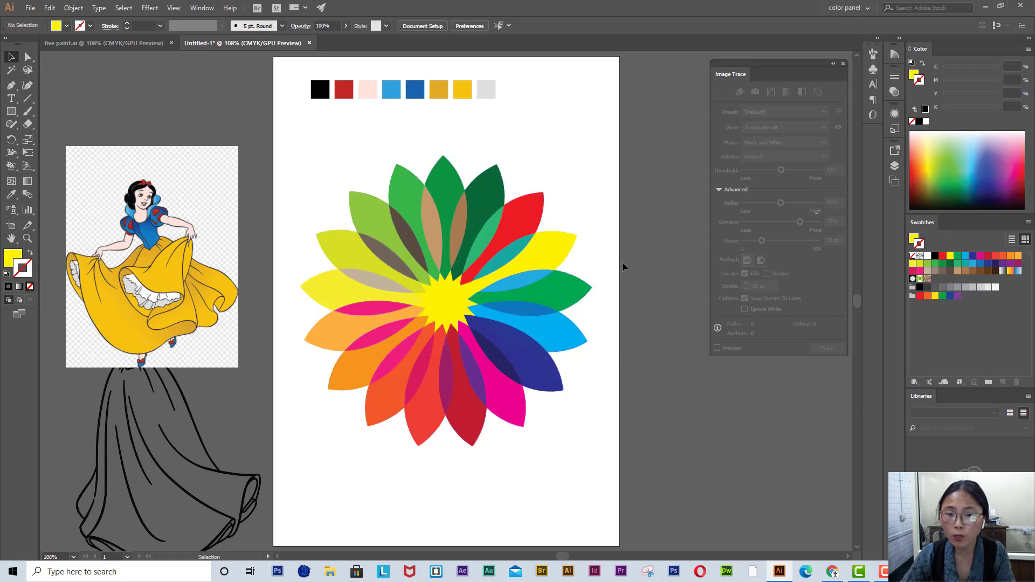
# Try pulling the yellow outer petal piece away from the flower and undo the move.
pyautogui.click(568, 248)
pyautogui.moveTo(568, 249); pyautogui.dragTo(601, 245)
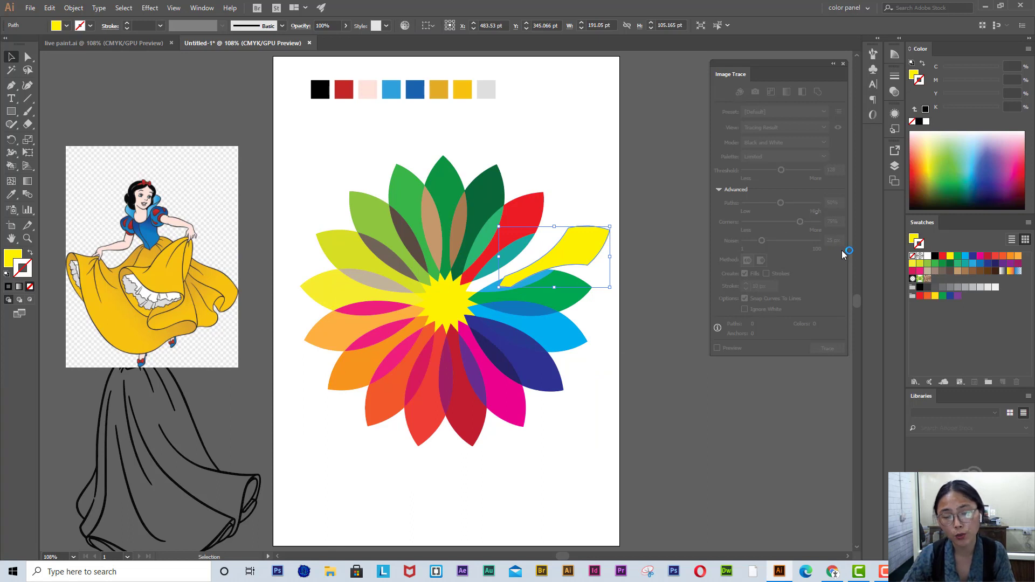
pyautogui.hotkey('ctrl', 'z')
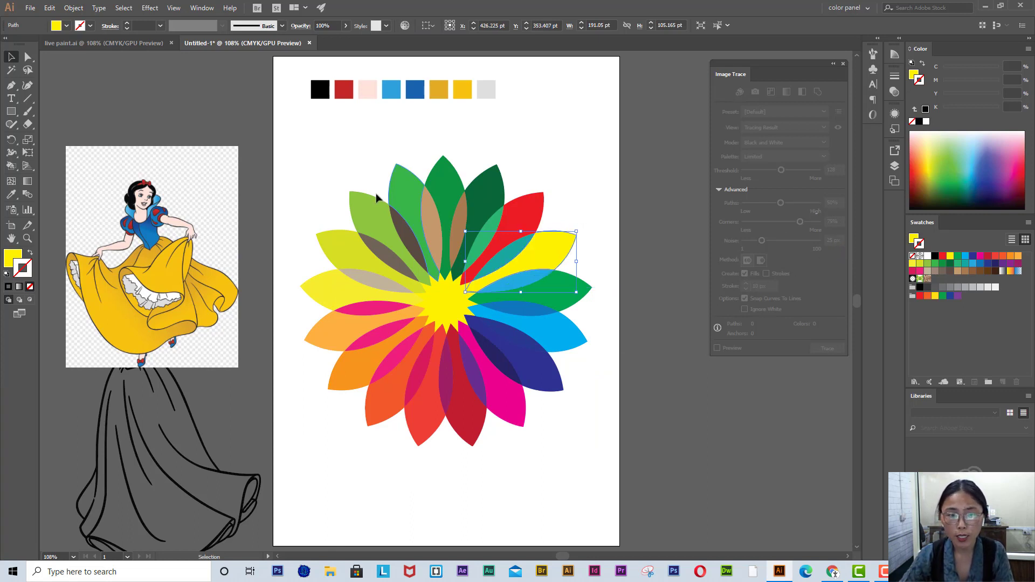
# Select all the flower's pieces and scale them down proportionally about their centre to about 127 pt wide.
pyautogui.moveTo(309, 163); pyautogui.dragTo(582, 443)
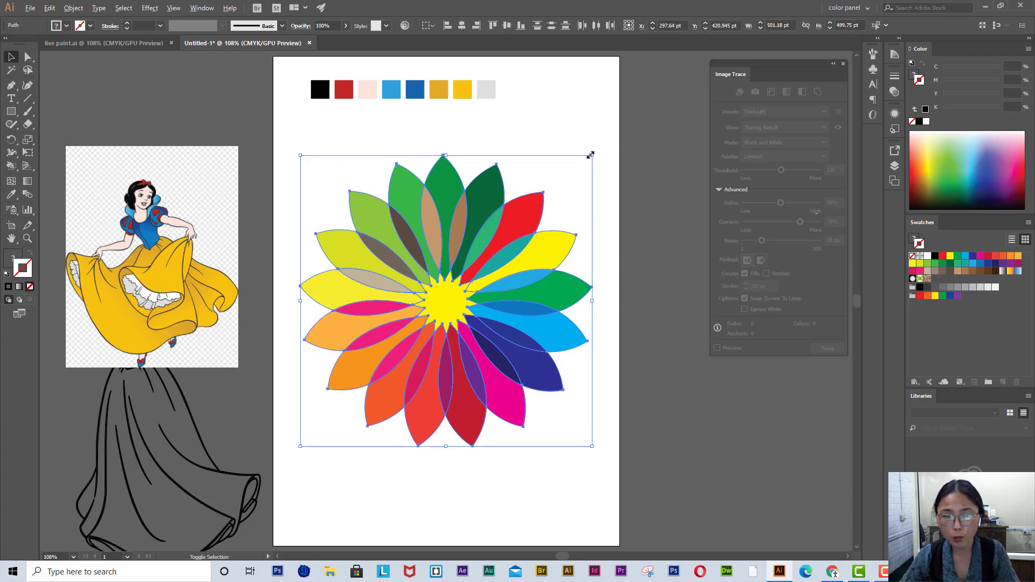
pyautogui.moveTo(590, 155); pyautogui.dragTo(483, 264)
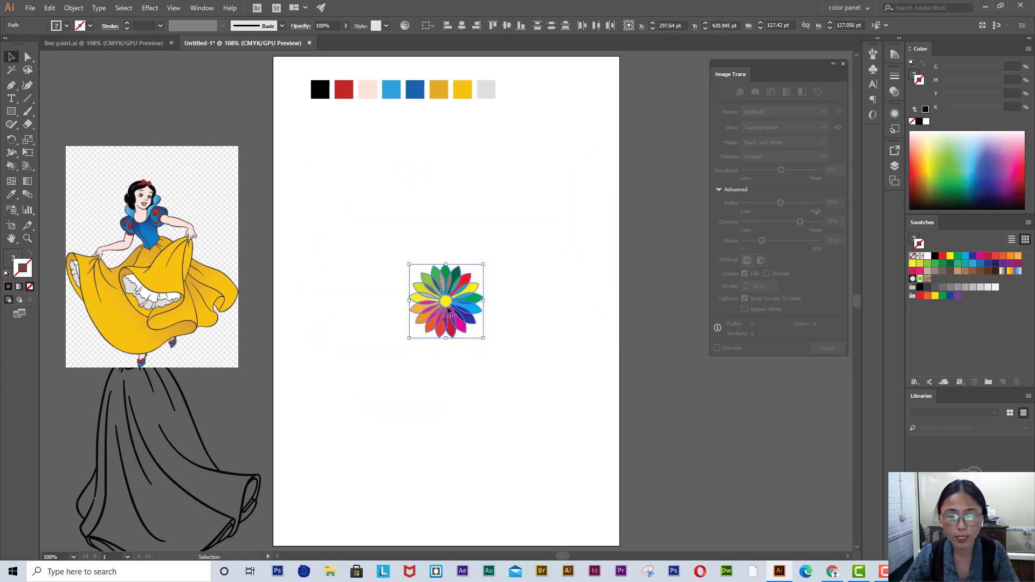
pyautogui.click(527, 278)
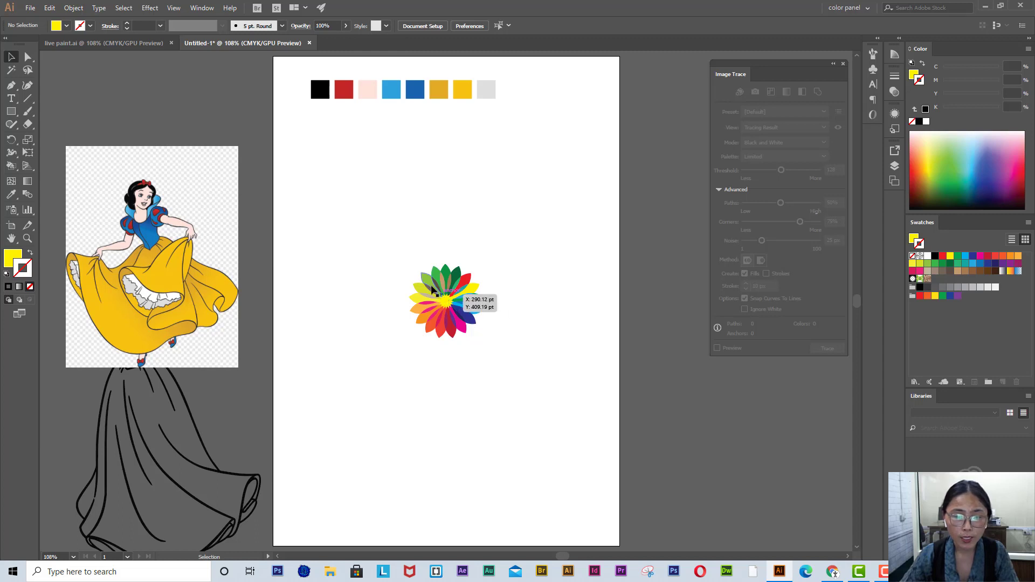
# Group the pieces of the small flower and move it off the artboard to the lower right.
pyautogui.moveTo(399, 269); pyautogui.dragTo(499, 351)
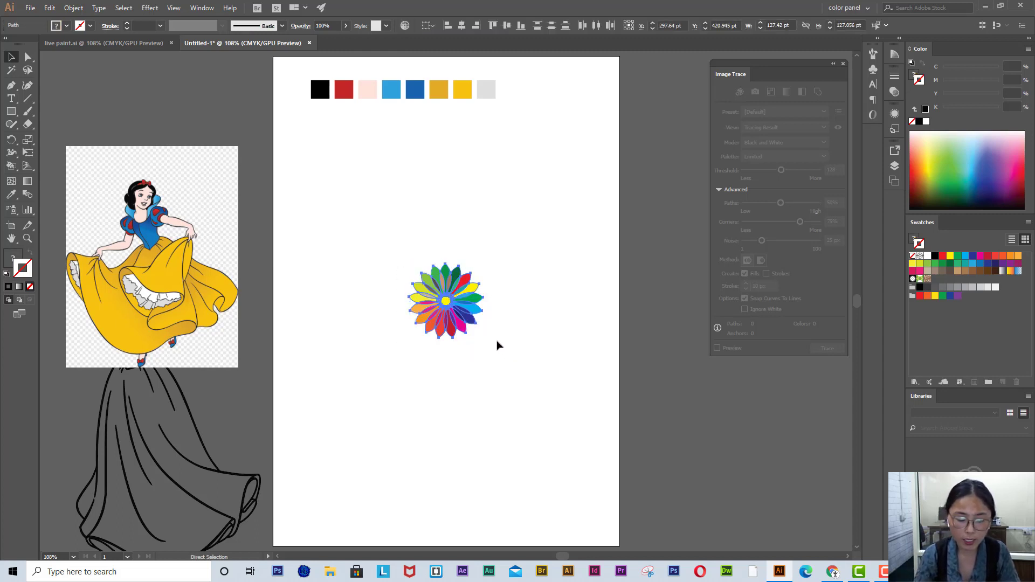
pyautogui.hotkey('ctrl', 'g')
pyautogui.moveTo(472, 300); pyautogui.dragTo(717, 436)
pyautogui.click(652, 452)
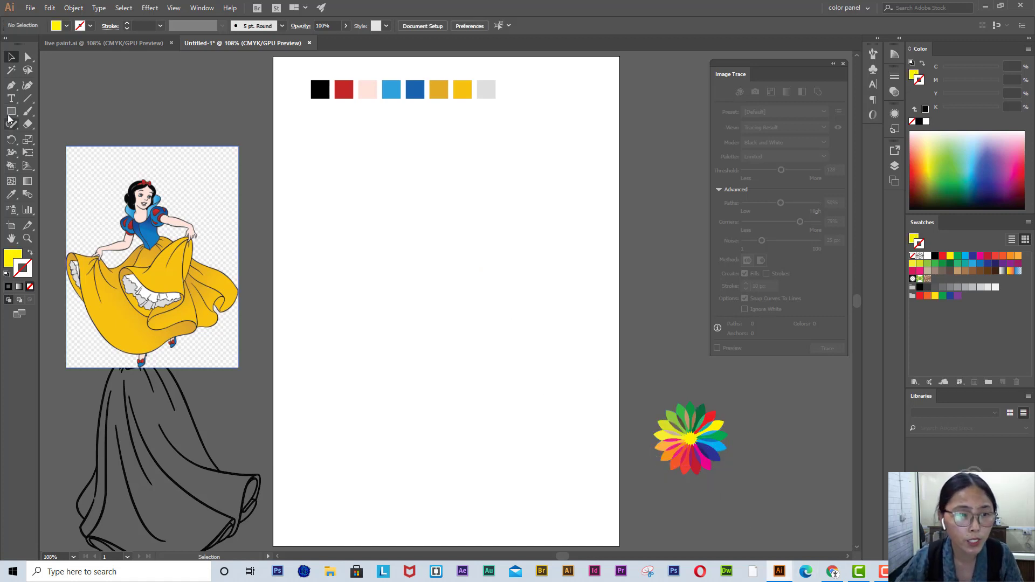
# Draw a circle about 191 pt across on the empty artboard and give it a yellow outline with no fill.
pyautogui.moveTo(10, 114); pyautogui.dragTo(50, 134)
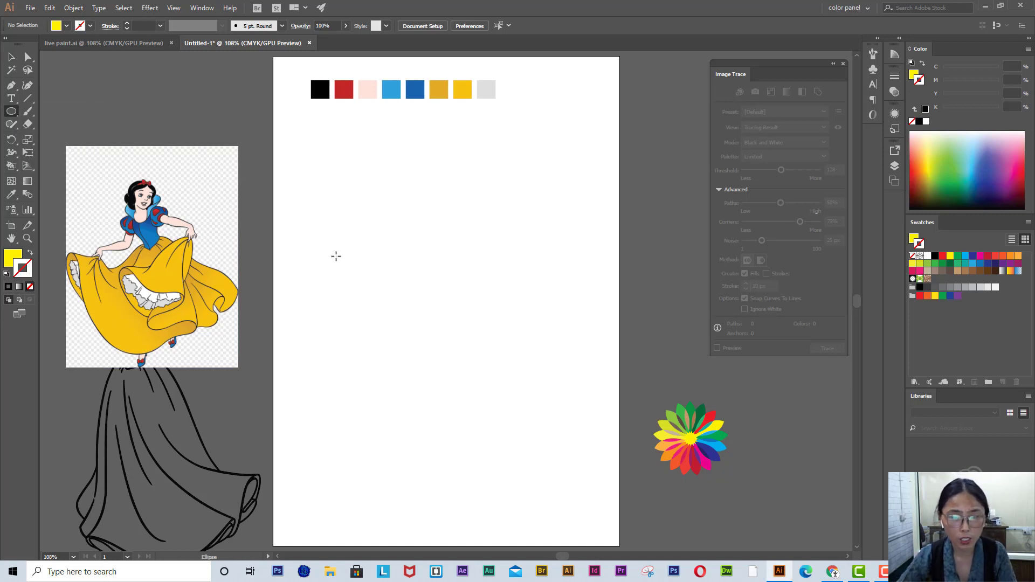
pyautogui.moveTo(382, 213); pyautogui.dragTo(494, 324)
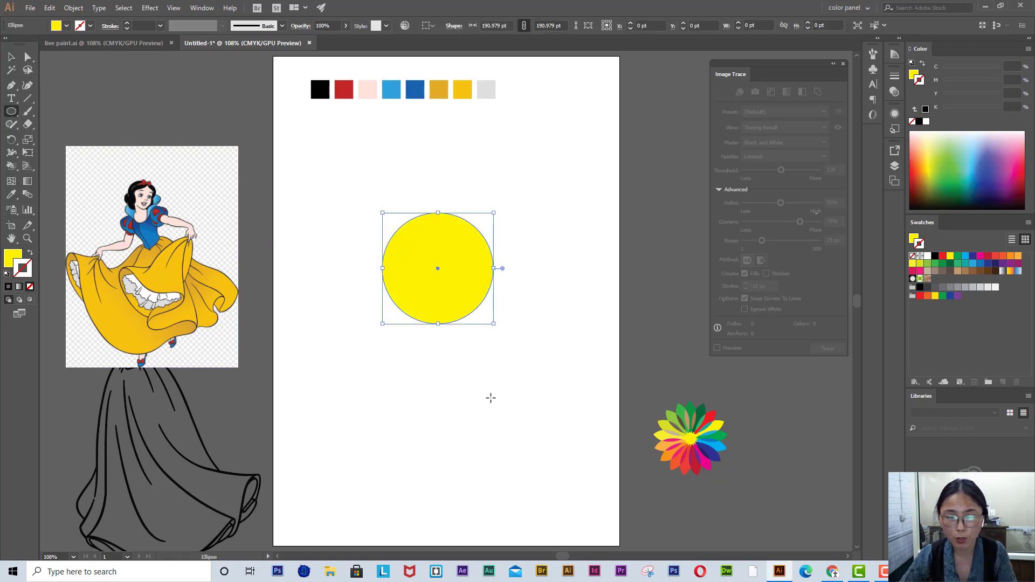
pyautogui.click(30, 254)
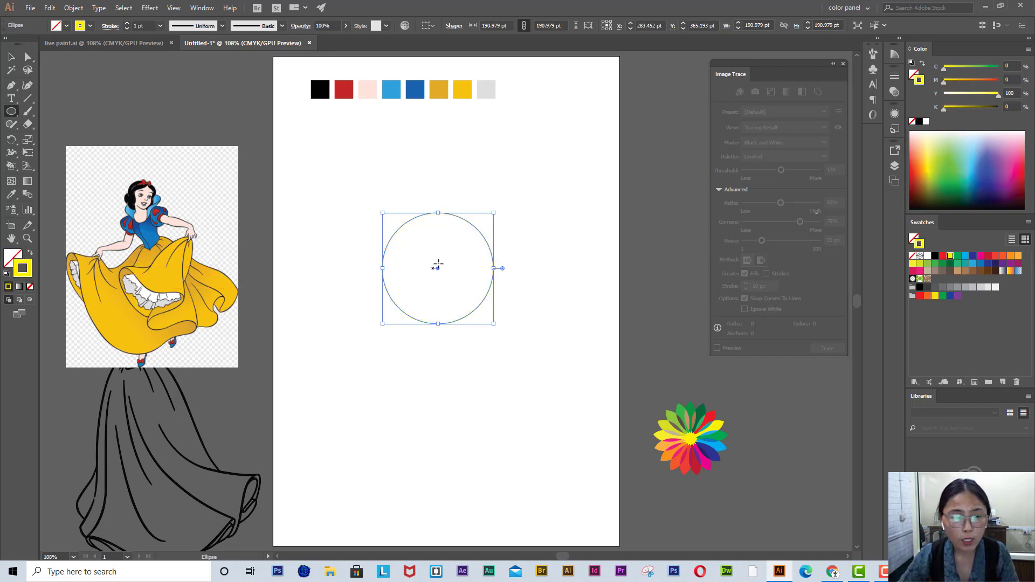
# Rotate a copy of the circle about its bottom anchor point and repeat the transformation until the overlapping circles form a full ring.
pyautogui.click(11, 139)
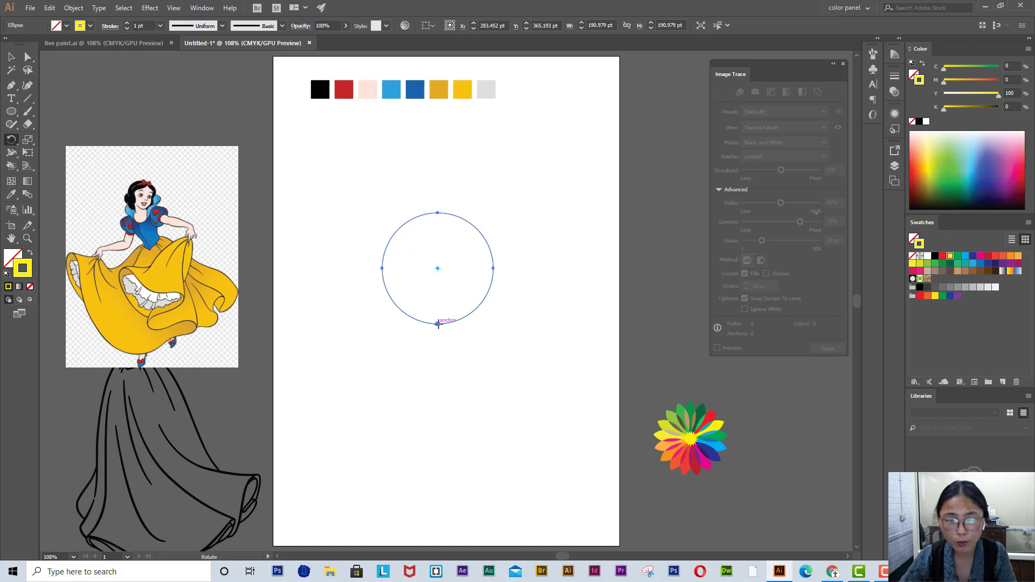
pyautogui.moveTo(462, 258); pyautogui.dragTo(525, 296)
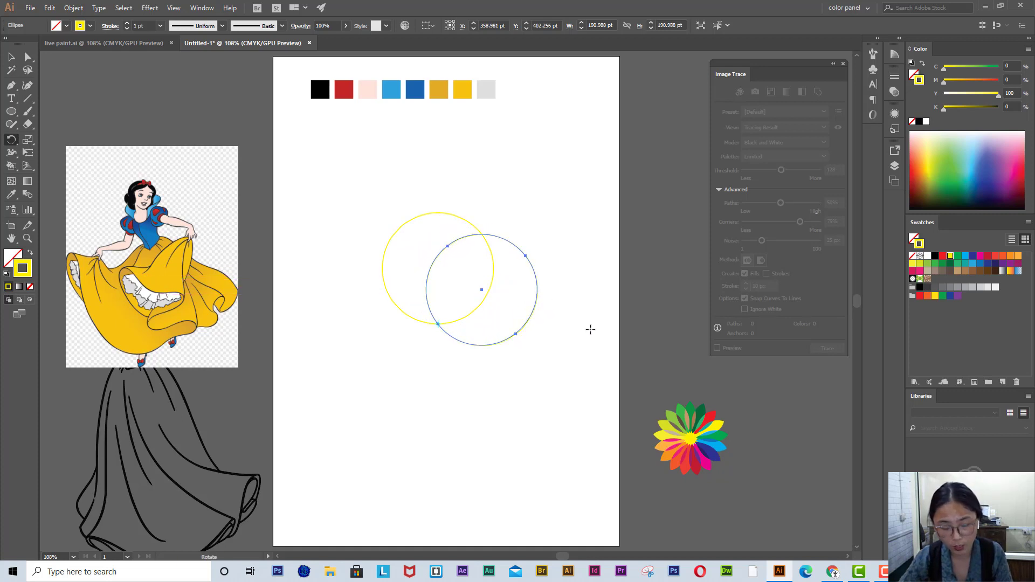
pyautogui.press('v')
pyautogui.hotkey('ctrl', 'd')
pyautogui.hotkey('ctrl', 'd')
pyautogui.hotkey('ctrl', 'd')
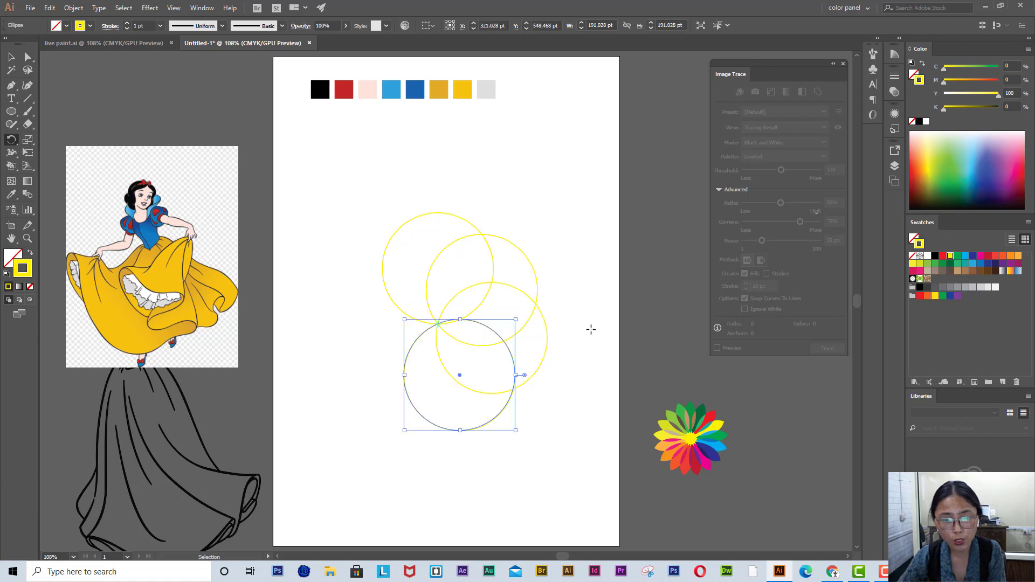
pyautogui.hotkey('ctrl', 'd')
pyautogui.hotkey('ctrl', 'd')
pyautogui.hotkey('ctrl', 'd')
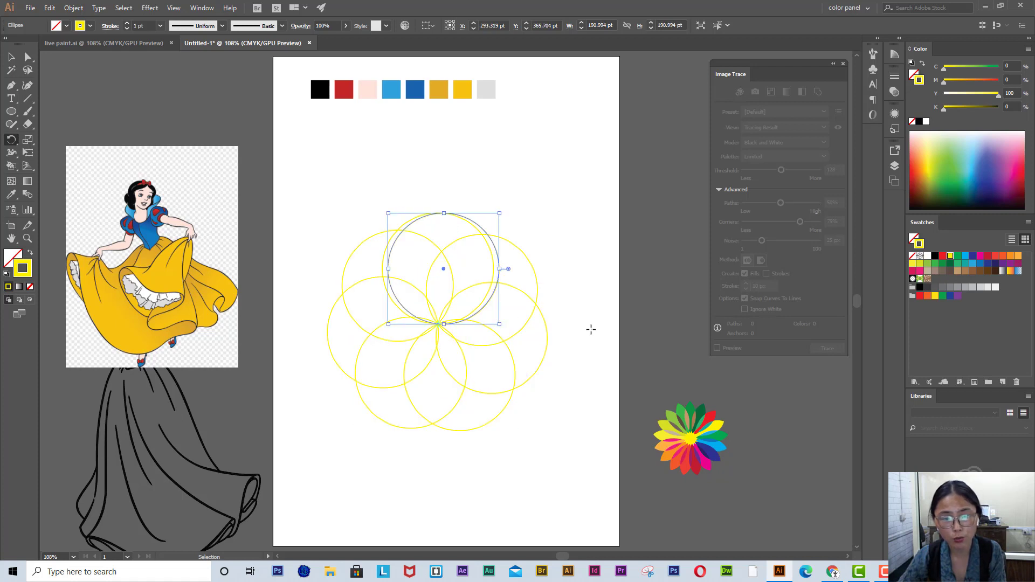
# Delete the surplus circle nearly coinciding with the first one, and move the remaining ring of circles slightly up the artboard.
pyautogui.press('r')
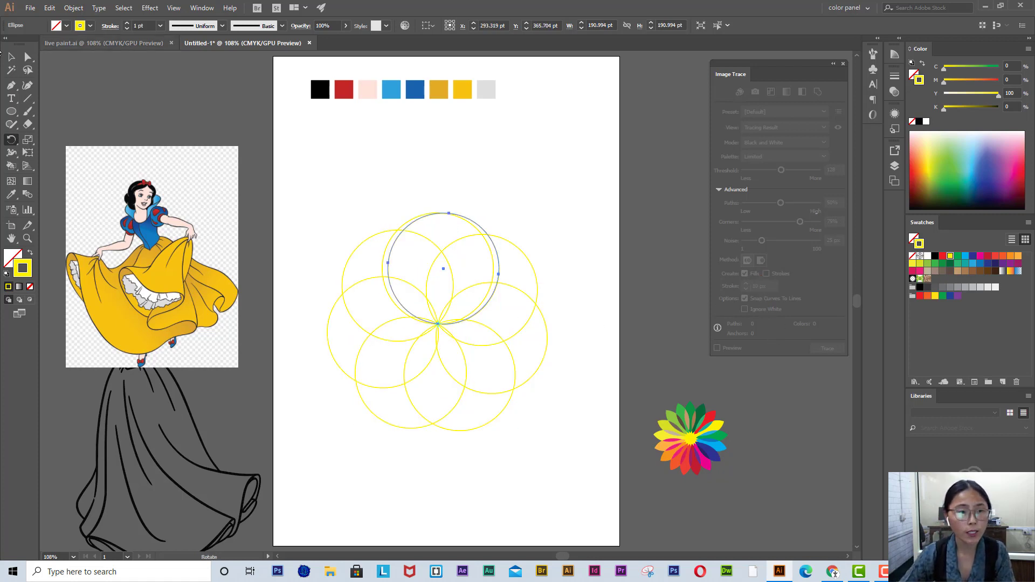
pyautogui.click(11, 57)
pyautogui.click(378, 260)
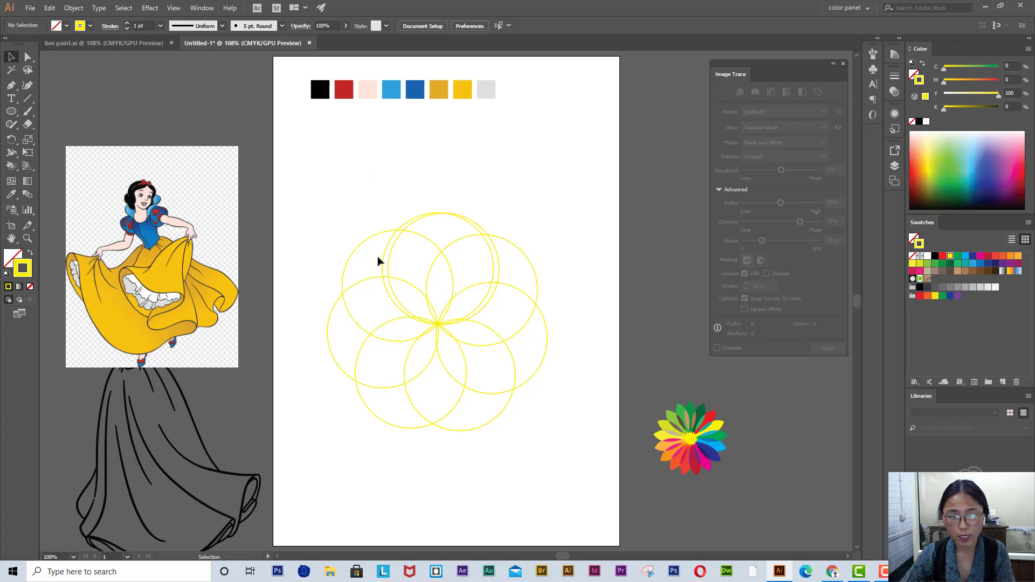
pyautogui.click(412, 279)
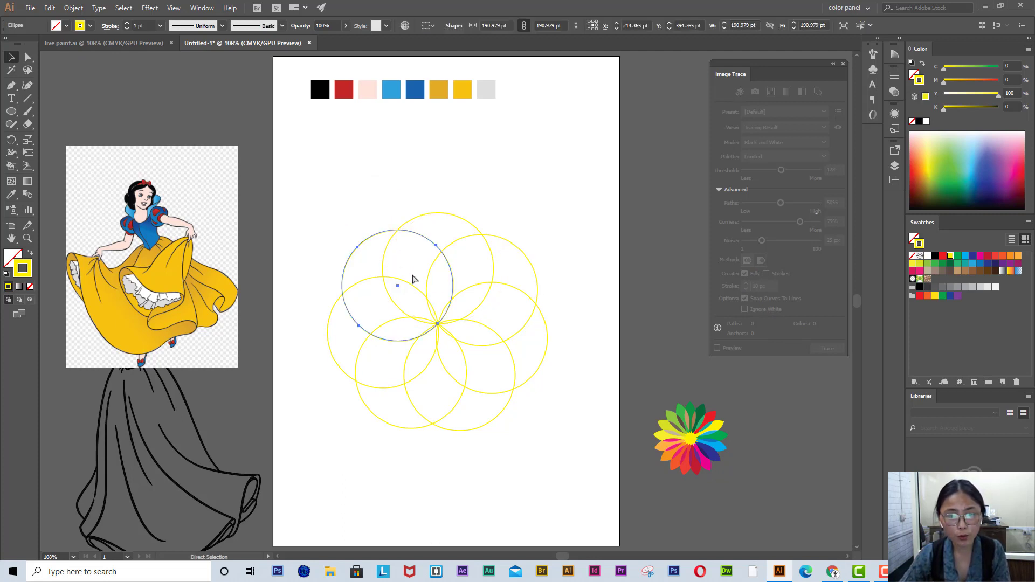
pyautogui.click(490, 204)
pyautogui.moveTo(301, 203); pyautogui.dragTo(526, 453)
pyautogui.moveTo(503, 342); pyautogui.dragTo(511, 311)
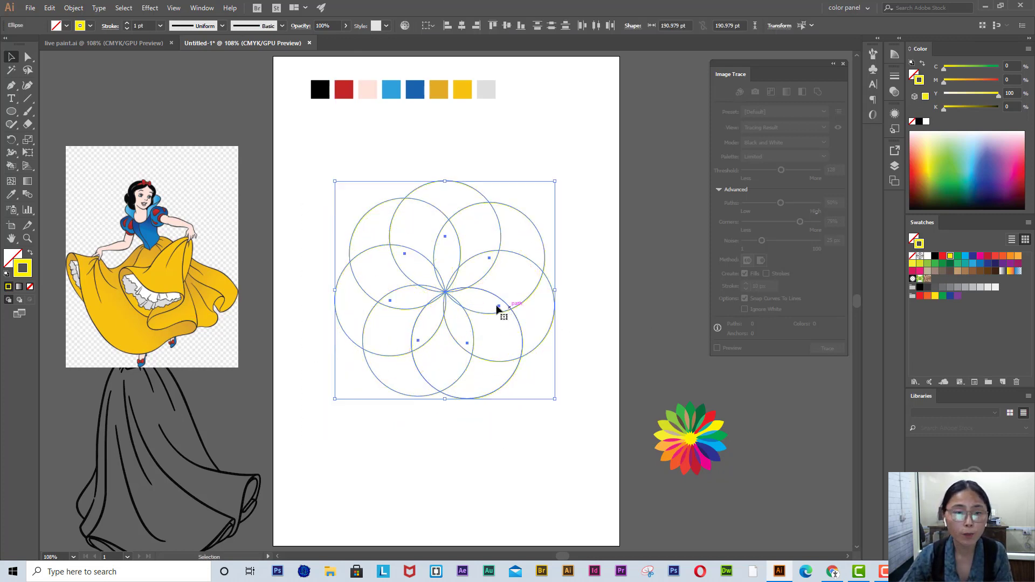
# Live Paint the seven outermost regions of the circle ring with dark green C=90 M=30 Y=95 K=30.
pyautogui.click(11, 166)
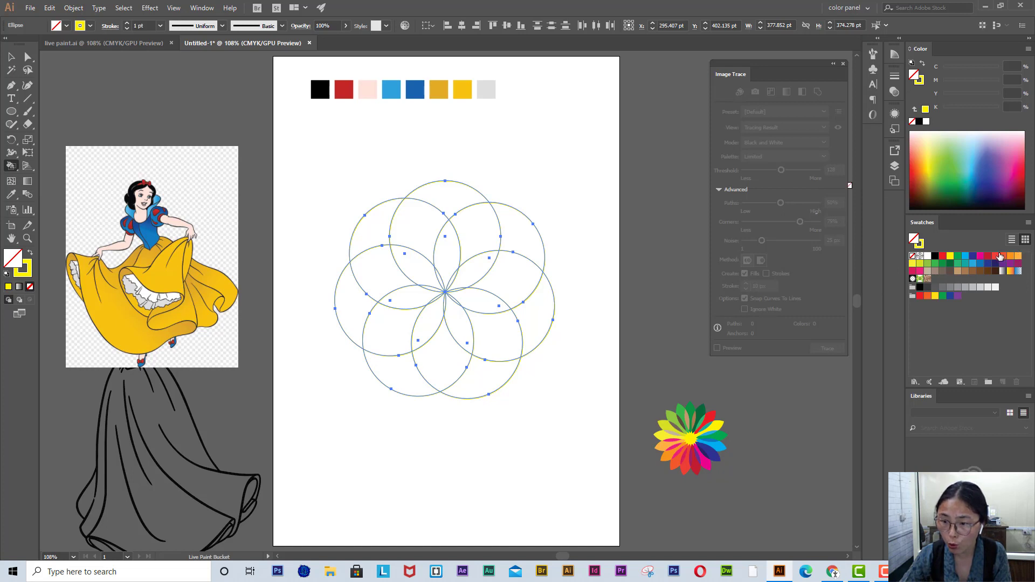
pyautogui.click(950, 264)
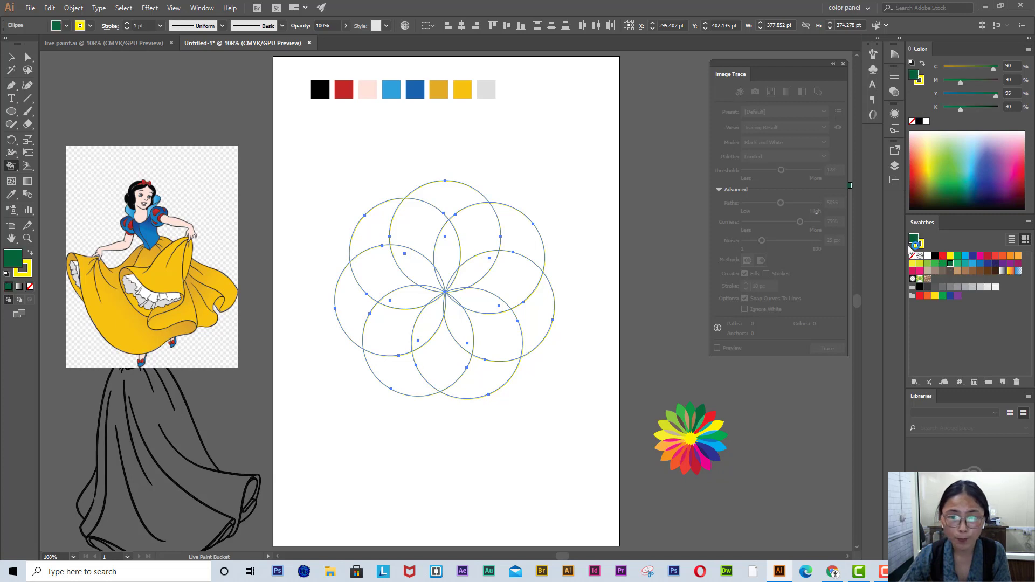
pyautogui.click(463, 188)
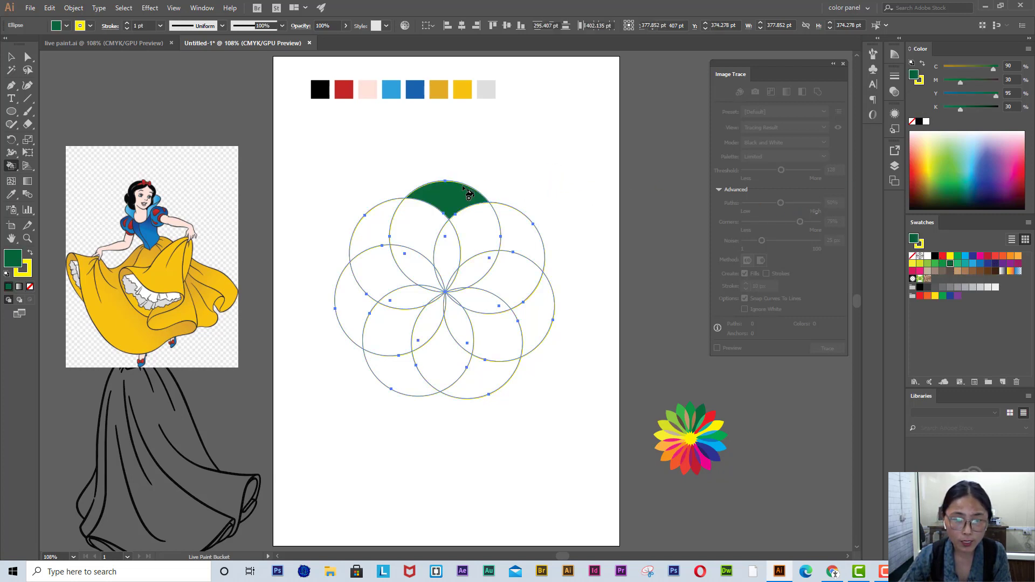
pyautogui.click(521, 229)
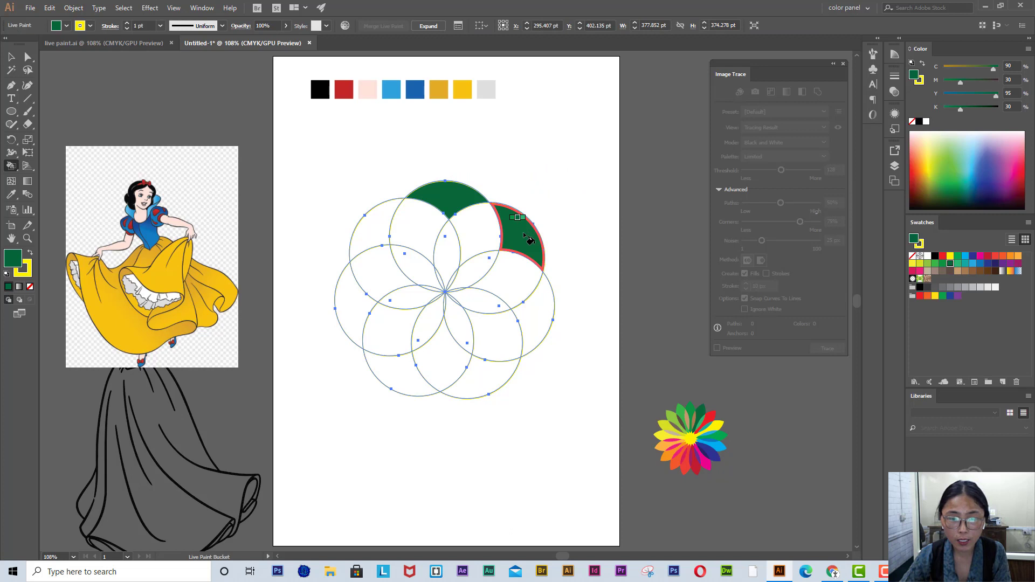
pyautogui.click(531, 318)
pyautogui.click(486, 385)
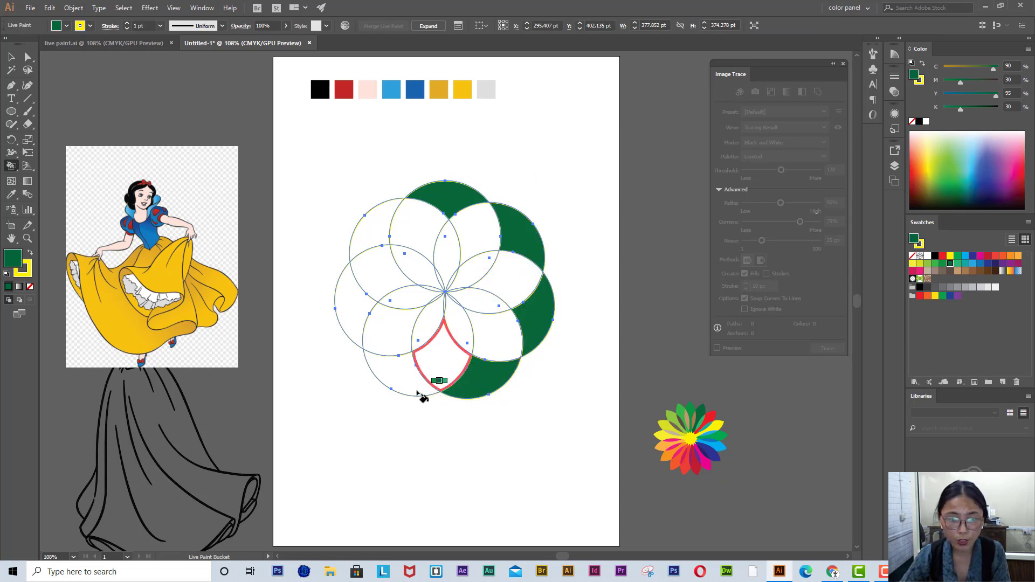
pyautogui.click(391, 377)
pyautogui.click(353, 321)
pyautogui.click(372, 226)
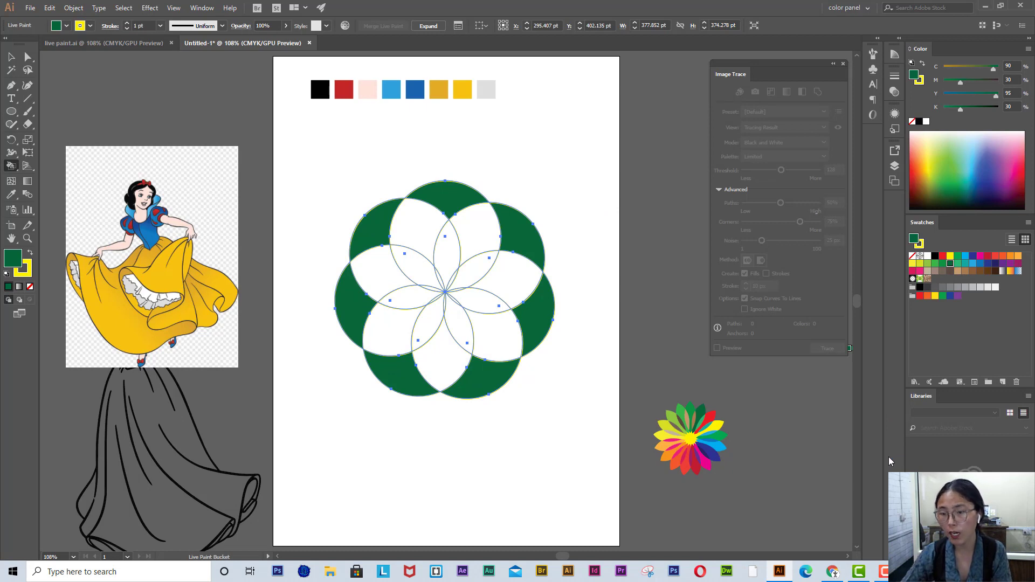
# Paint the seven regions just inside the dark green ones with medium green C=85 M=10 Y=100 K=10.
pyautogui.click(944, 264)
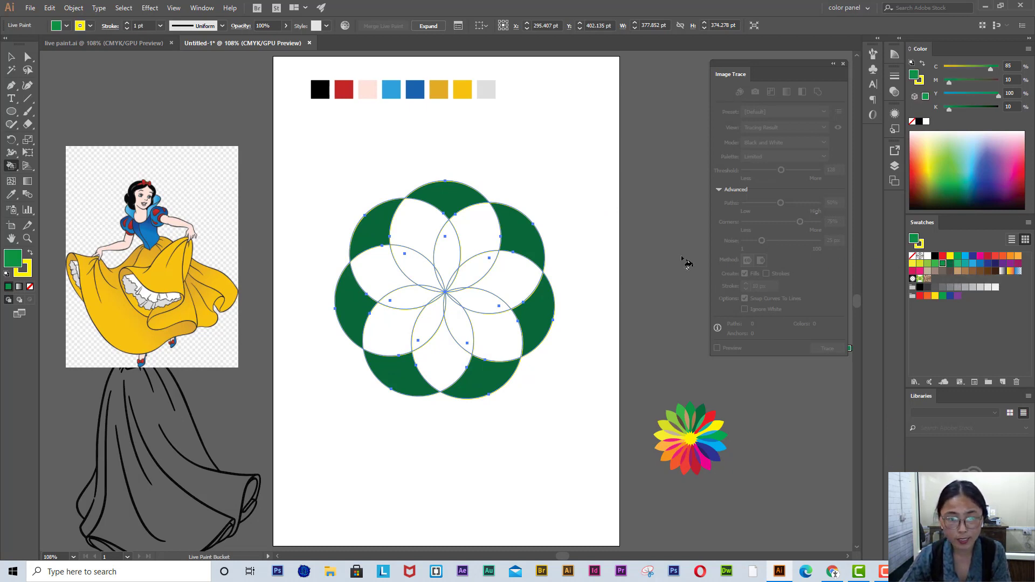
pyautogui.click(488, 244)
pyautogui.click(504, 271)
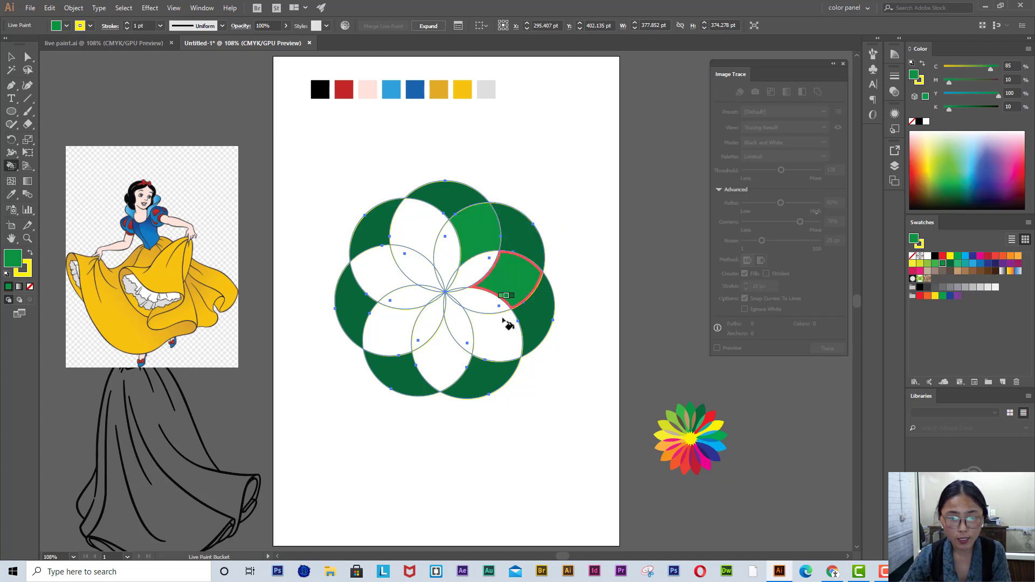
pyautogui.click(499, 329)
pyautogui.click(447, 363)
pyautogui.click(395, 323)
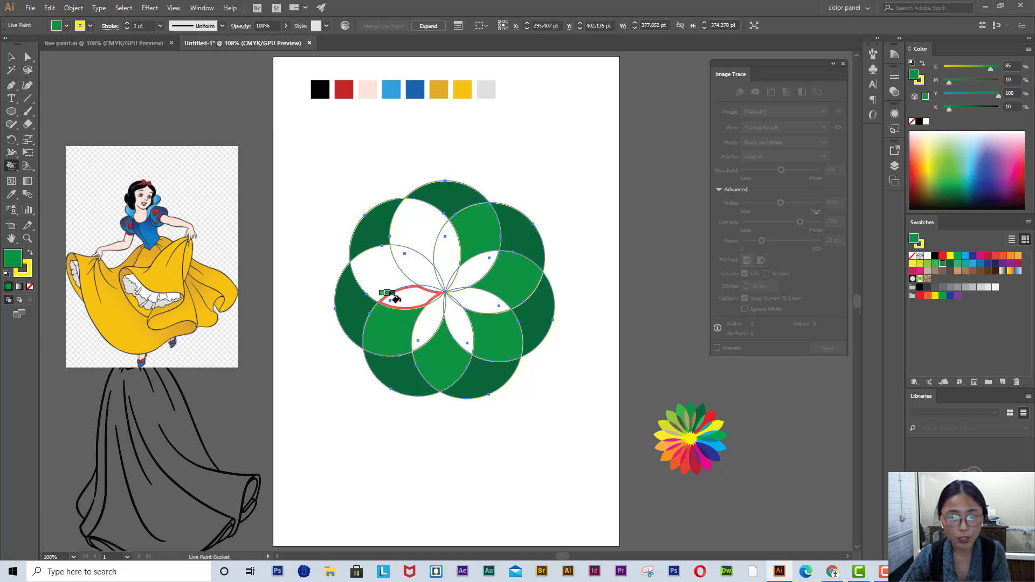
pyautogui.click(387, 274)
pyautogui.click(429, 237)
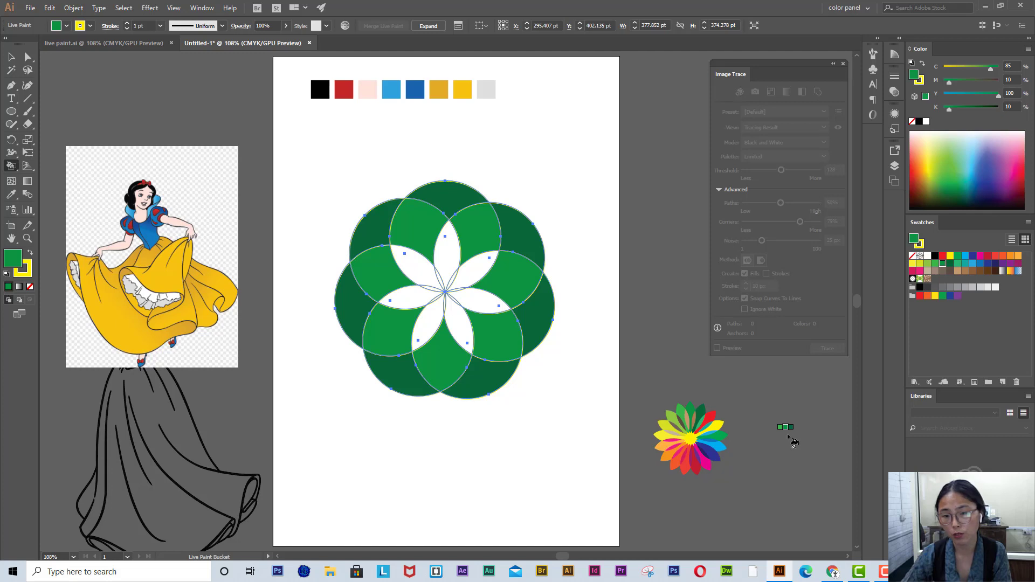
# Paint the seven narrow inner petals around the centre with light green C=75 M=0 Y=100 K=0.
pyautogui.click(935, 264)
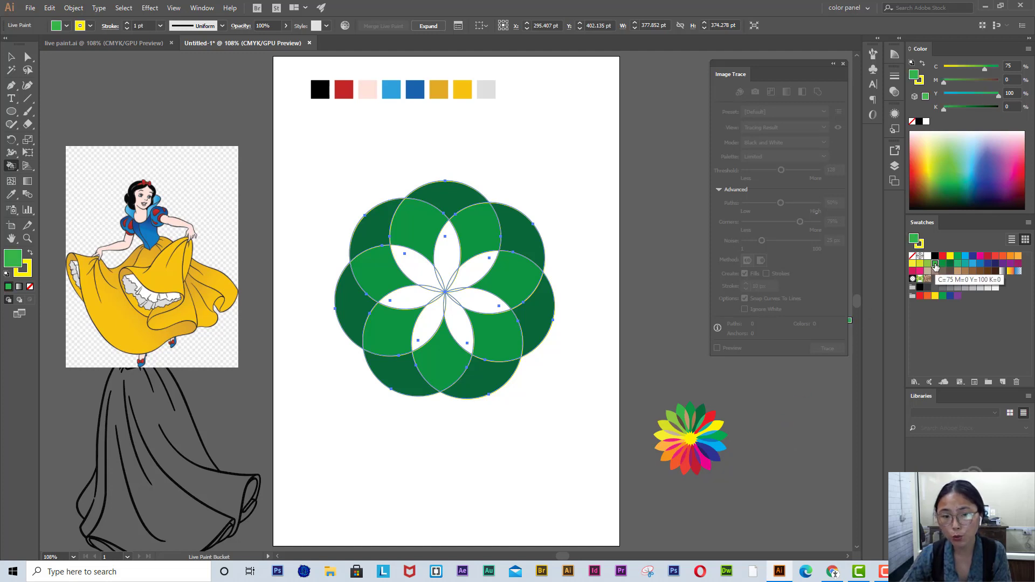
pyautogui.click(485, 276)
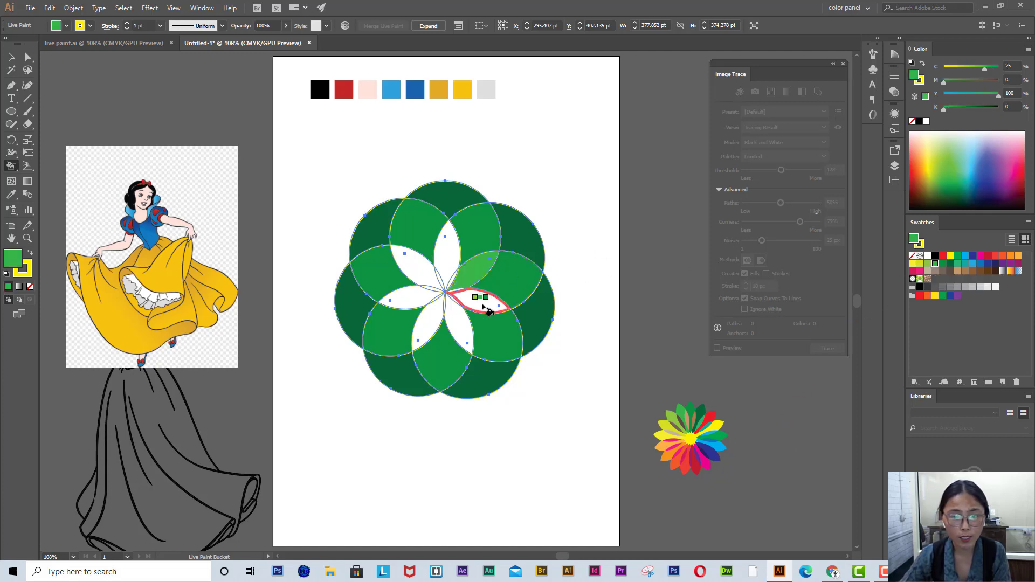
pyautogui.click(484, 307)
pyautogui.click(451, 333)
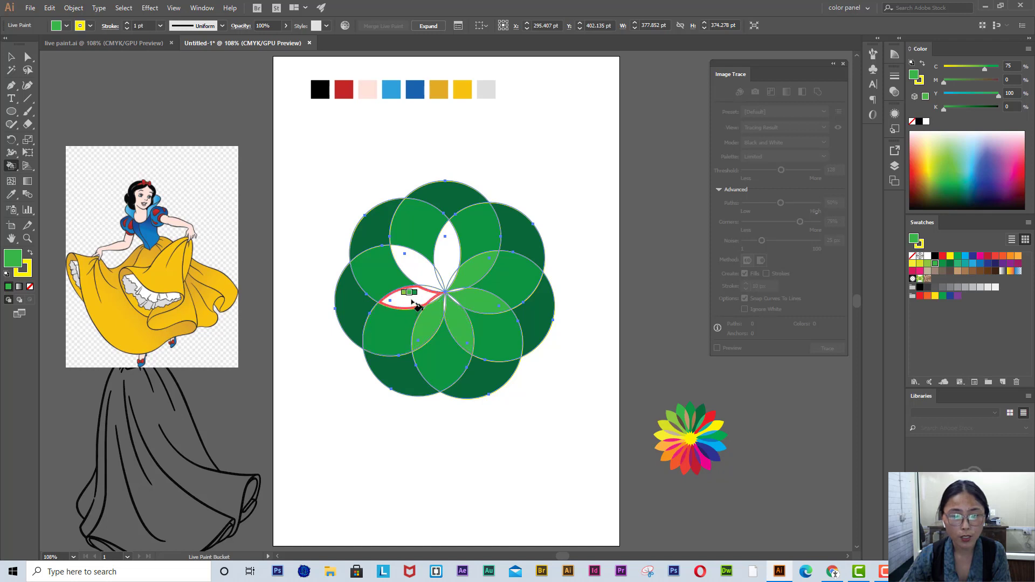
pyautogui.click(414, 302)
pyautogui.click(418, 264)
pyautogui.click(446, 253)
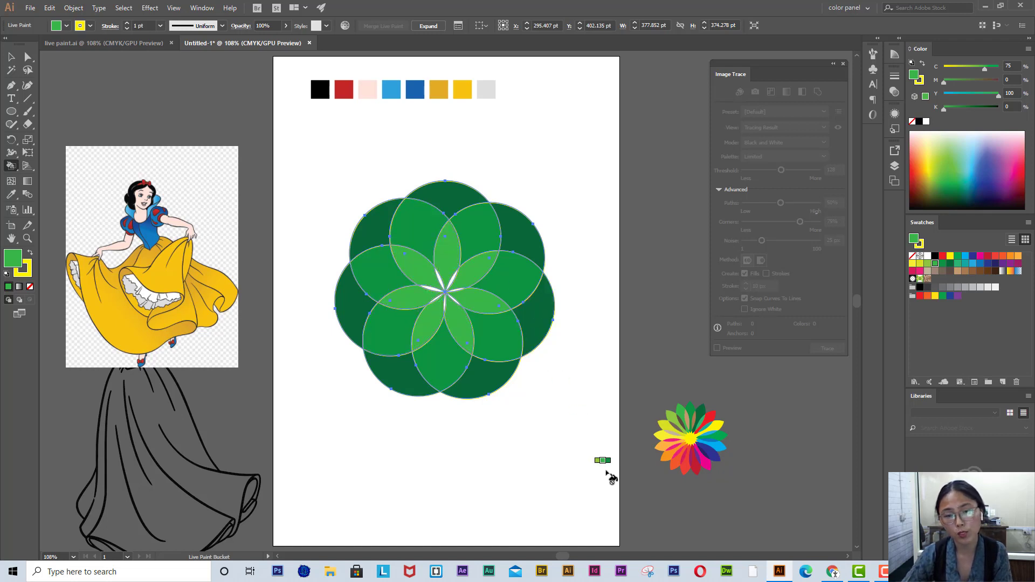
# Paint the thin slivers at the centre with yellow-green C=20 M=0 Y=100 K=0 and remove the outline from the whole green flower.
pyautogui.click(921, 264)
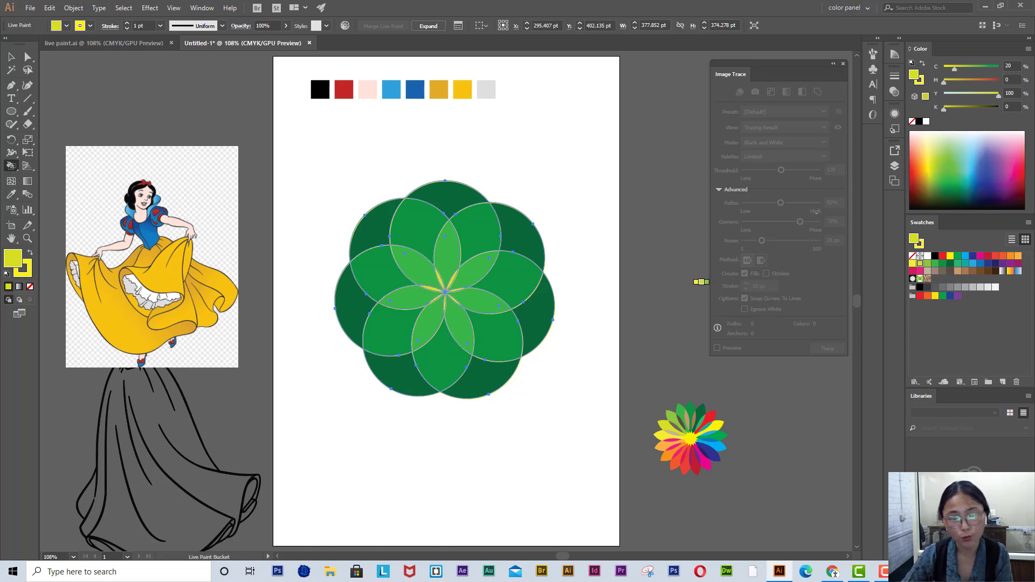
pyautogui.click(8, 59)
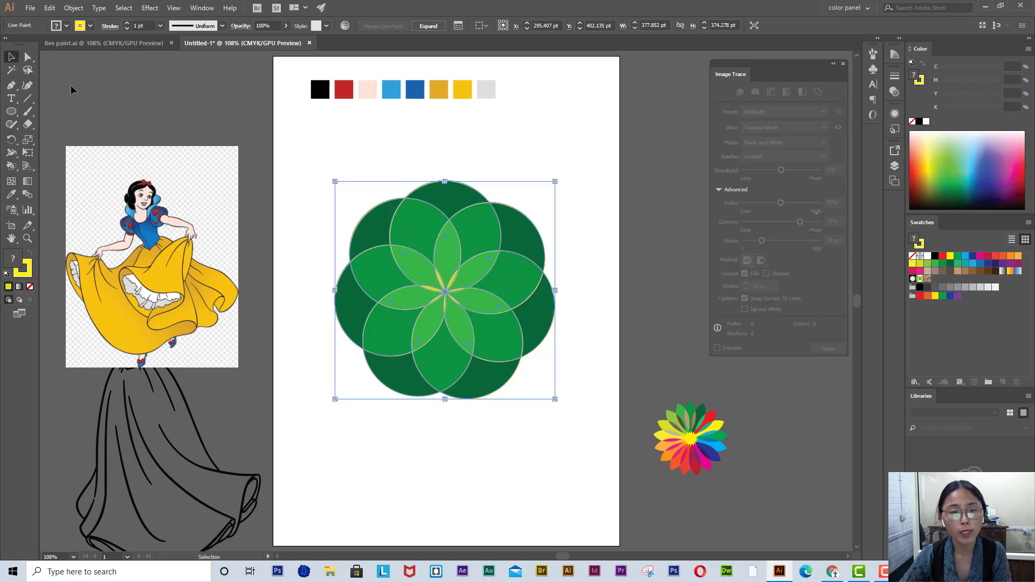
pyautogui.click(27, 276)
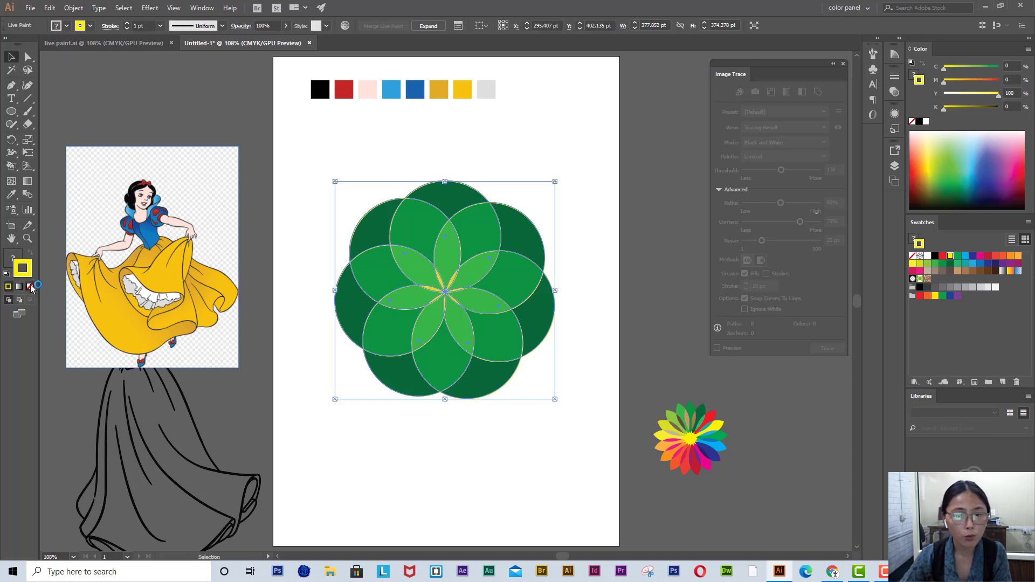
pyautogui.click(30, 287)
pyautogui.click(577, 156)
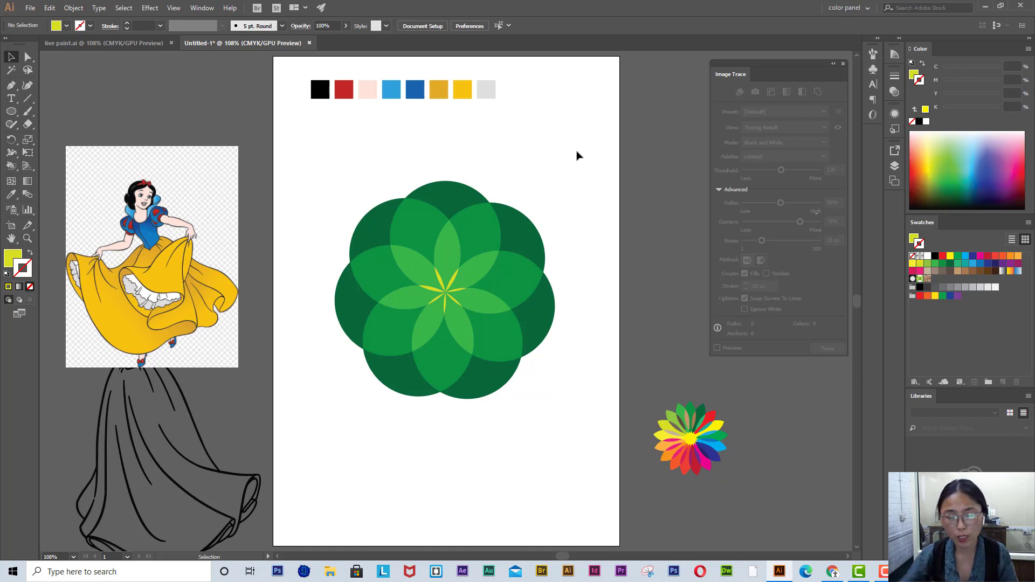
# Scale the green flower down to about 174 pt wide and move it off the artboard beside the small multicoloured flower.
pyautogui.moveTo(300, 178)
pyautogui.mouseDown()
pyautogui.moveTo(495, 402)
pyautogui.moveTo(557, 453)
pyautogui.moveTo(576, 438)
pyautogui.mouseUp()
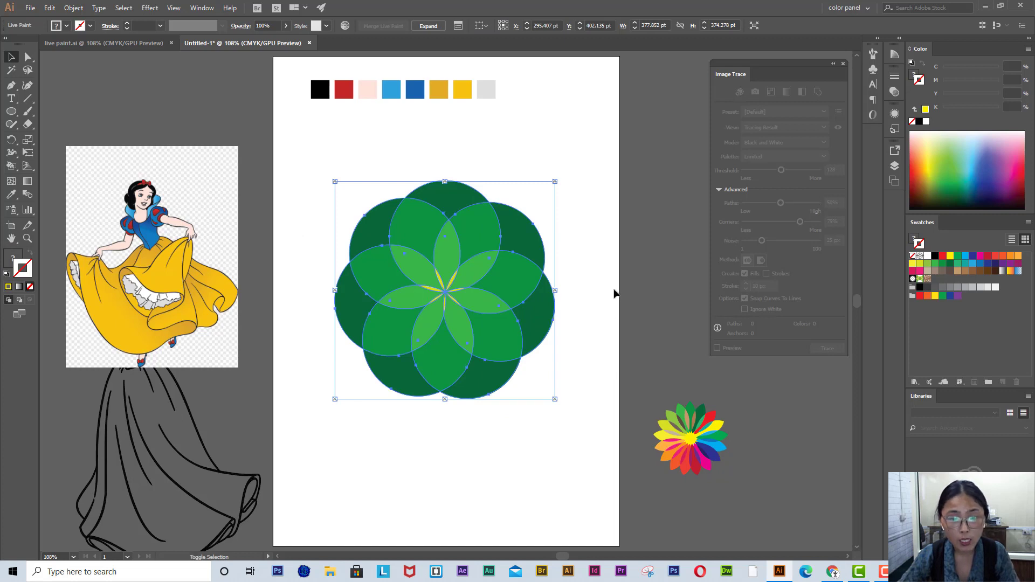
pyautogui.moveTo(555, 183); pyautogui.dragTo(496, 241)
pyautogui.moveTo(455, 274); pyautogui.dragTo(802, 427)
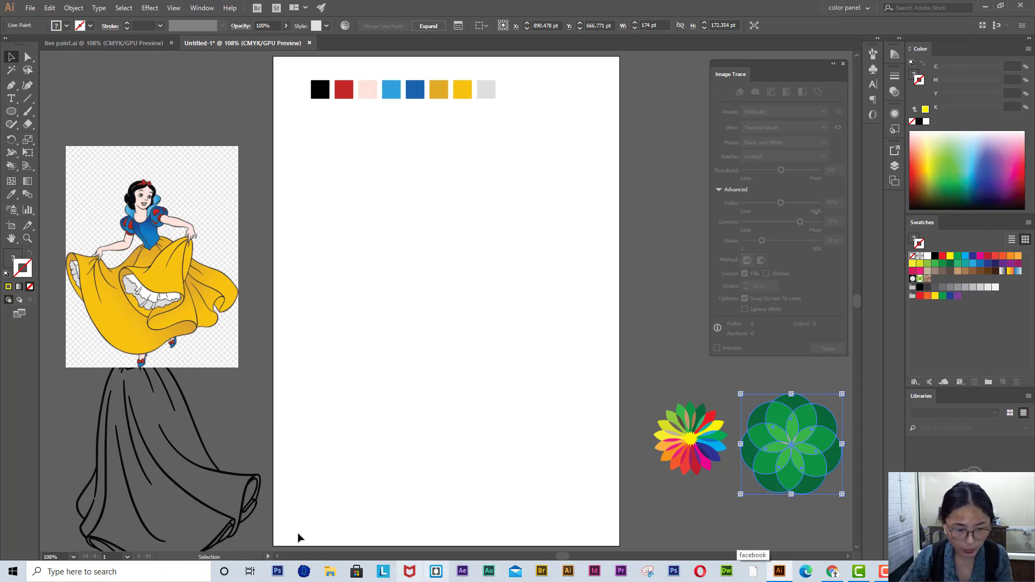
# Move the Snow White line art onto the middle of the artboard, below the row of colour swatches.
pyautogui.moveTo(231, 480)
pyautogui.mouseDown()
pyautogui.moveTo(377, 470)
pyautogui.moveTo(527, 410)
pyautogui.moveTo(558, 386)
pyautogui.mouseUp()
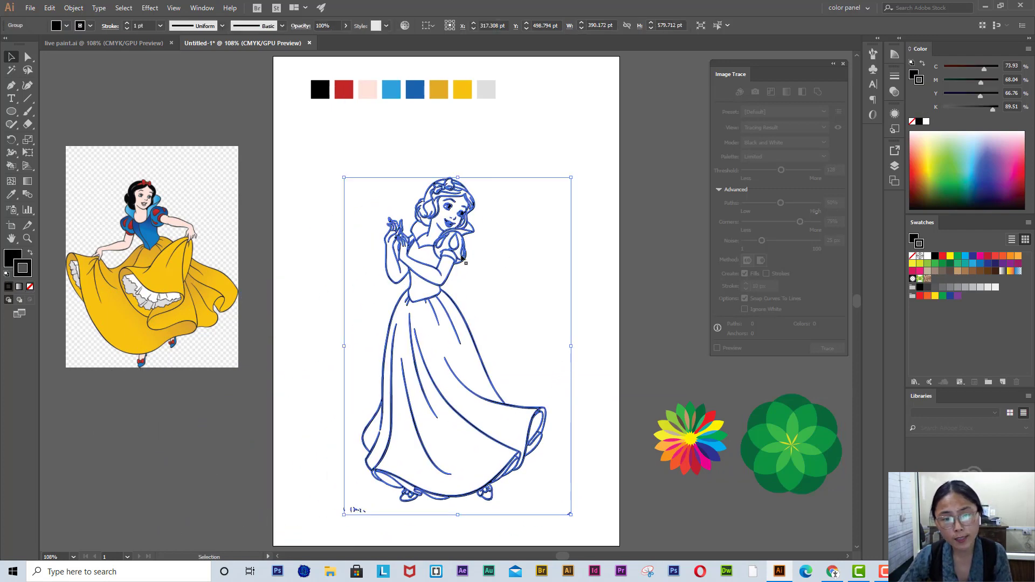
pyautogui.moveTo(462, 258); pyautogui.dragTo(467, 251)
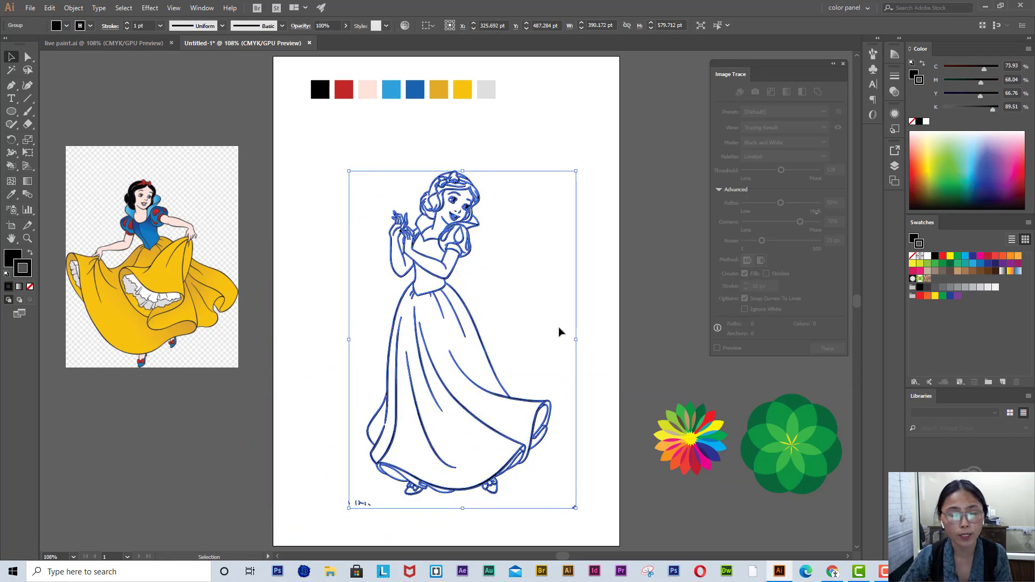
# Live Paint the long skirt with golden yellow C=5.49 M=25.88 Y=100 K=0 sampled from the reference picture's gown.
pyautogui.click(12, 154)
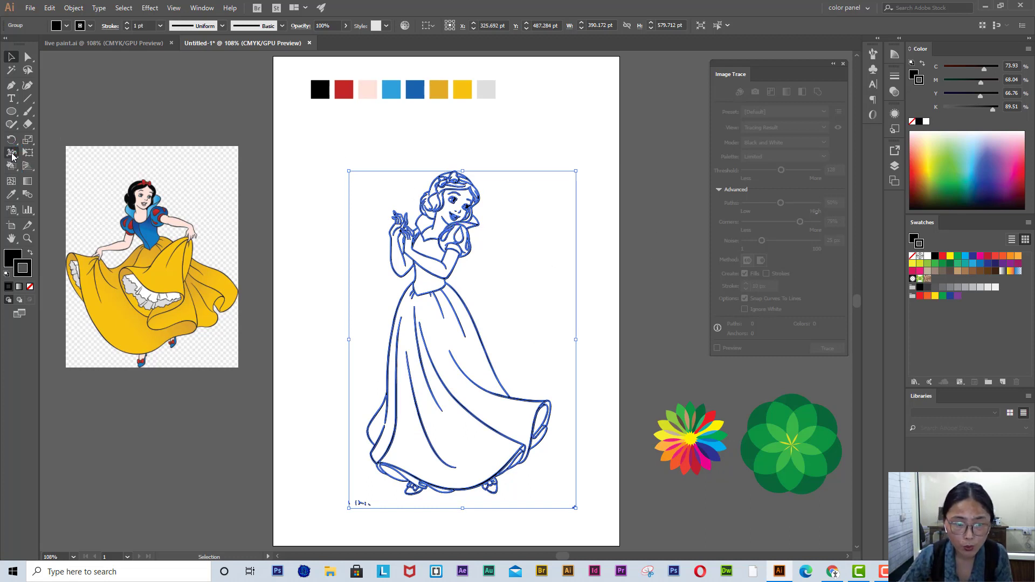
pyautogui.click(13, 167)
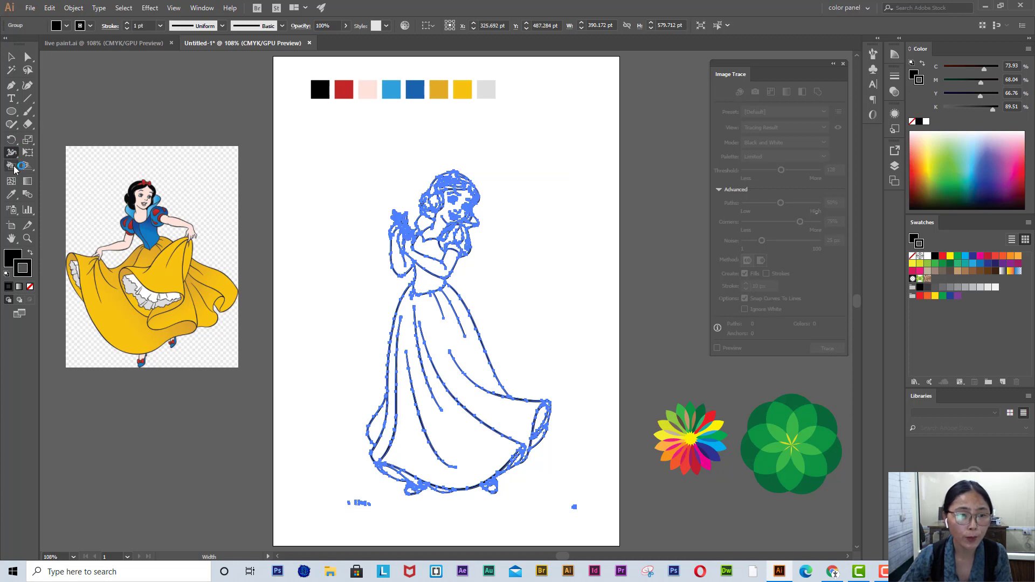
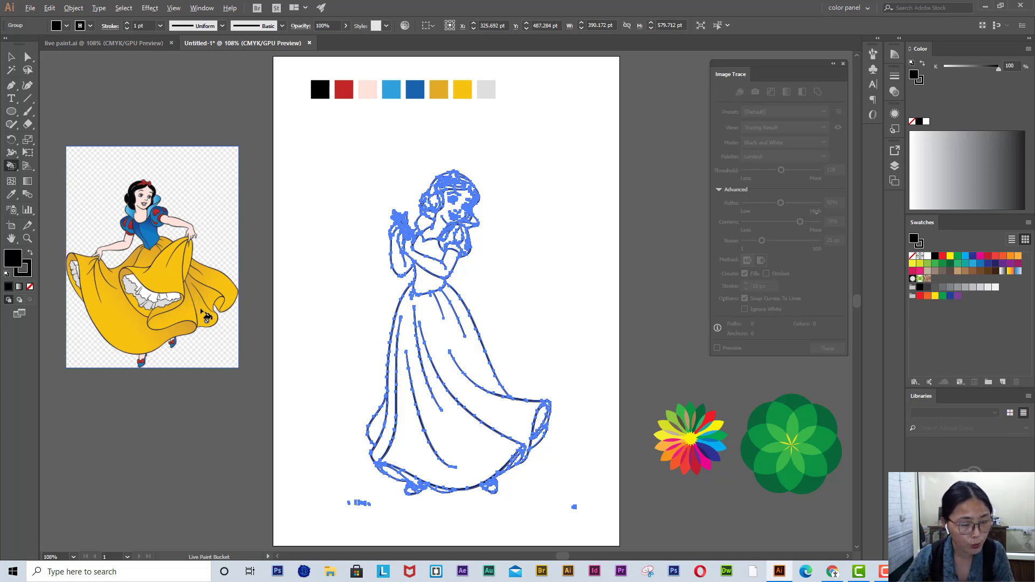
pyautogui.keyDown('alt'); pyautogui.click(205, 305); pyautogui.keyUp('alt')
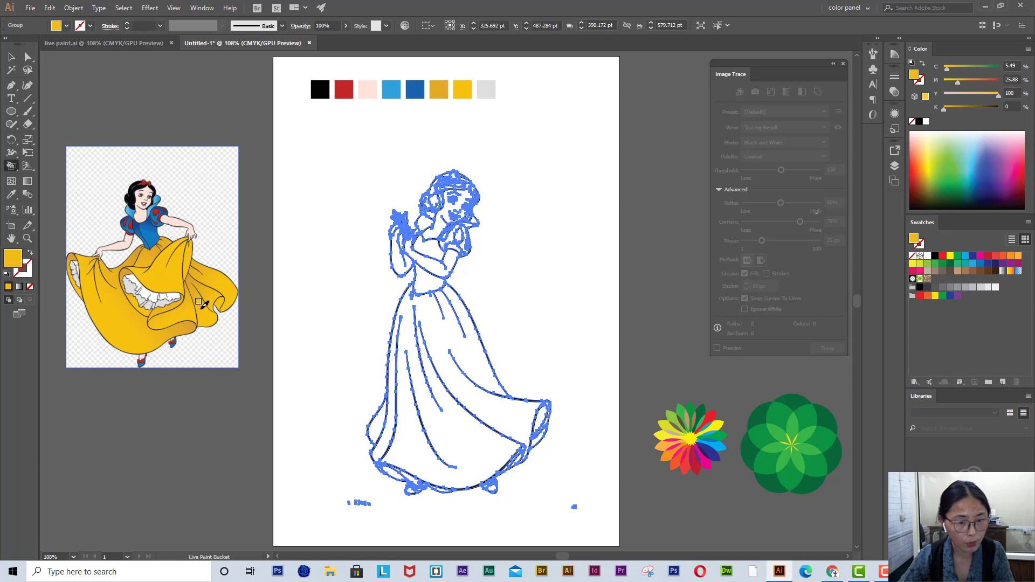
pyautogui.click(495, 430)
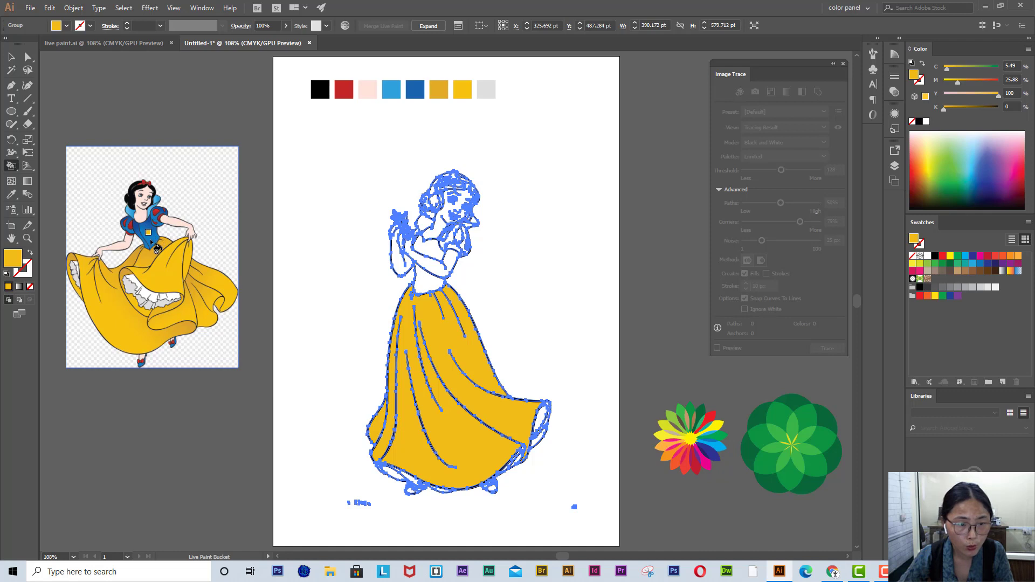
# Paint the waist light blue C=69.8 M=20 Y=0 K=0 and the upper bodice dark blue C=92.55 M=63.92 Y=1.18 K=0 from the palette.
pyautogui.keyDown('alt'); pyautogui.click(395, 91); pyautogui.keyUp('alt')
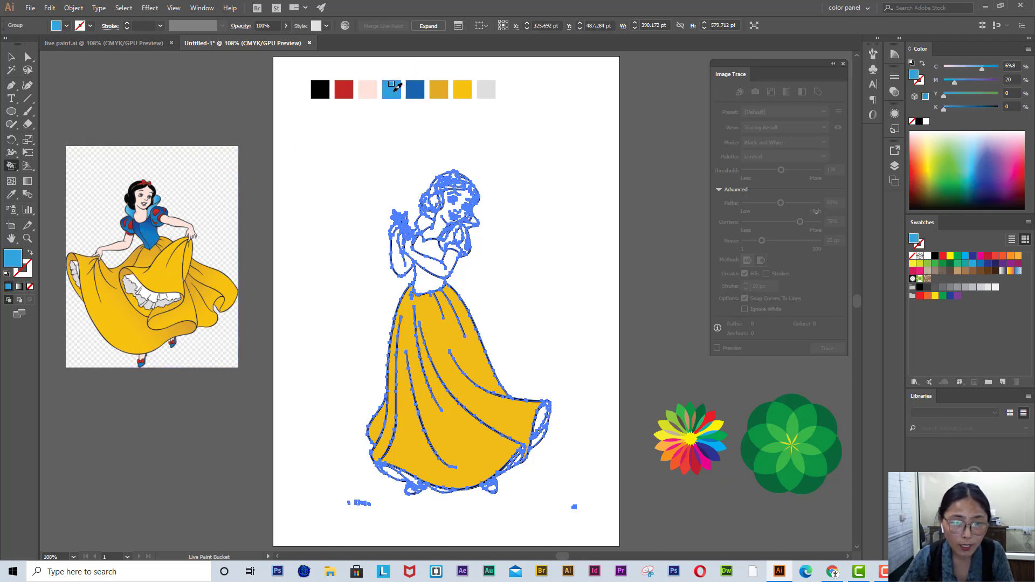
pyautogui.click(429, 286)
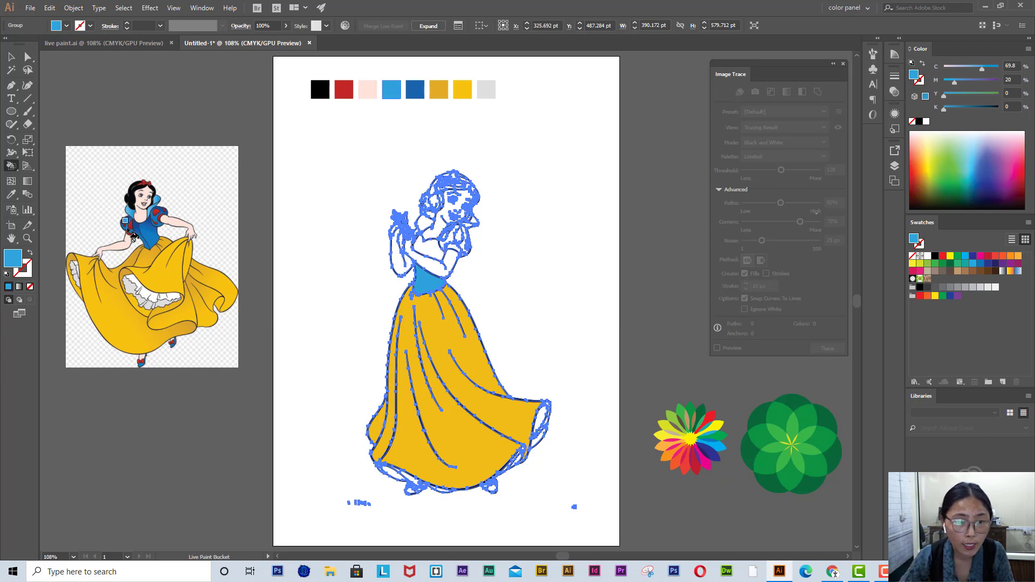
pyautogui.keyDown('alt'); pyautogui.click(420, 96); pyautogui.keyUp('alt')
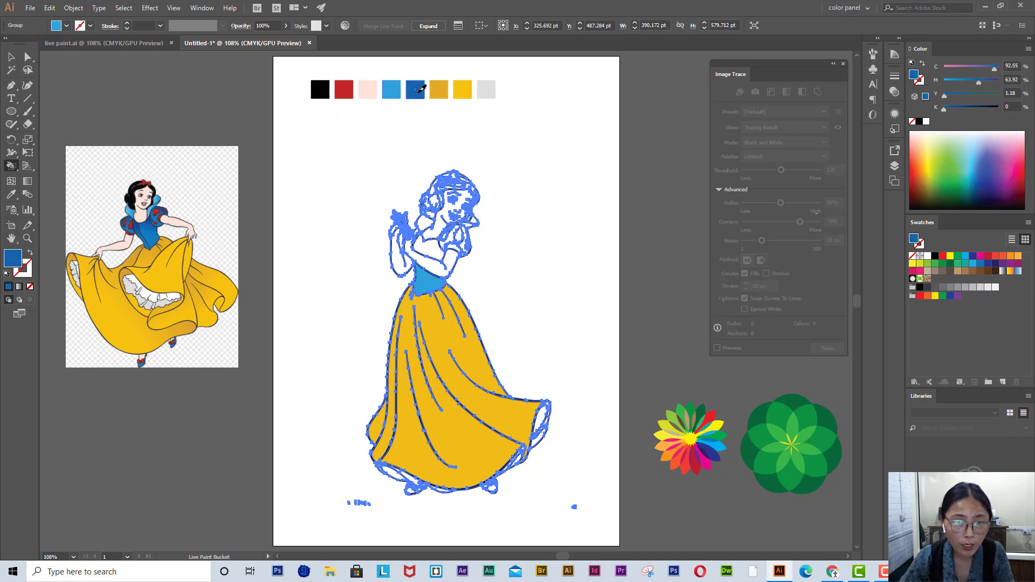
pyautogui.click(429, 249)
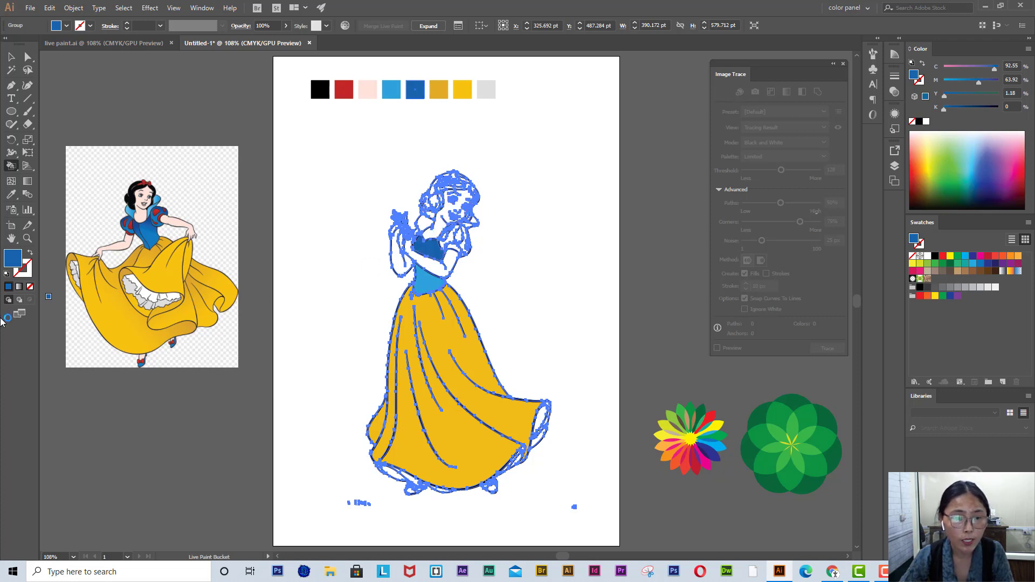
# Paint both arms with skin tone C=0 M=12.16 Y=10.2 K=0 sampled from the reference picture's arm.
pyautogui.keyDown('alt'); pyautogui.click(181, 226); pyautogui.keyUp('alt')
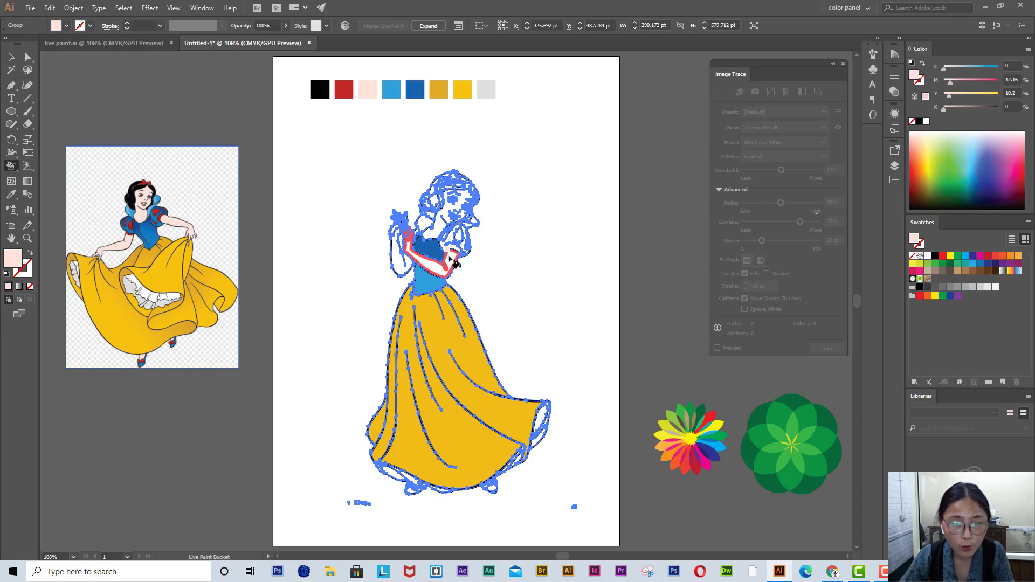
pyautogui.click(448, 272)
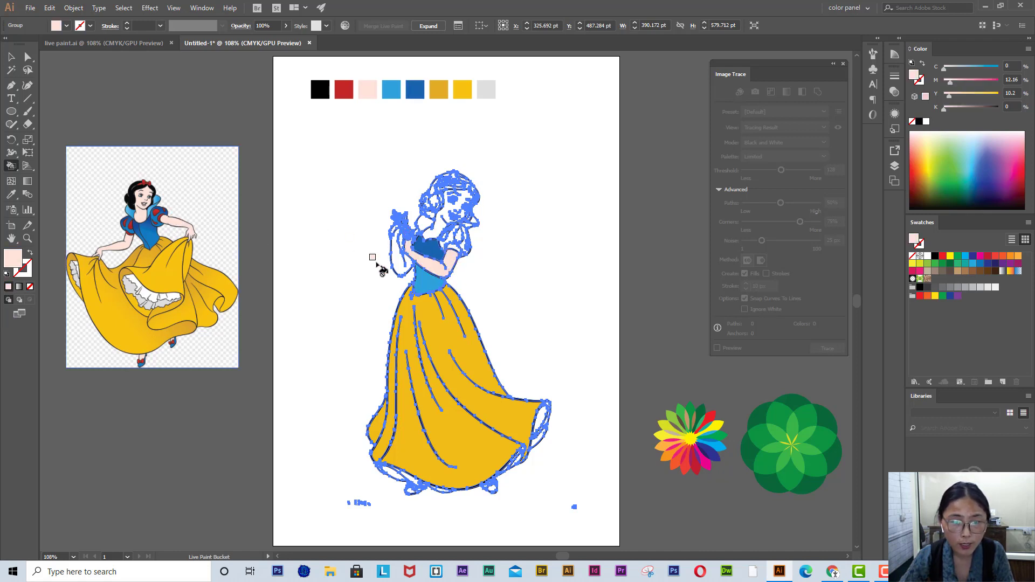
pyautogui.click(402, 254)
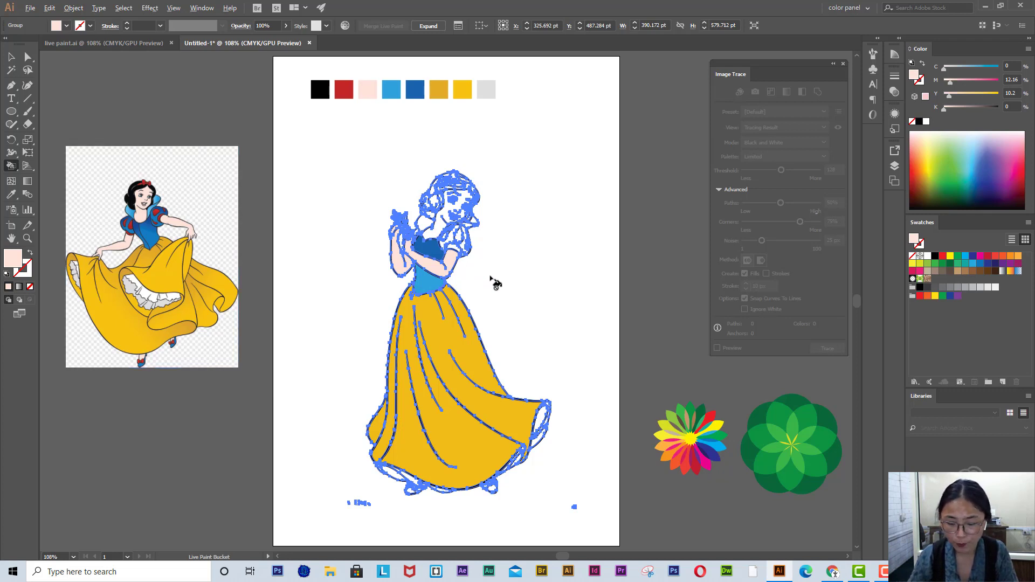
# Examine the painted upper body, the unpainted head and the palette swatches at 600%, and return to the full artboard view.
pyautogui.press('v')
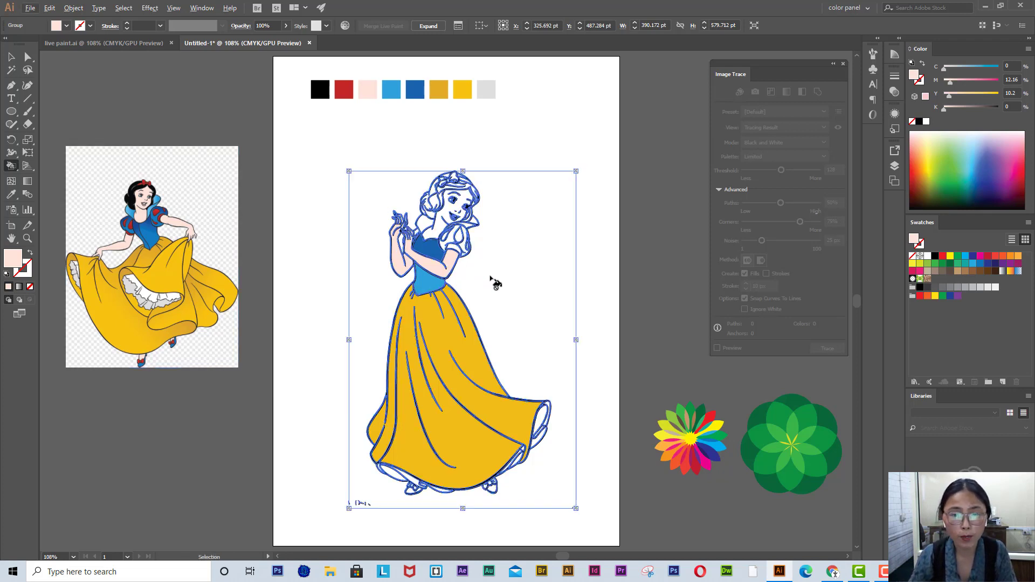
pyautogui.scroll(5, 495, 283)
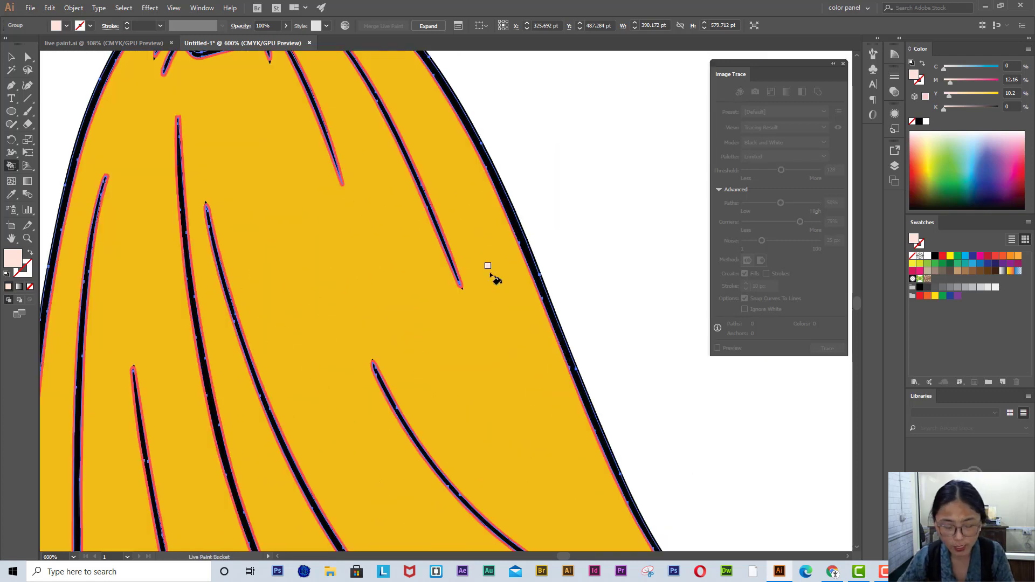
pyautogui.press('space')
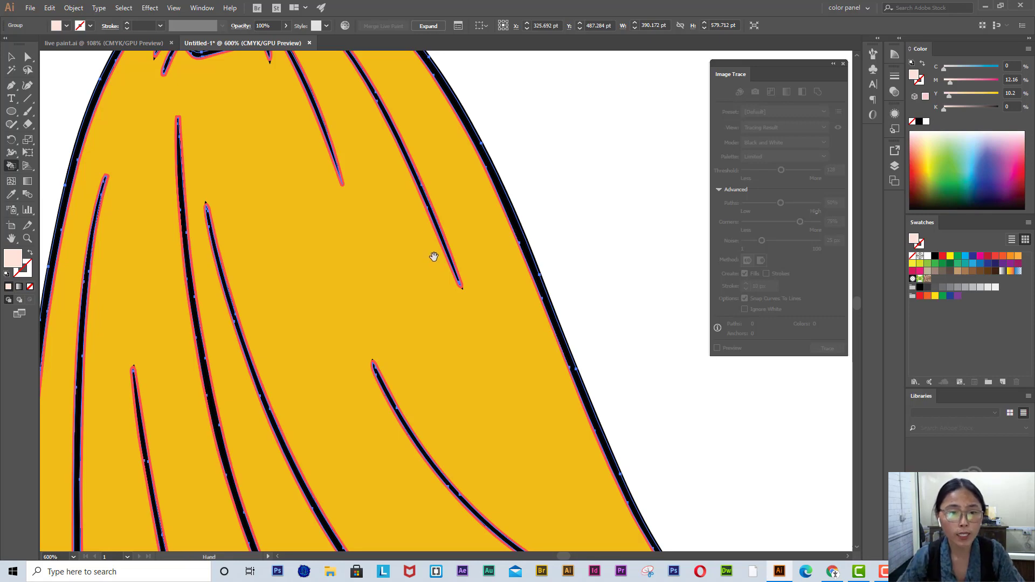
pyautogui.scroll(4, 432, 257)
pyautogui.moveTo(432, 257); pyautogui.dragTo(410, 365)
pyautogui.scroll(8, 410, 365)
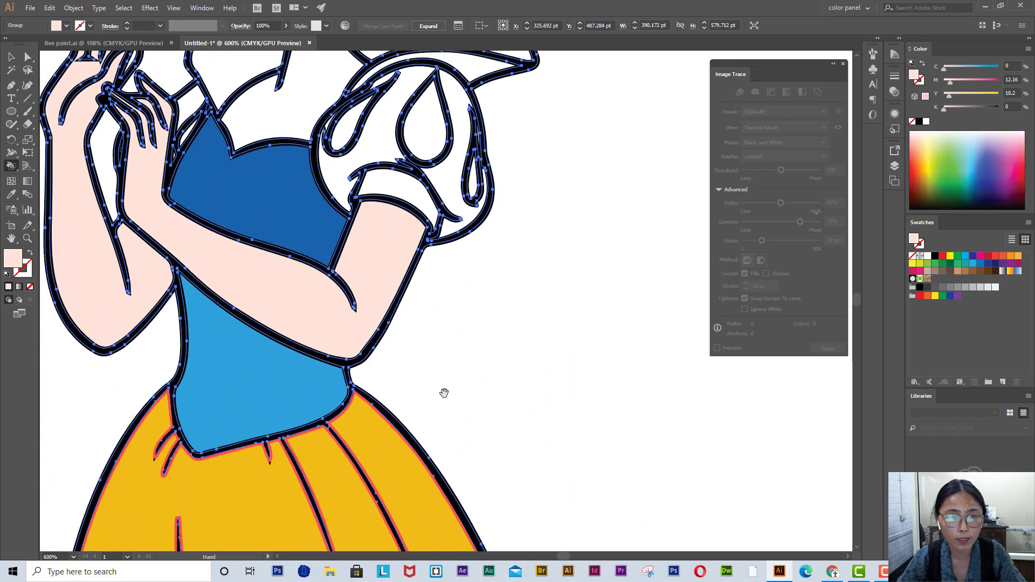
pyautogui.scroll(2, 450, 418)
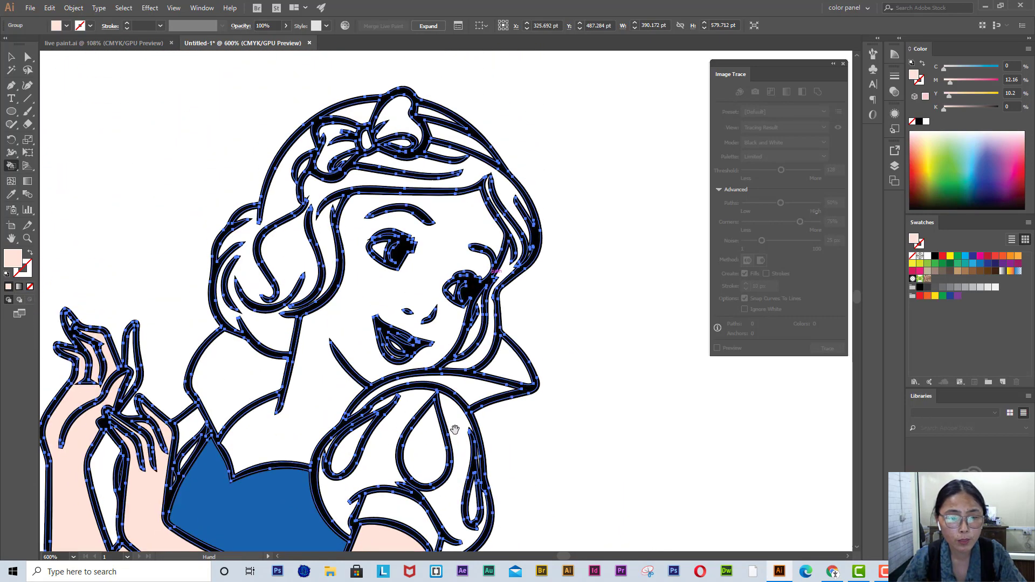
pyautogui.scroll(-2, 455, 430)
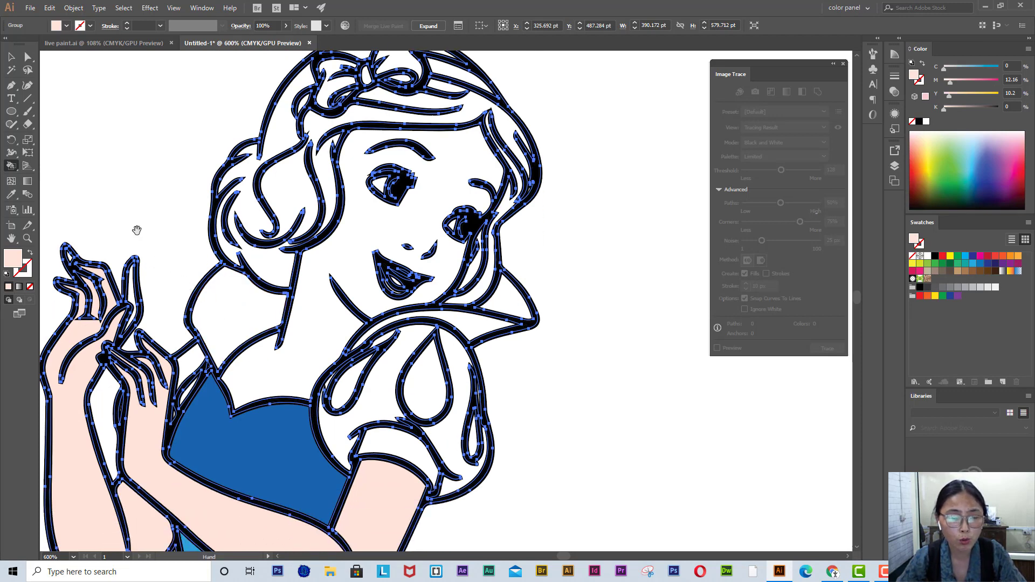
pyautogui.moveTo(526, 239); pyautogui.dragTo(1033, 241)
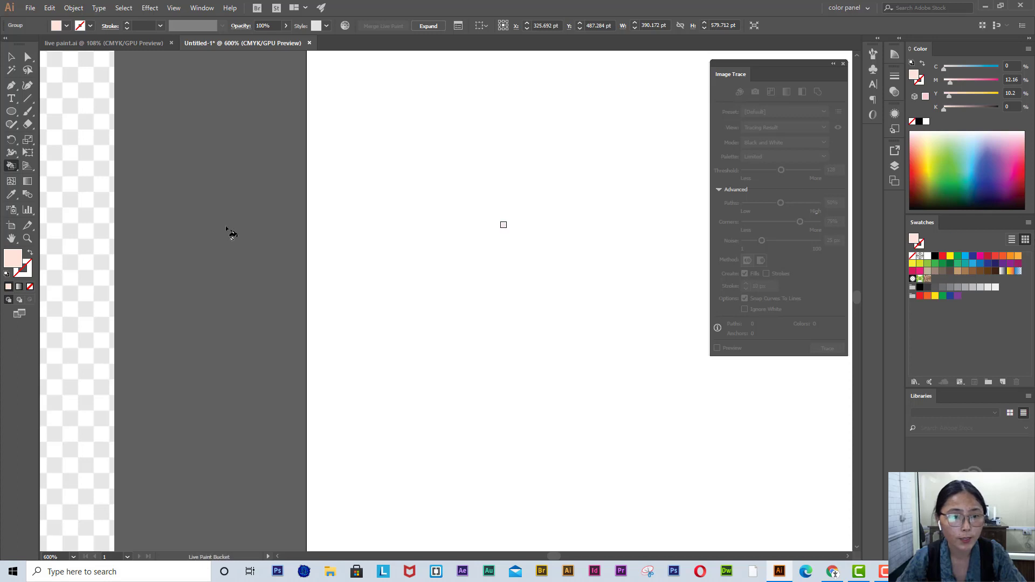
pyautogui.moveTo(94, 262); pyautogui.dragTo(13, 260)
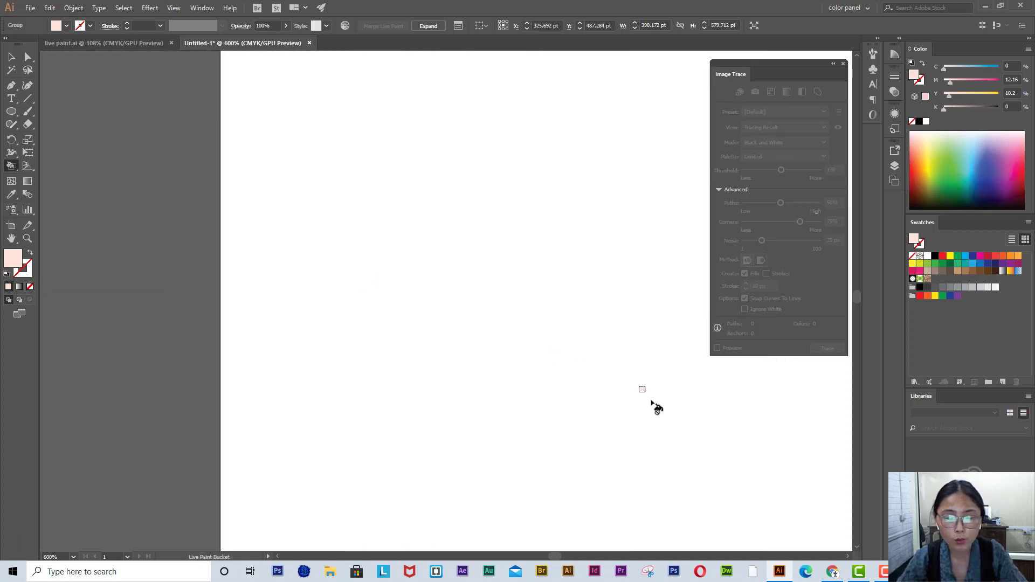
pyautogui.moveTo(662, 406); pyautogui.dragTo(453, 423)
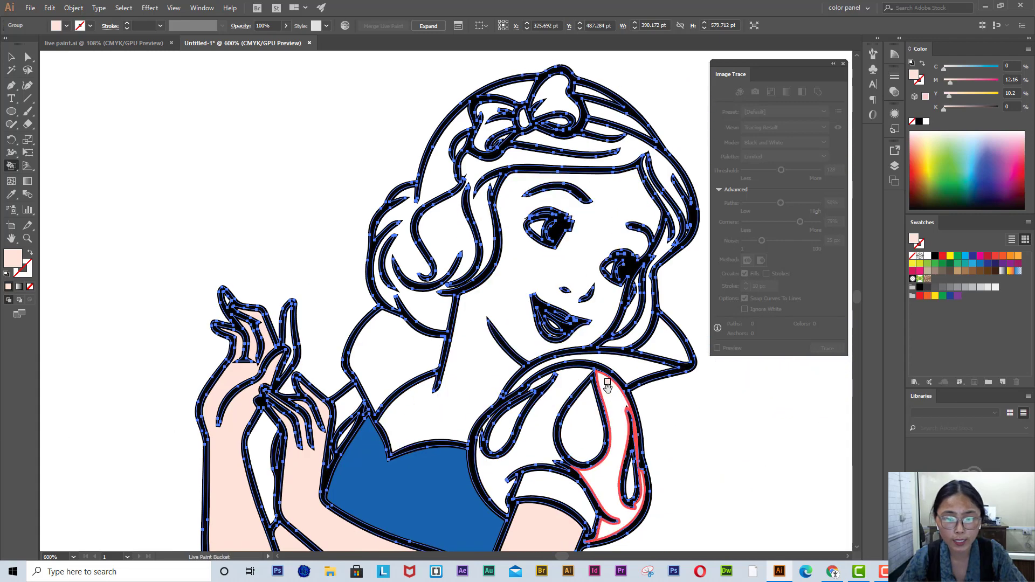
pyautogui.scroll(10, 224, 226)
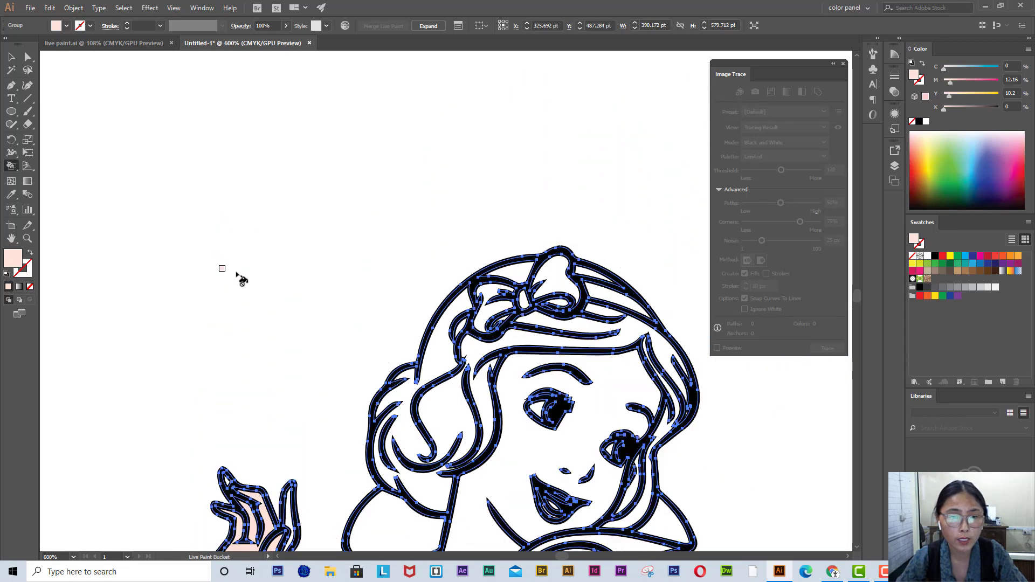
pyautogui.moveTo(270, 326)
pyautogui.mouseDown()
pyautogui.moveTo(286, 418)
pyautogui.moveTo(395, 529)
pyautogui.moveTo(611, 533)
pyautogui.mouseUp()
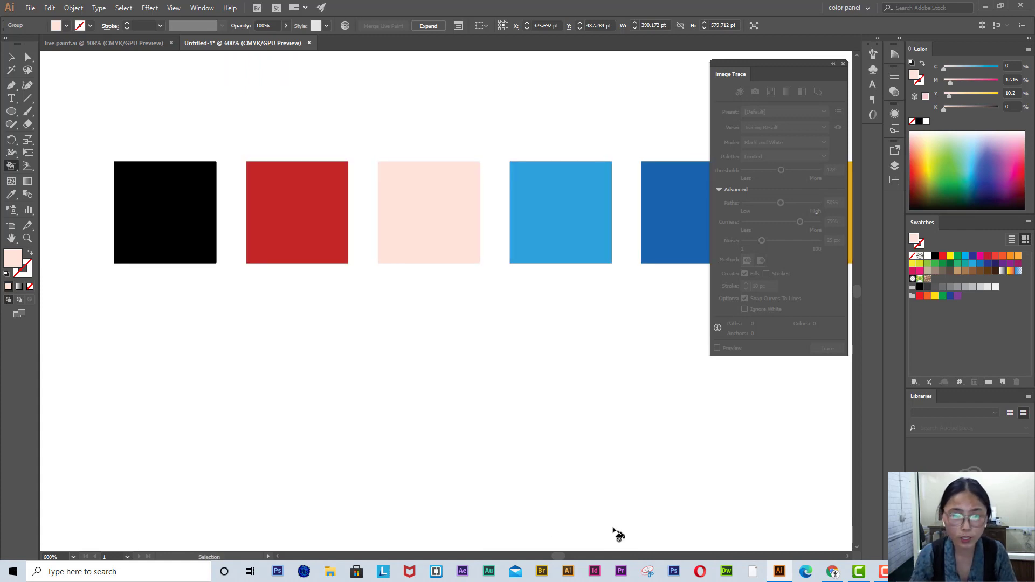
pyautogui.hotkey('ctrl', '0')
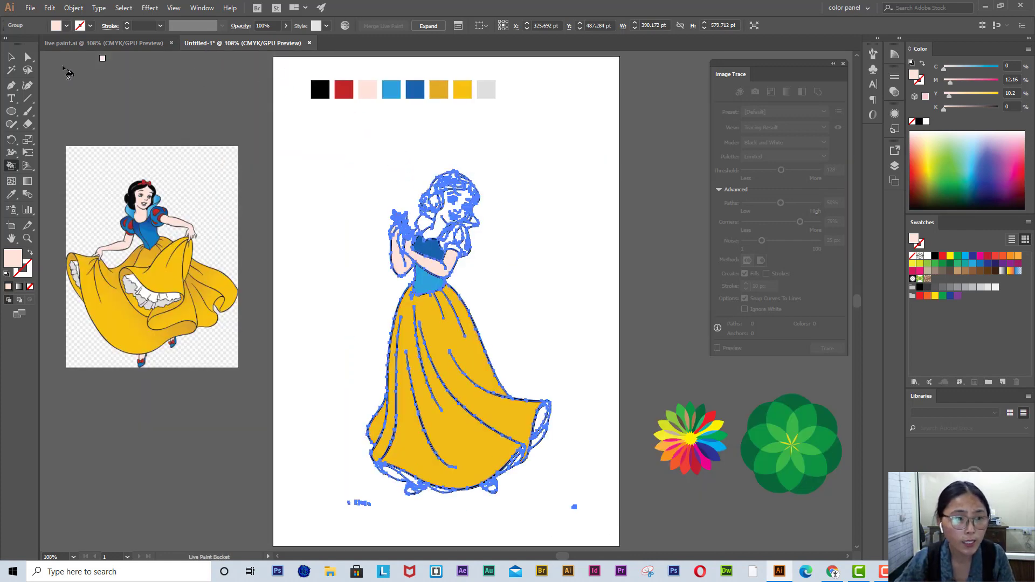
# Move the whole row of palette swatches down so it sits just above Snow White's head.
pyautogui.click(11, 57)
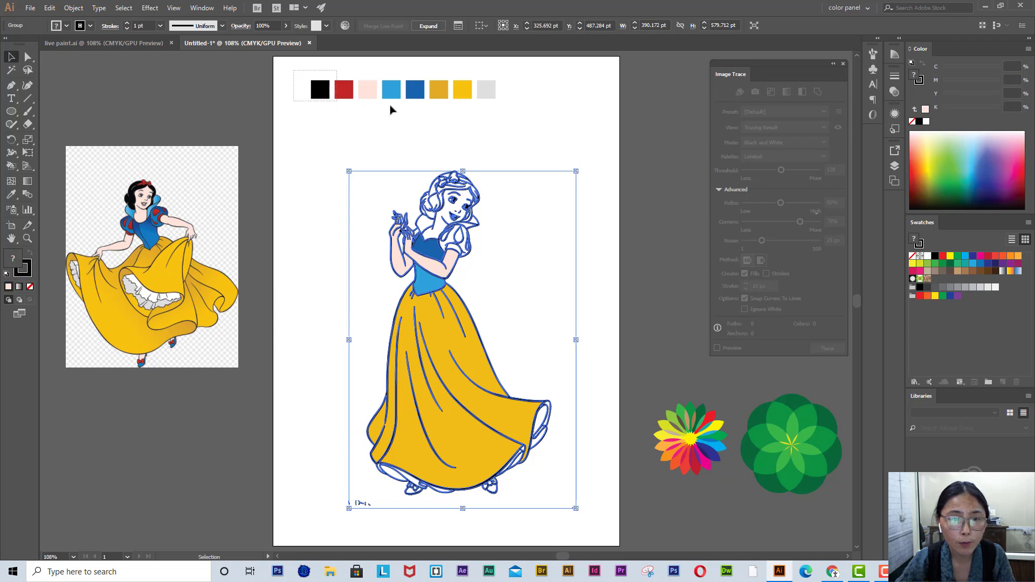
pyautogui.moveTo(294, 71); pyautogui.dragTo(681, 116)
pyautogui.moveTo(481, 100); pyautogui.dragTo(468, 160)
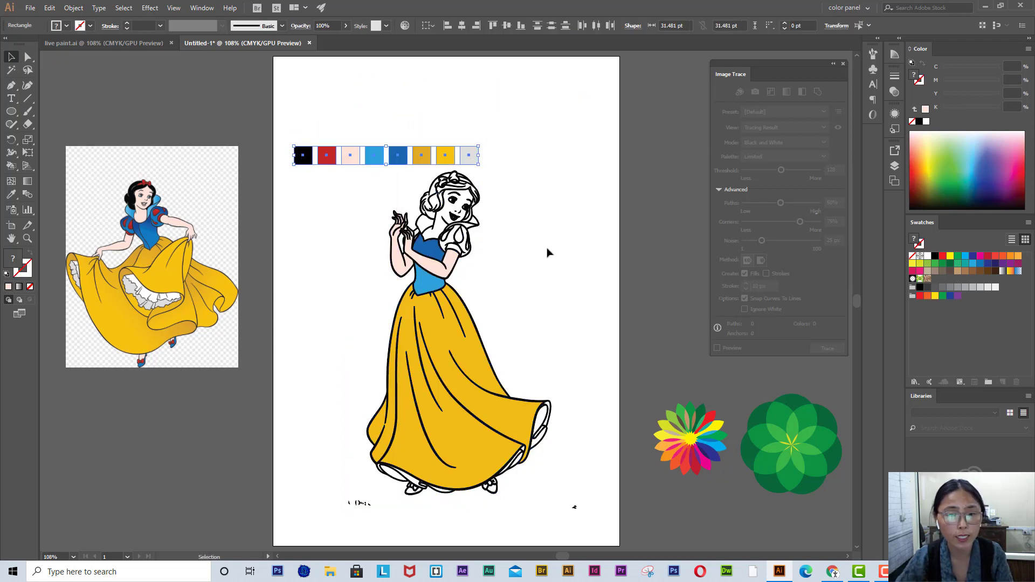
# Select the partly painted Snow White artwork and activate the Live Paint Bucket.
pyautogui.click(427, 341)
pyautogui.click(12, 166)
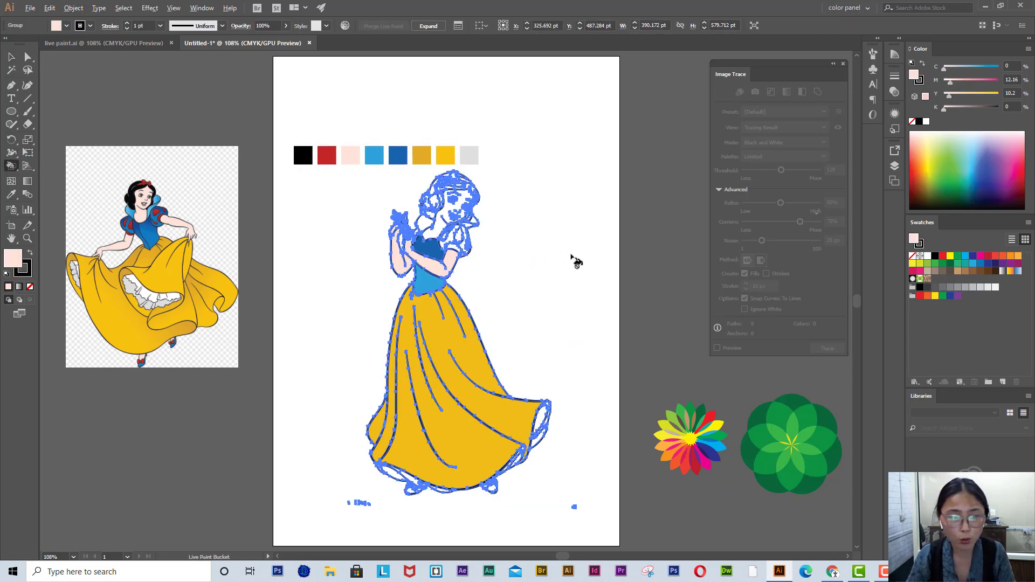
pyautogui.press('Delete')
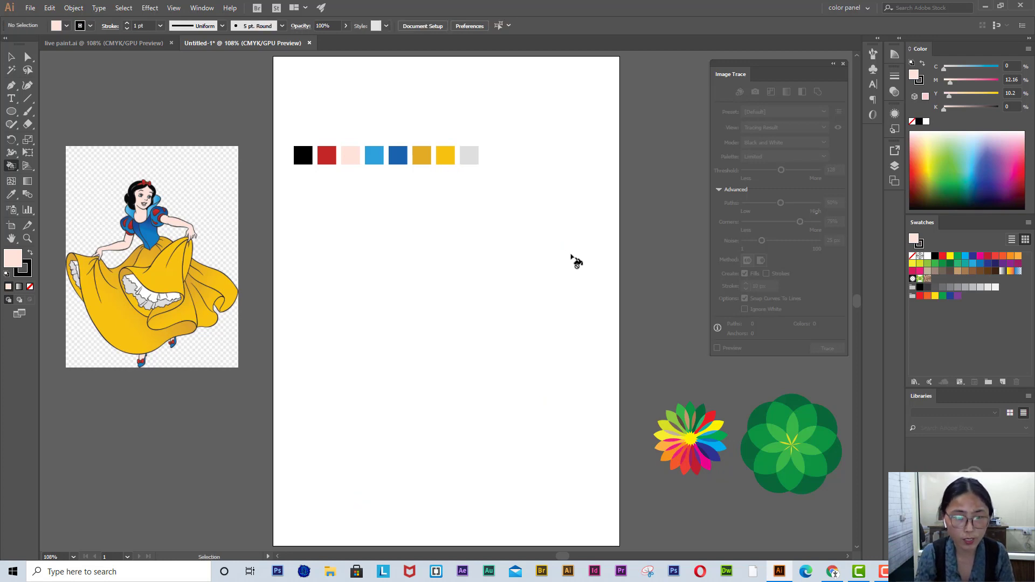
pyautogui.hotkey('ctrl', 'z')
pyautogui.press('ctrl')
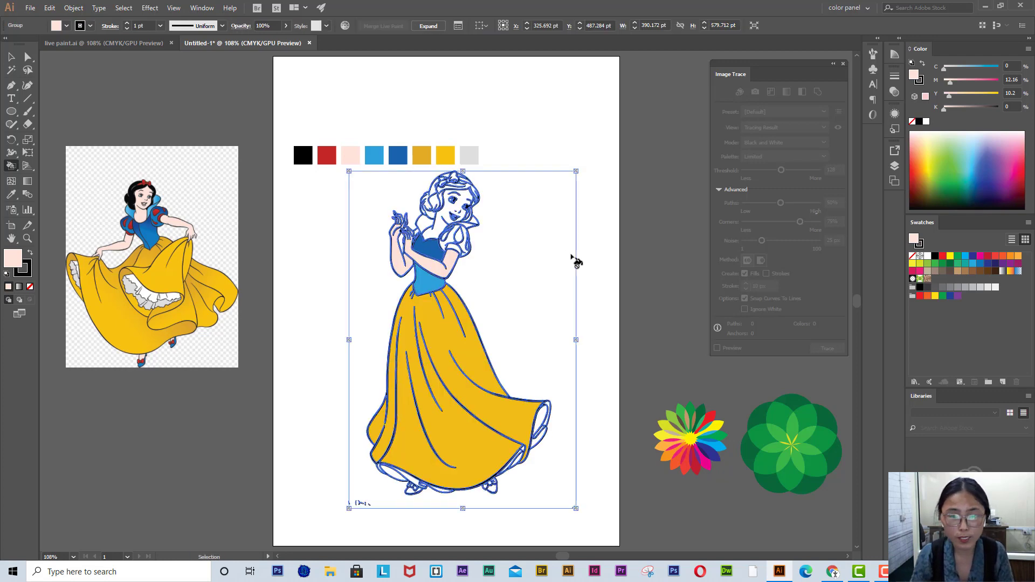
pyautogui.press('ctrl')
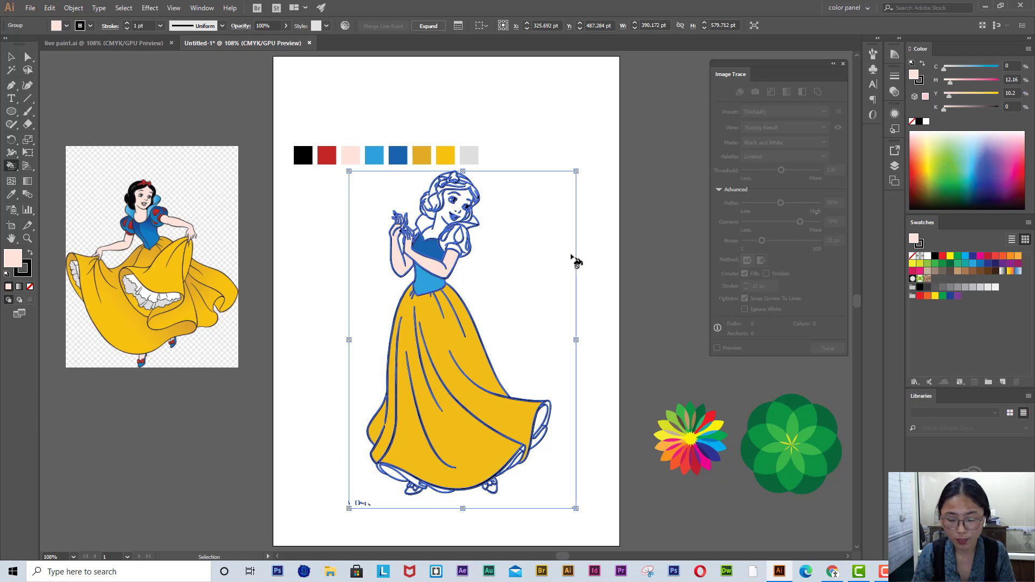
# Paint the panels of the puffed sleeve dark blue C=92.55 M=63.92 Y=1.18 K=0 sampled from the palette.
pyautogui.hotkey('ctrl', '=')
pyautogui.hotkey('ctrl', '=')
pyautogui.hotkey('ctrl', '=')
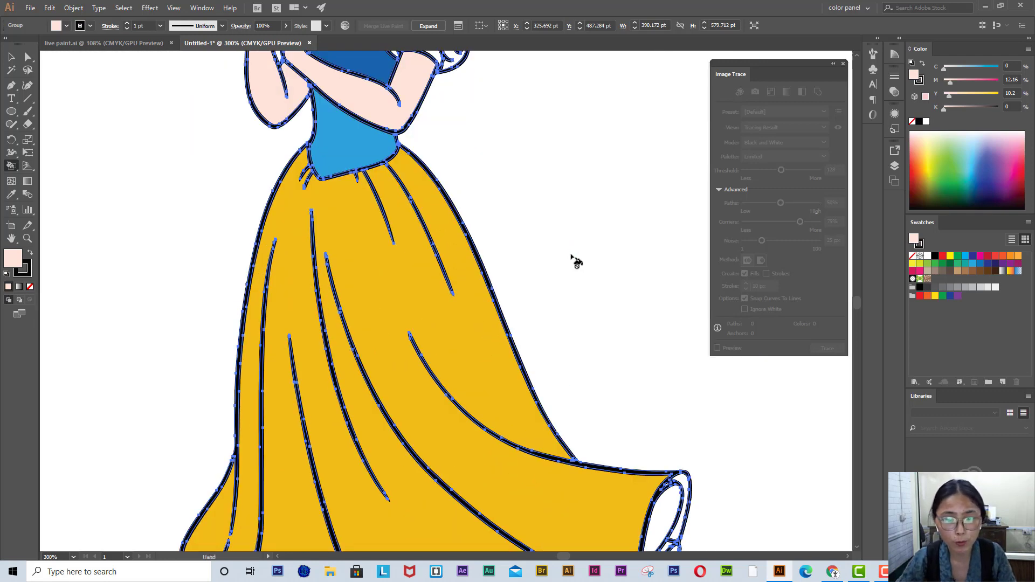
pyautogui.scroll(10, 576, 262)
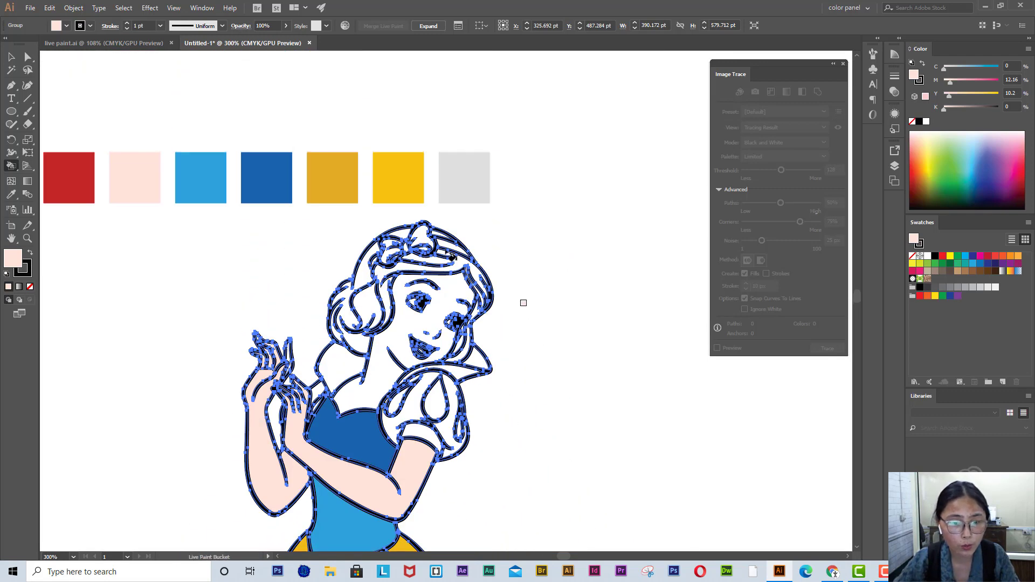
pyautogui.keyDown('alt'); pyautogui.click(269, 192); pyautogui.keyUp('alt')
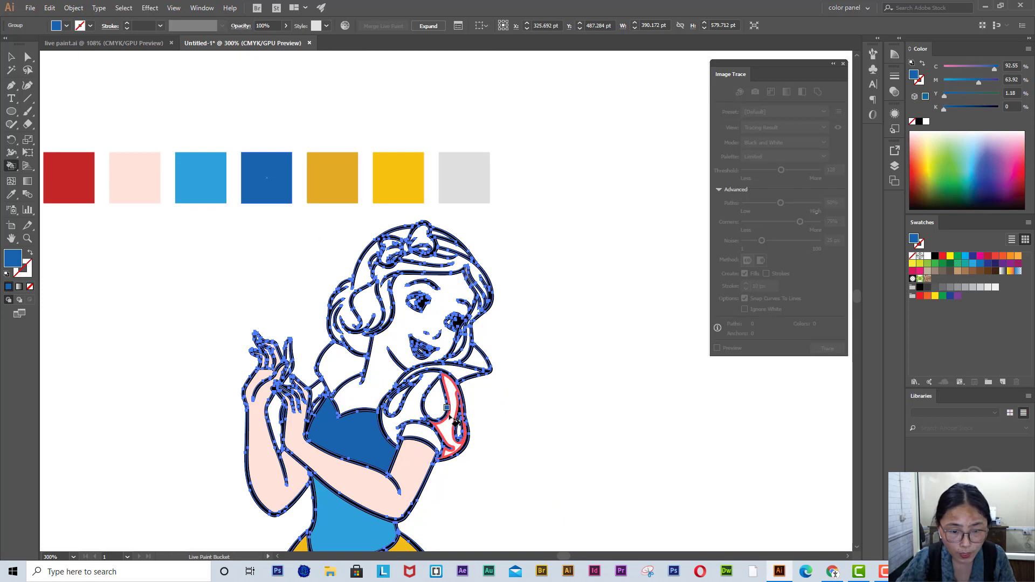
pyautogui.click(447, 435)
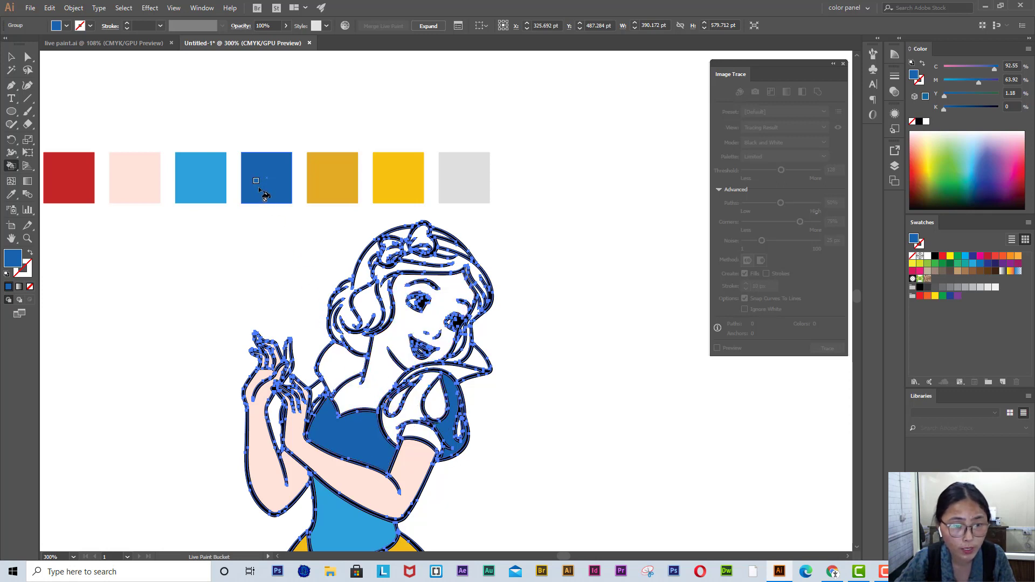
pyautogui.click(393, 426)
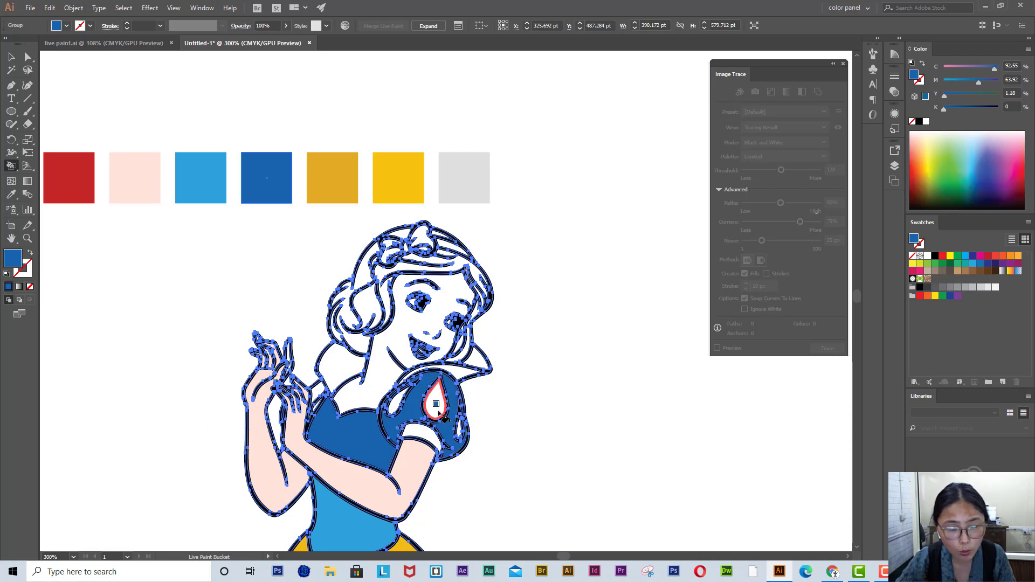
# Paint the three teardrop slits and the cuff of the sleeve red C=16.47 M=98.04 Y=100 K=7.06 from the palette.
pyautogui.keyDown('alt'); pyautogui.click(70, 187); pyautogui.keyUp('alt')
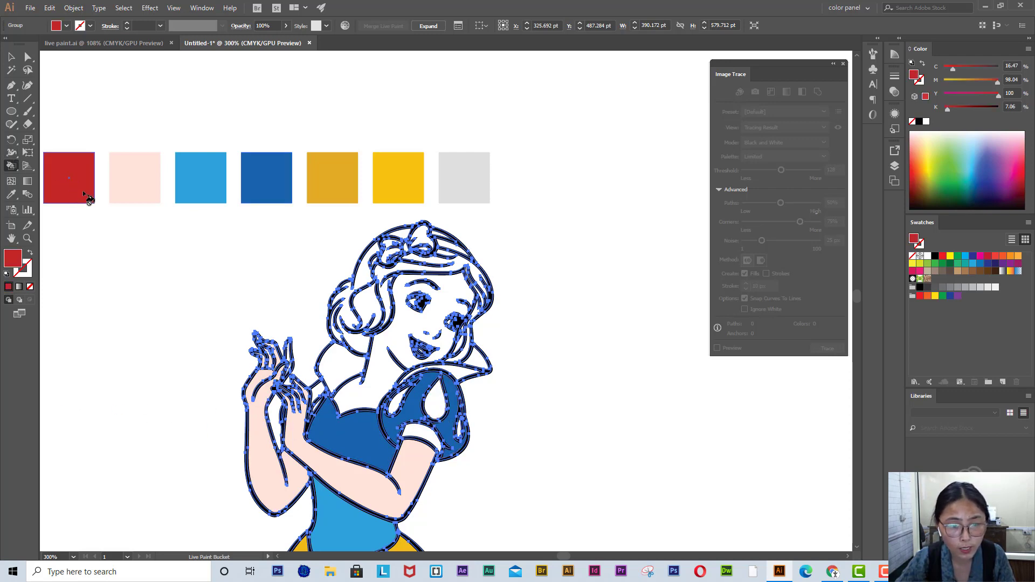
pyautogui.click(435, 401)
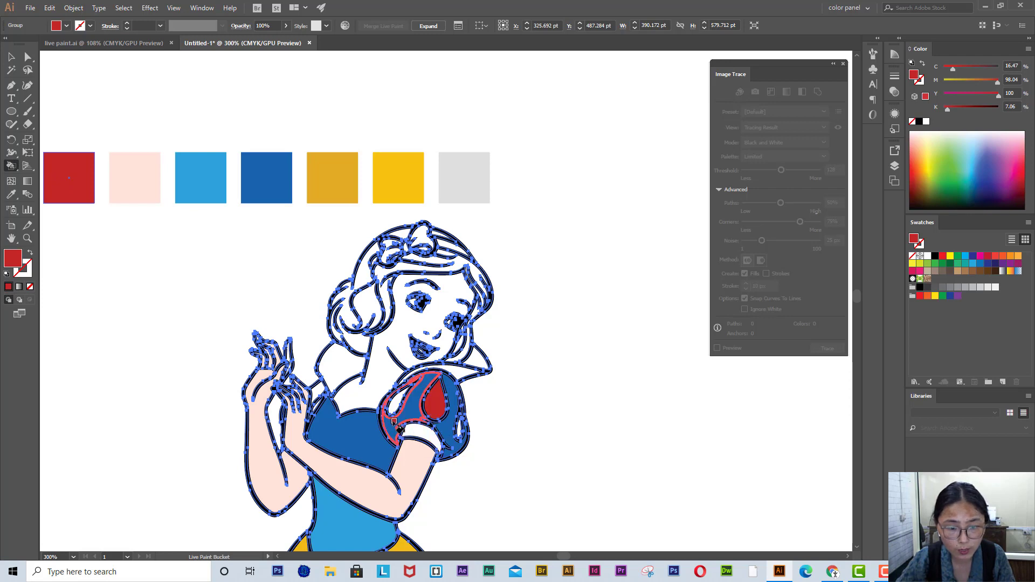
pyautogui.click(396, 402)
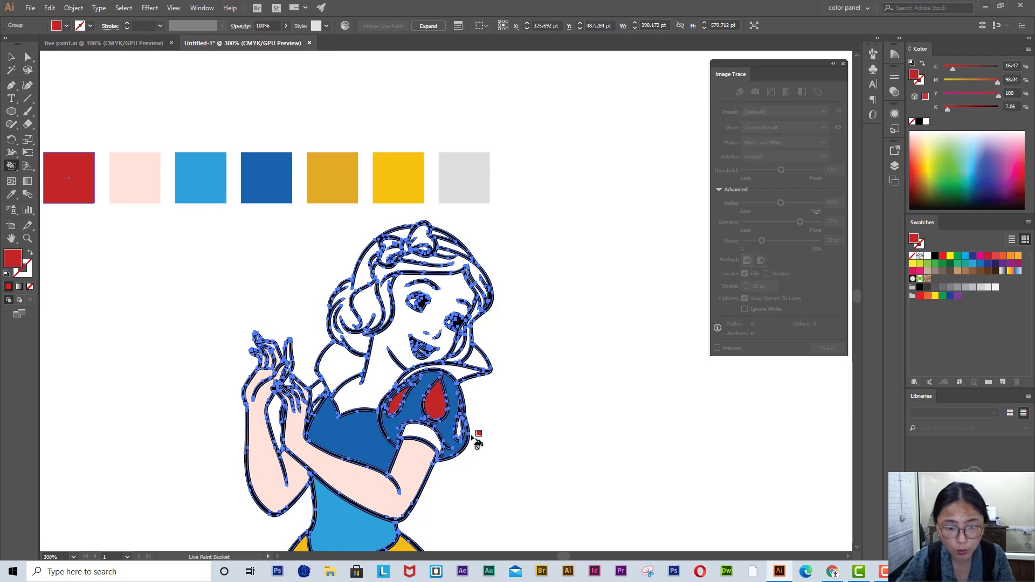
pyautogui.click(460, 432)
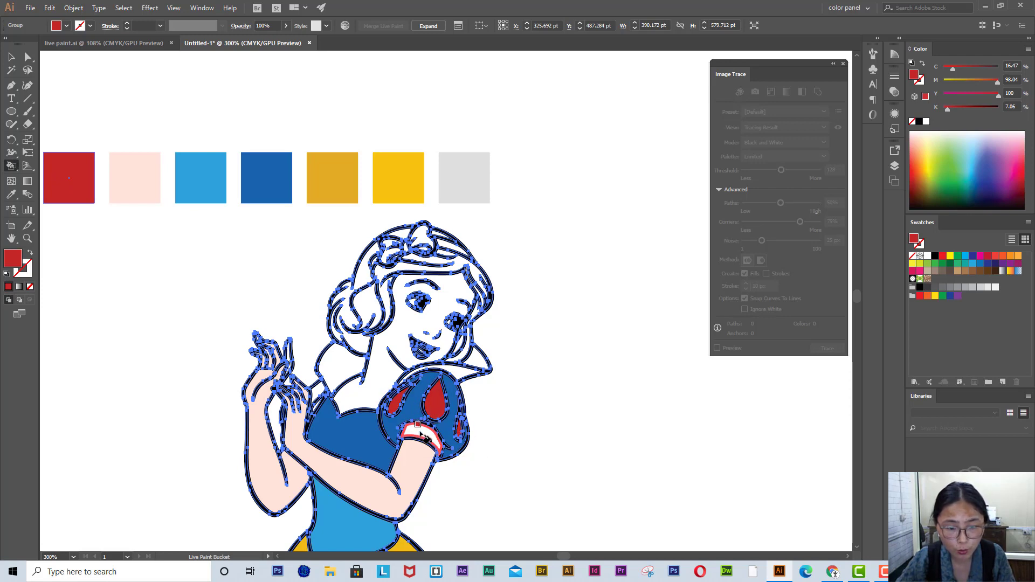
pyautogui.click(422, 434)
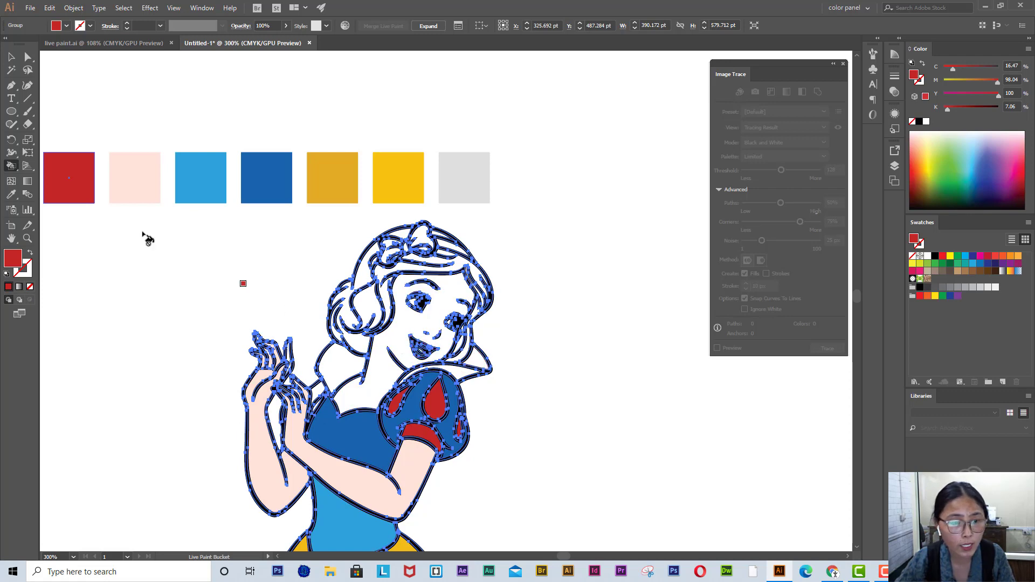
# Paint both sides of the raised collar light blue C=69.8 M=20 Y=0 K=0 from the palette.
pyautogui.keyDown('alt'); pyautogui.click(208, 193); pyautogui.keyUp('alt')
pyautogui.click(462, 376)
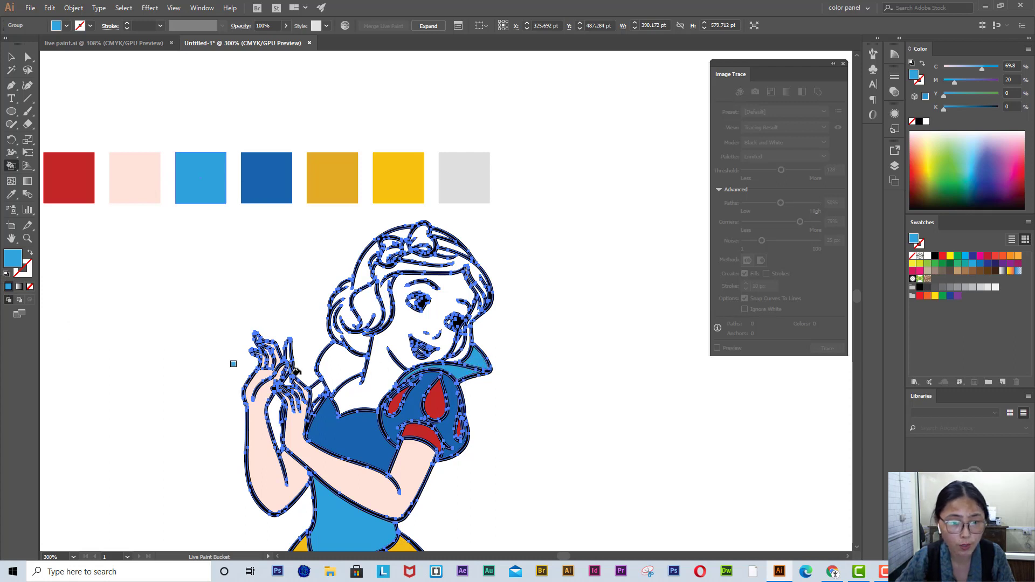
pyautogui.click(339, 360)
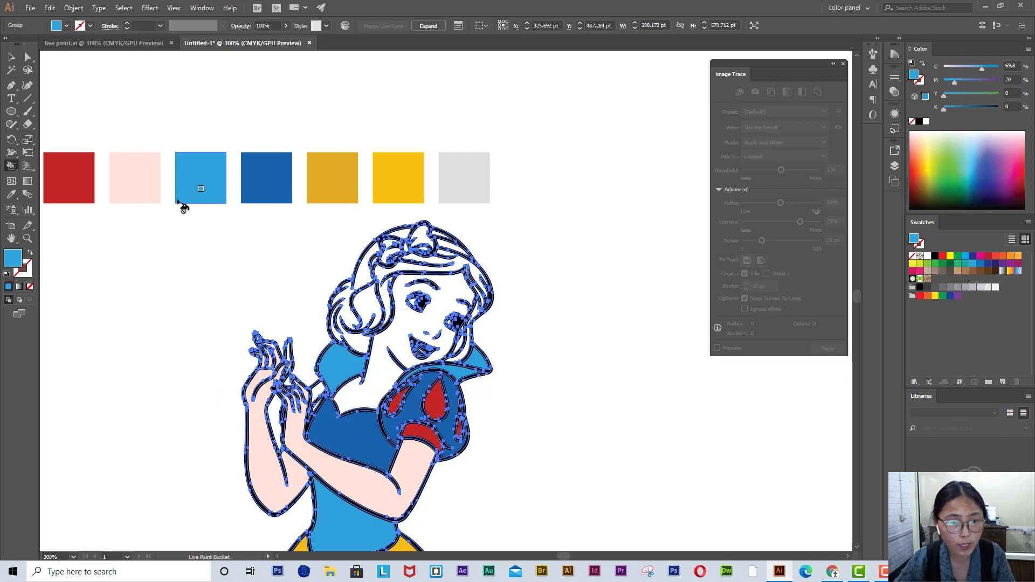
# Paint the face and neck skin tone C=0 M=12.16 Y=10.2 K=0 and the hair bow red C=16.47 M=98.04 Y=100 K=7.06.
pyautogui.keyDown('alt'); pyautogui.click(142, 185); pyautogui.keyUp('alt')
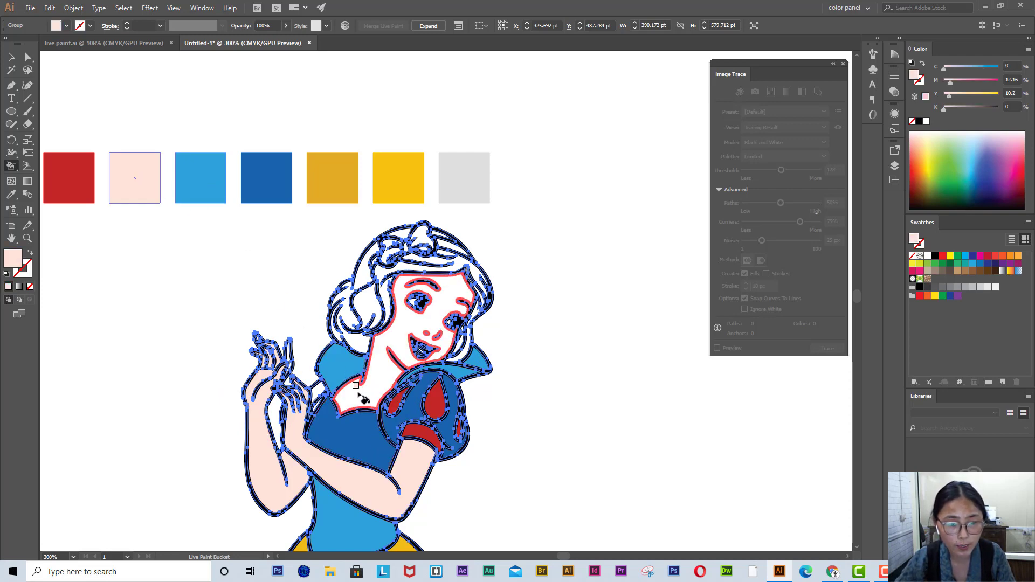
pyautogui.click(359, 395)
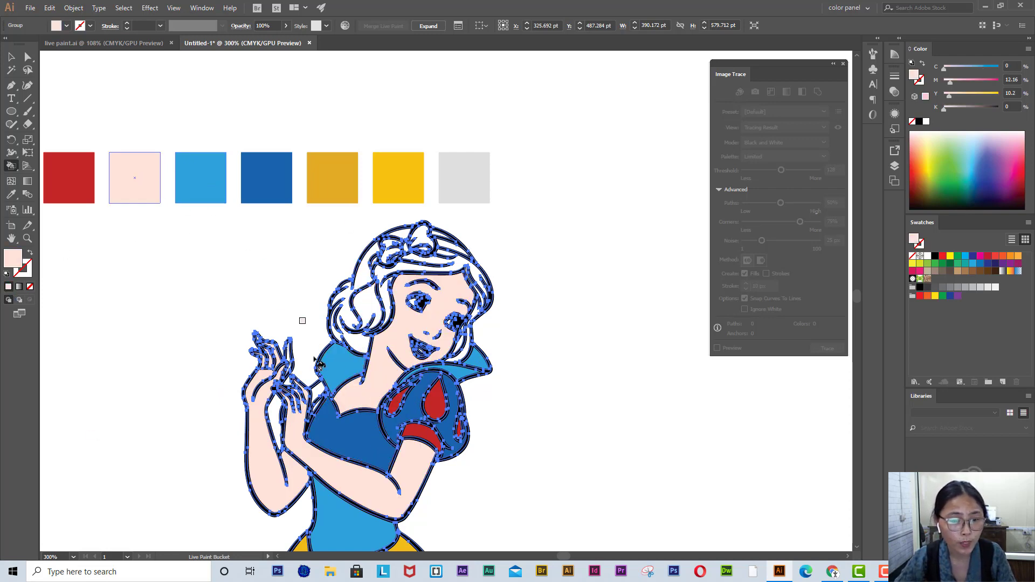
pyautogui.keyDown('alt'); pyautogui.click(90, 175); pyautogui.keyUp('alt')
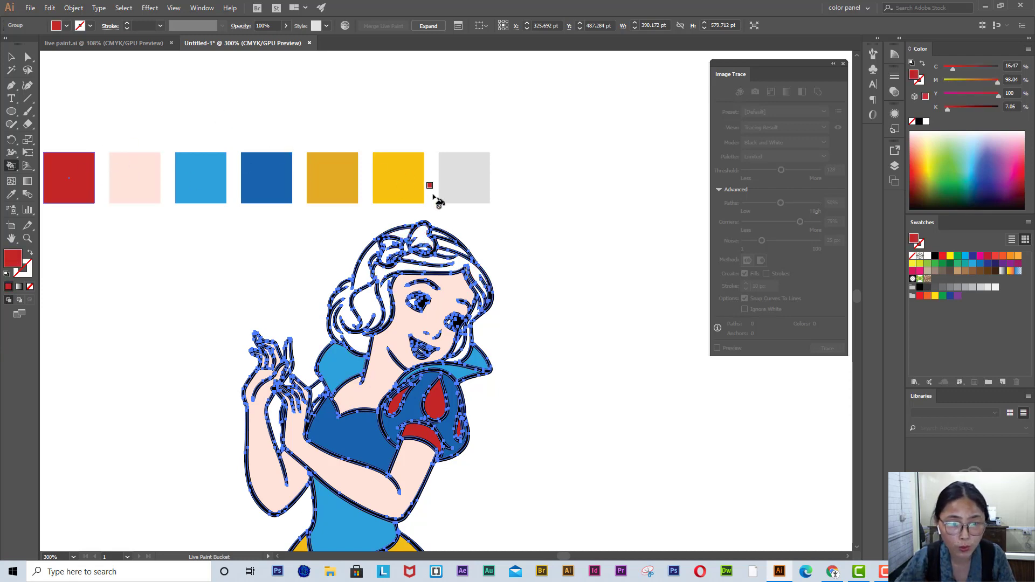
pyautogui.click(421, 235)
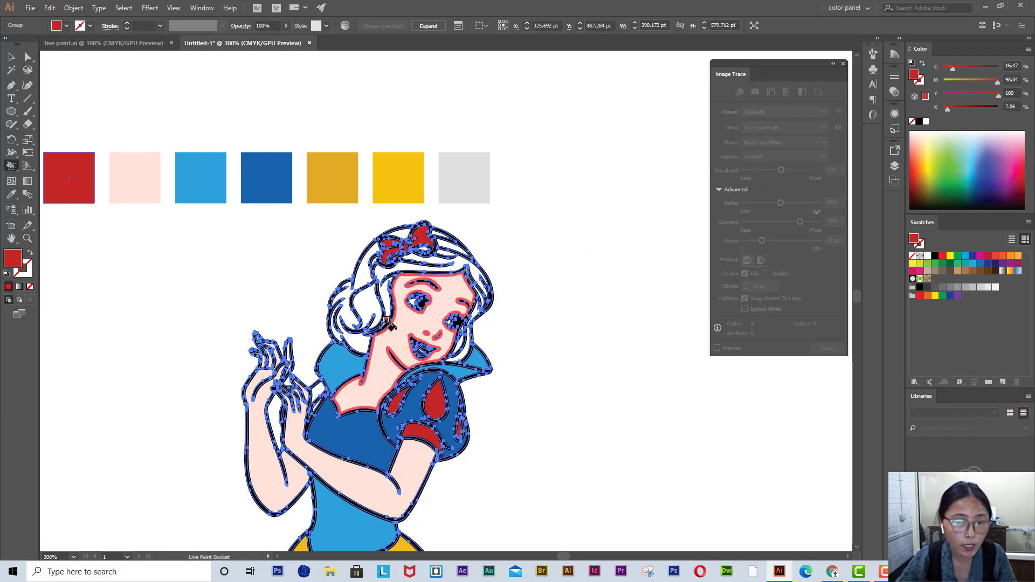
# Paint all the hair sections around the face and bow black K=100 from the palette's black swatch.
pyautogui.press('alt')
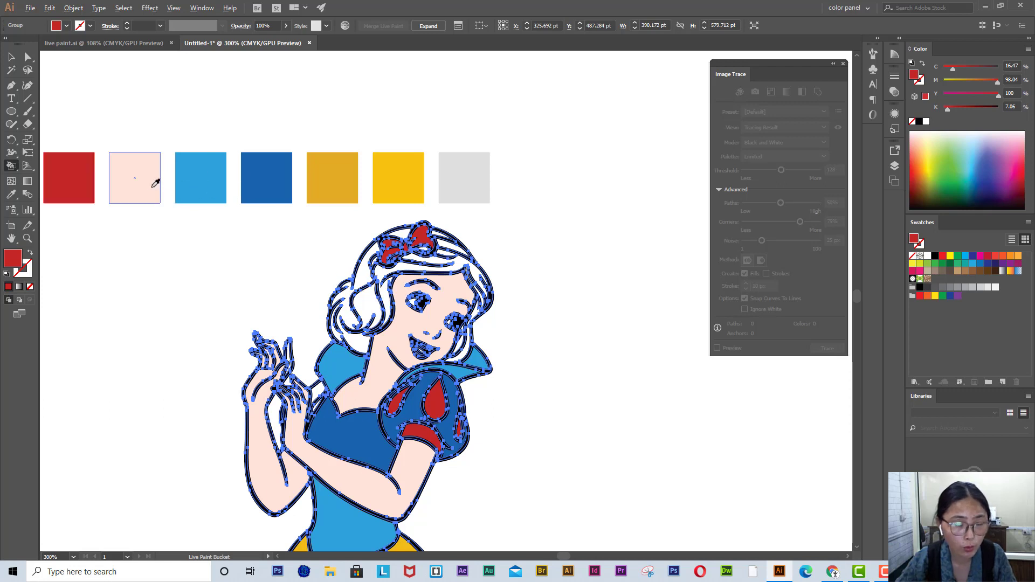
pyautogui.press('space')
pyautogui.moveTo(84, 188); pyautogui.dragTo(187, 187)
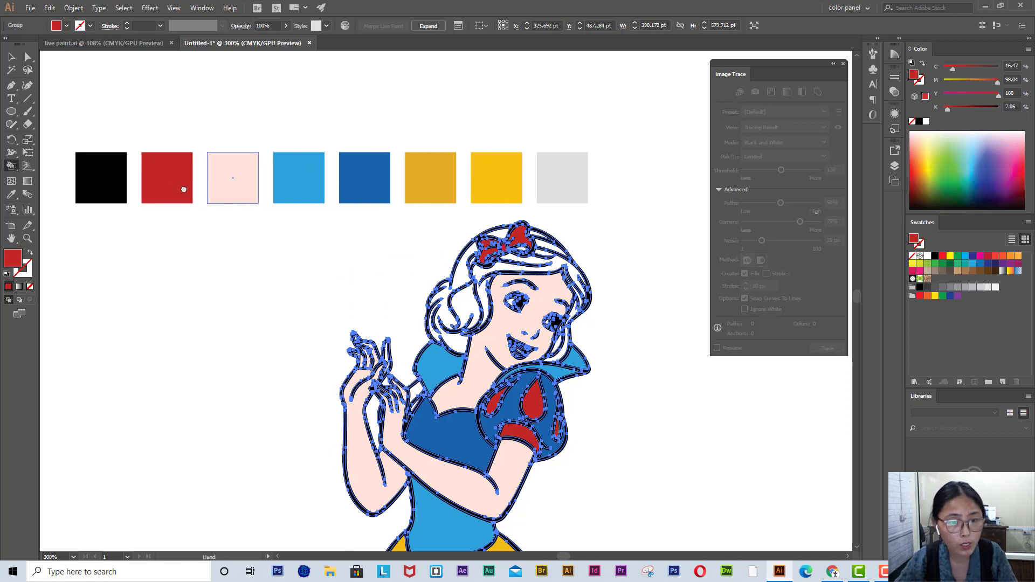
pyautogui.keyDown('alt'); pyautogui.click(124, 185); pyautogui.keyUp('alt')
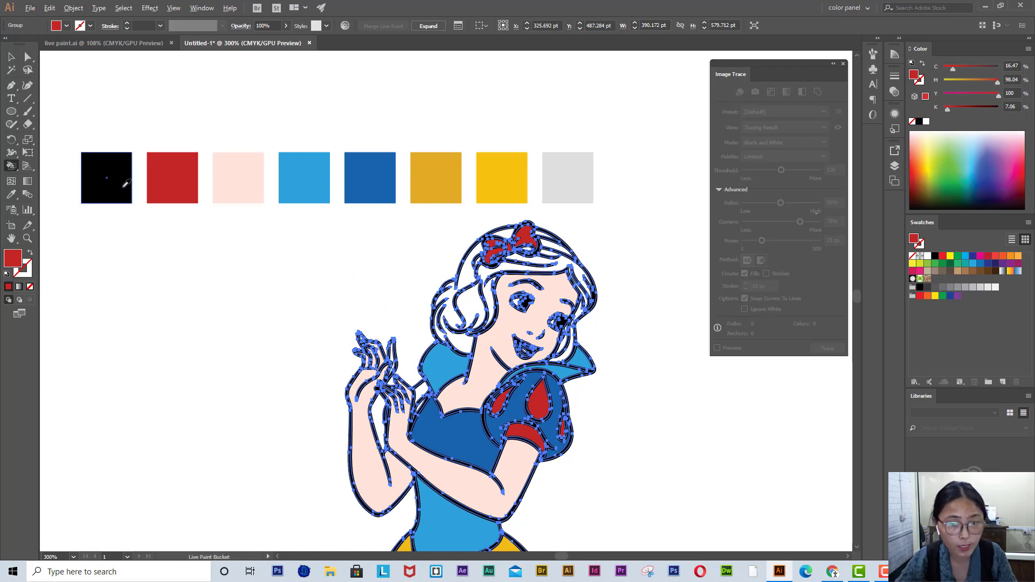
pyautogui.click(464, 291)
pyautogui.click(465, 288)
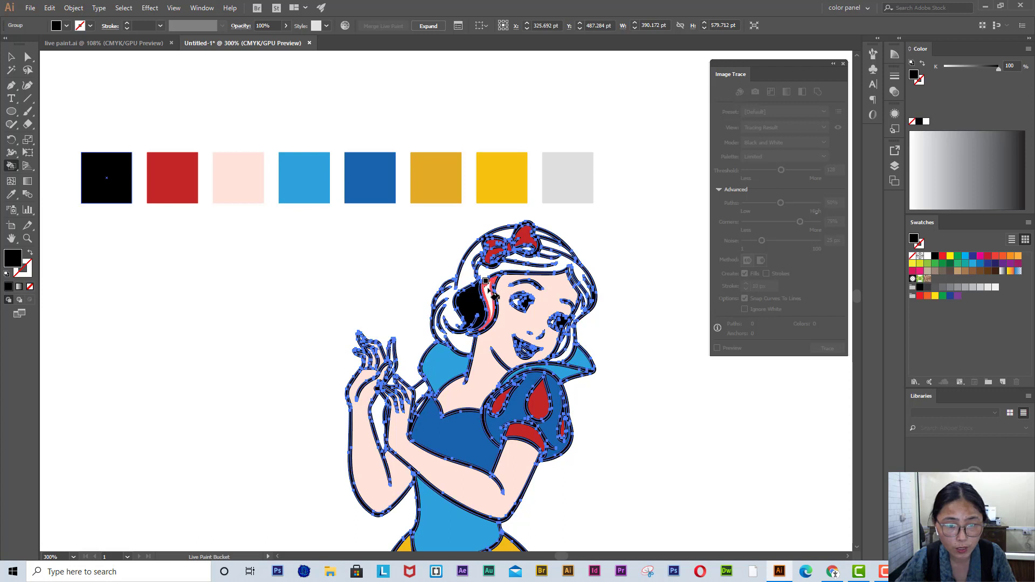
pyautogui.click(487, 285)
pyautogui.click(454, 313)
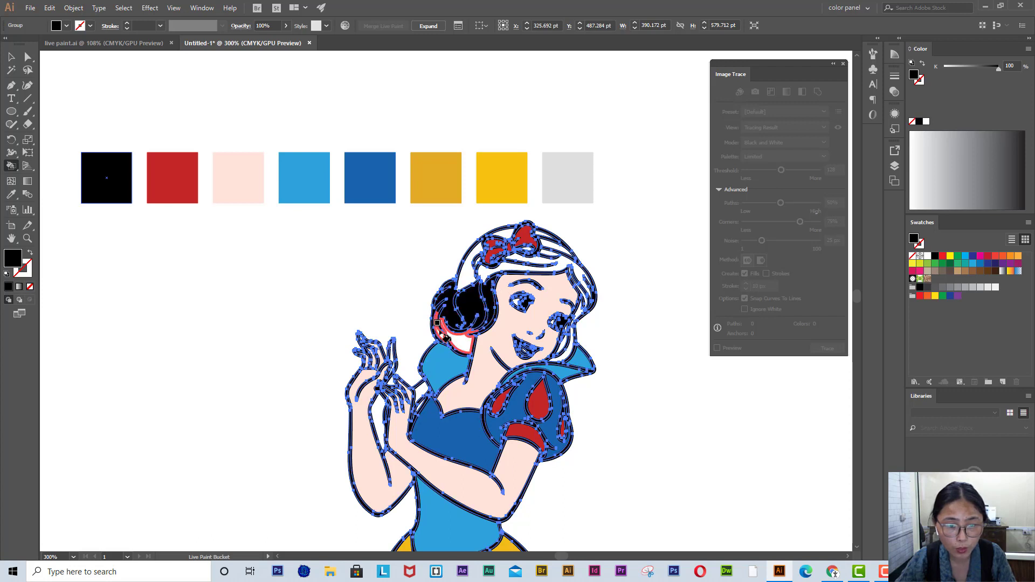
pyautogui.click(446, 337)
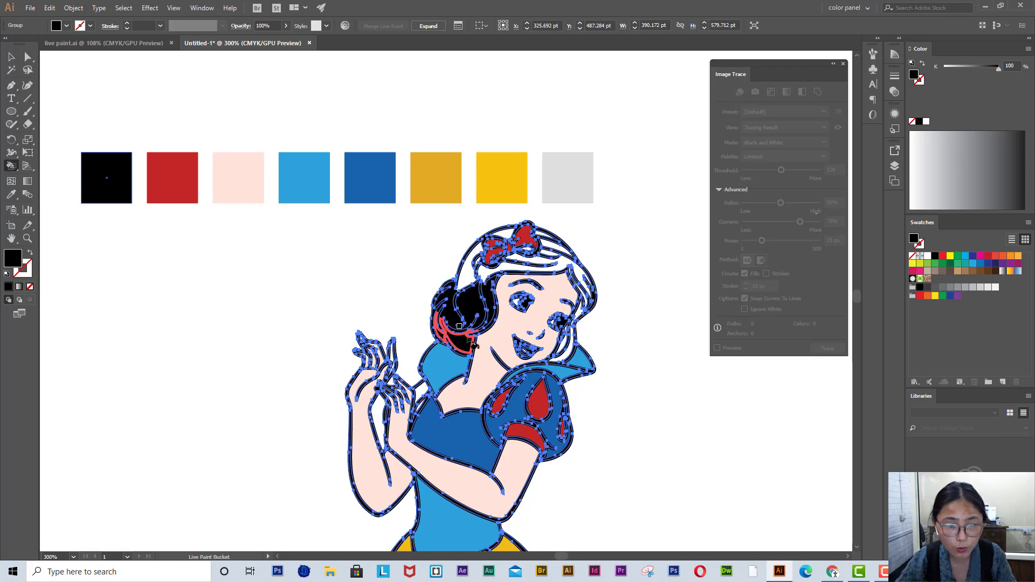
pyautogui.click(467, 274)
pyautogui.click(485, 268)
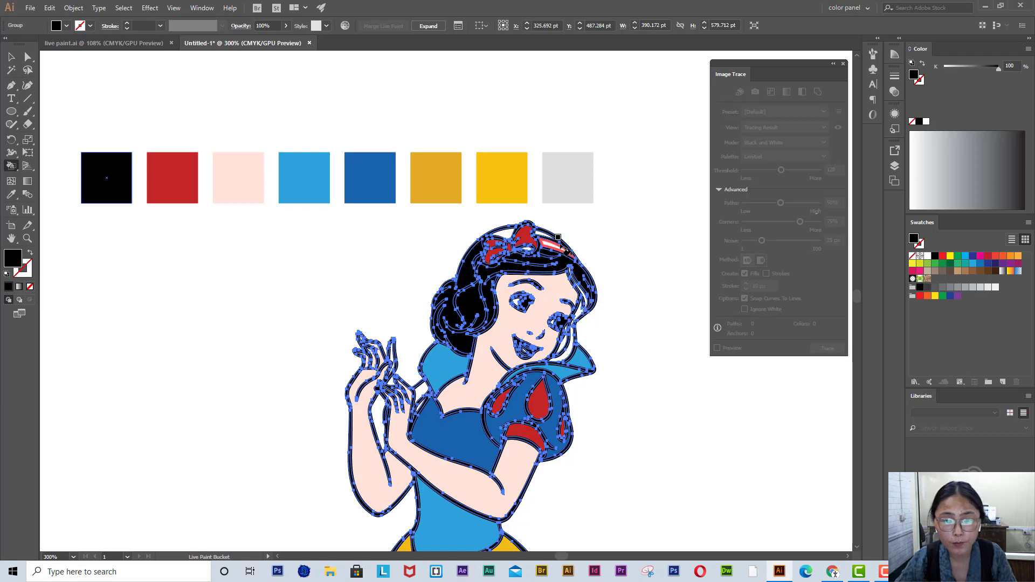
pyautogui.click(554, 246)
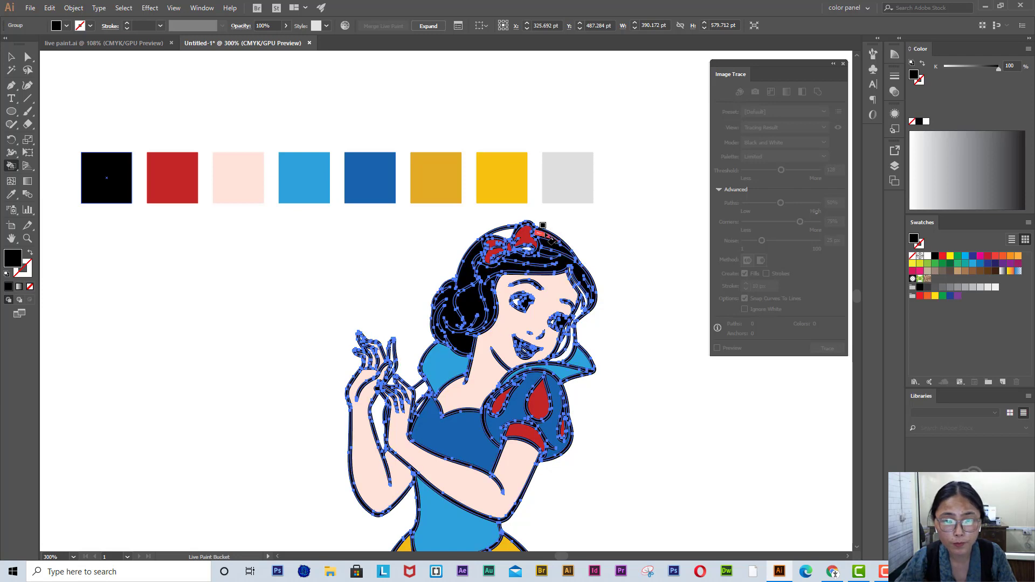
pyautogui.click(543, 226)
pyautogui.click(504, 225)
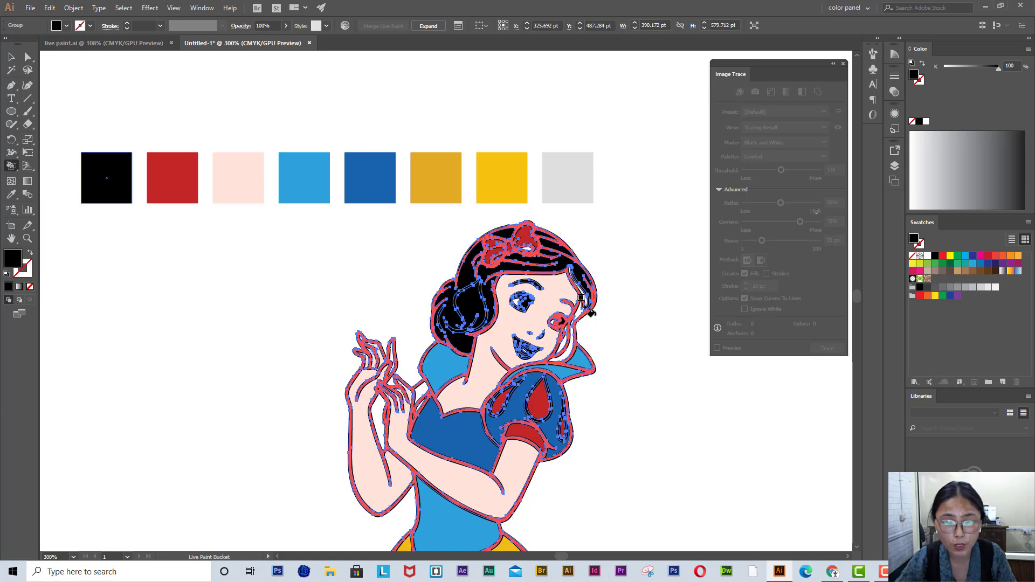
pyautogui.click(579, 284)
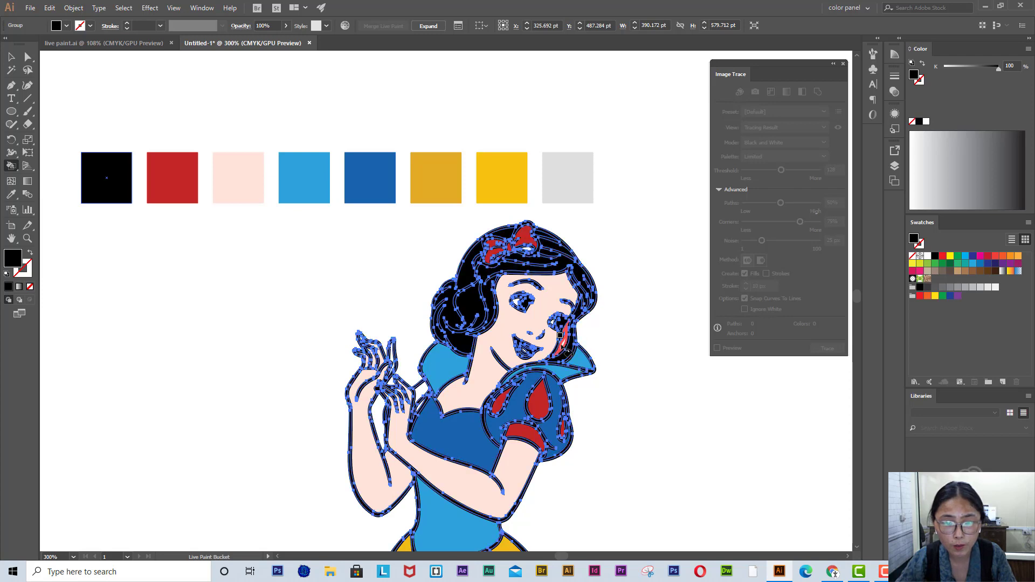
# Paint both shoes below the skirt hem light blue C=69.8 M=20 Y=0 K=0 from the palette.
pyautogui.scroll(-5, 572, 388)
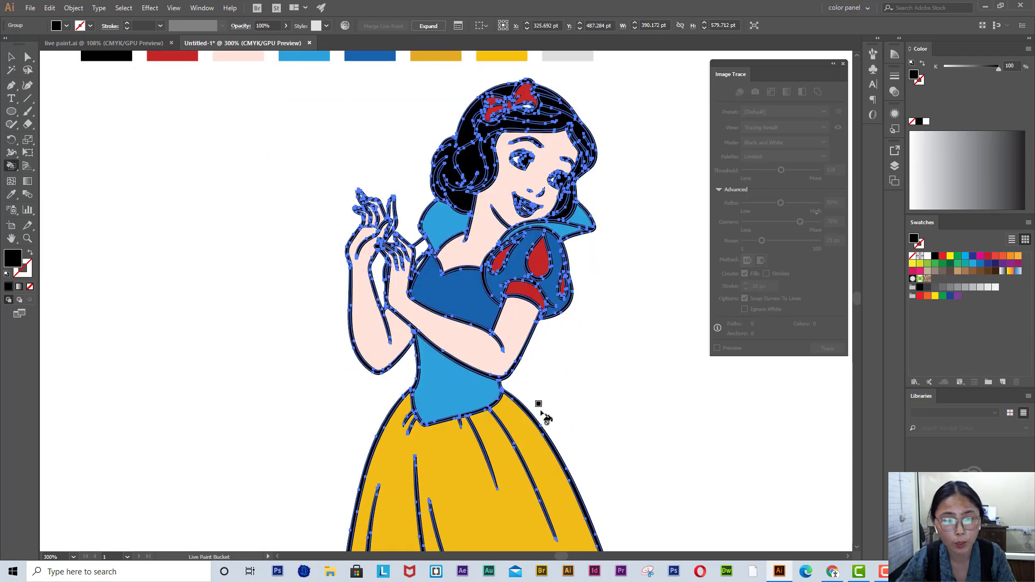
pyautogui.scroll(-8, 540, 401)
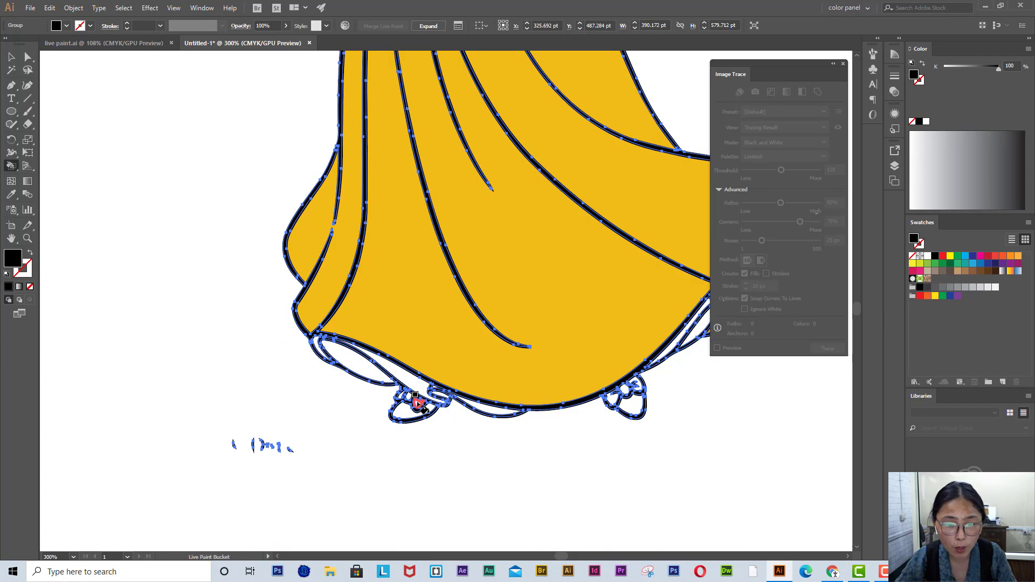
pyautogui.scroll(5, 412, 421)
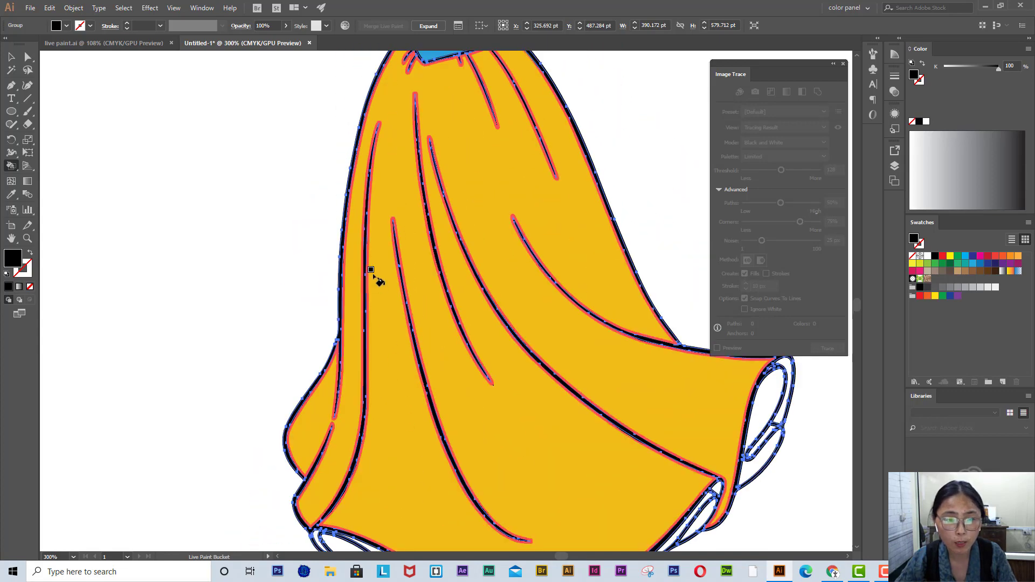
pyautogui.moveTo(364, 236); pyautogui.dragTo(382, 577)
pyautogui.moveTo(373, 218); pyautogui.dragTo(402, 495)
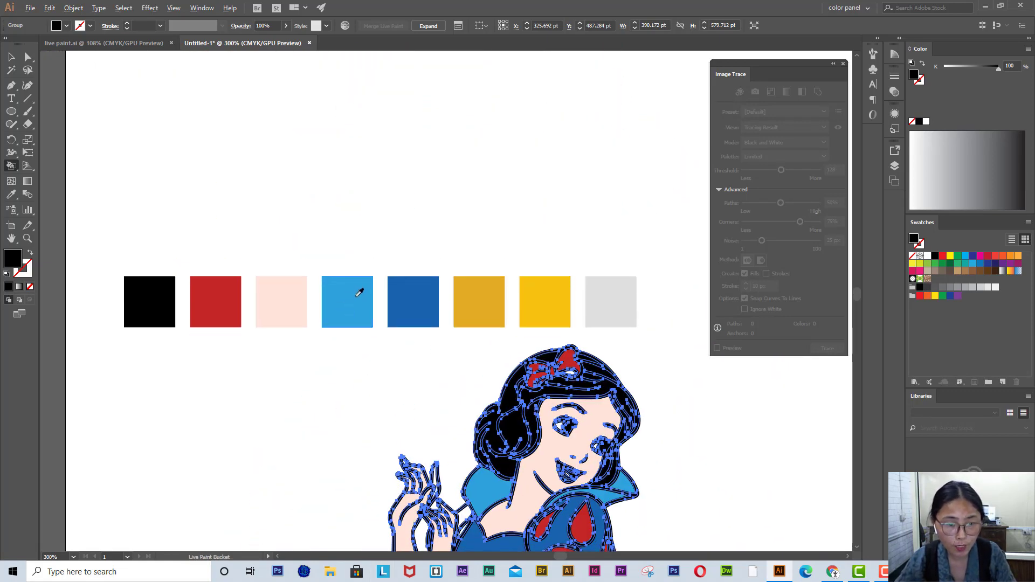
pyautogui.keyDown('alt'); pyautogui.click(357, 296); pyautogui.keyUp('alt')
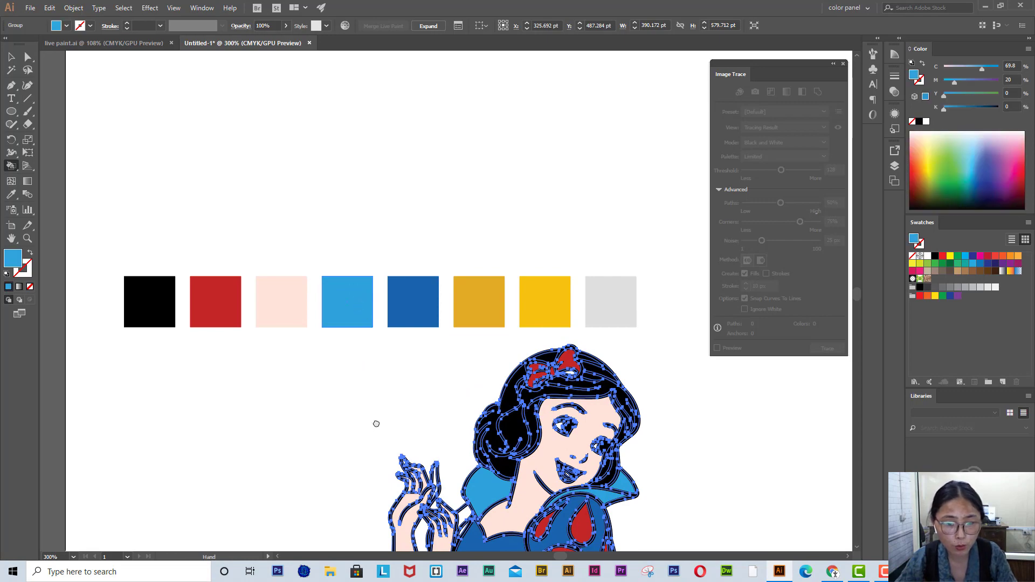
pyautogui.moveTo(376, 424); pyautogui.dragTo(397, 41)
pyautogui.moveTo(493, 485); pyautogui.dragTo(266, 43)
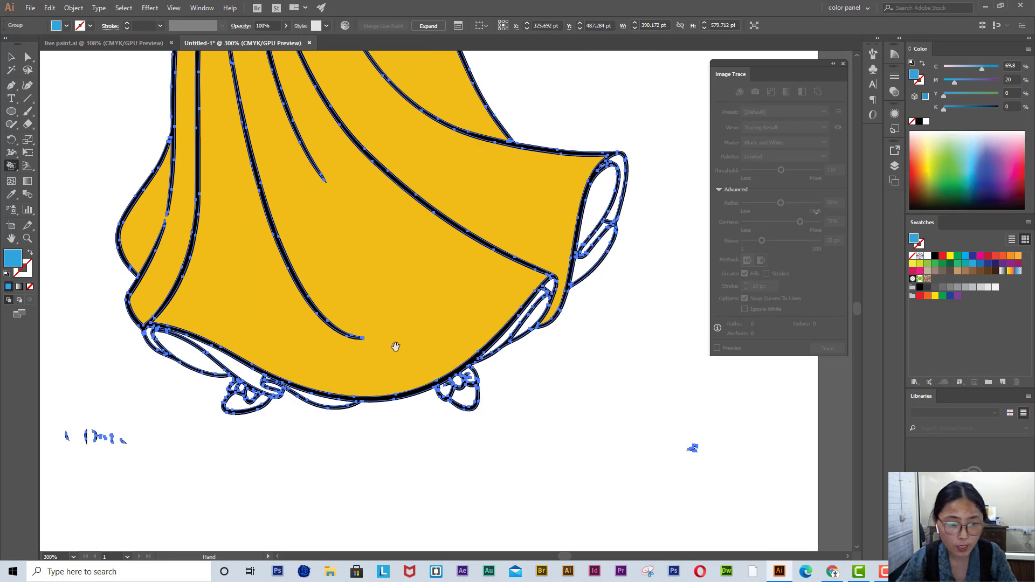
pyautogui.click(252, 410)
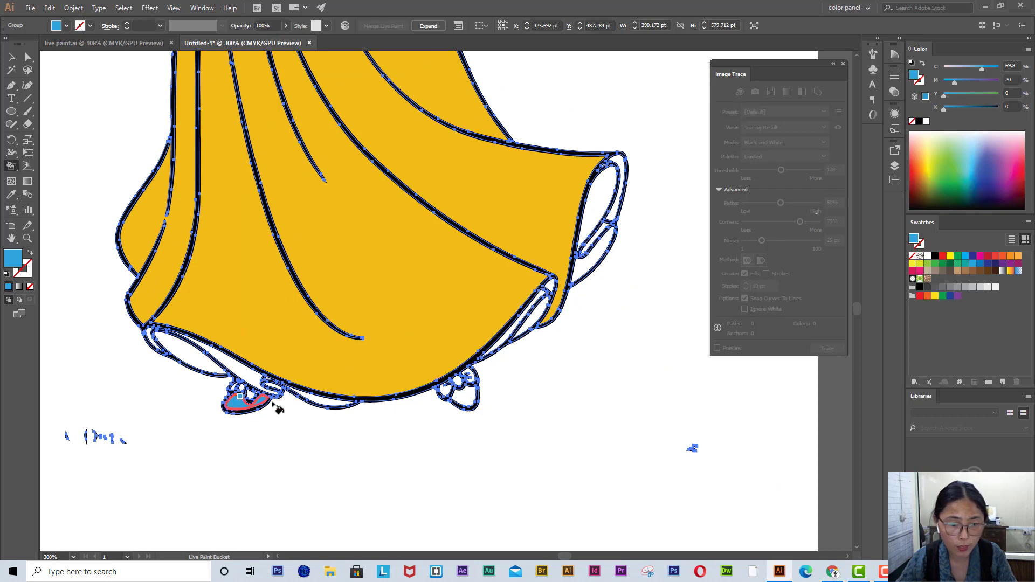
pyautogui.click(473, 403)
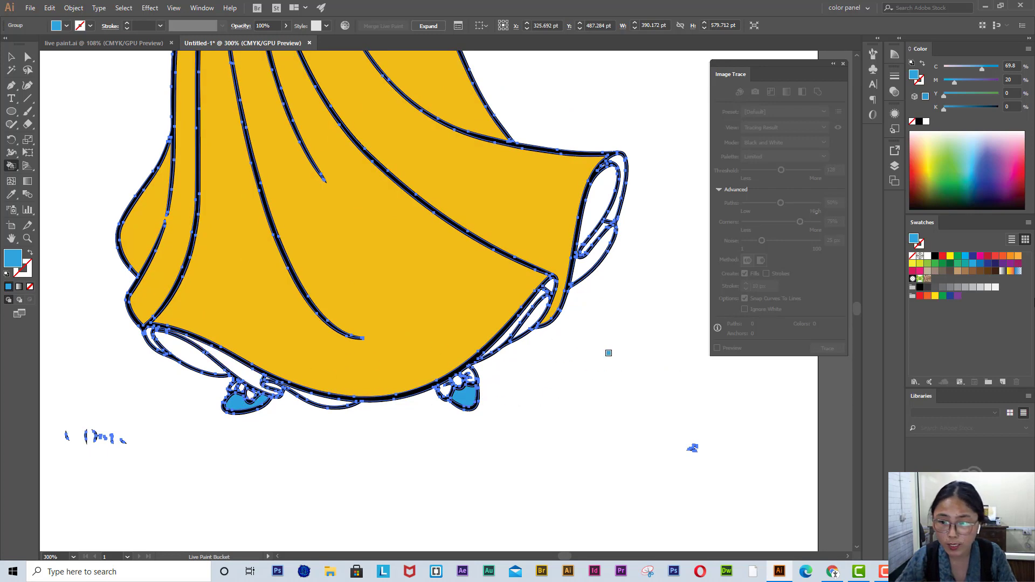
# Paint the bows on both shoes red C=15 M=100 Y=90 K=10 from the swatches.
pyautogui.click(988, 258)
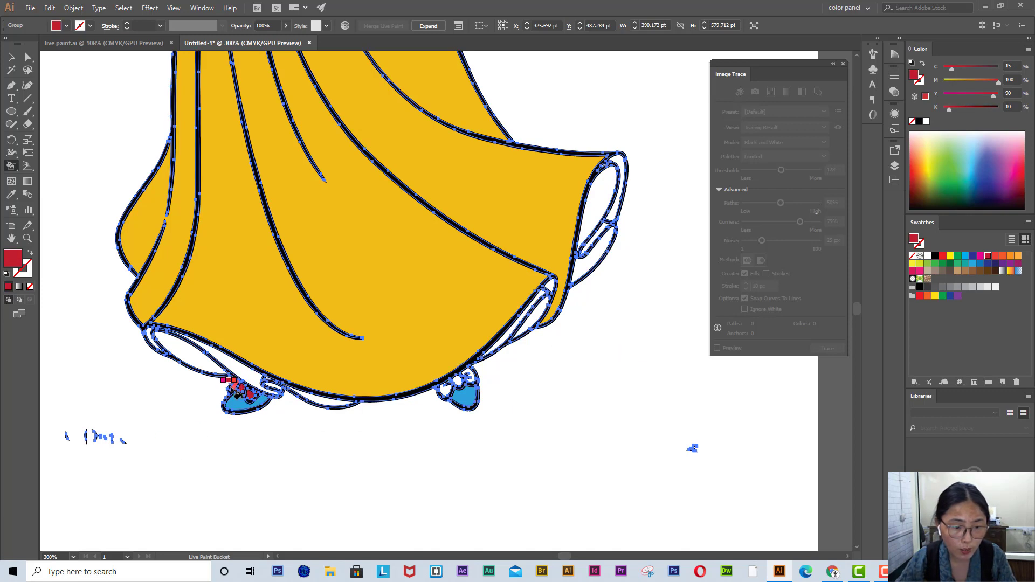
pyautogui.click(445, 386)
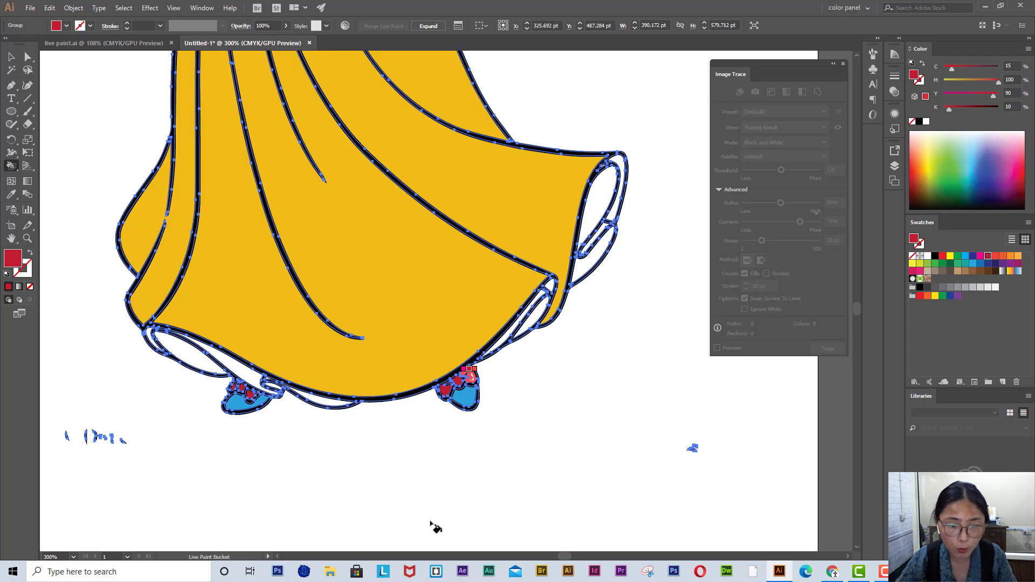
# Sample light grey C=11.76 M=8.63 Y=9.8 K=0 from the reference picture's petticoat and paint the folds under the skirt hem with it.
pyautogui.scroll(3, 302, 461)
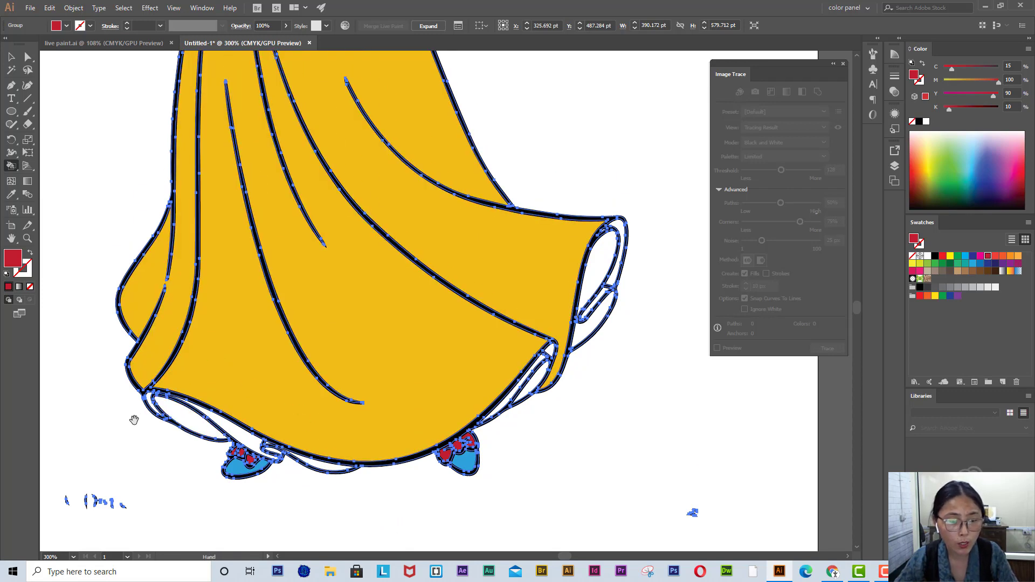
pyautogui.moveTo(191, 429); pyautogui.dragTo(755, 508)
pyautogui.moveTo(379, 282); pyautogui.dragTo(442, 356)
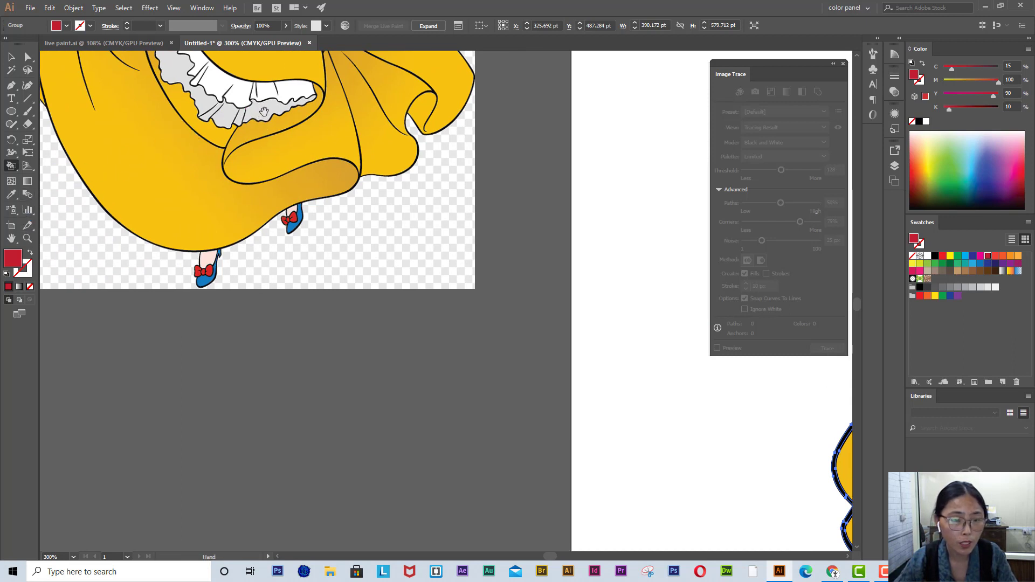
pyautogui.keyDown('alt'); pyautogui.click(268, 117); pyautogui.keyUp('alt')
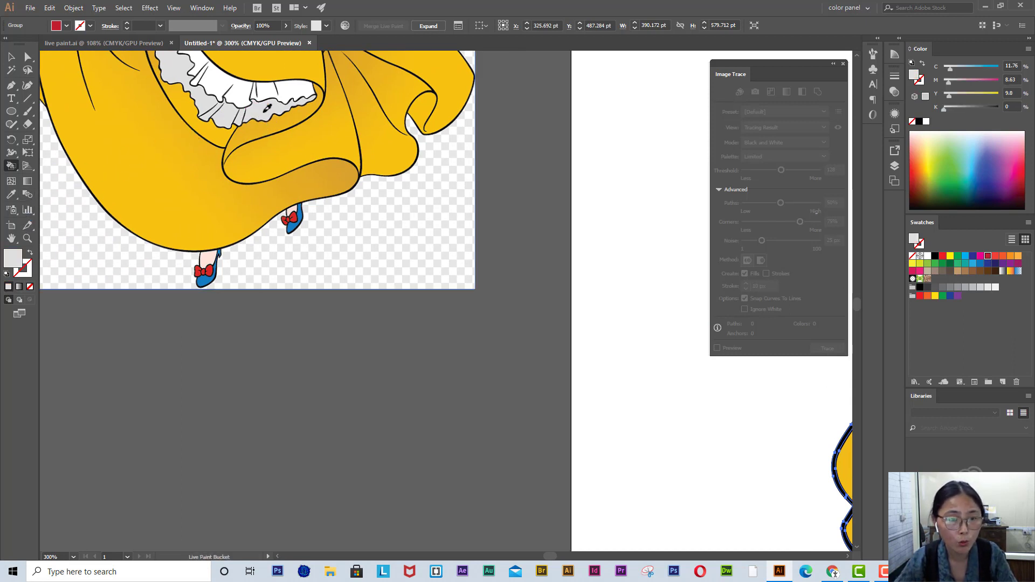
pyautogui.moveTo(672, 395)
pyautogui.mouseDown()
pyautogui.moveTo(173, 308)
pyautogui.moveTo(204, 290)
pyautogui.mouseUp()
pyautogui.moveTo(490, 403); pyautogui.dragTo(466, 302)
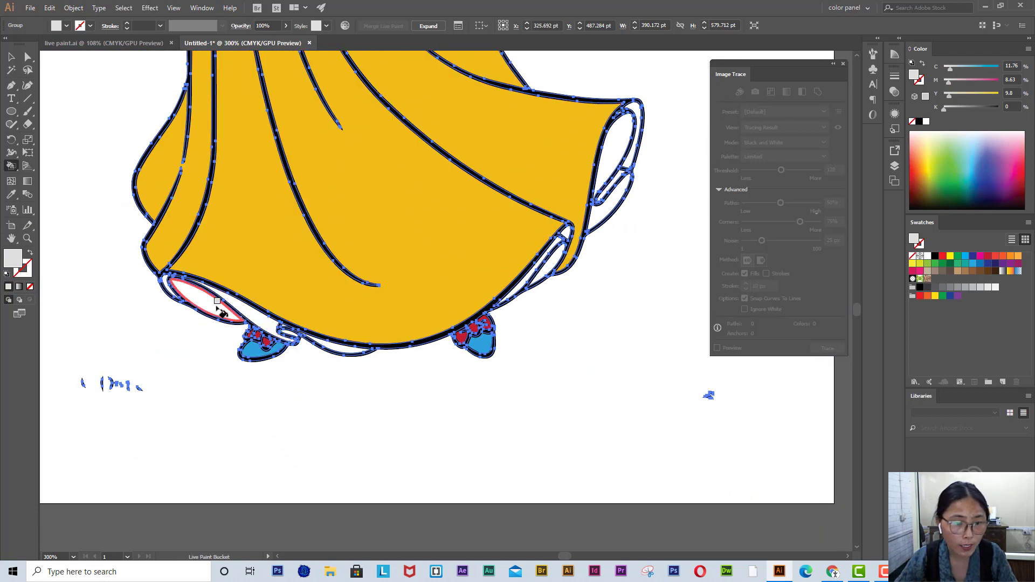
pyautogui.click(210, 306)
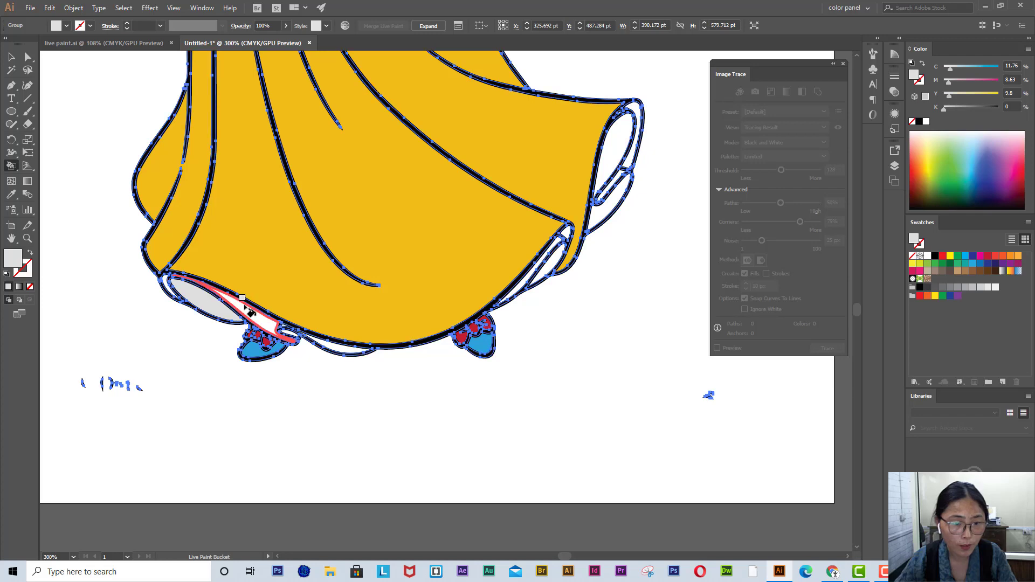
pyautogui.click(251, 318)
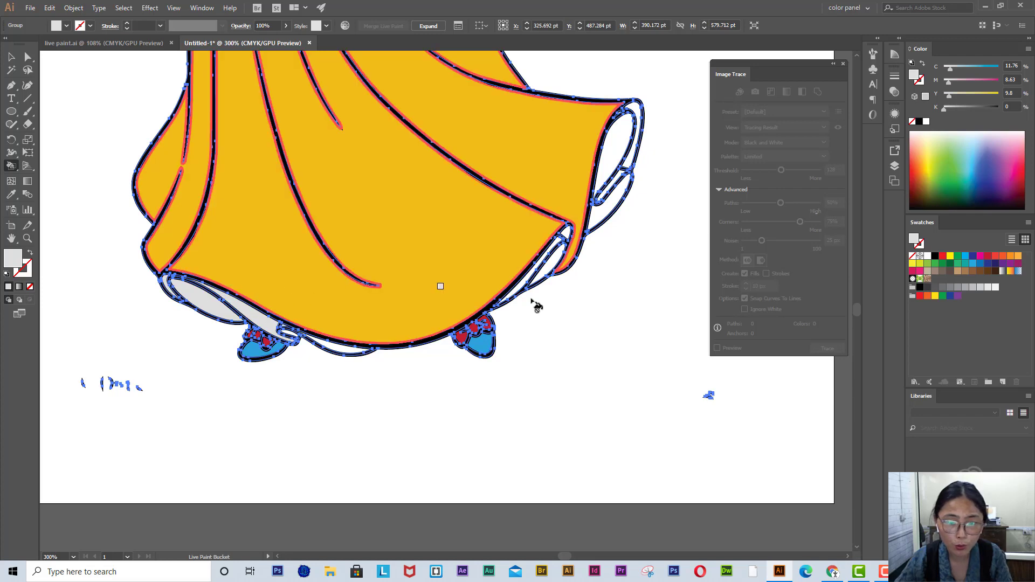
pyautogui.click(544, 271)
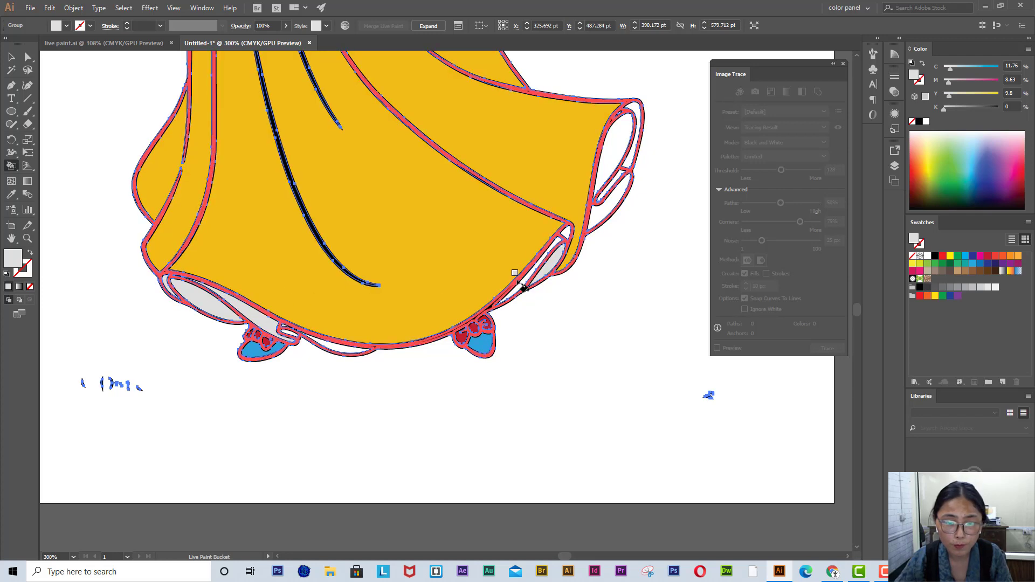
pyautogui.click(518, 273)
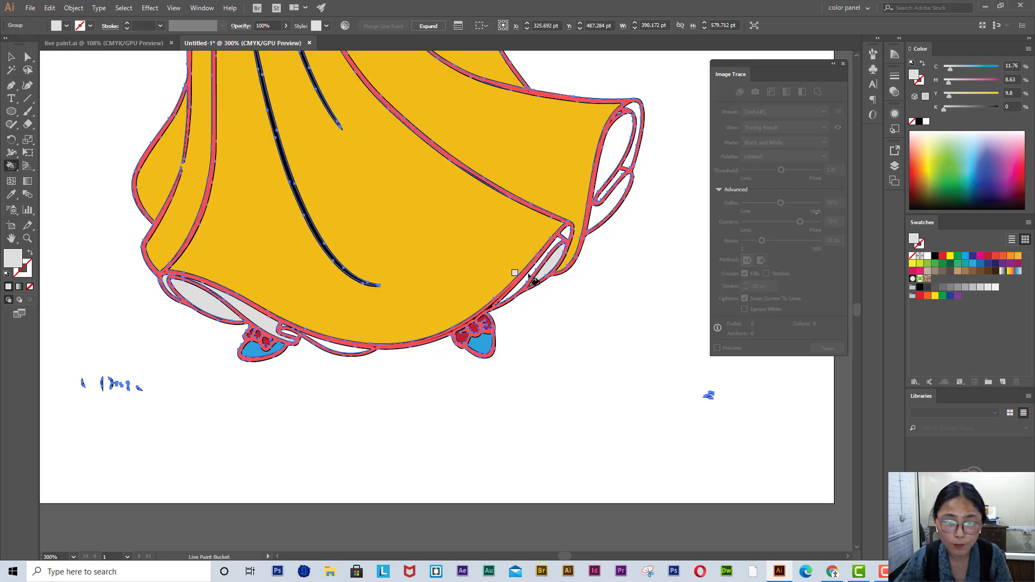
pyautogui.click(613, 189)
pyautogui.click(622, 151)
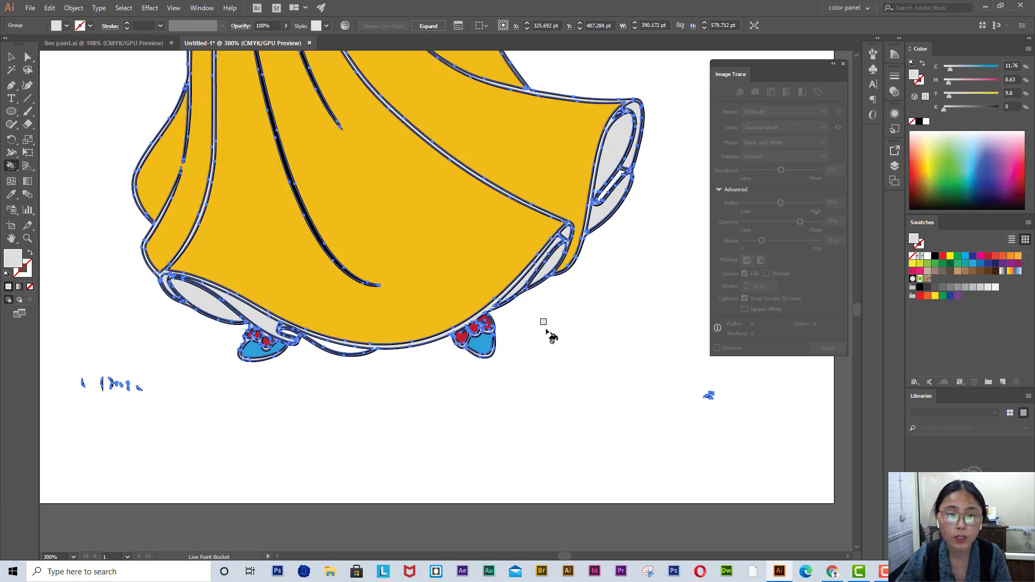
# Compare the figure with the reference picture and remove the stroke from the whole Live Paint group.
pyautogui.scroll(5, 541, 321)
pyautogui.scroll(7, 613, 389)
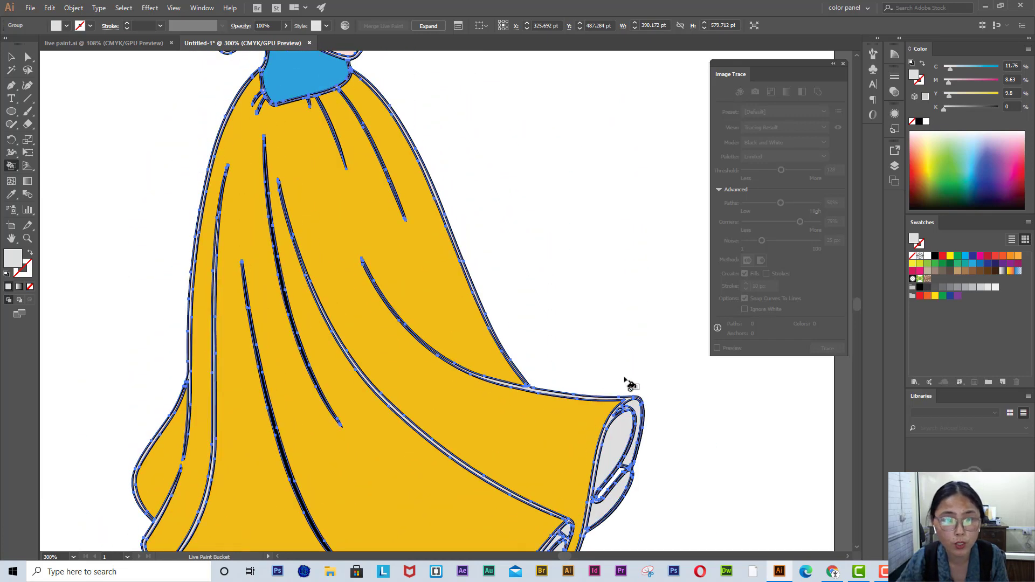
pyautogui.scroll(1, 464, 328)
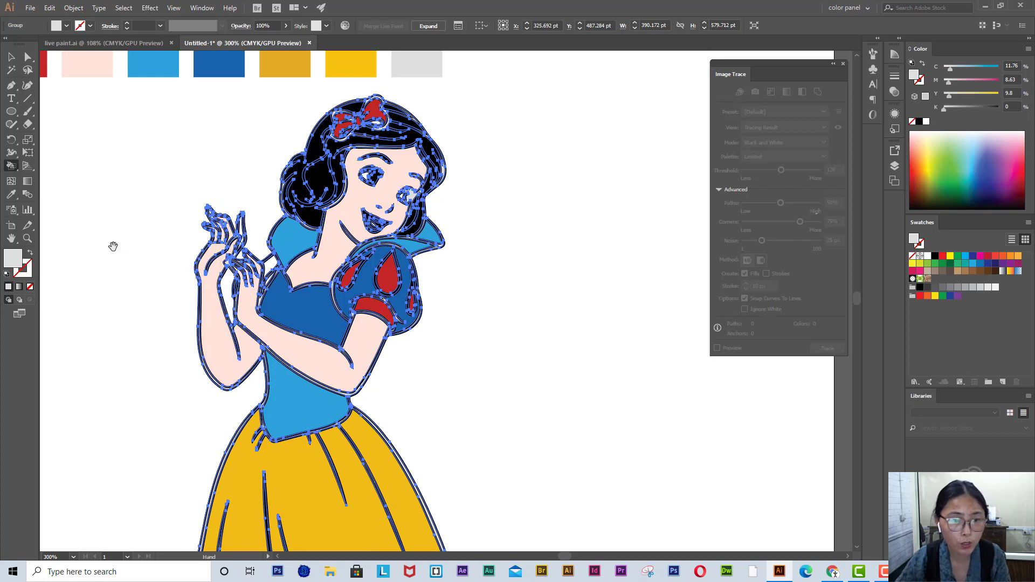
pyautogui.moveTo(113, 247); pyautogui.dragTo(735, 301)
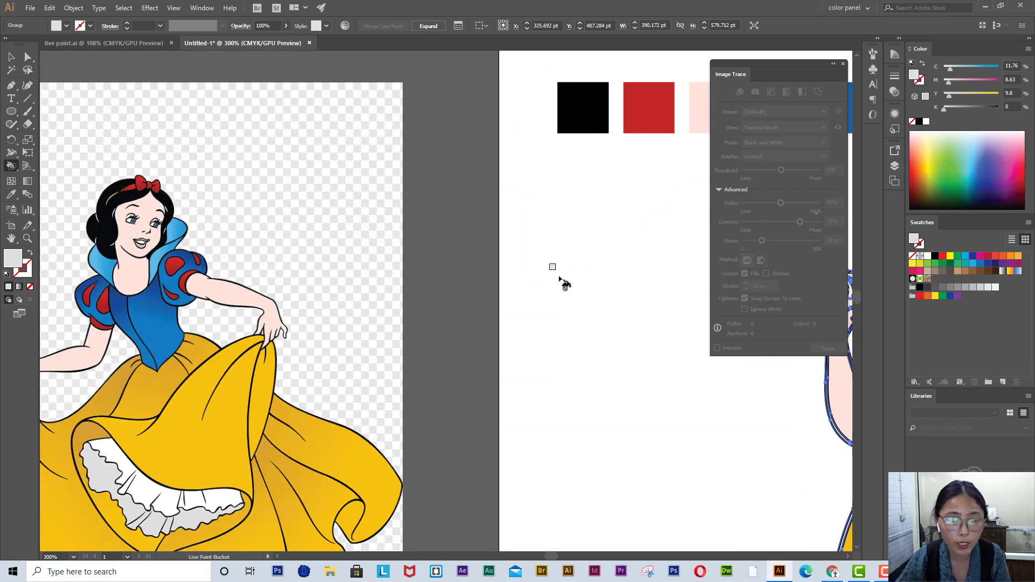
pyautogui.moveTo(662, 341)
pyautogui.mouseDown()
pyautogui.moveTo(512, 331)
pyautogui.moveTo(53, 343)
pyautogui.moveTo(91, 303)
pyautogui.moveTo(93, 281)
pyautogui.mouseUp()
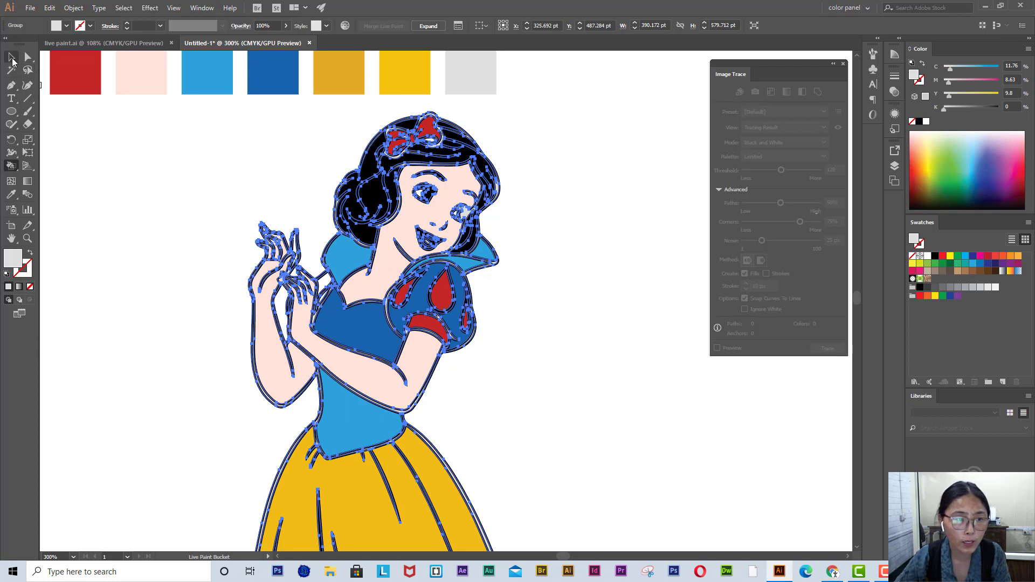
pyautogui.click(12, 58)
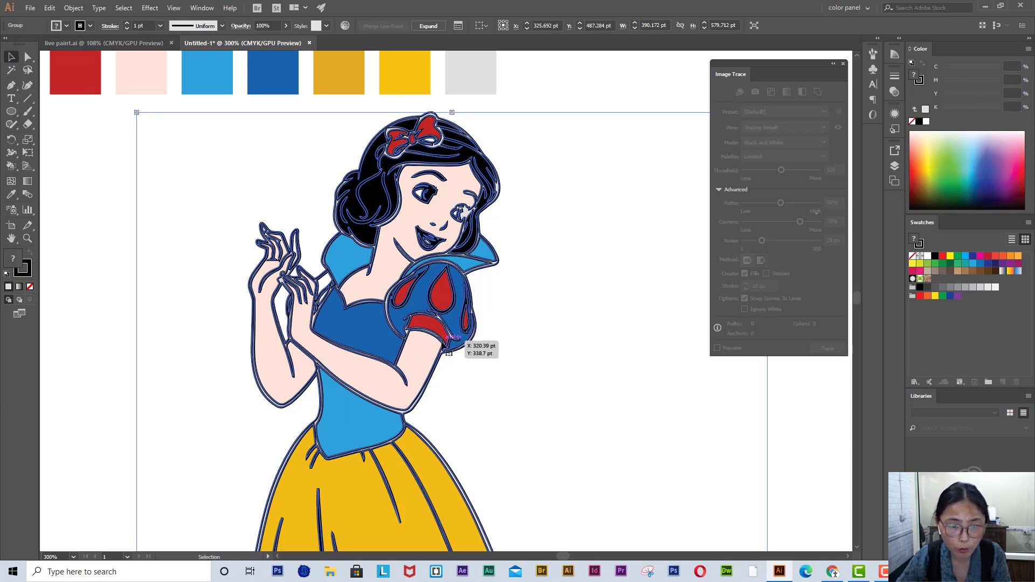
pyautogui.click(31, 274)
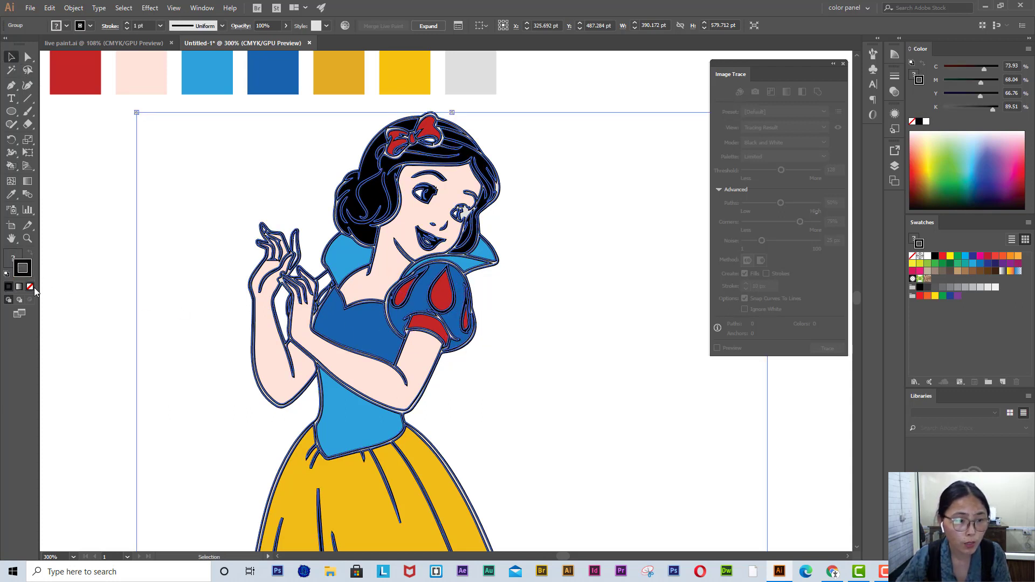
pyautogui.click(30, 288)
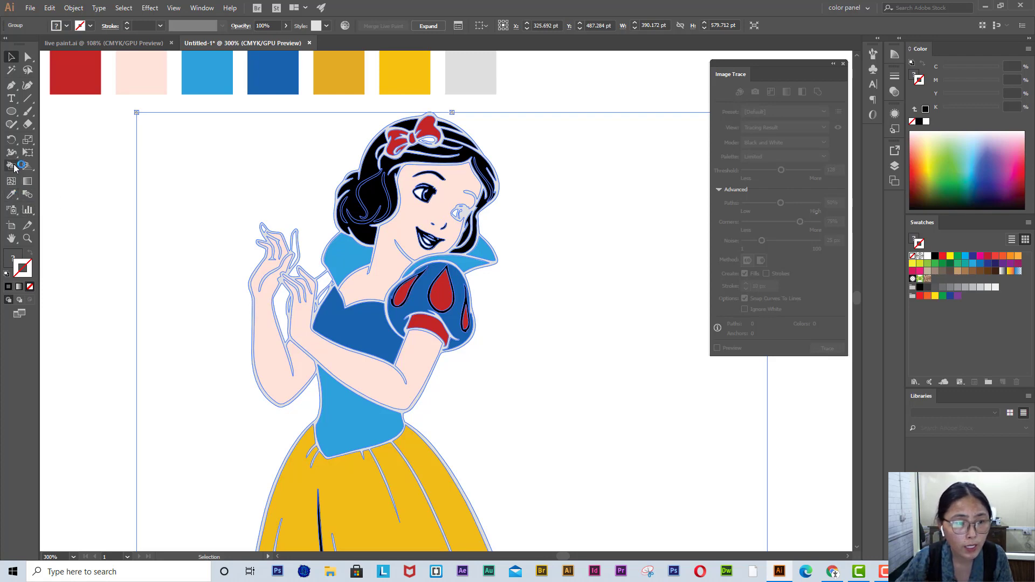
# Sample black K=100 from the hair and repaint the figure's outlines with it using Live Paint Bucket.
pyautogui.click(11, 166)
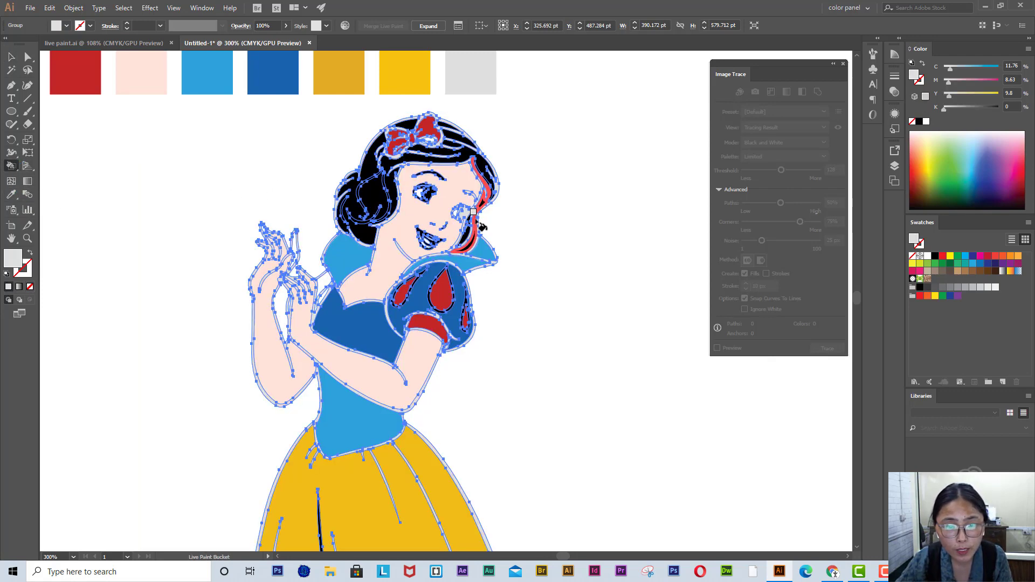
pyautogui.click(446, 210)
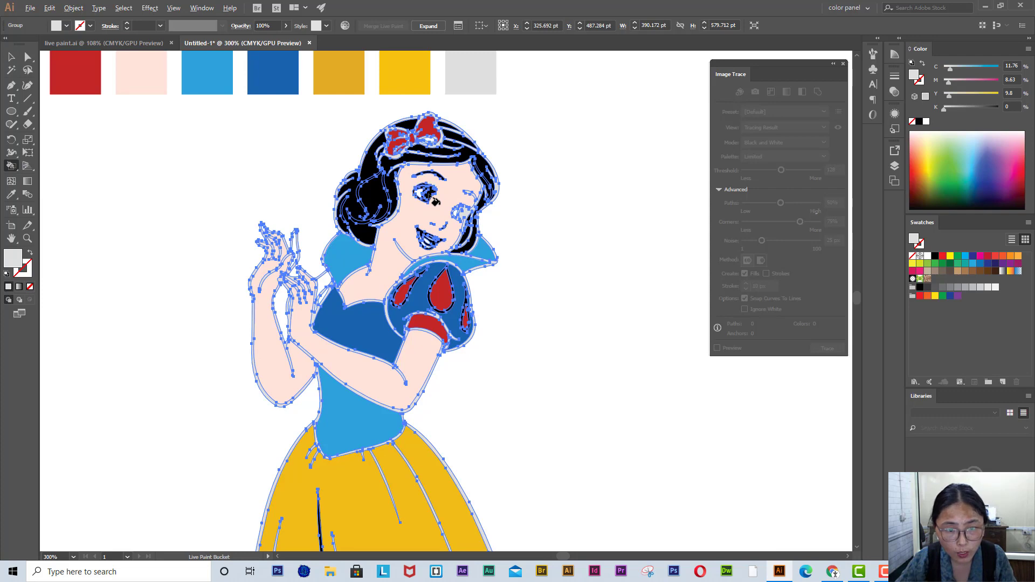
pyautogui.keyDown('alt'); pyautogui.click(470, 213); pyautogui.keyUp('alt')
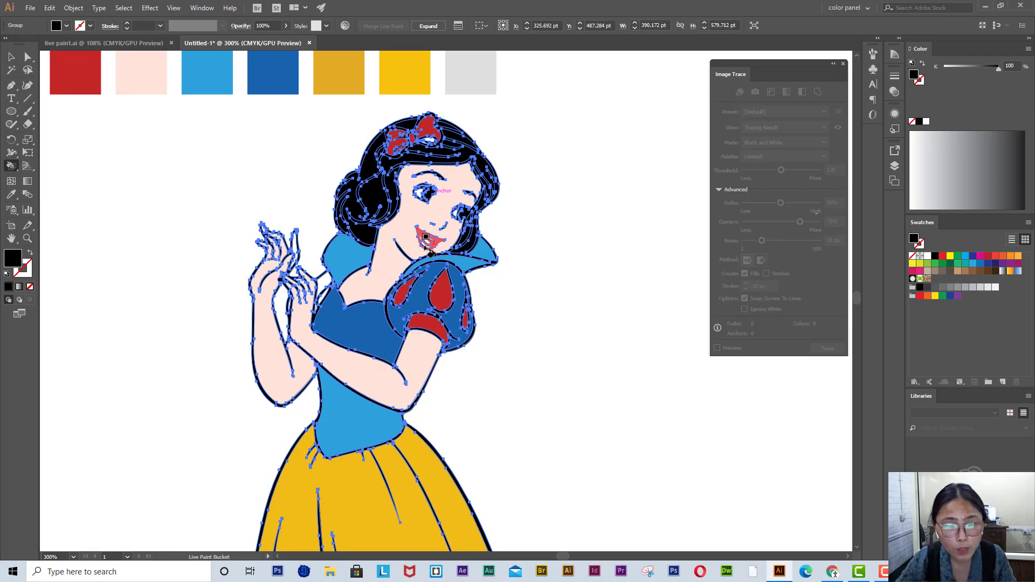
# Paint the mouth area using sampled skin tone C=0 M=12.16 Y=10.2 K=0 and white C=0 M=0 Y=0 K=0.
pyautogui.keyDown('alt'); pyautogui.click(410, 216); pyautogui.keyUp('alt')
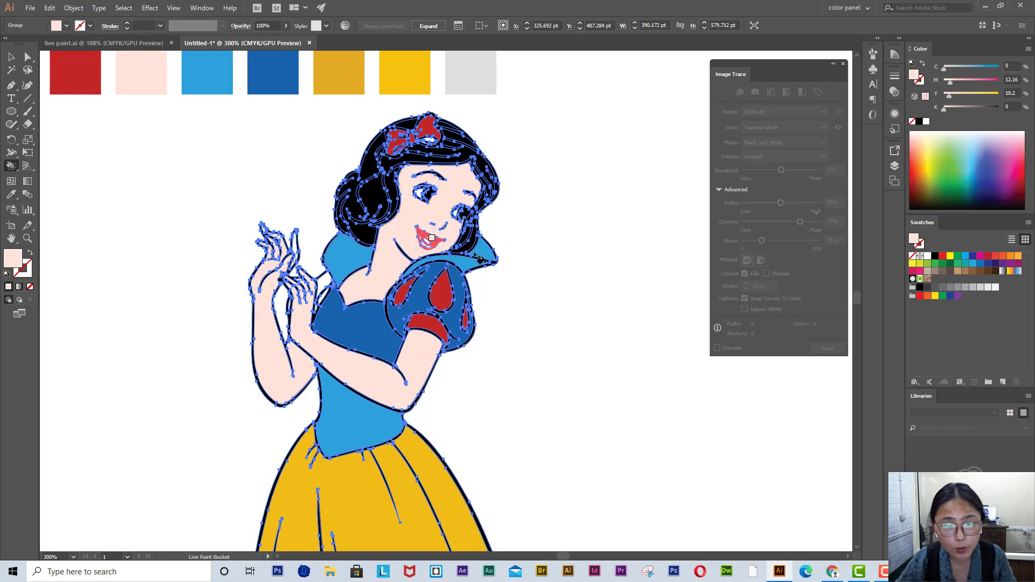
pyautogui.keyDown('alt'); pyautogui.click(531, 259); pyautogui.keyUp('alt')
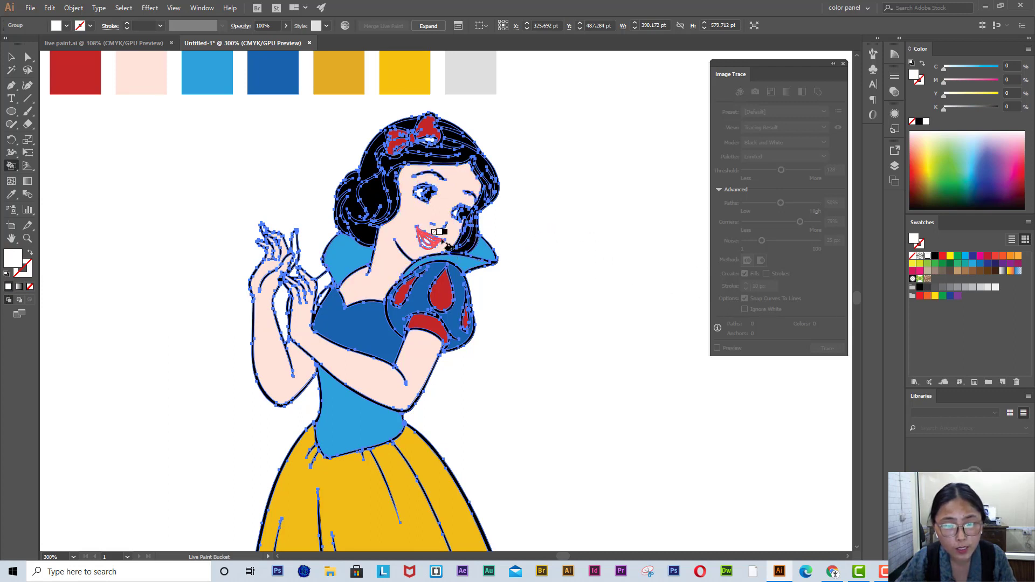
pyautogui.keyDown('alt'); pyautogui.click(435, 246); pyautogui.keyUp('alt')
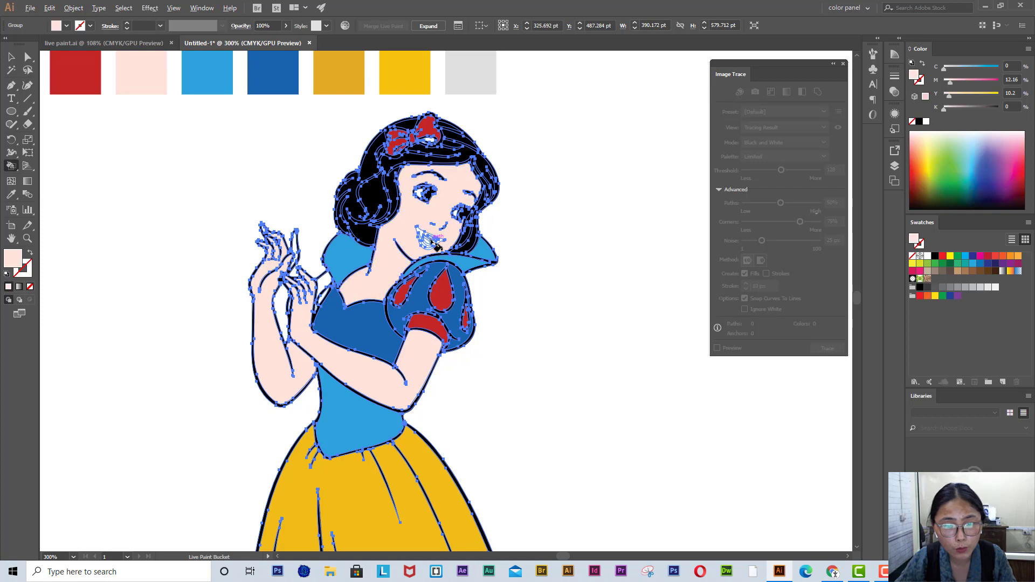
pyautogui.keyDown('alt'); pyautogui.click(431, 241); pyautogui.keyUp('alt')
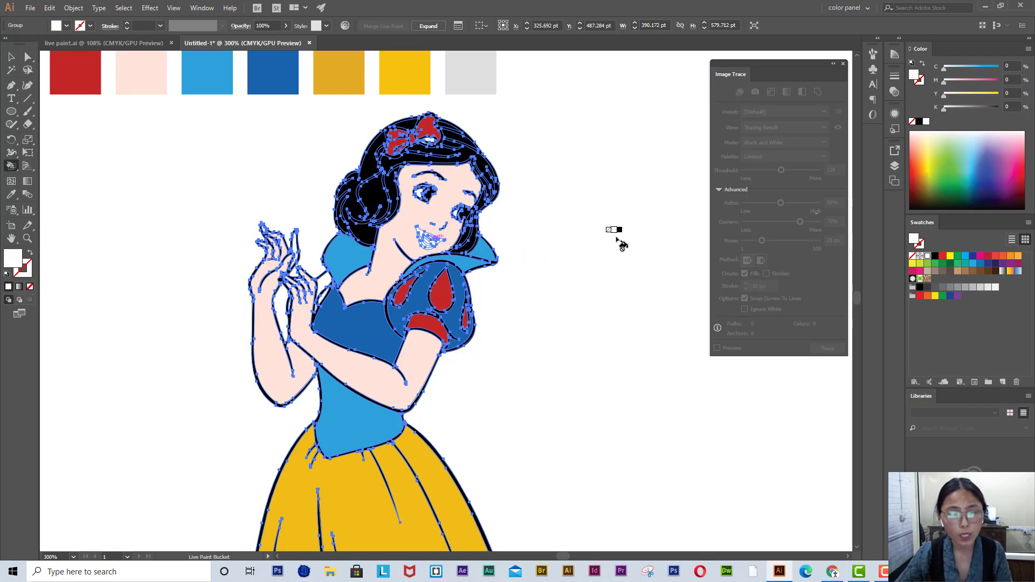
pyautogui.hotkey('ctrl', '0')
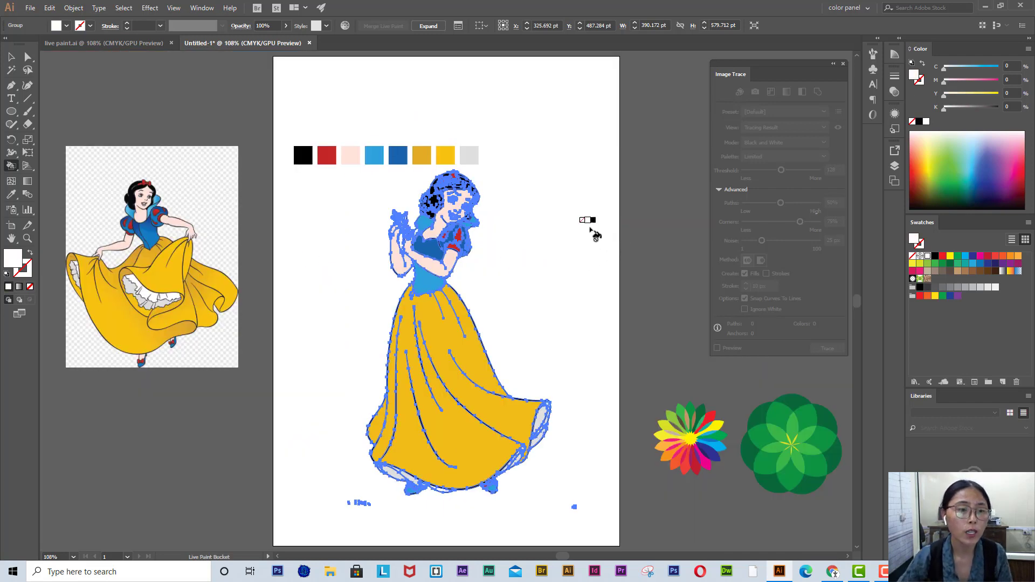
pyautogui.click(18, 56)
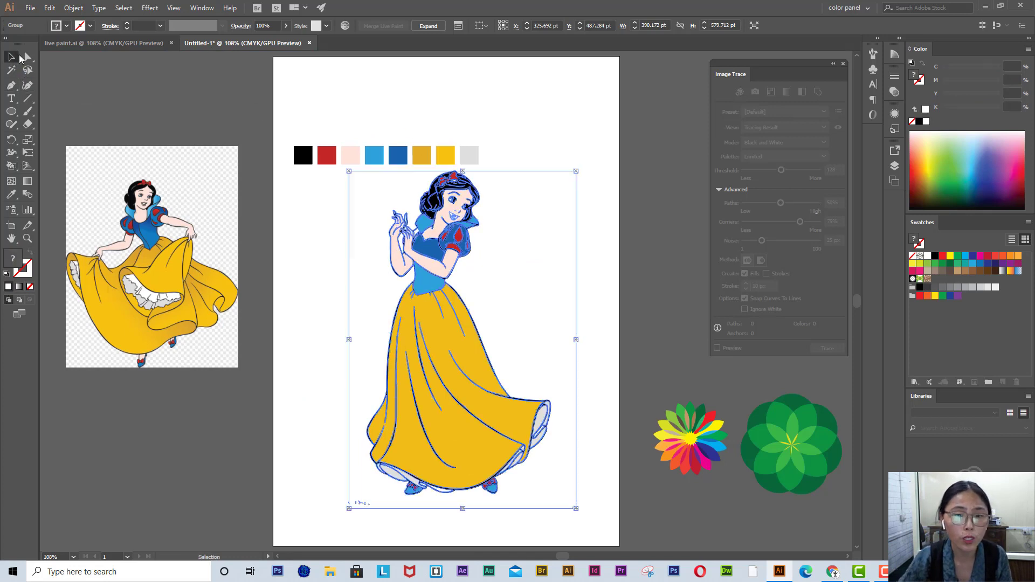
# Select the Live Paint figure and sample grey C=23.92 M=21.18 Y=21.18 K=0 from the reference picture's mouth with Live Paint Bucket.
pyautogui.click(651, 197)
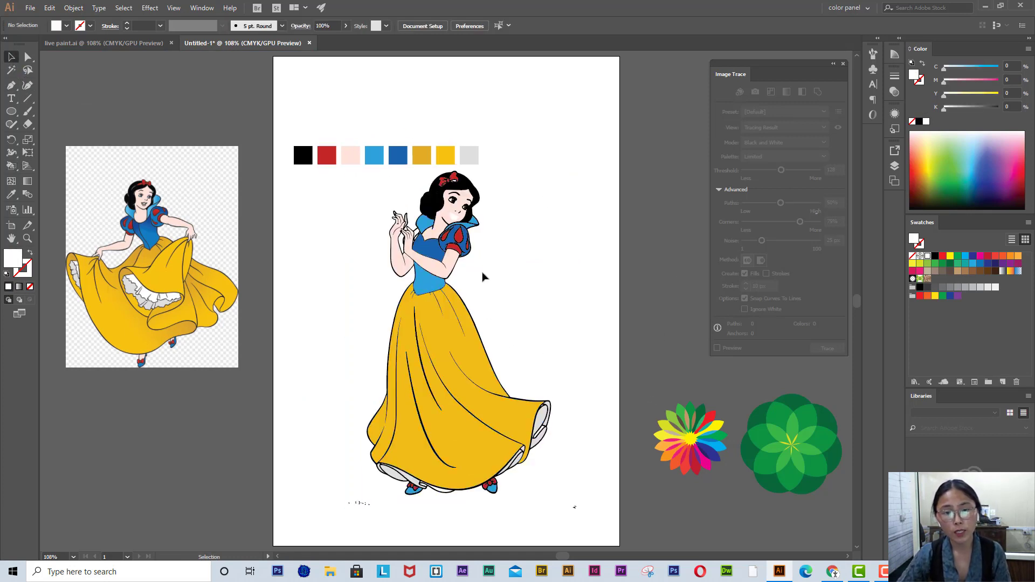
pyautogui.click(457, 221)
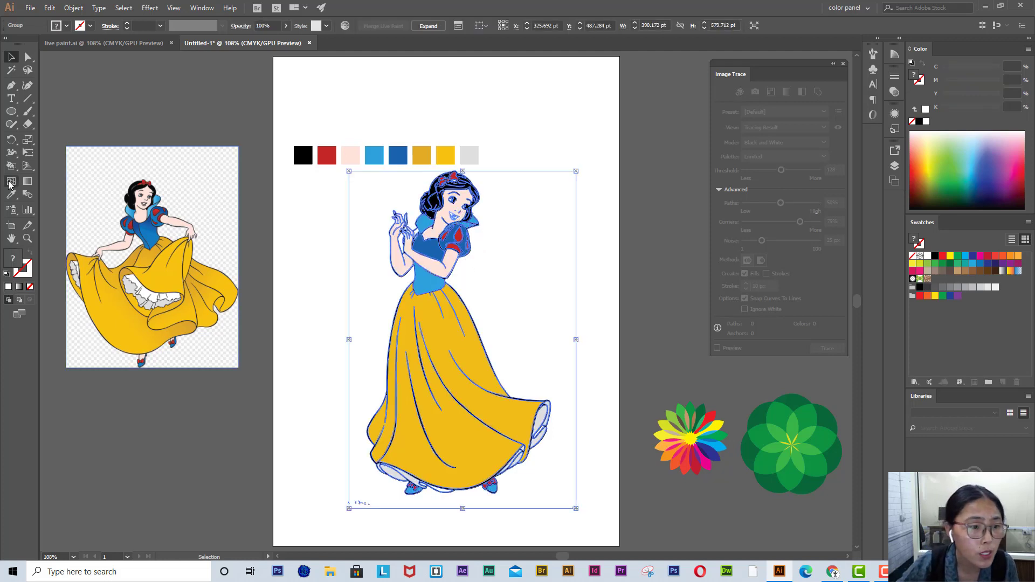
pyautogui.click(11, 165)
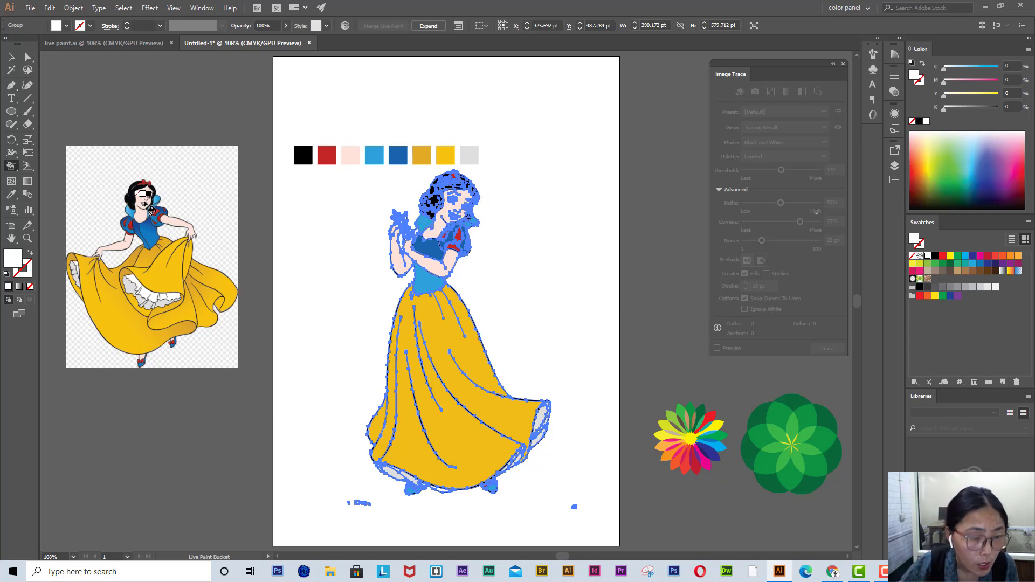
pyautogui.press('v')
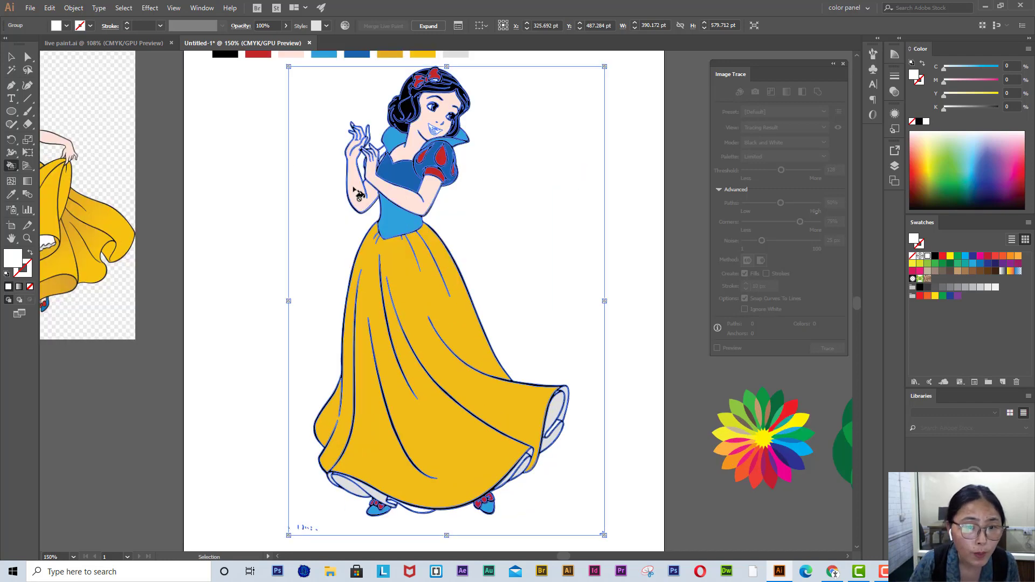
pyautogui.hotkey('ctrl', '=')
pyautogui.hotkey('ctrl', '=')
pyautogui.moveTo(134, 190)
pyautogui.mouseDown()
pyautogui.moveTo(649, 334)
pyautogui.moveTo(774, 386)
pyautogui.mouseUp()
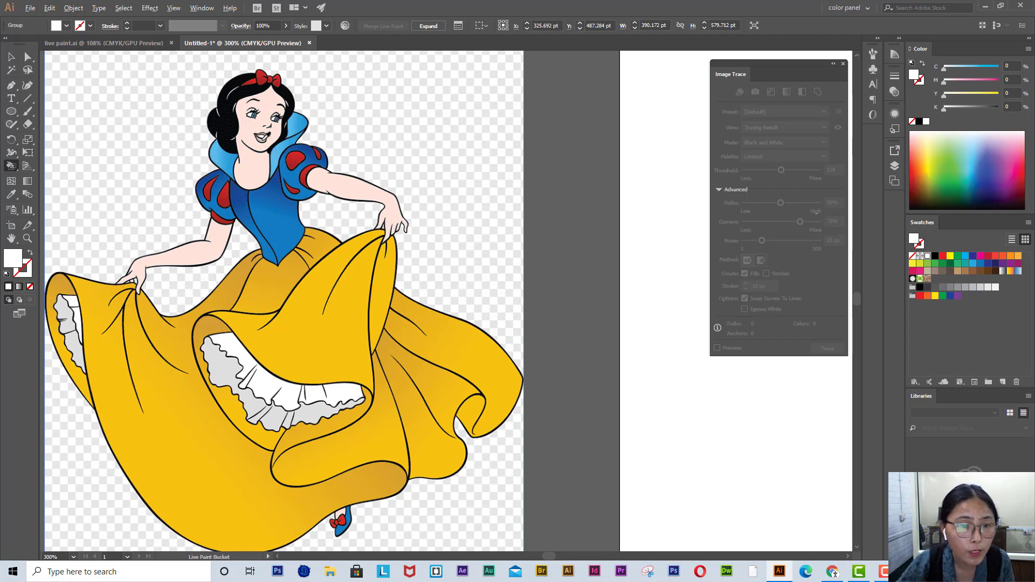
pyautogui.keyDown('alt'); pyautogui.click(265, 137); pyautogui.keyUp('alt')
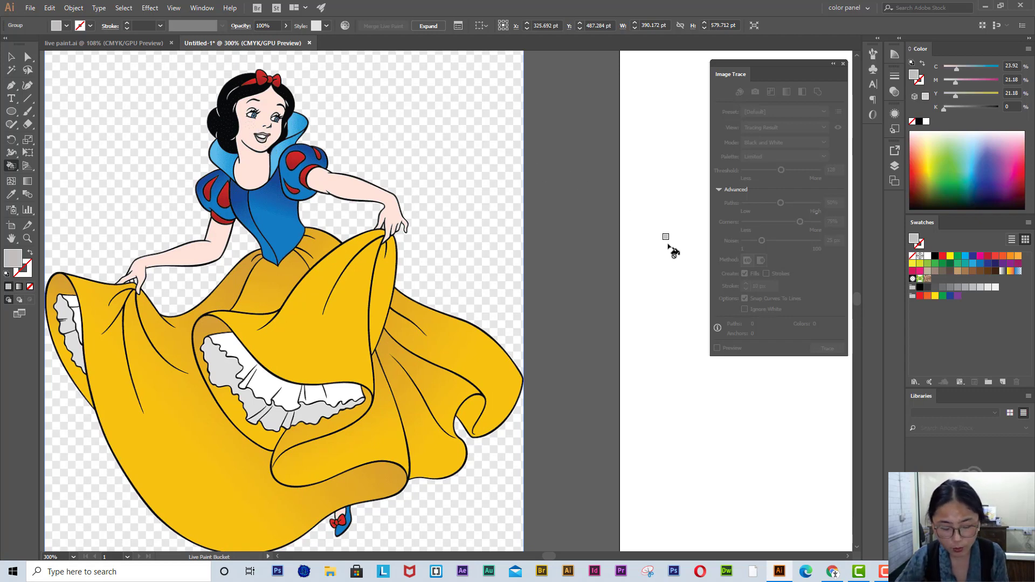
# Paint the figure's mouth with the sampled grey and deselect the Live Paint group.
pyautogui.press('space')
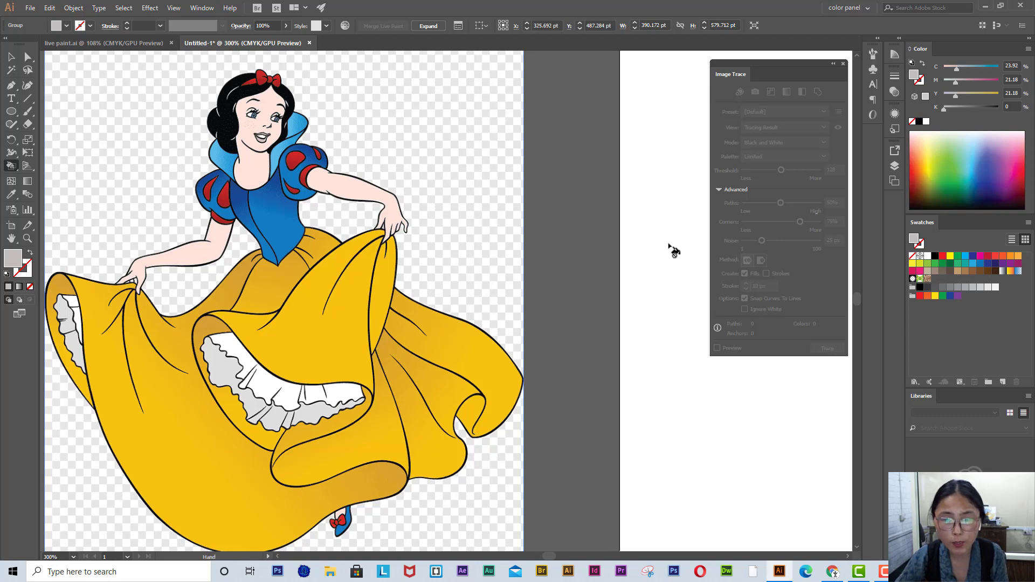
pyautogui.moveTo(672, 248)
pyautogui.mouseDown()
pyautogui.moveTo(377, 305)
pyautogui.moveTo(1, 407)
pyautogui.mouseUp()
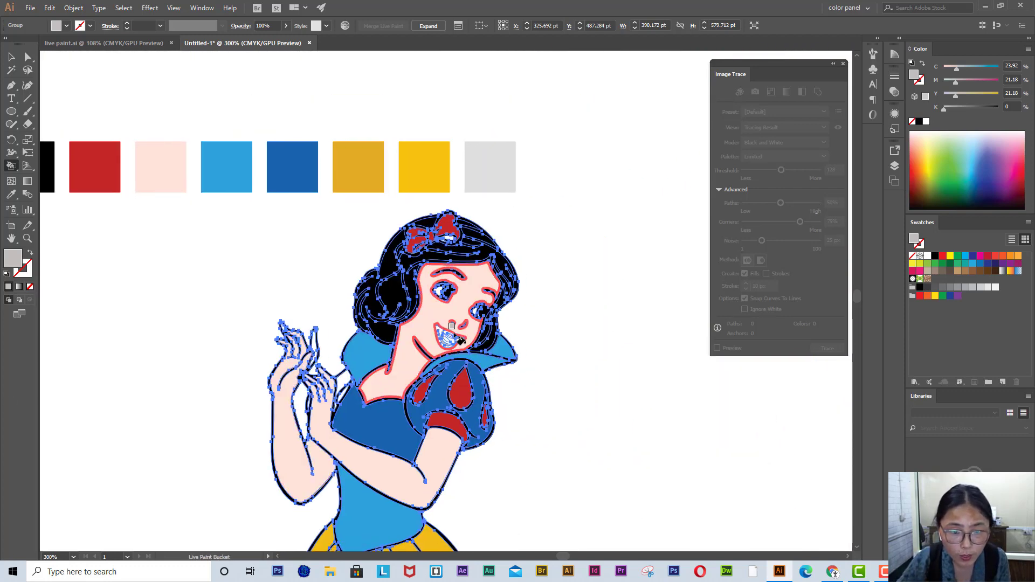
pyautogui.click(456, 338)
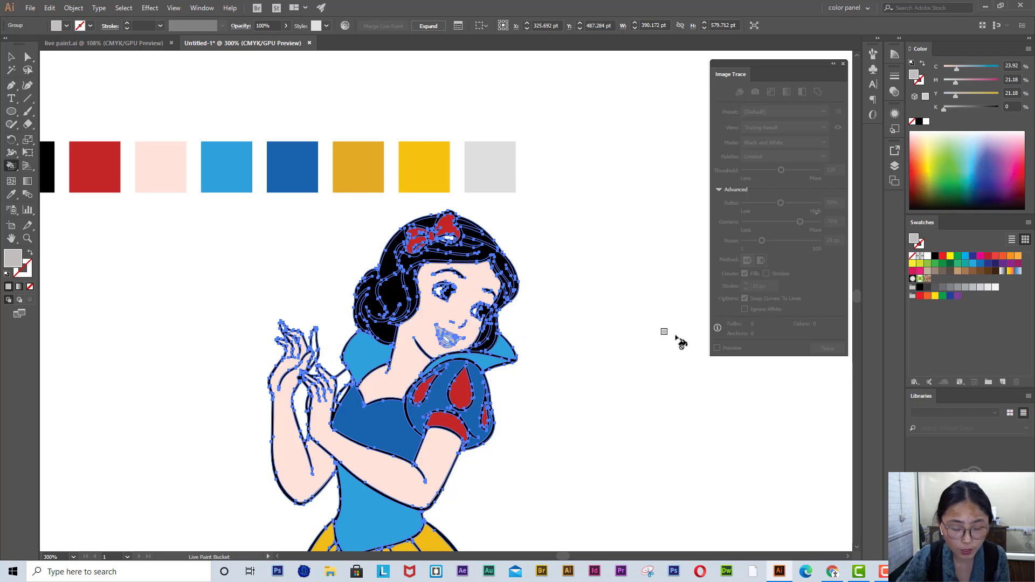
pyautogui.press('v')
pyautogui.hotkey('ctrl', '0')
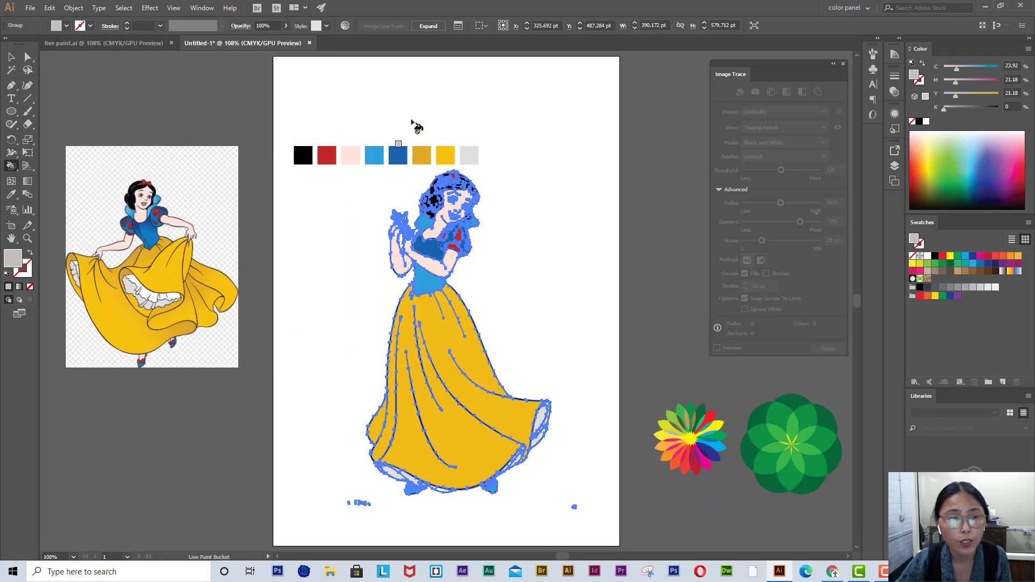
pyautogui.click(13, 57)
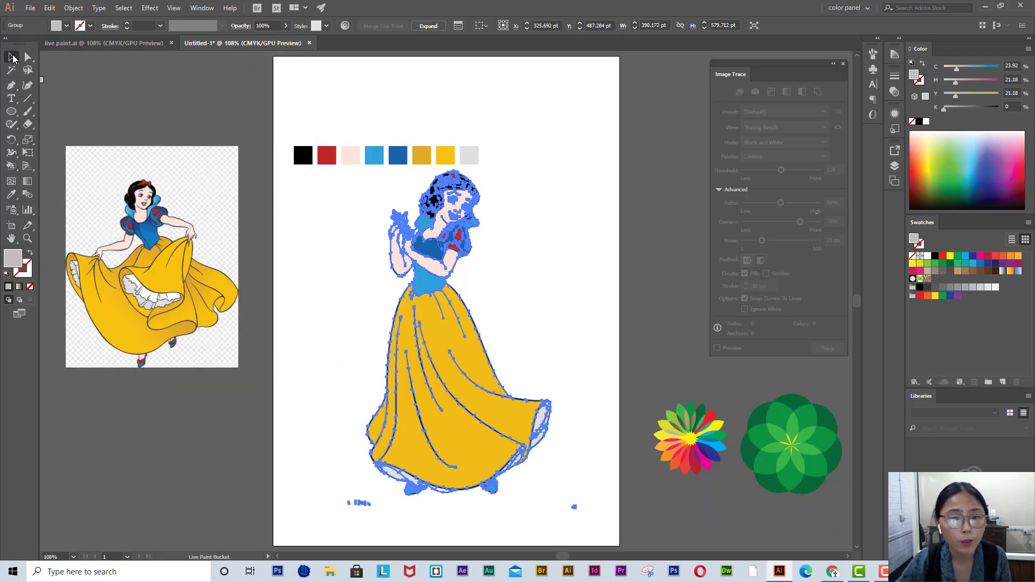
pyautogui.click(649, 186)
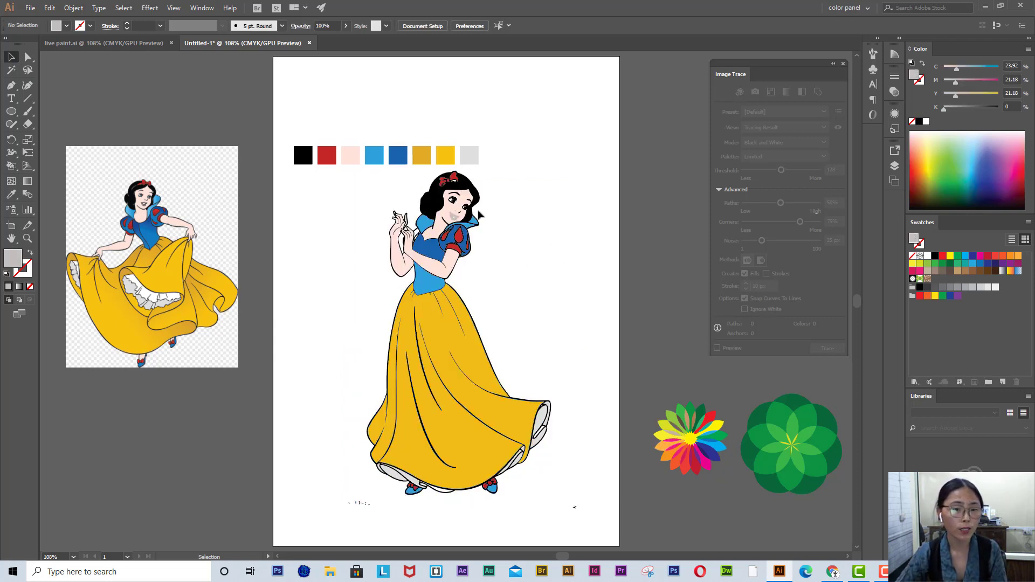
# Sample dark blue C=100 M=83.92 Y=9.02 K=0.78 from the reference picture's puffed sleeve using Live Paint Bucket.
pyautogui.click(14, 169)
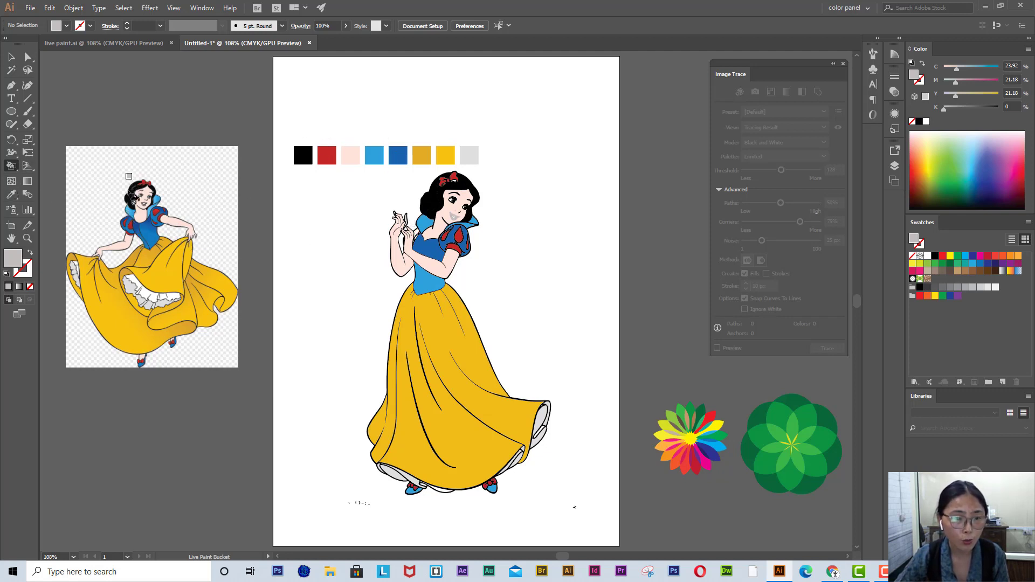
pyautogui.click(131, 224)
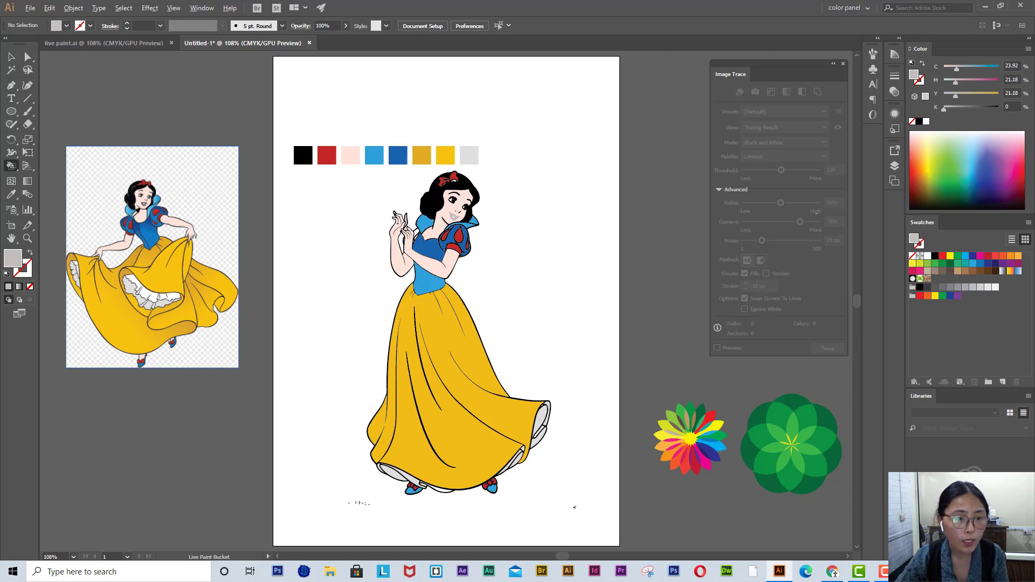
pyautogui.keyDown('alt'); pyautogui.click(131, 213); pyautogui.keyUp('alt')
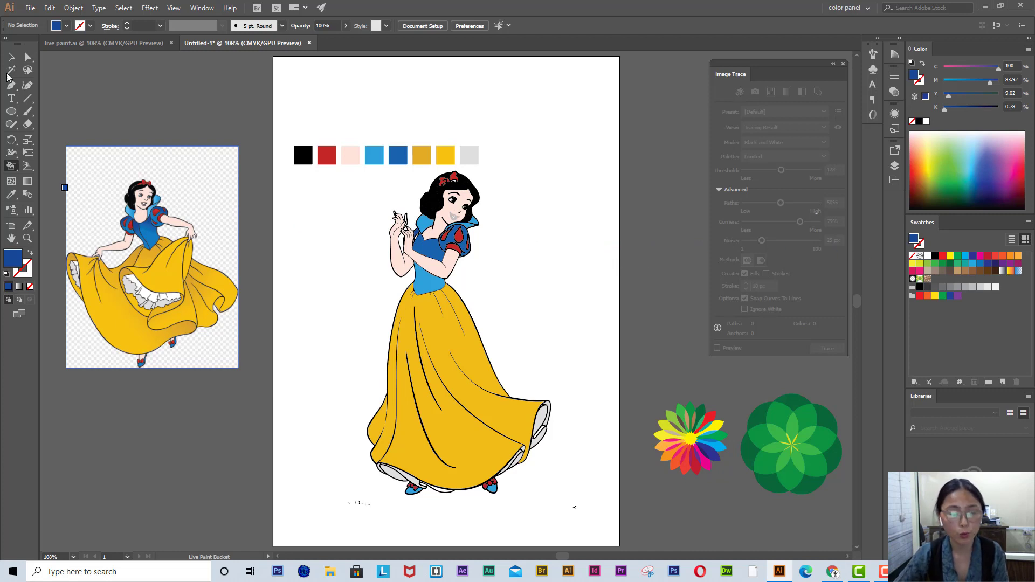
# Move both coloured flowers onto the artboard above the Snow White figure and scale them down together to about 291 × 155 pt.
pyautogui.click(11, 57)
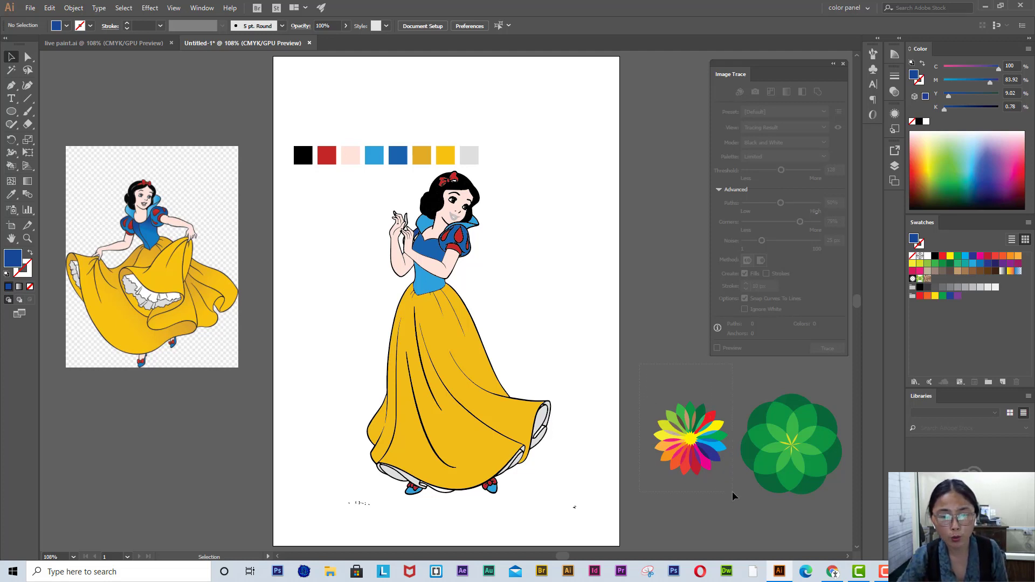
pyautogui.moveTo(817, 514); pyautogui.dragTo(832, 506)
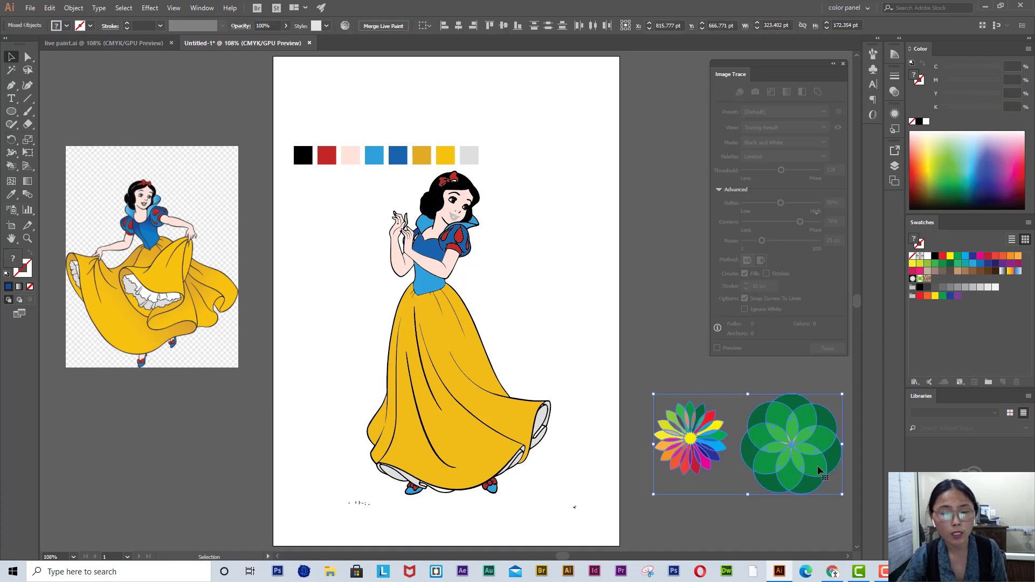
pyautogui.moveTo(815, 423); pyautogui.dragTo(564, 132)
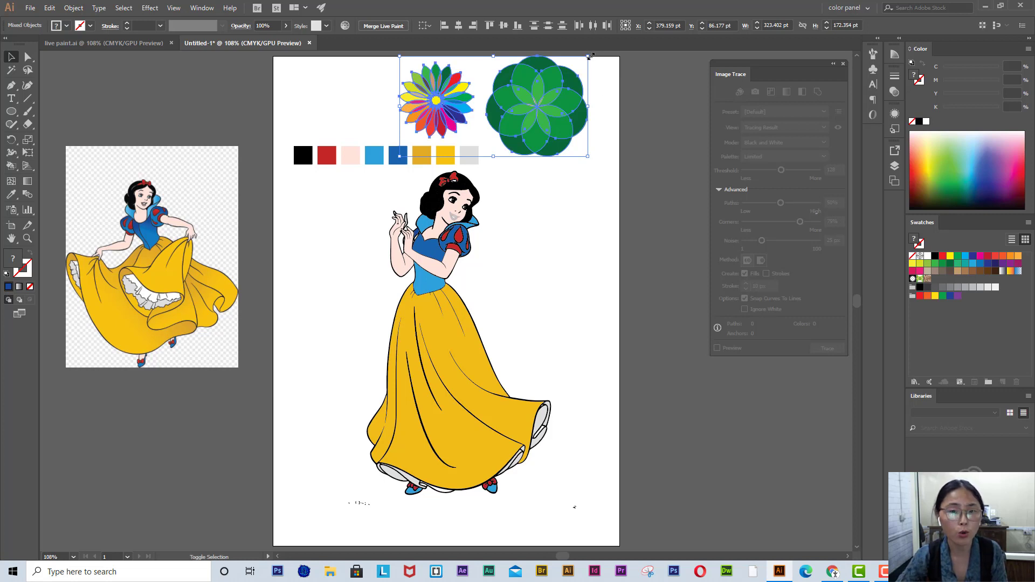
pyautogui.moveTo(591, 52); pyautogui.dragTo(584, 69)
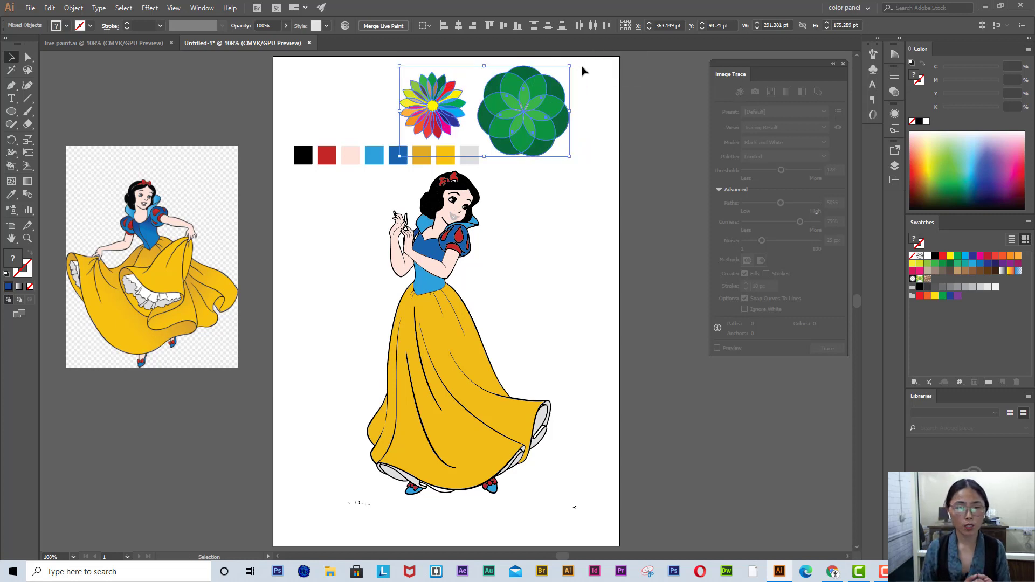